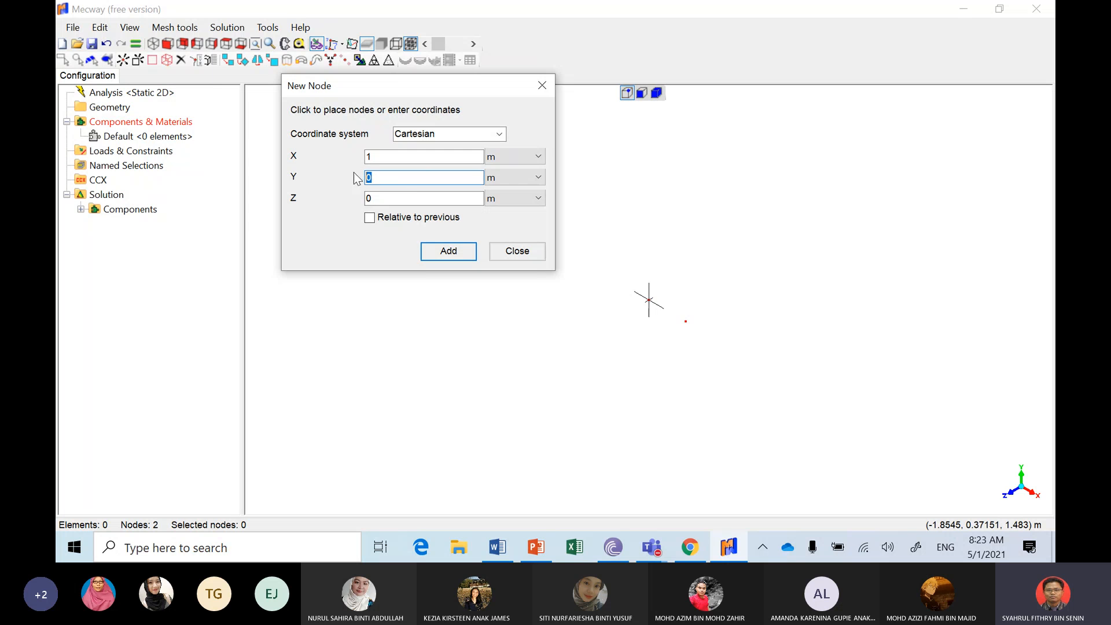
Add two nodes at (1, 0.3, 0) m and (0, 0.3, 0) m and finish placing nodes
{"action": "type", "text": "0.3"}
{"action": "left_click", "coordinate": [463, 256]}
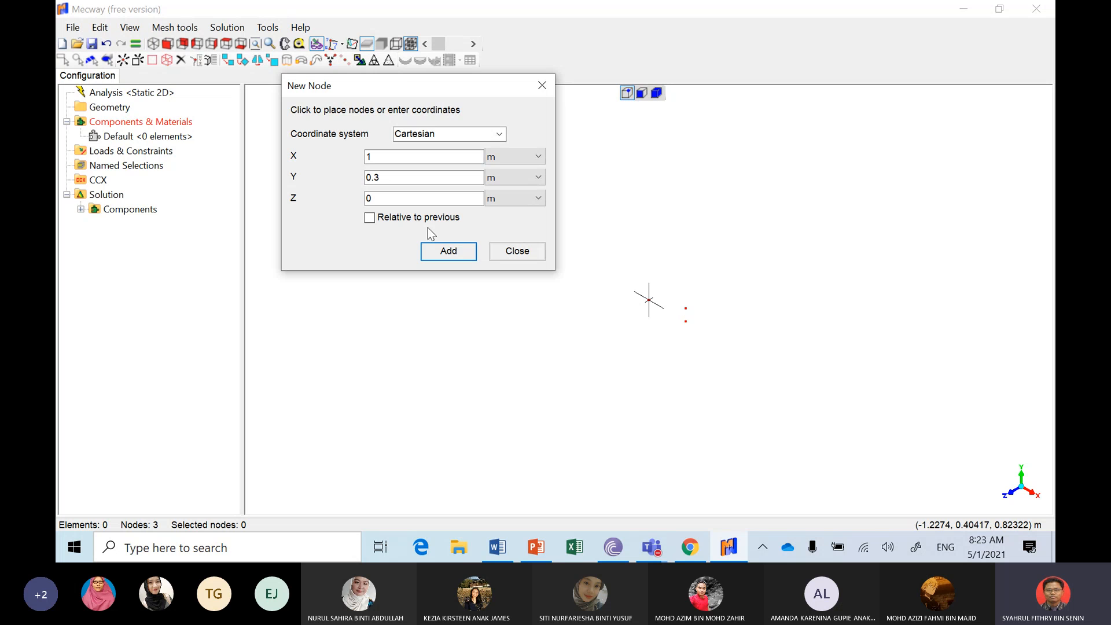
{"action": "double_click", "coordinate": [397, 157]}
{"action": "type", "text": "0"}
{"action": "left_click", "coordinate": [441, 251]}
{"action": "left_click", "coordinate": [519, 253]}
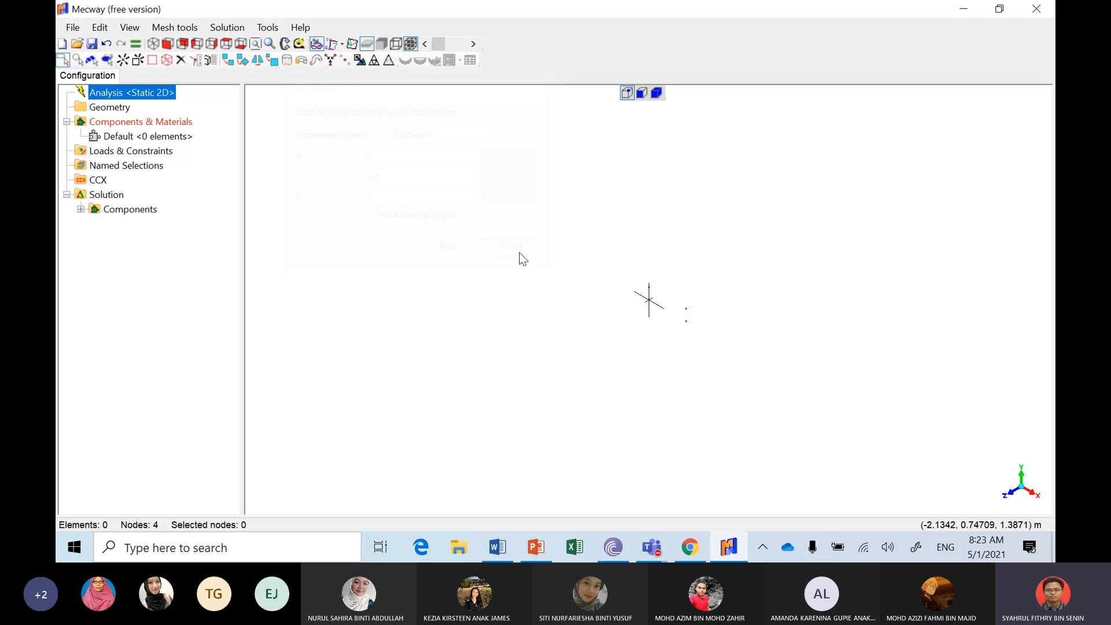
Show the node numbers and view the XY plane head-on, with all nodes fitted to the window
{"action": "left_click", "coordinate": [254, 45]}
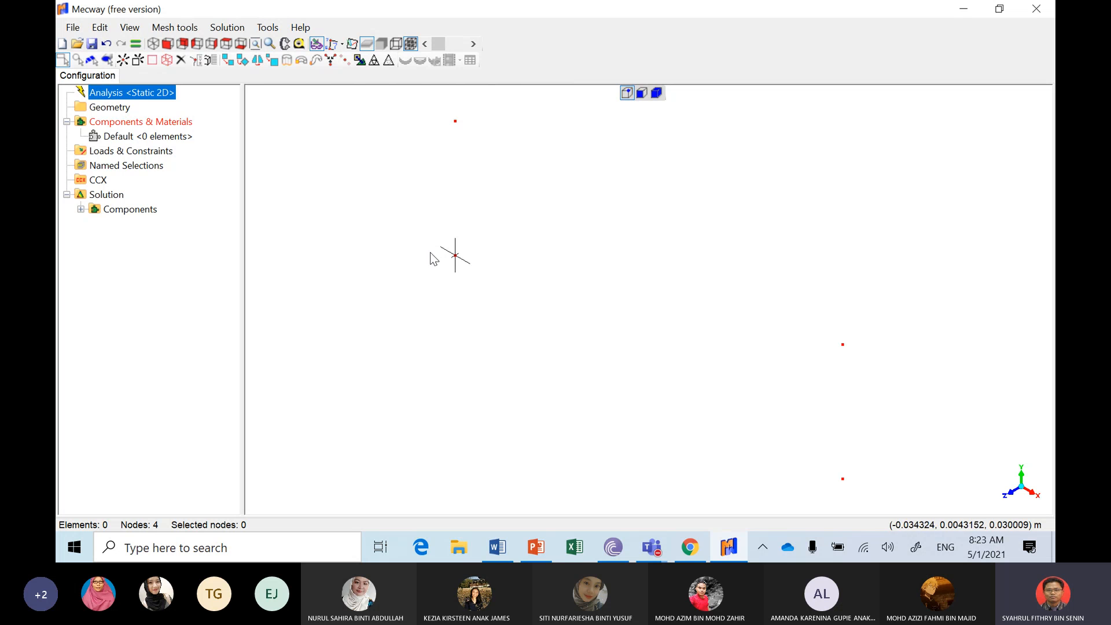
{"action": "left_click", "coordinate": [333, 44]}
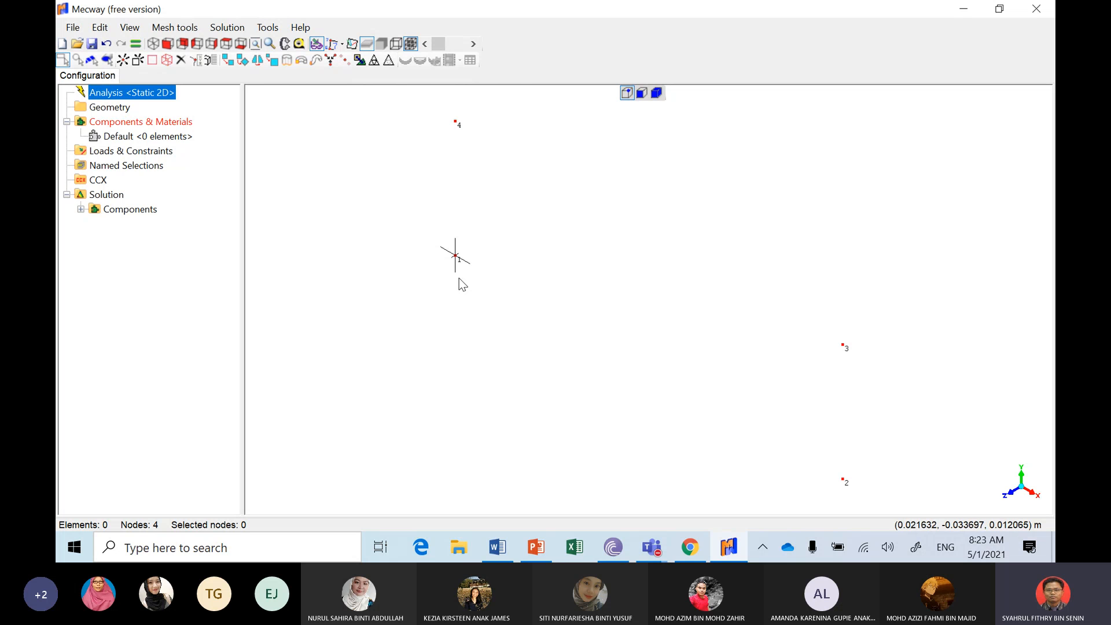
{"action": "left_click", "coordinate": [168, 47]}
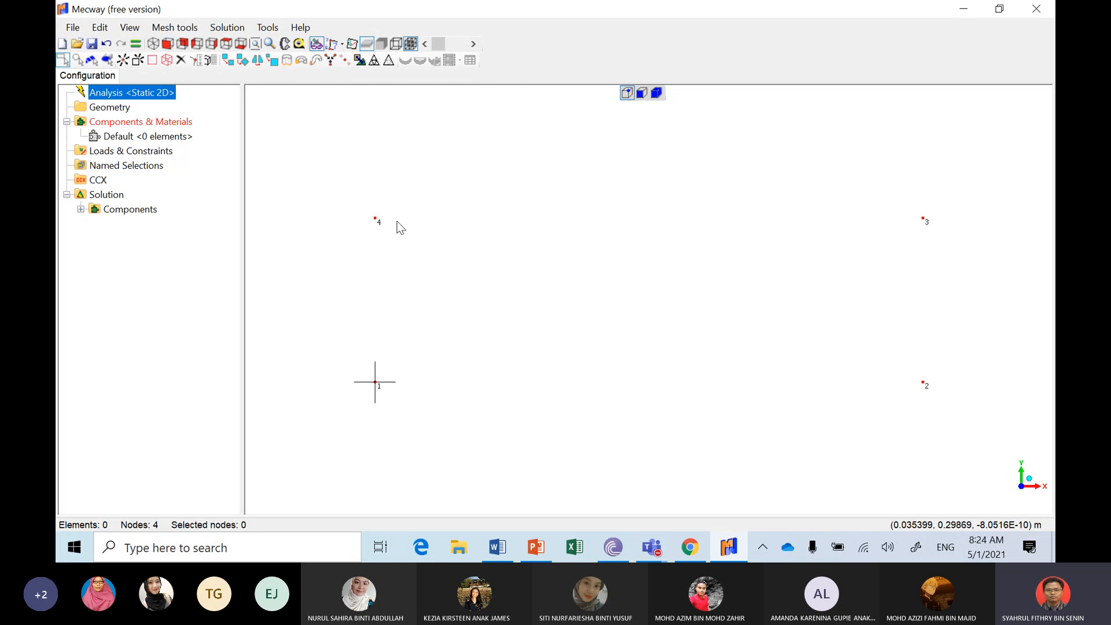
{"action": "left_click", "coordinate": [255, 44]}
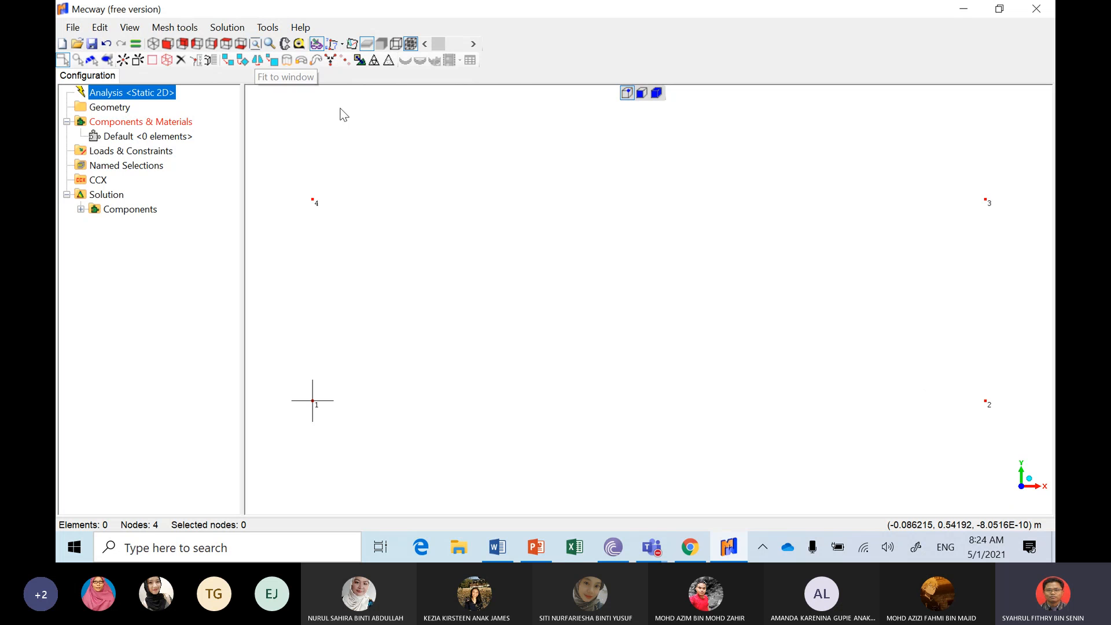
Create a quad4 element in the Default component through nodes 1, 2, 3 and 4
{"action": "left_click", "coordinate": [138, 61]}
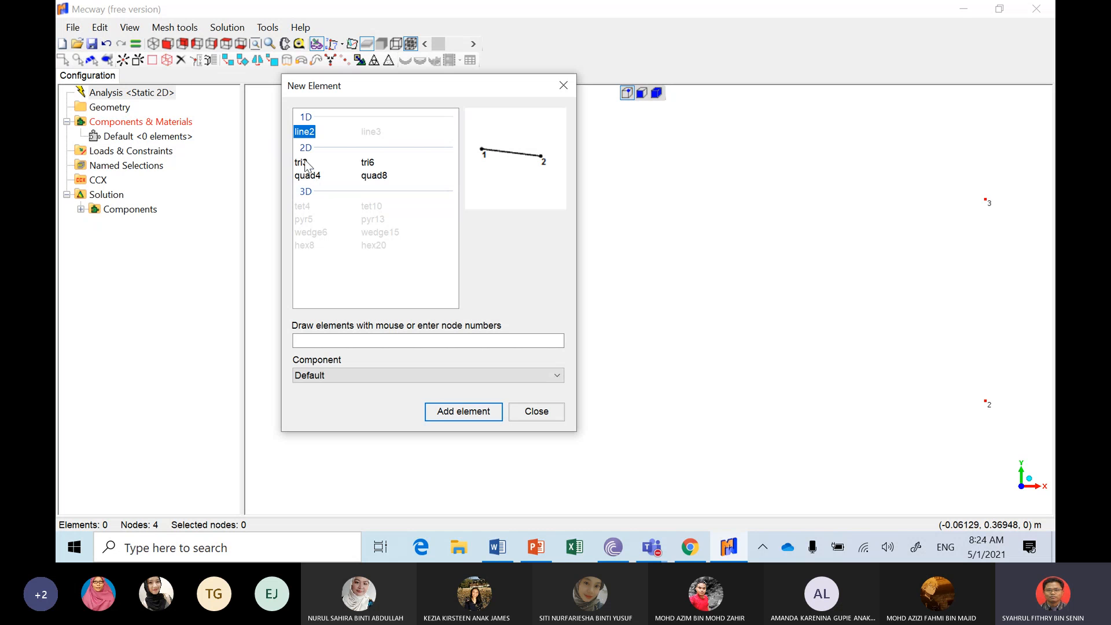
{"action": "left_click", "coordinate": [318, 165]}
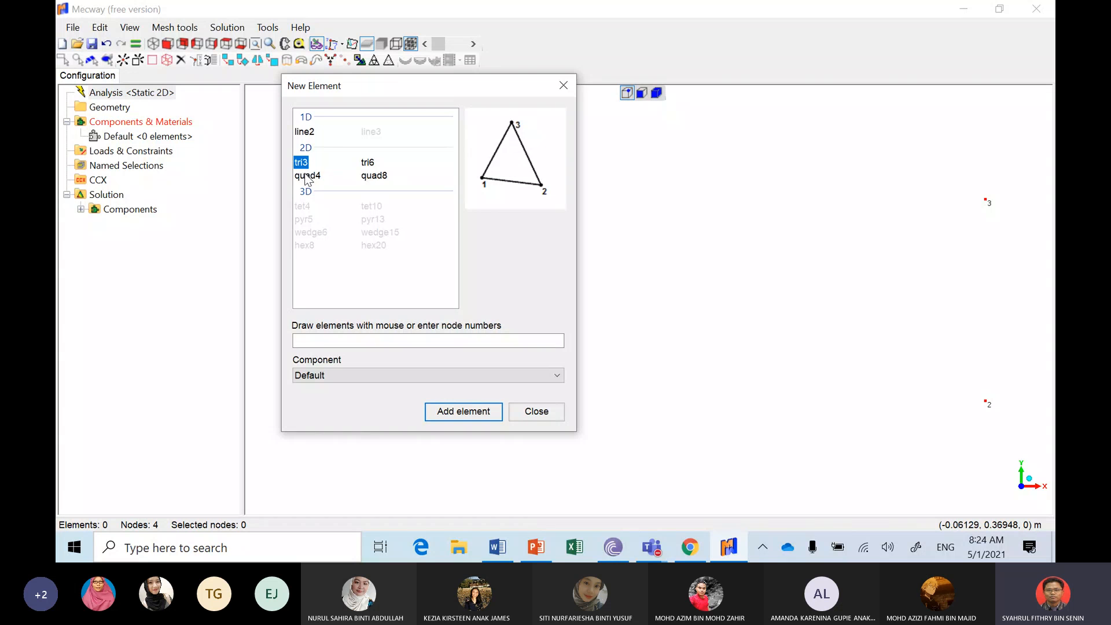
{"action": "left_click", "coordinate": [310, 176]}
{"action": "left_click", "coordinate": [368, 167]}
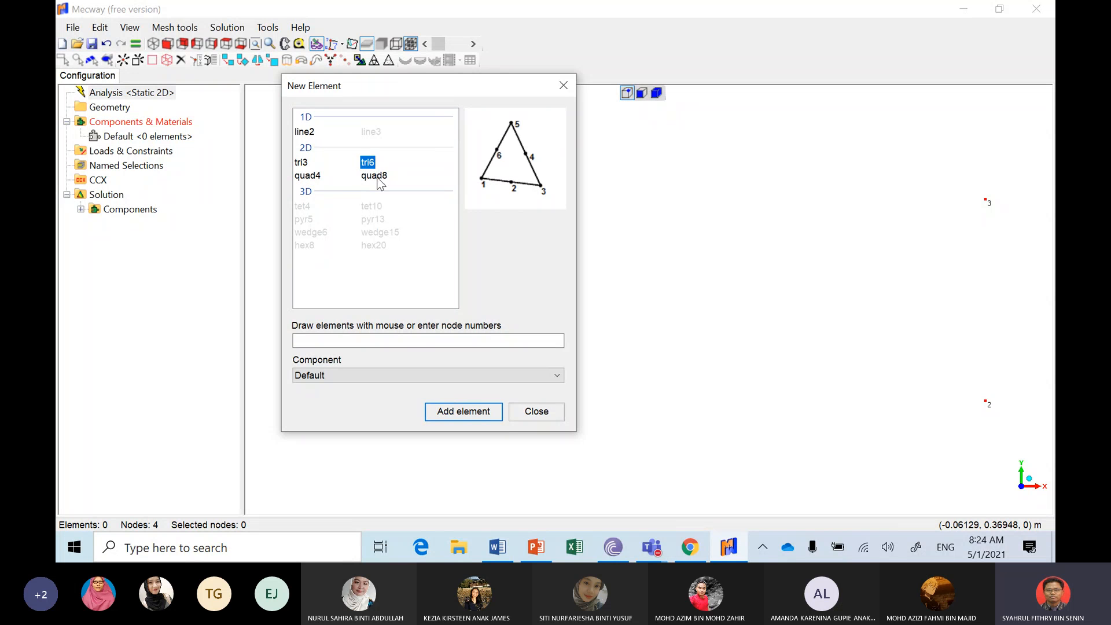
{"action": "left_click", "coordinate": [375, 177]}
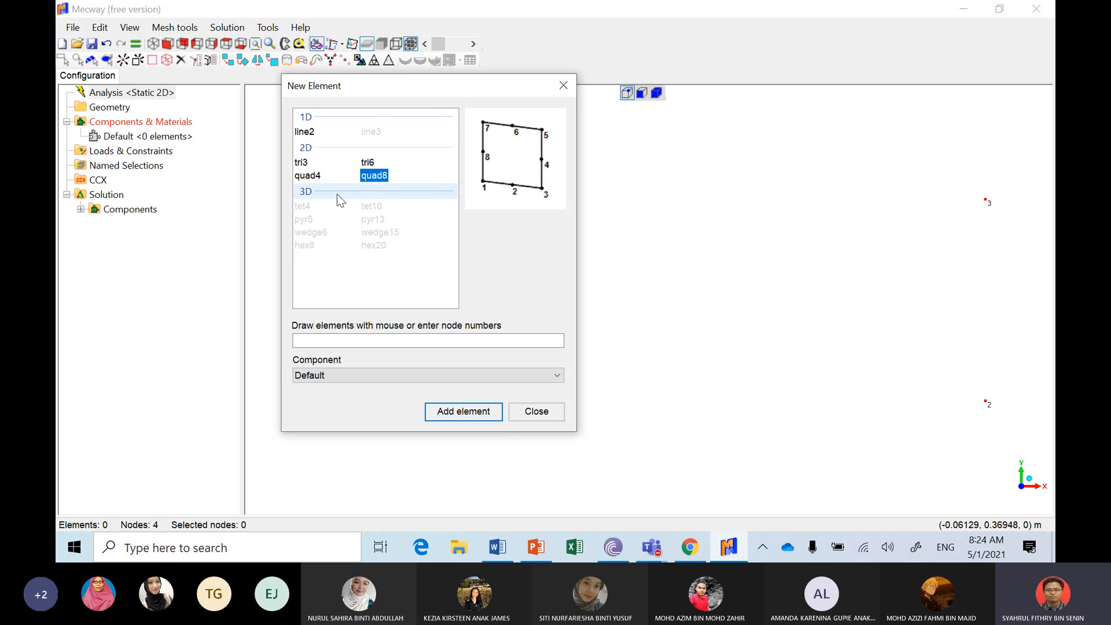
{"action": "left_click", "coordinate": [311, 176]}
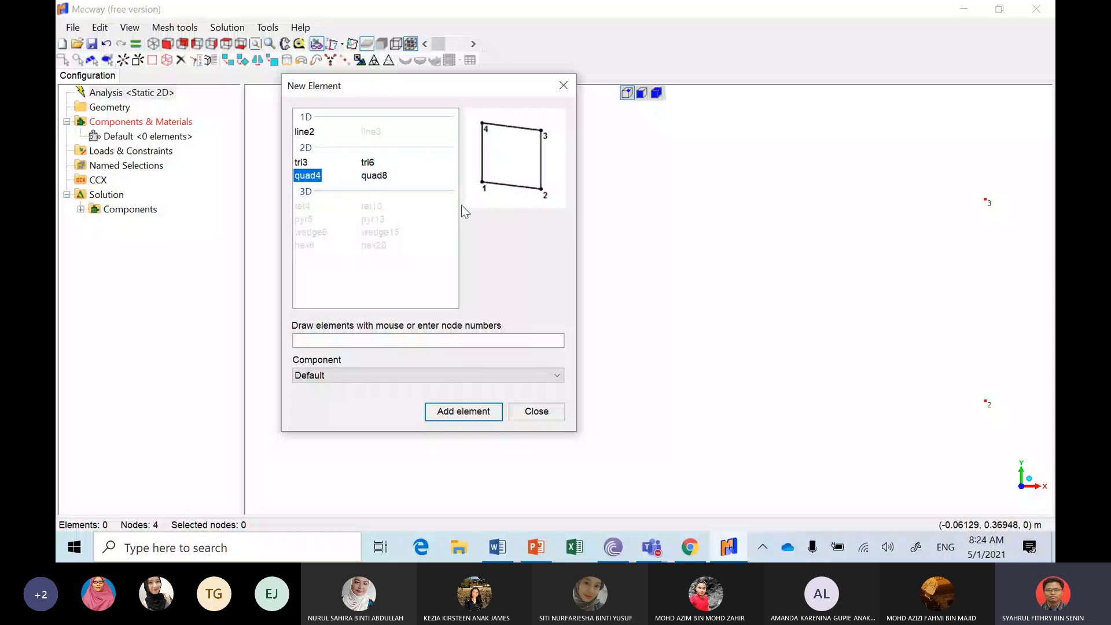
{"action": "left_click_drag", "start_coordinate": [426, 87], "coordinate": [613, 133]}
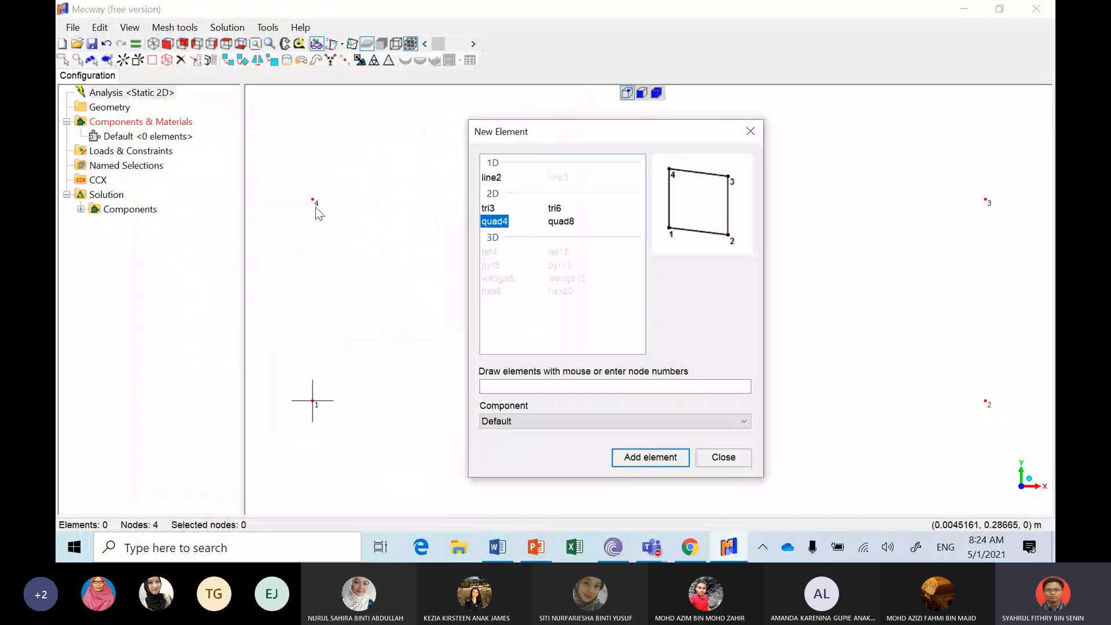
{"action": "left_click", "coordinate": [312, 400]}
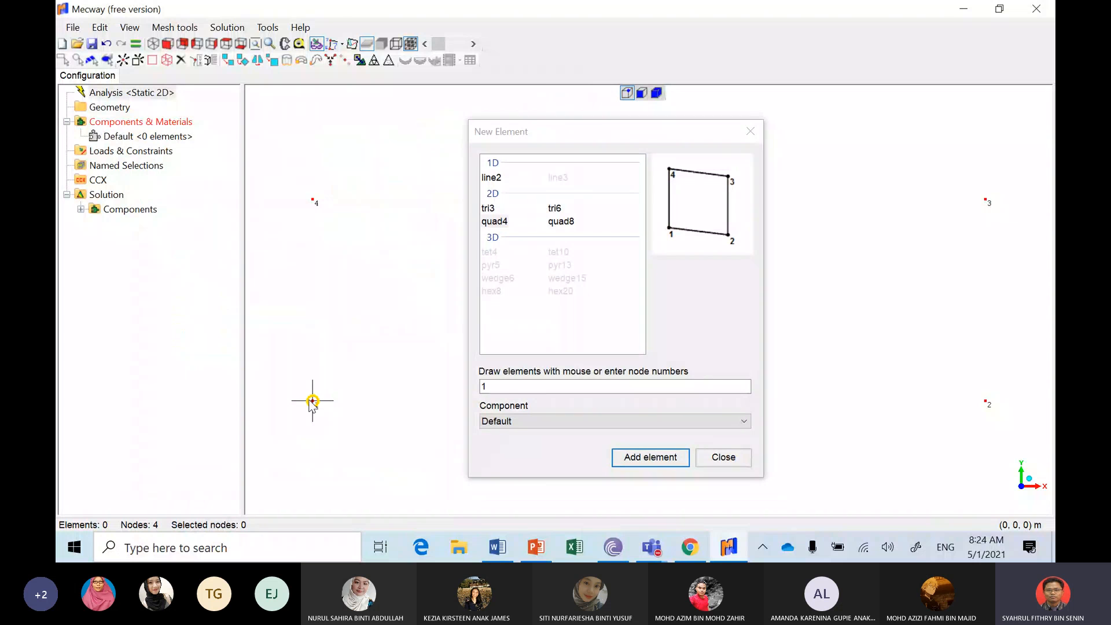
{"action": "left_click", "coordinate": [985, 401]}
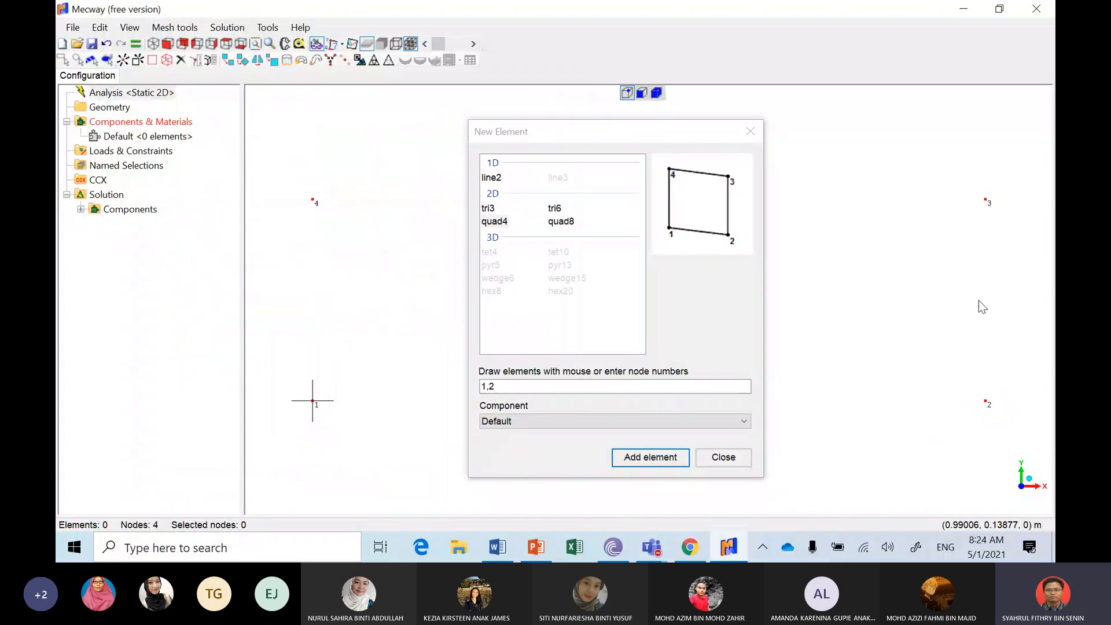
{"action": "left_click", "coordinate": [985, 200]}
{"action": "left_click", "coordinate": [312, 200]}
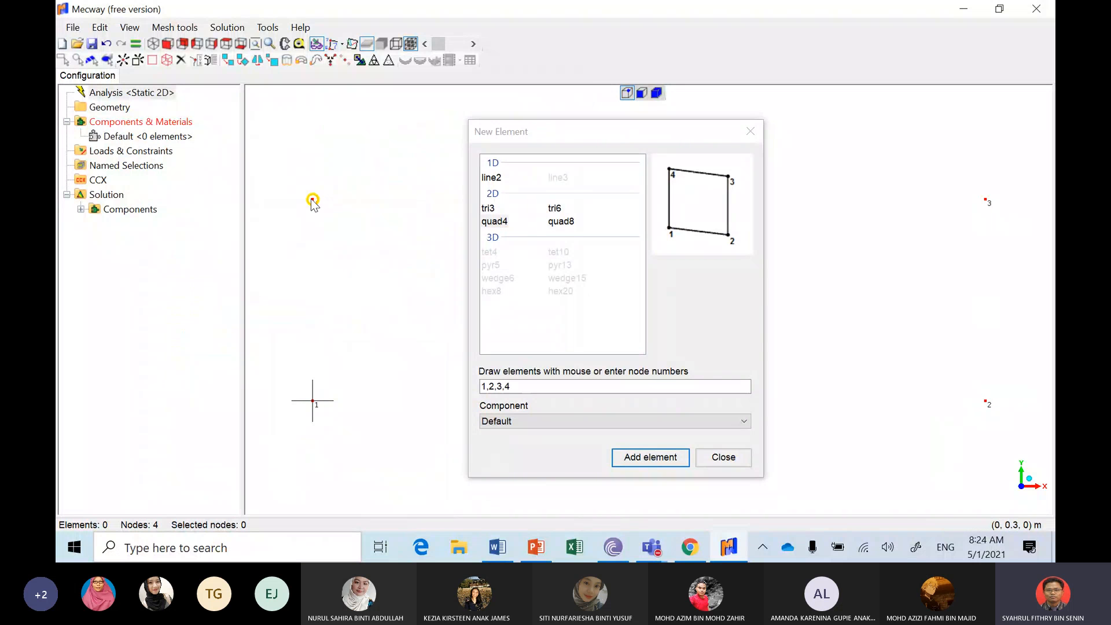
{"action": "left_click", "coordinate": [723, 458]}
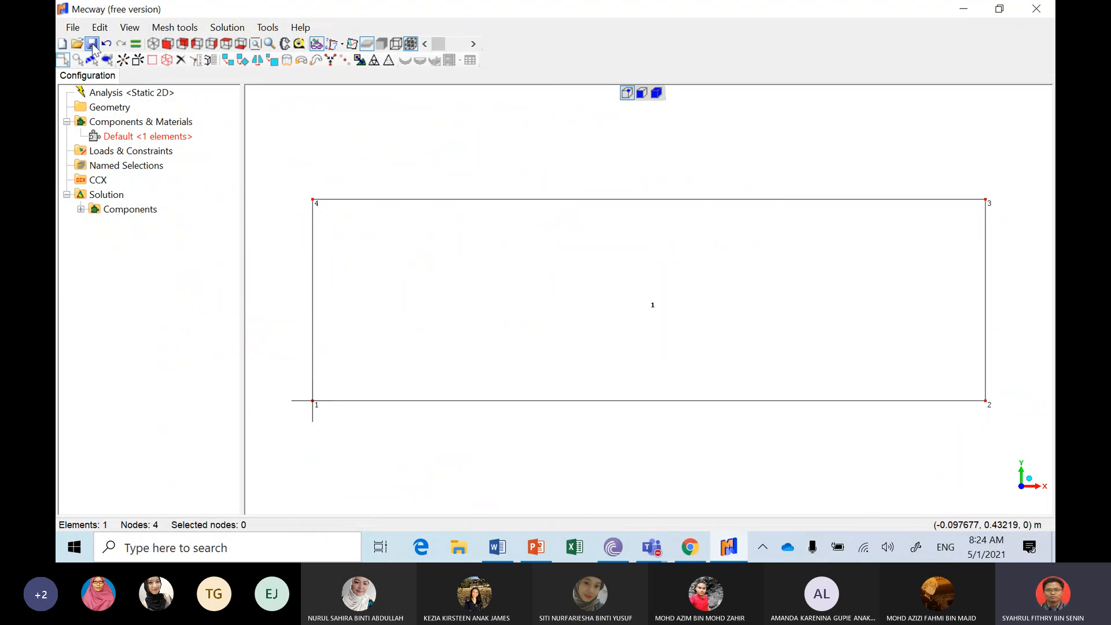
Save the model on the Desktop as a Mecway file named example
{"action": "left_click", "coordinate": [72, 28]}
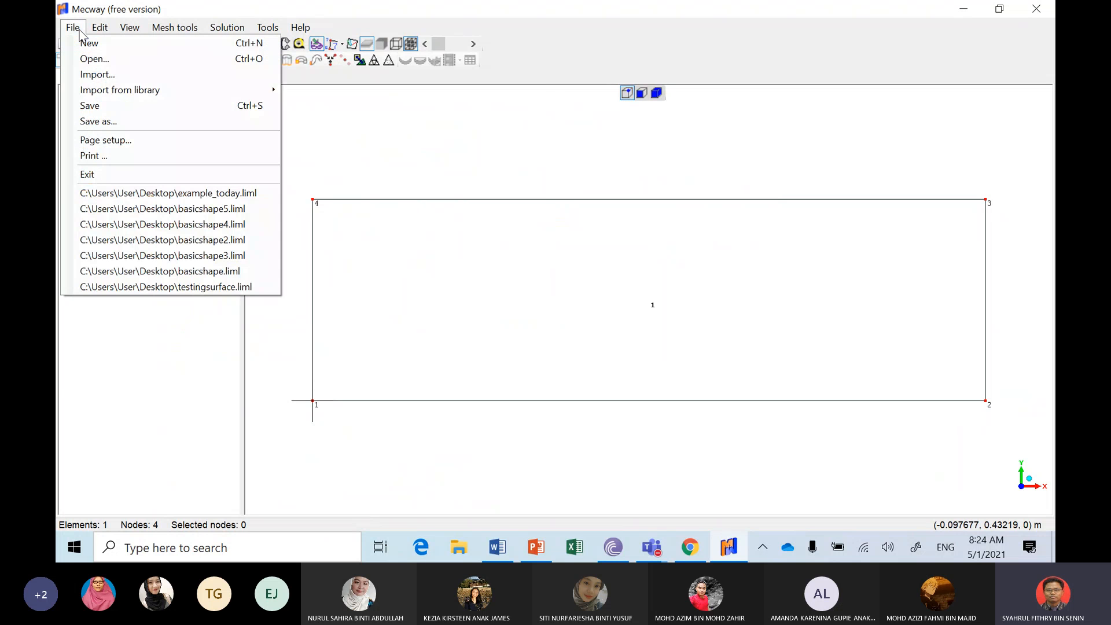
{"action": "left_click", "coordinate": [106, 122]}
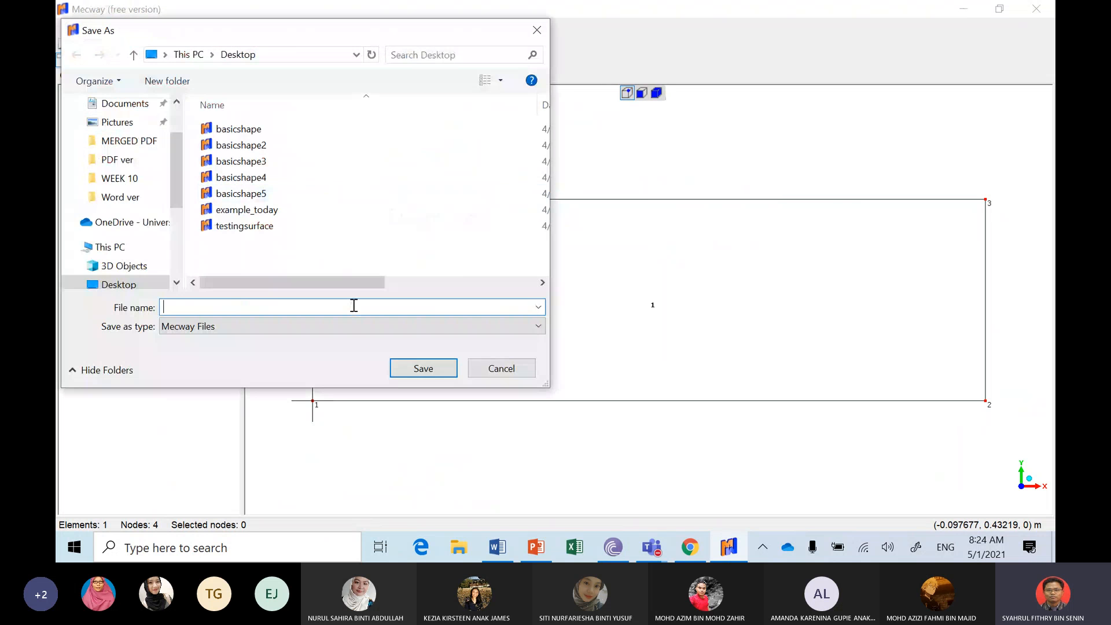
{"action": "type", "text": "example"}
{"action": "key", "text": "Return"}
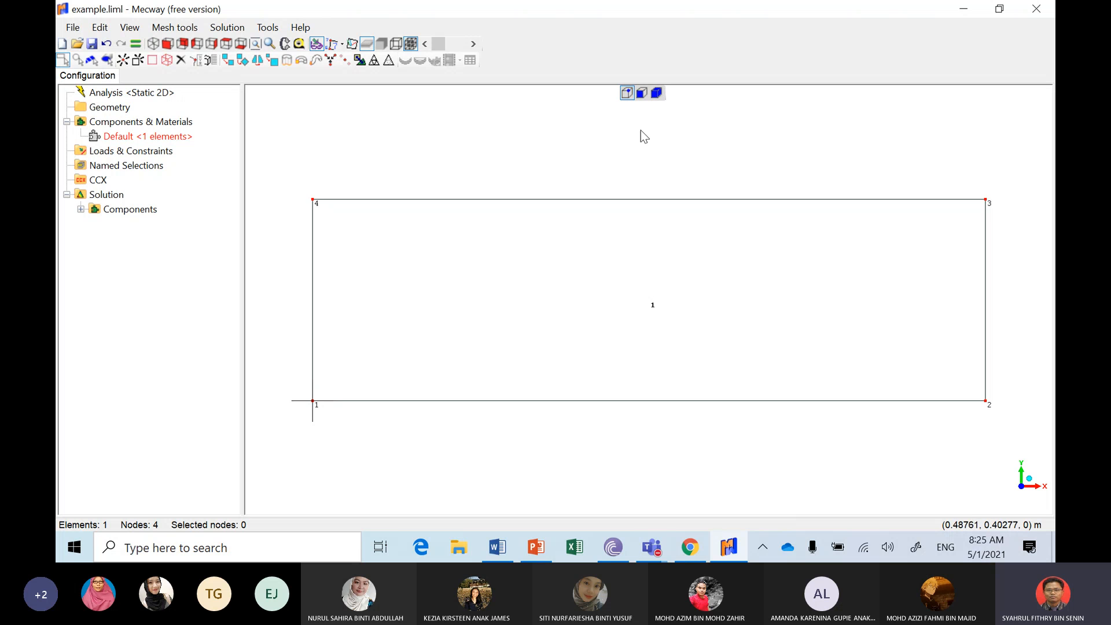
Refine the rectangle's face with custom subdivisions of R = 5 and S = 10
{"action": "left_click", "coordinate": [642, 94]}
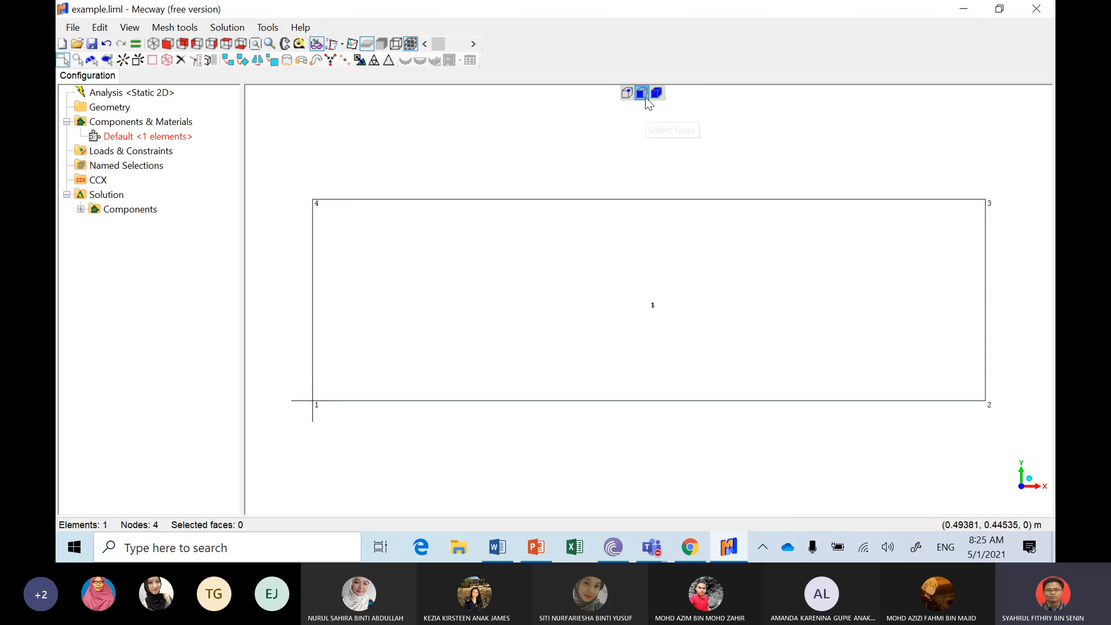
{"action": "left_click", "coordinate": [566, 280]}
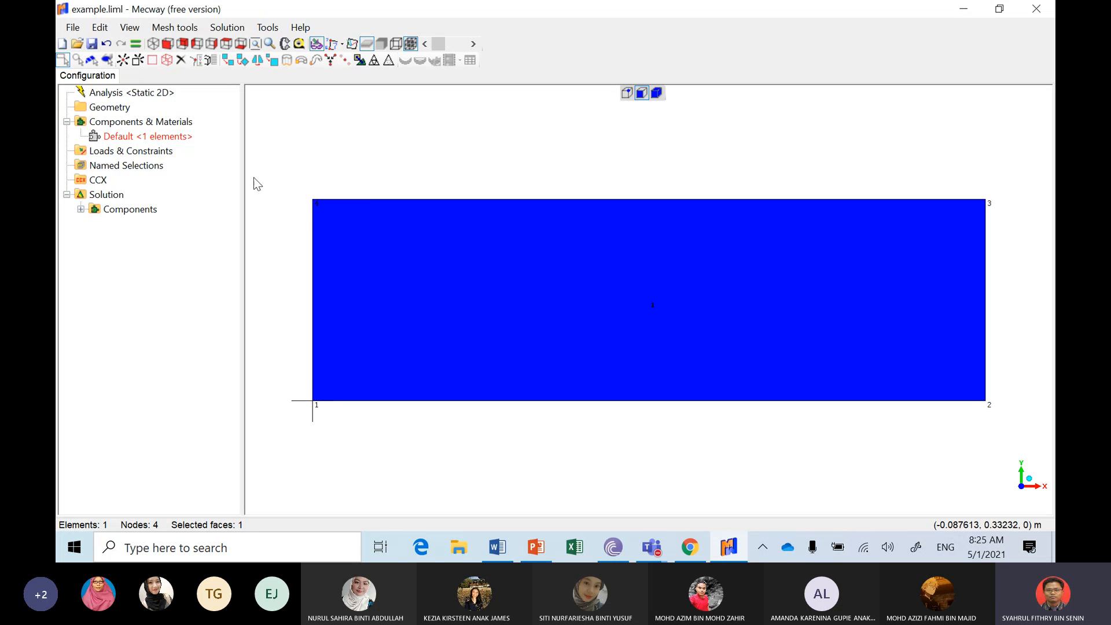
{"action": "right_click", "coordinate": [426, 234]}
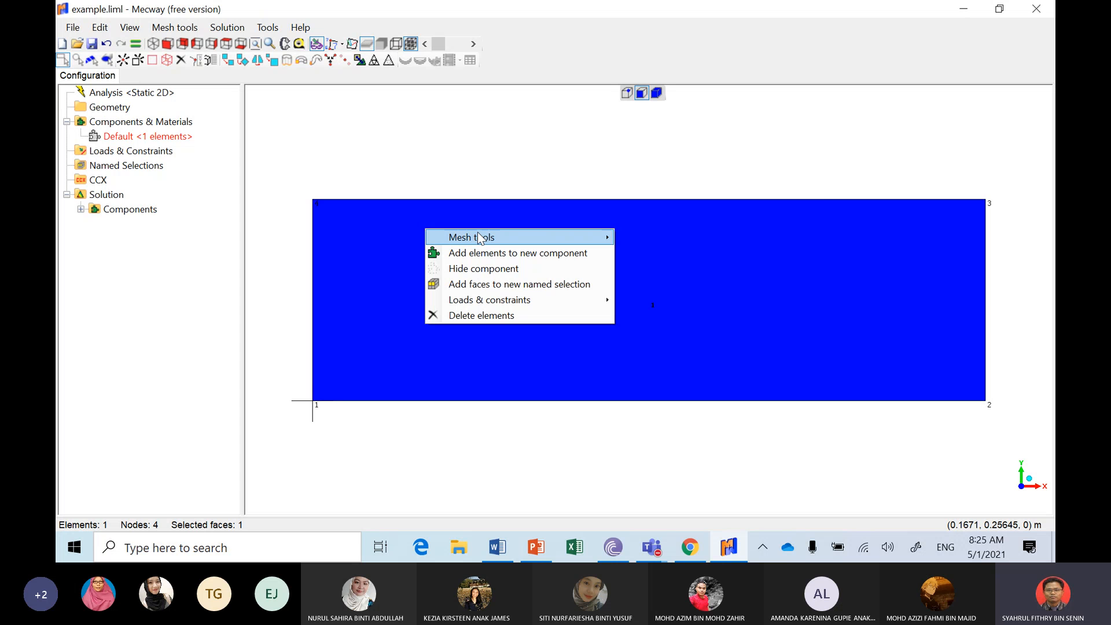
{"action": "mouse_move", "coordinate": [479, 239]}
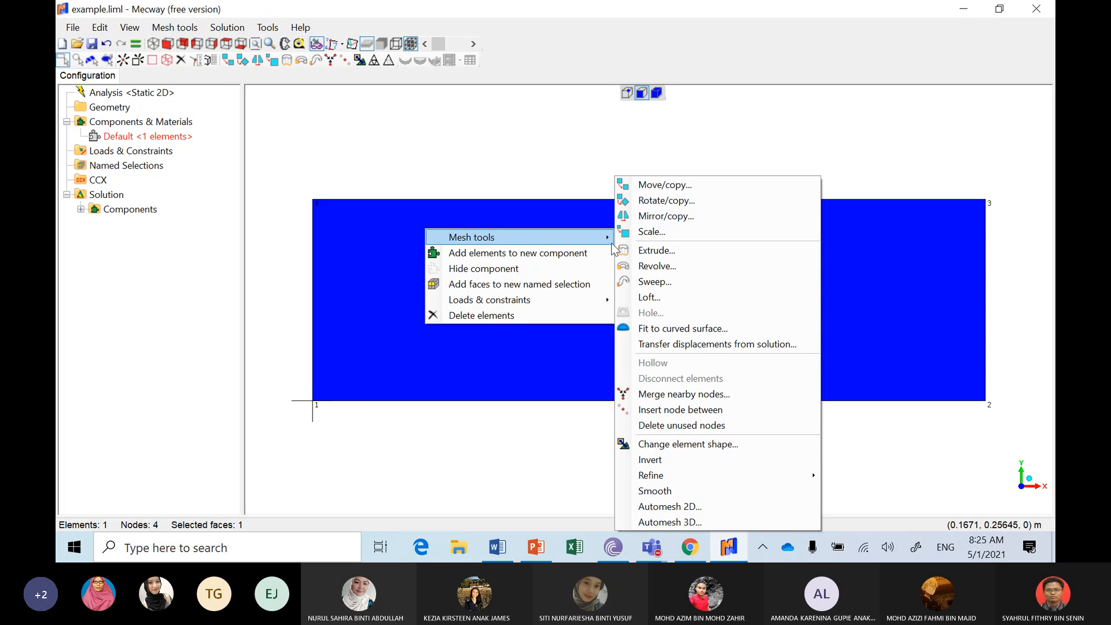
{"action": "mouse_move", "coordinate": [679, 479]}
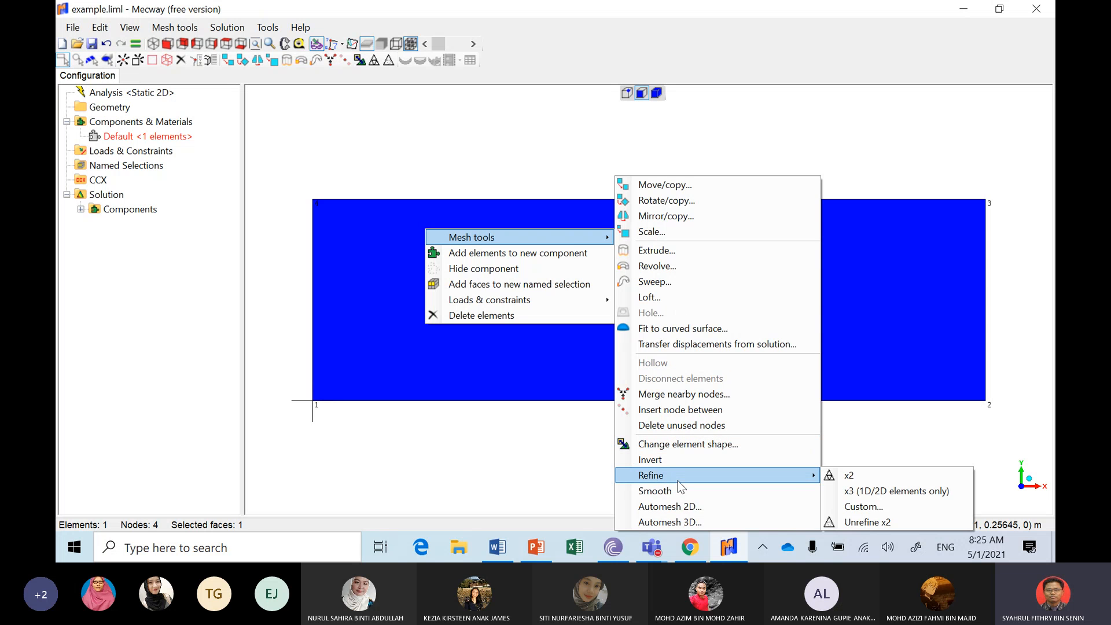
{"action": "left_click", "coordinate": [859, 506]}
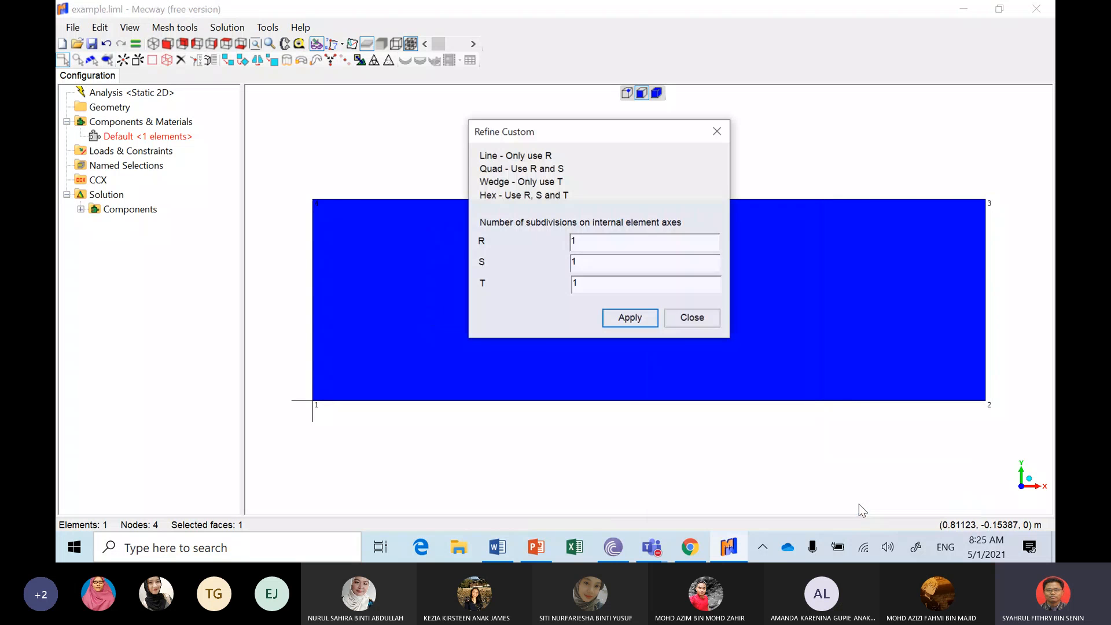
{"action": "left_click_drag", "start_coordinate": [588, 133], "coordinate": [407, 155]}
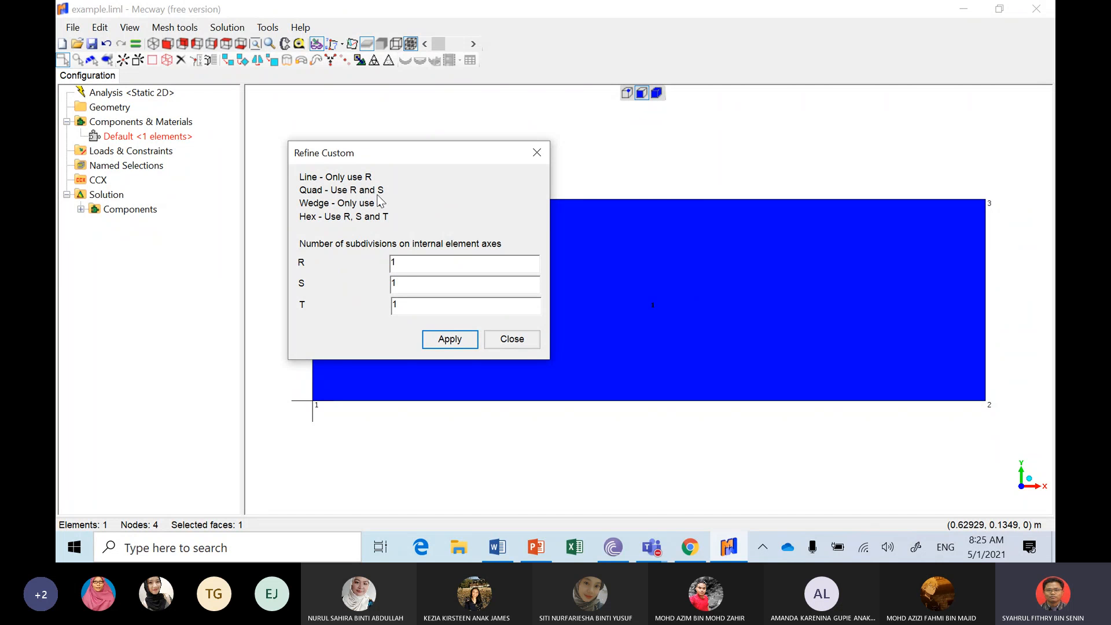
{"action": "left_click_drag", "start_coordinate": [399, 263], "coordinate": [381, 263]}
{"action": "left_click_drag", "start_coordinate": [435, 156], "coordinate": [378, 143]}
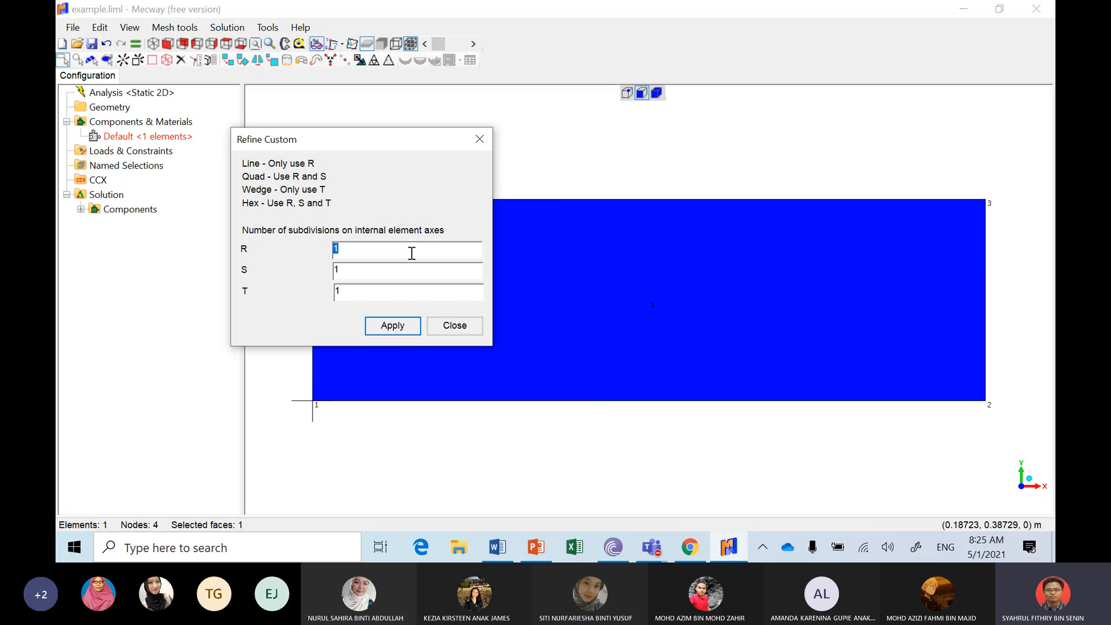
{"action": "type", "text": "5"}
{"action": "key", "text": "Tab"}
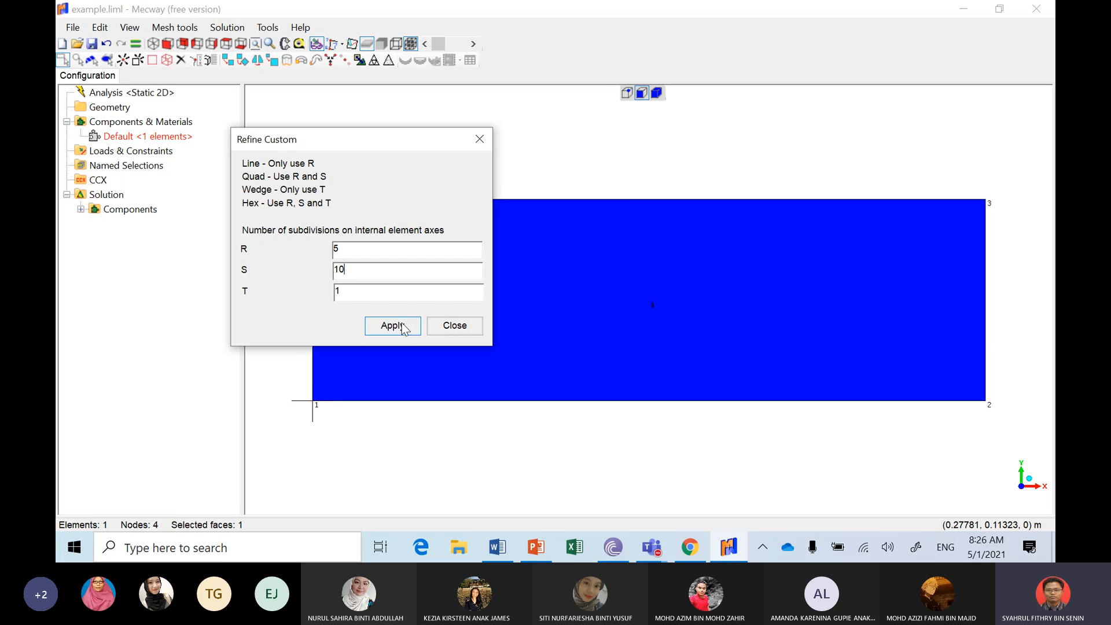
{"action": "left_click_drag", "start_coordinate": [398, 146], "coordinate": [725, 51]}
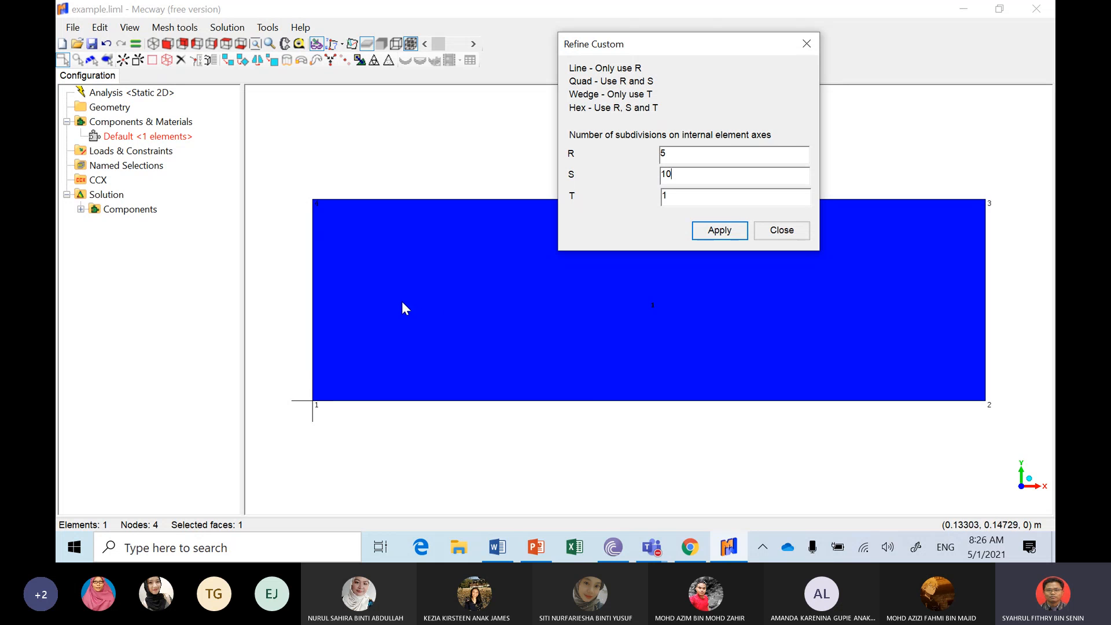
{"action": "left_click", "coordinate": [720, 230]}
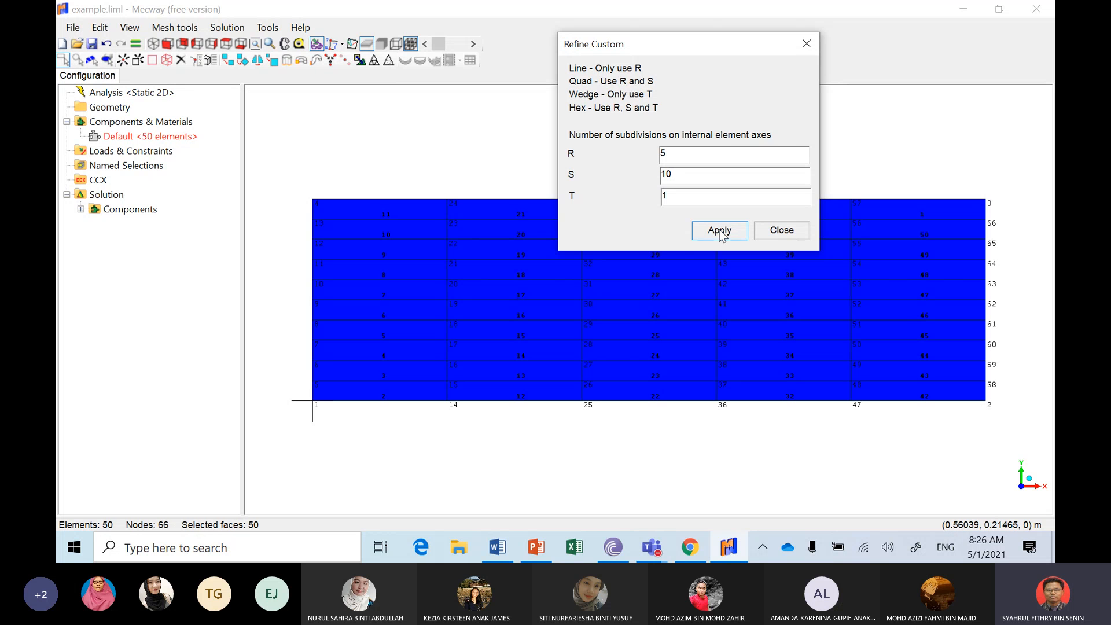
{"action": "left_click", "coordinate": [782, 230]}
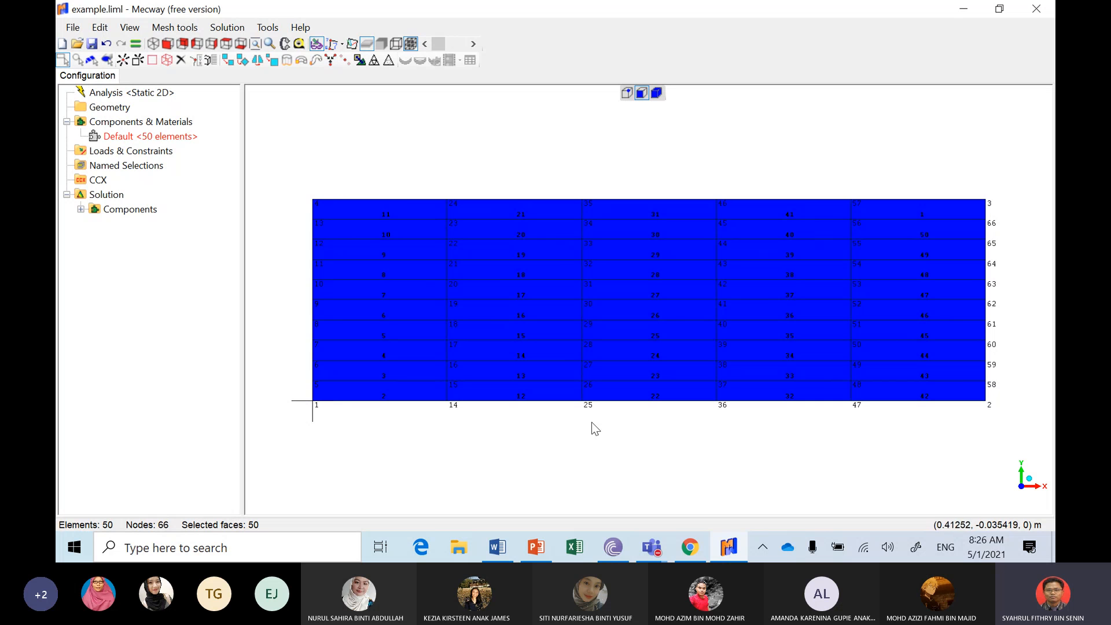
Examine the coordinates of all mesh nodes in the node/element list, down to its end
{"action": "left_click", "coordinate": [191, 33]}
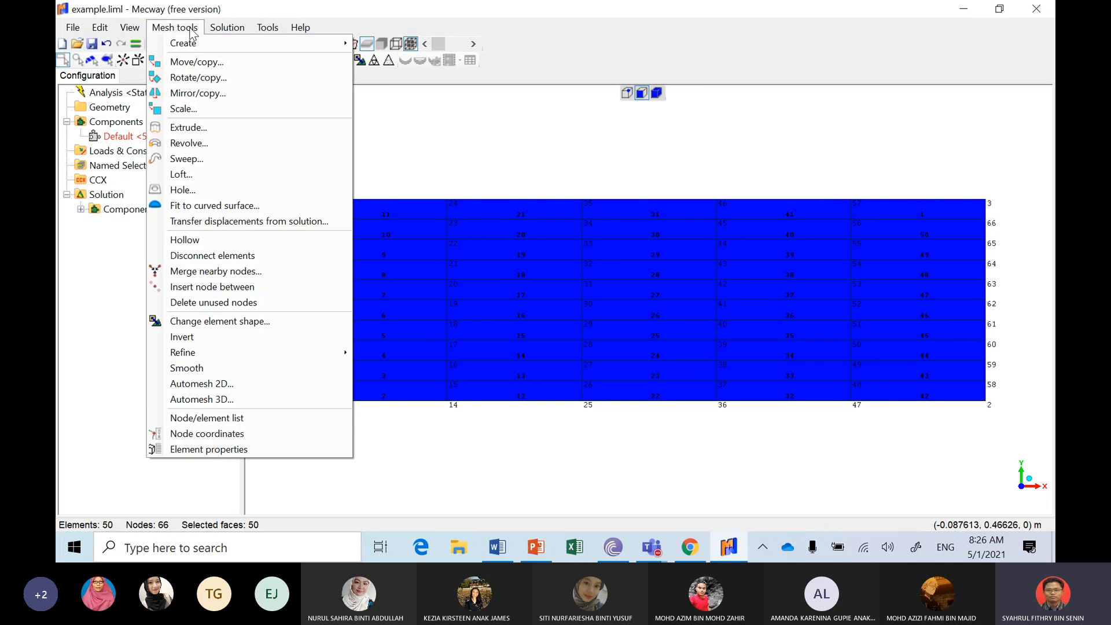
{"action": "left_click", "coordinate": [211, 421]}
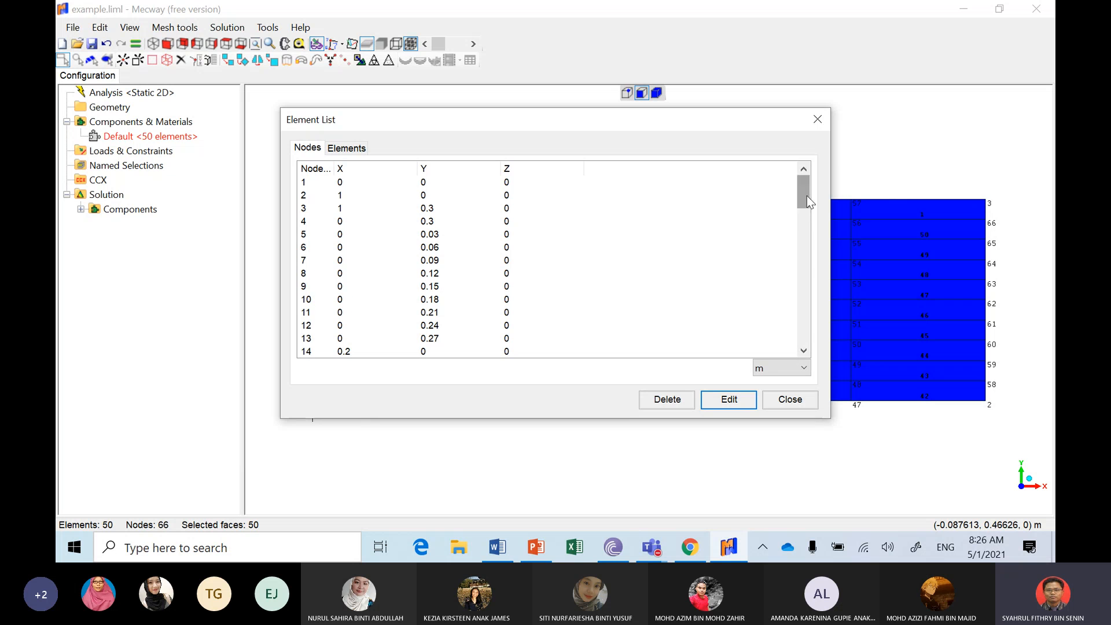
{"action": "left_click_drag", "start_coordinate": [805, 193], "coordinate": [798, 365]}
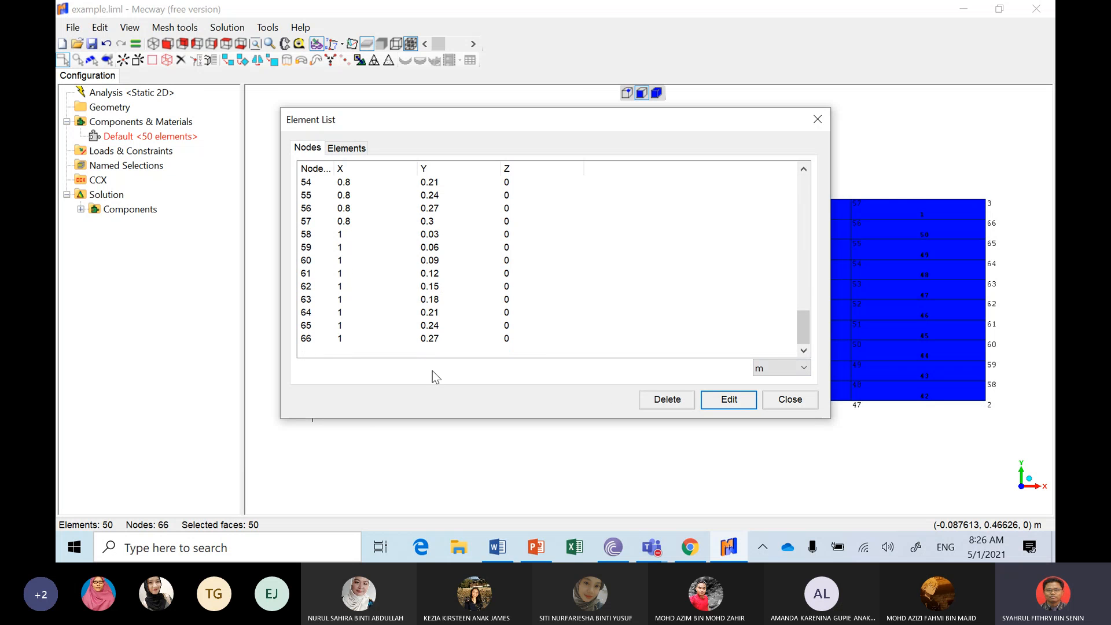
{"action": "left_click", "coordinate": [797, 400]}
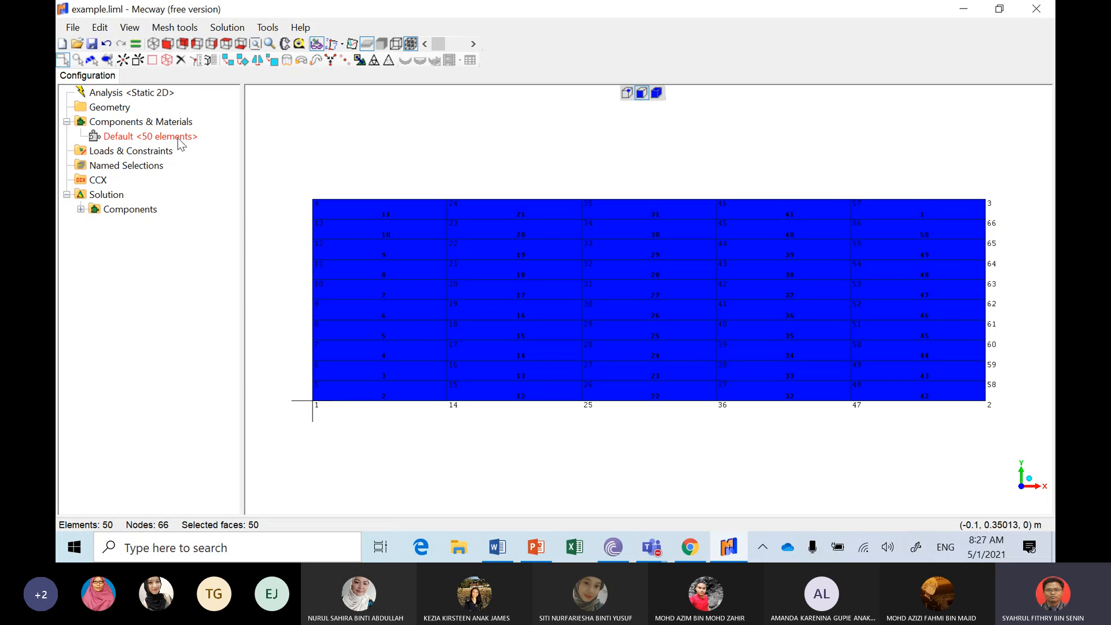
Switch to PowerPoint and check the beam's section dimensions and Young's modulus on the Example of Application slide
{"action": "left_click", "coordinate": [318, 142]}
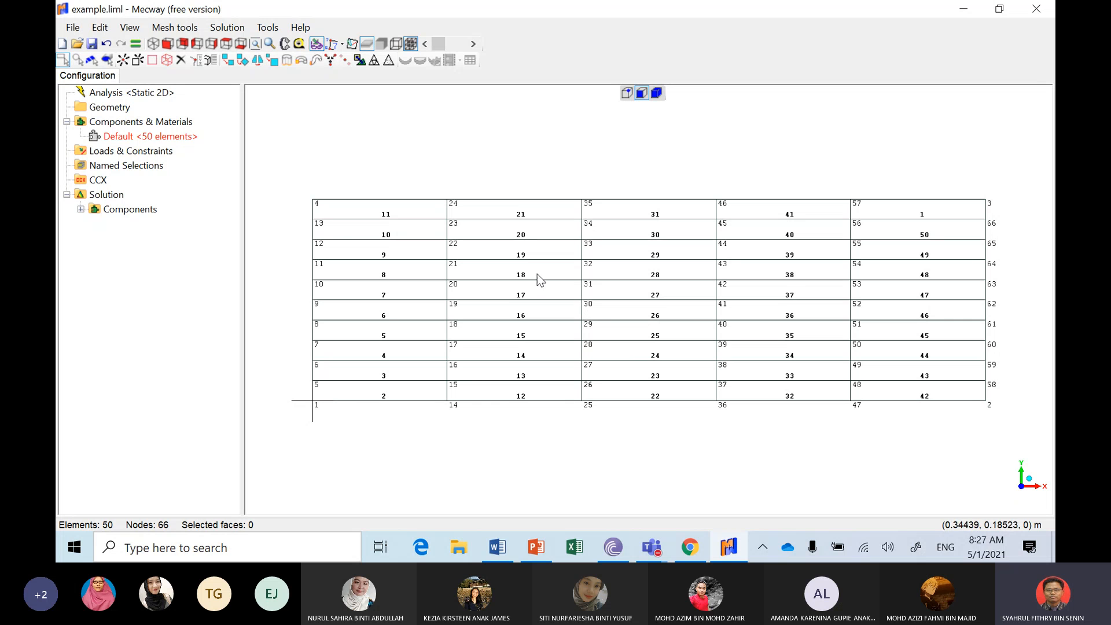
{"action": "left_click", "coordinate": [702, 553]}
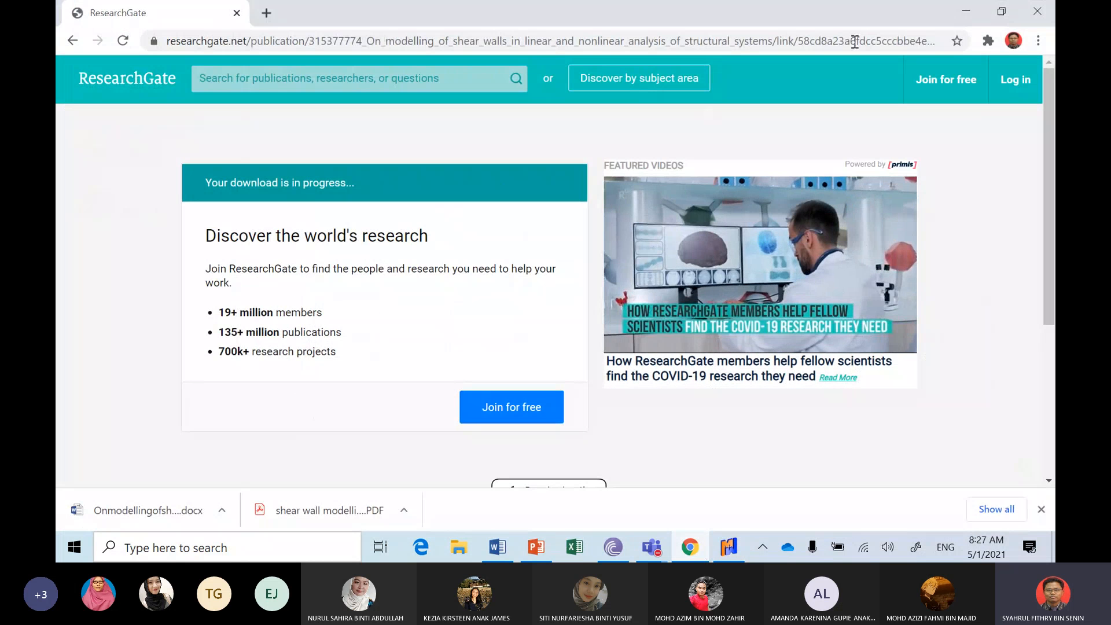
{"action": "left_click", "coordinate": [966, 11]}
{"action": "left_click", "coordinate": [536, 549]}
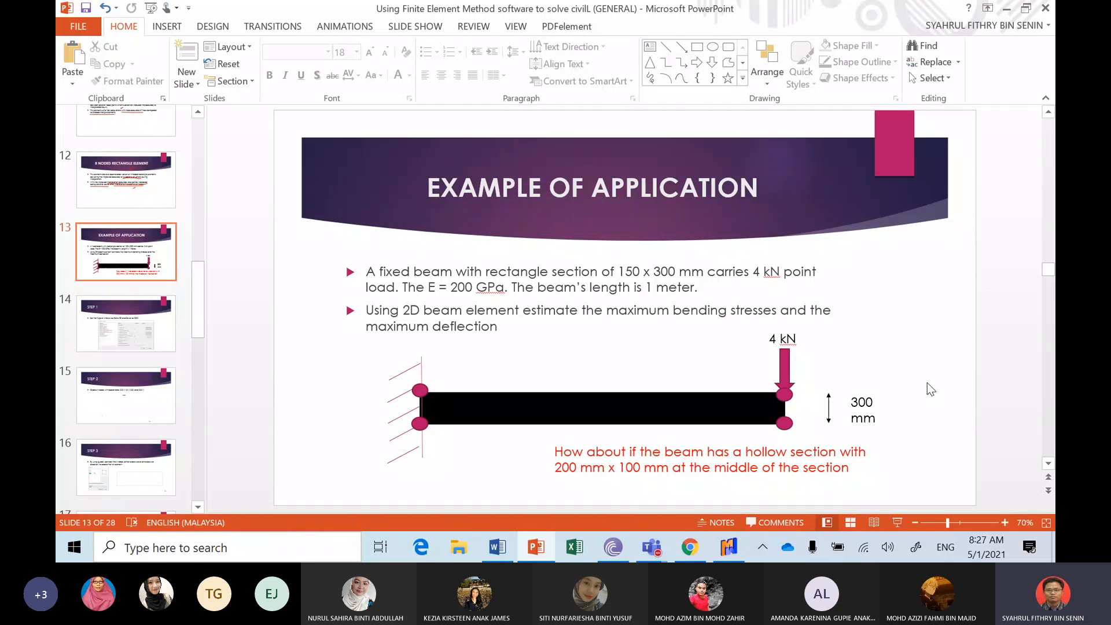
{"action": "left_click_drag", "start_coordinate": [621, 272], "coordinate": [676, 272]}
{"action": "left_click", "coordinate": [638, 279]}
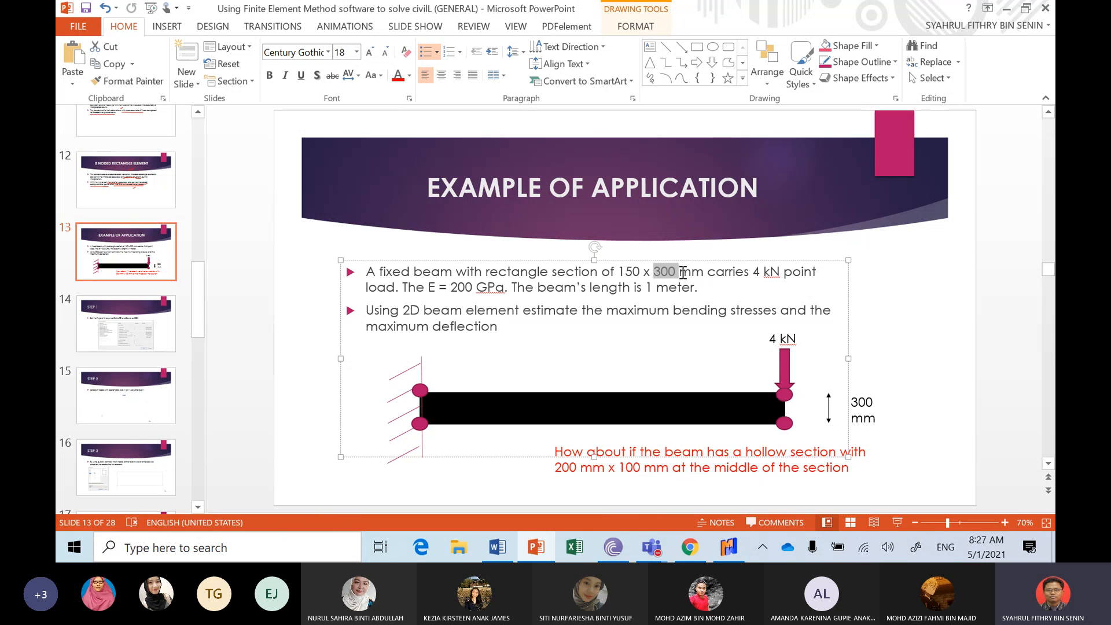
{"action": "left_click", "coordinate": [674, 362]}
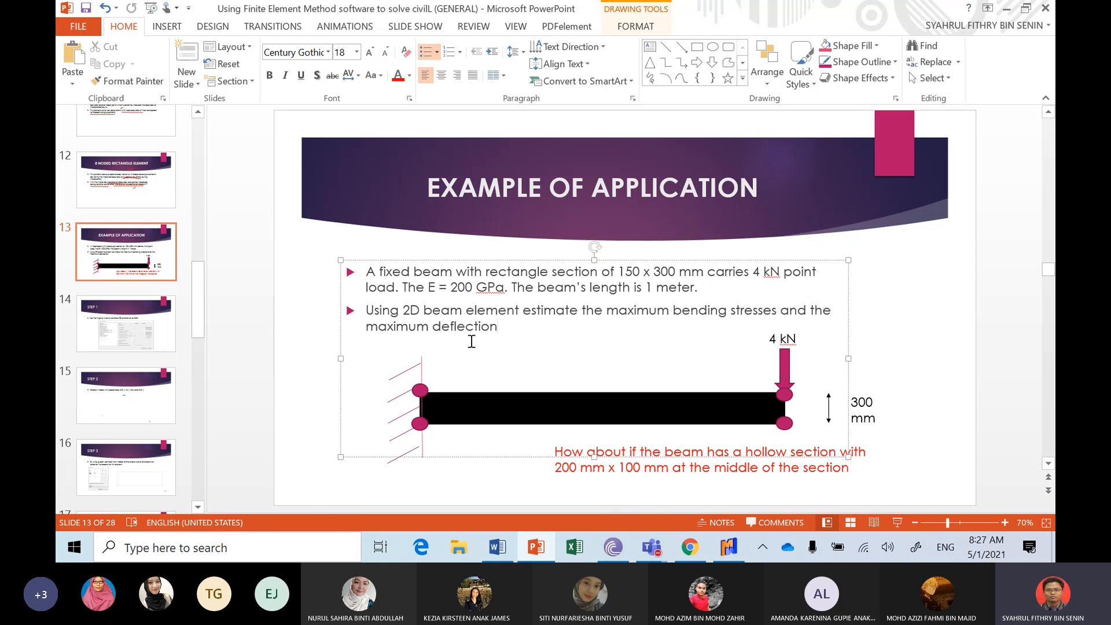
{"action": "left_click_drag", "start_coordinate": [429, 283], "coordinate": [504, 286]}
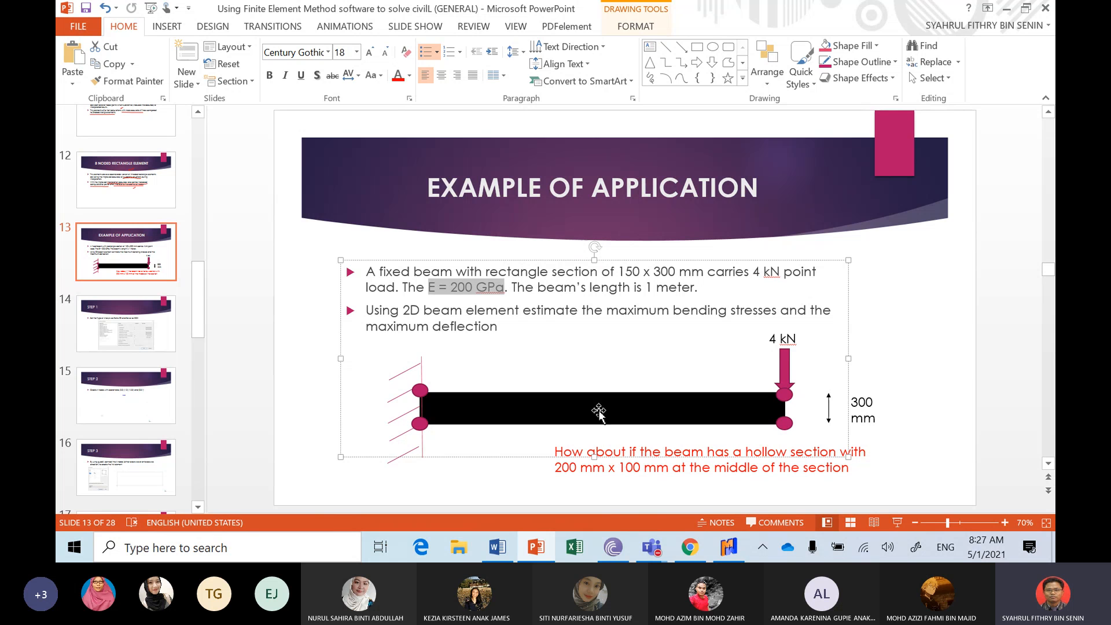
{"action": "left_click", "coordinate": [728, 551]}
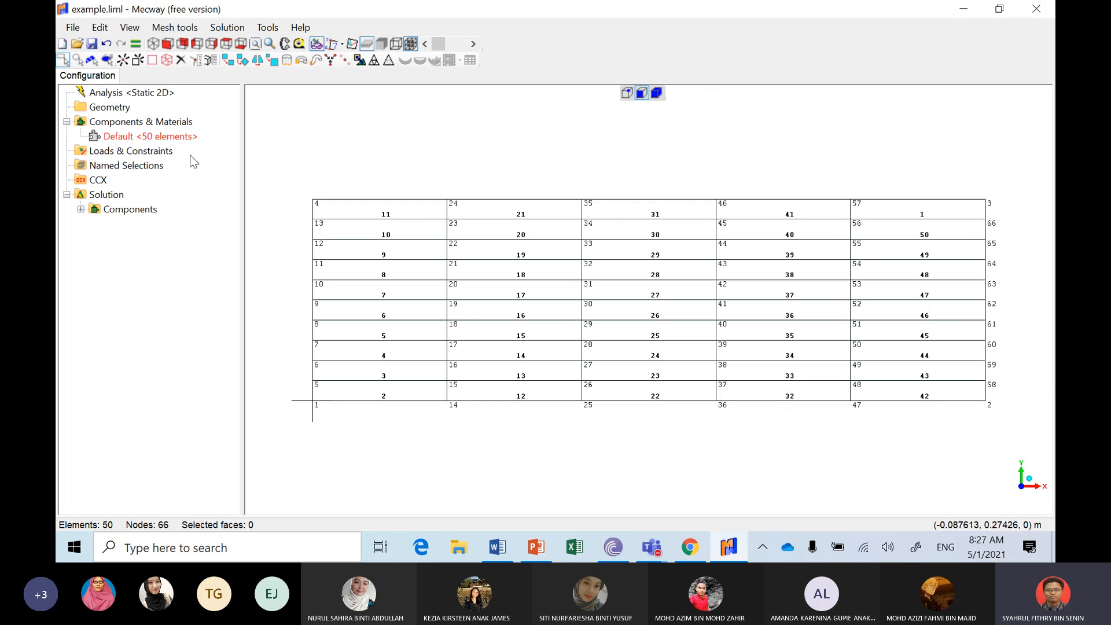
{"action": "left_click", "coordinate": [168, 137]}
{"action": "left_click", "coordinate": [281, 144]}
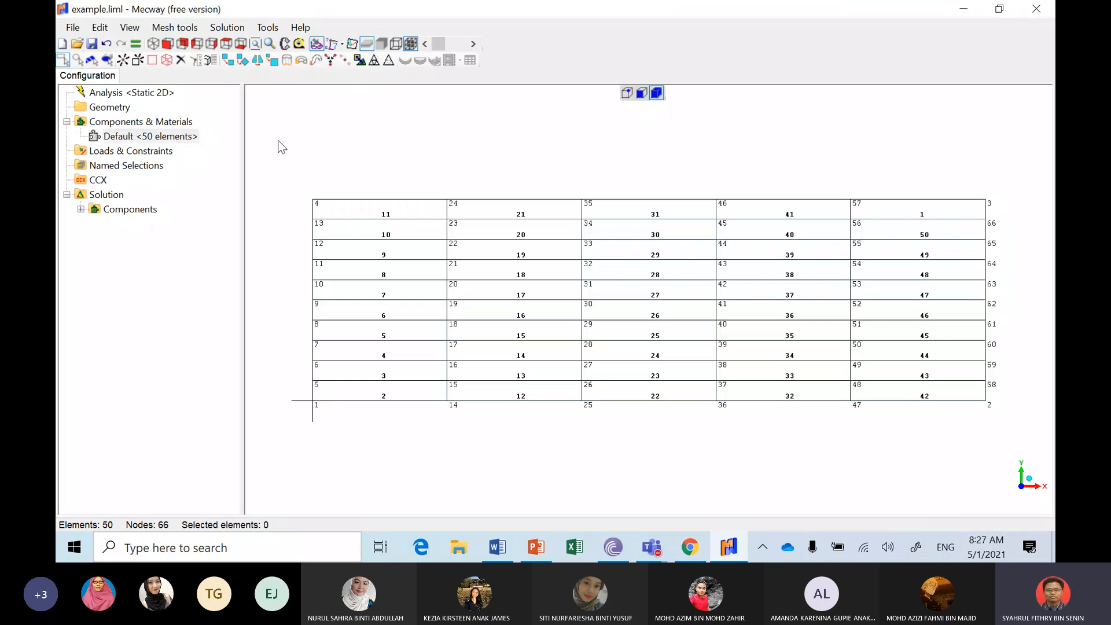
{"action": "left_click", "coordinate": [167, 137]}
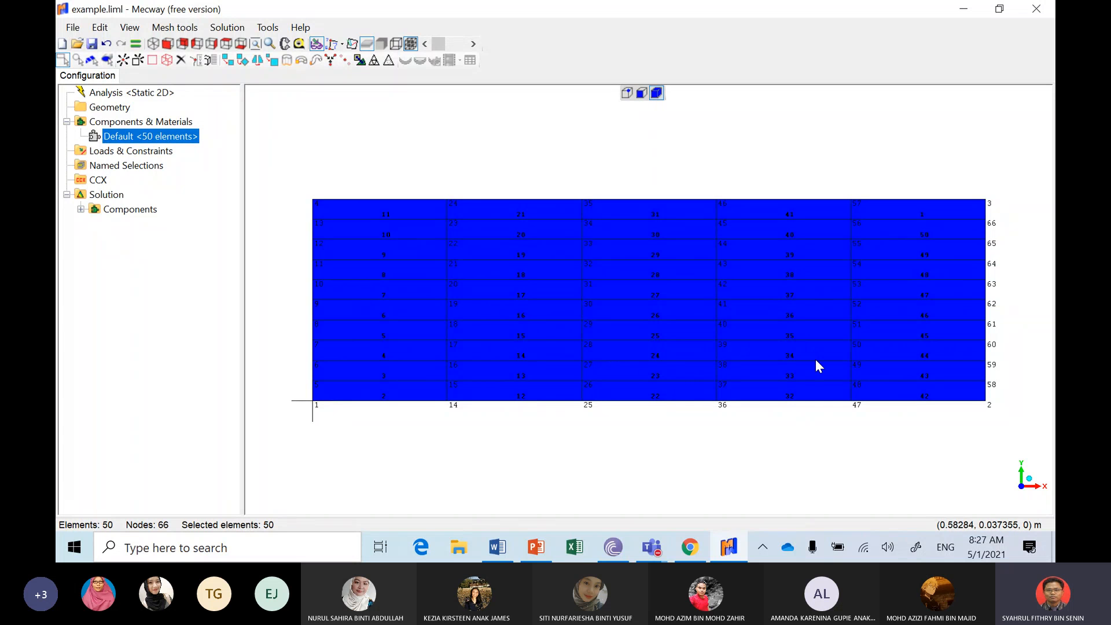
{"action": "right_click", "coordinate": [172, 144]}
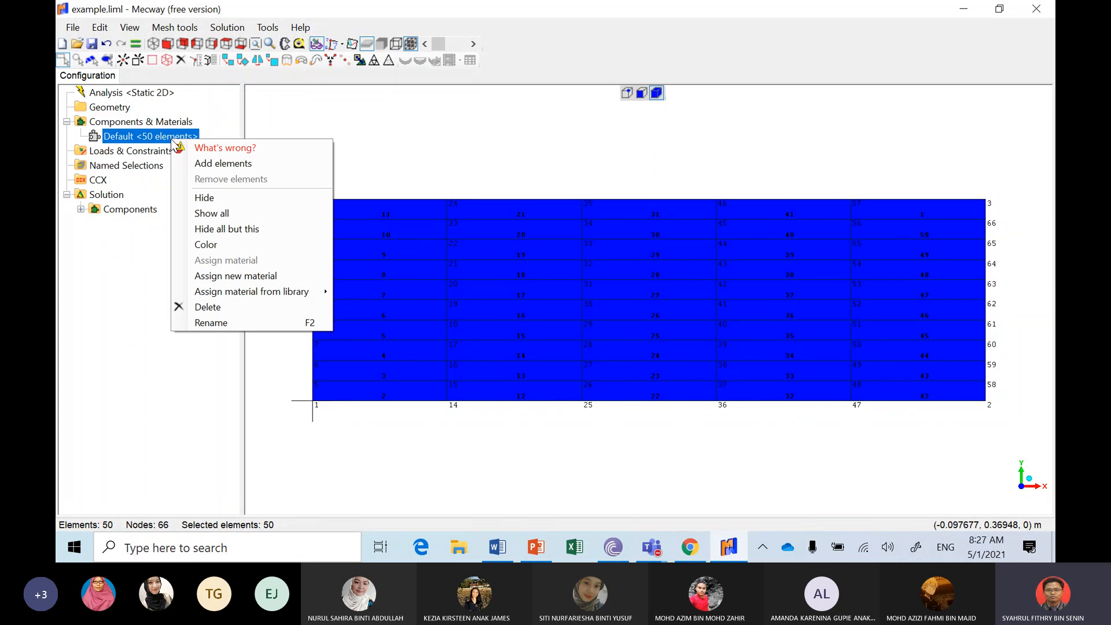
{"action": "left_click", "coordinate": [236, 277]}
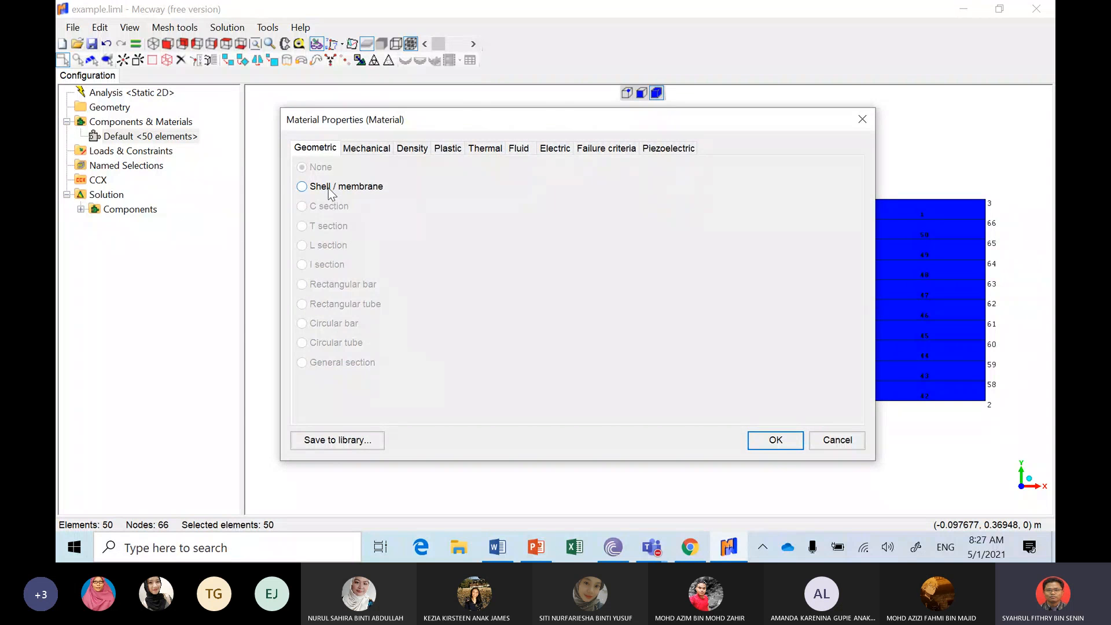
{"action": "left_click", "coordinate": [329, 189]}
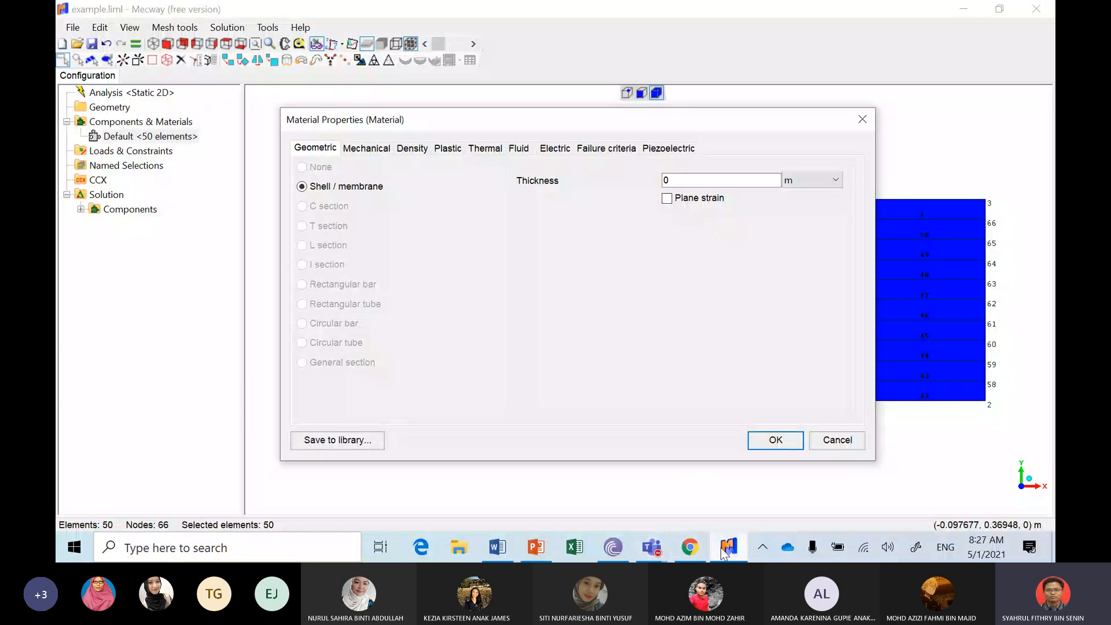
{"action": "left_click", "coordinate": [700, 554]}
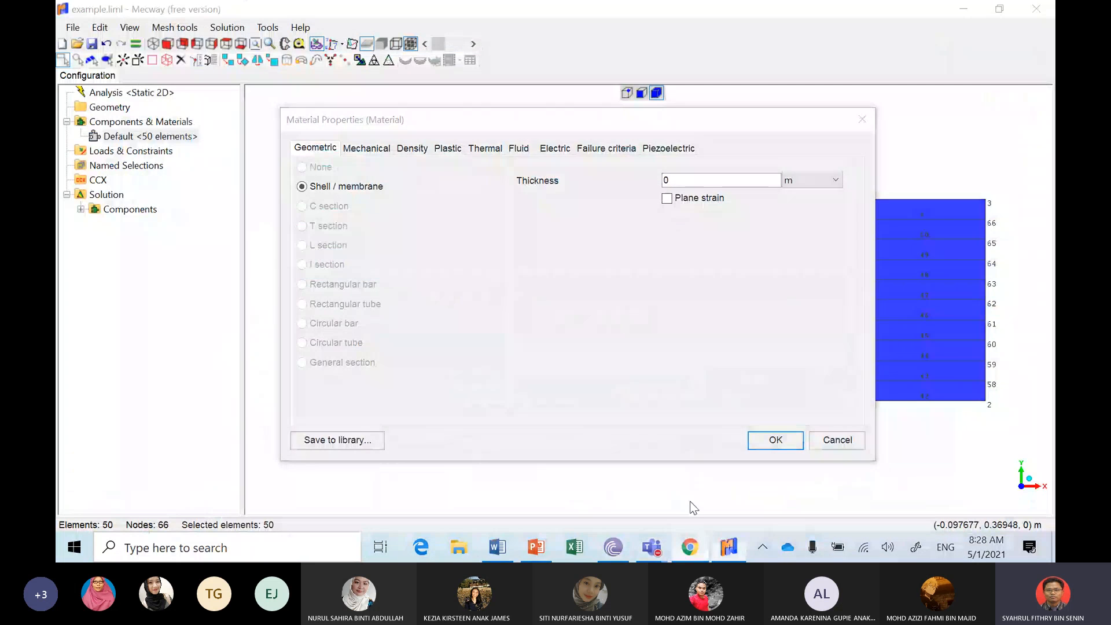
{"action": "left_click", "coordinate": [690, 501]}
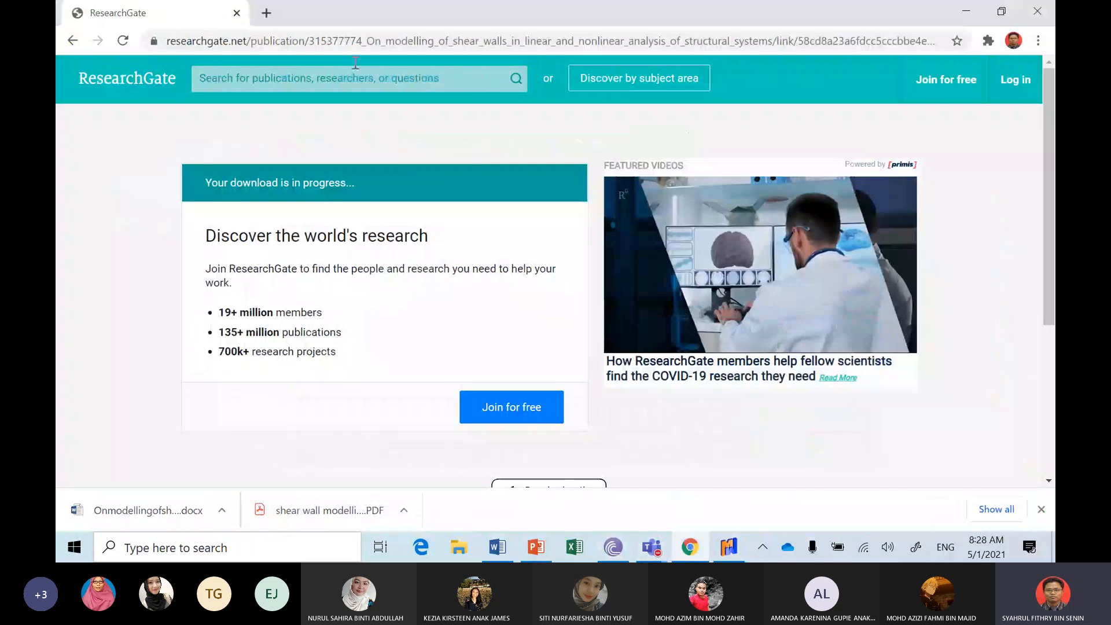
{"action": "left_click", "coordinate": [237, 13]}
{"action": "left_click", "coordinate": [537, 546]}
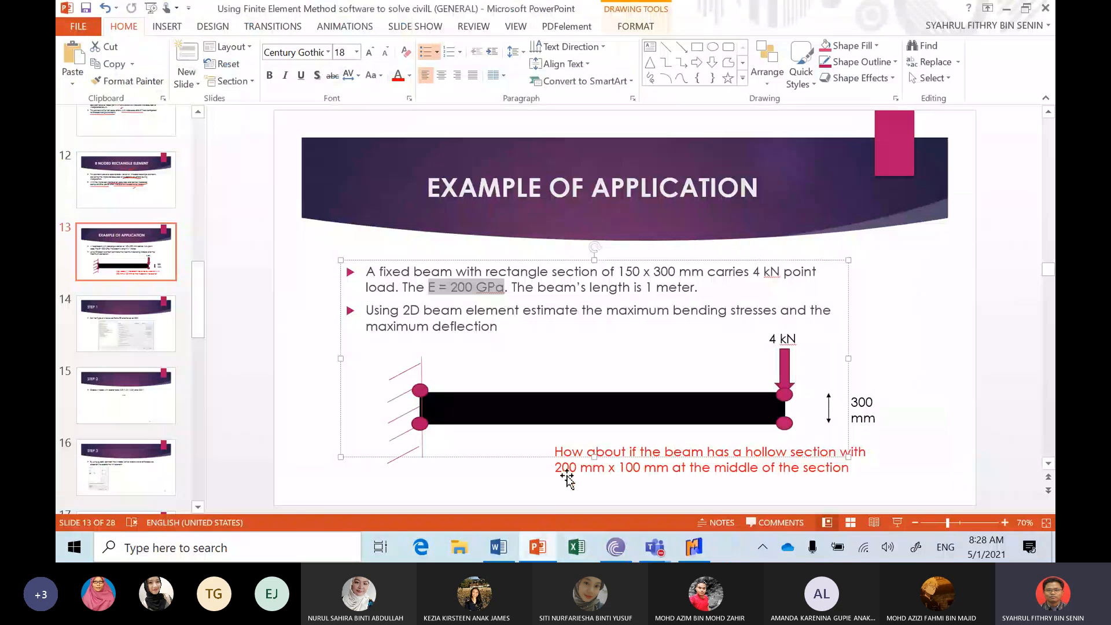
{"action": "left_click", "coordinate": [914, 397]}
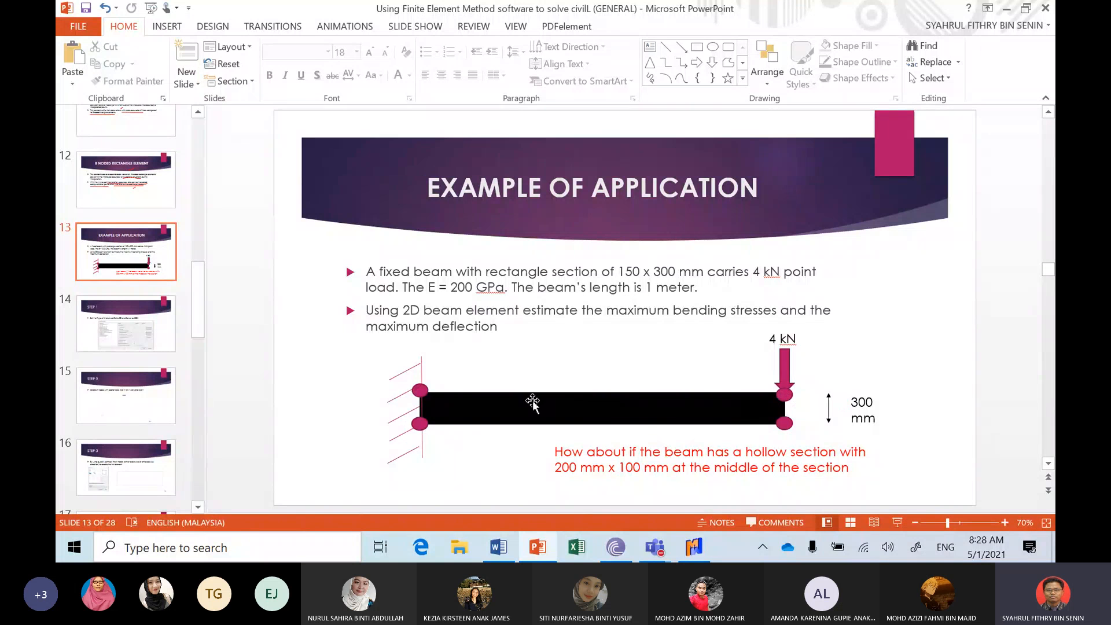
{"action": "left_click", "coordinate": [706, 554]}
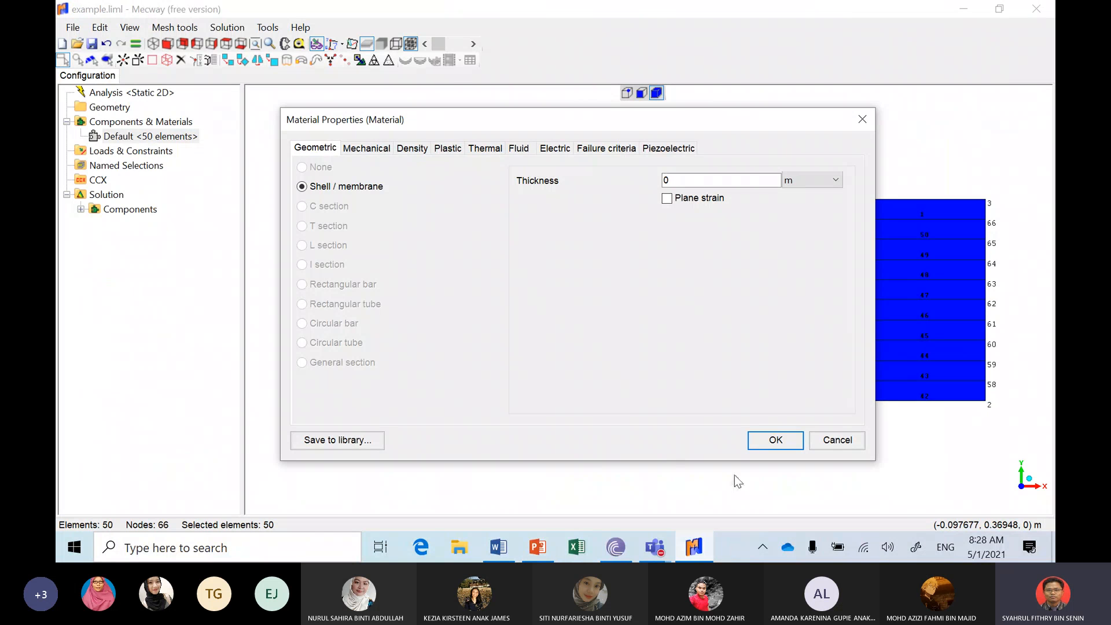
{"action": "left_click", "coordinate": [838, 440]}
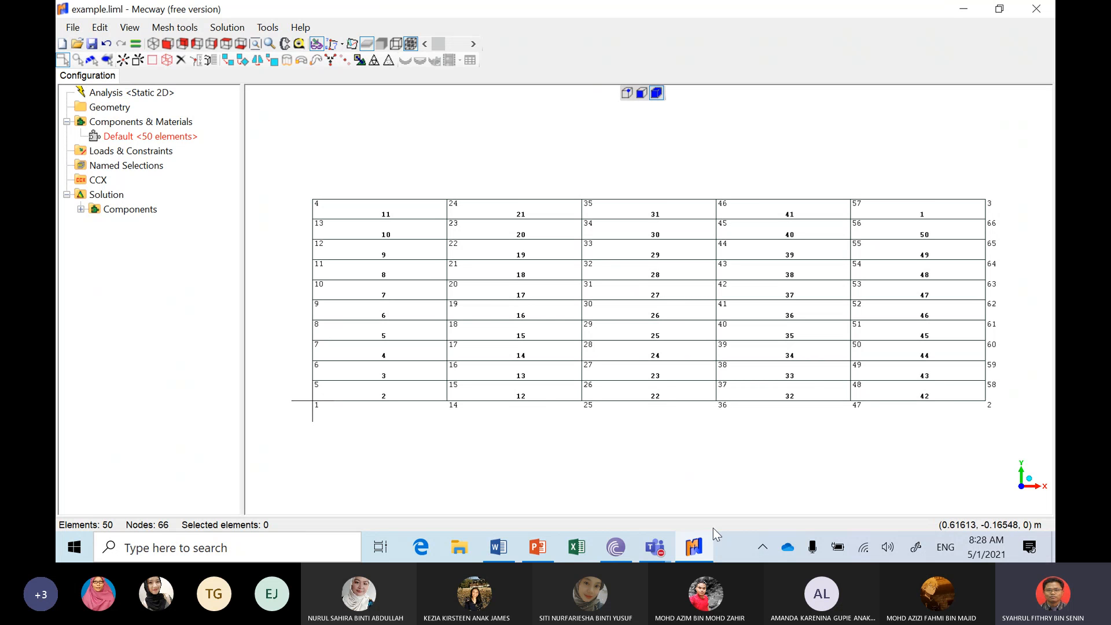
Assign a new shell/membrane material to the Default component in Mecway, with a thickness of 150 mm
{"action": "left_click", "coordinate": [538, 547]}
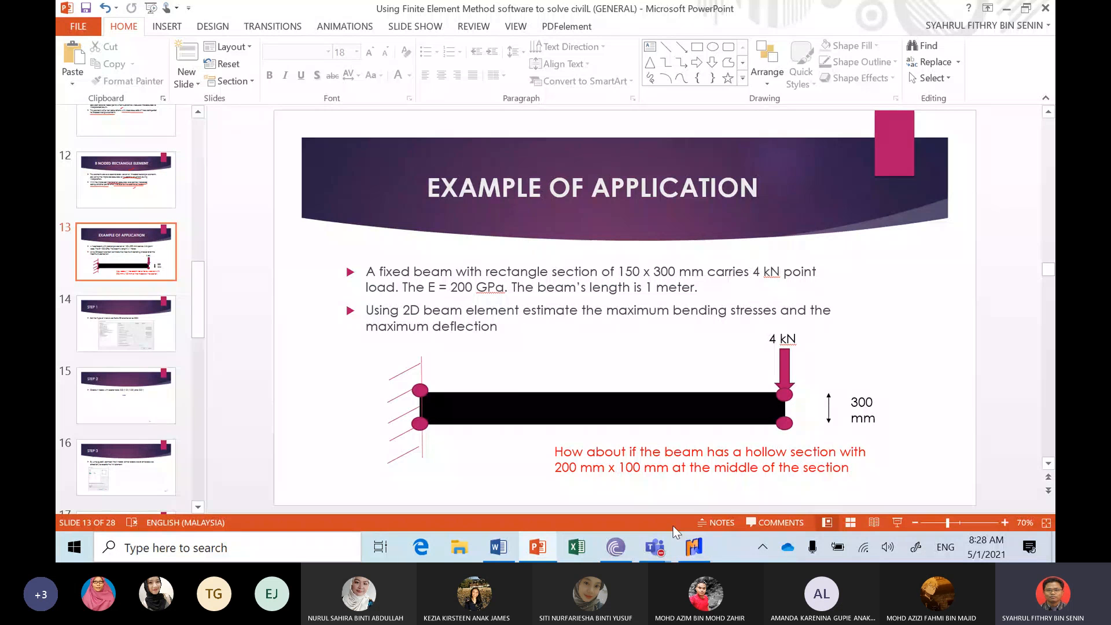
{"action": "left_click", "coordinate": [694, 547]}
{"action": "left_click", "coordinate": [185, 136]}
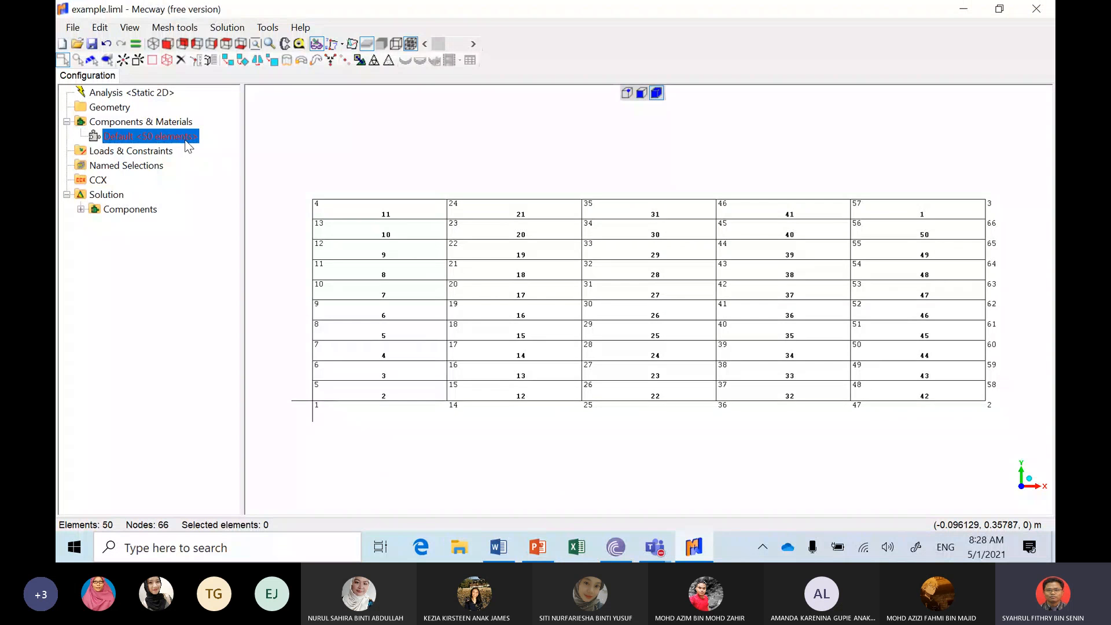
{"action": "right_click", "coordinate": [186, 139]}
{"action": "left_click", "coordinate": [249, 277]}
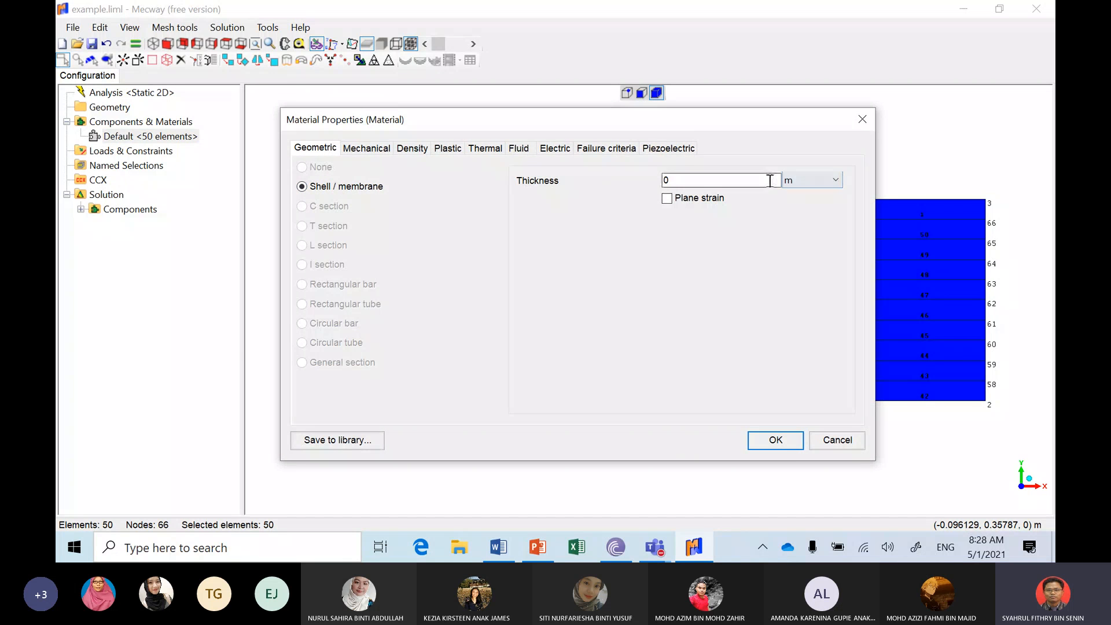
{"action": "left_click", "coordinate": [797, 182]}
{"action": "left_click", "coordinate": [794, 209]}
{"action": "left_click_drag", "start_coordinate": [702, 181], "coordinate": [593, 182]}
{"action": "type", "text": "150"}
Make the new material mechanically isotropic with a Young's modulus of 200 GPa and apply its properties
{"action": "left_click", "coordinate": [367, 148]}
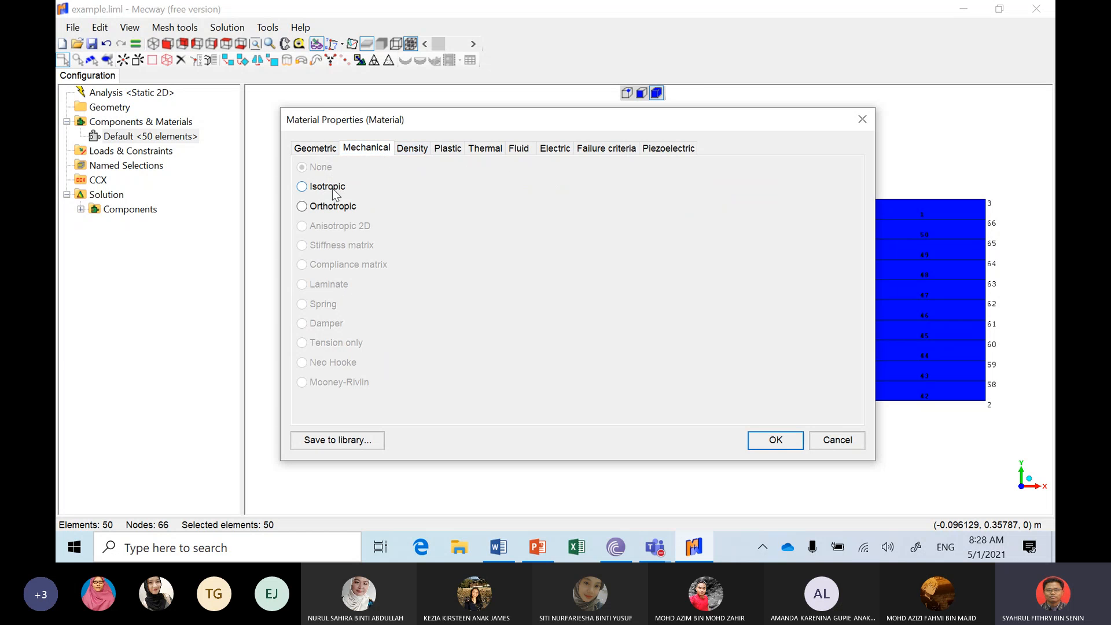
{"action": "left_click", "coordinate": [331, 190]}
{"action": "left_click", "coordinate": [816, 184]}
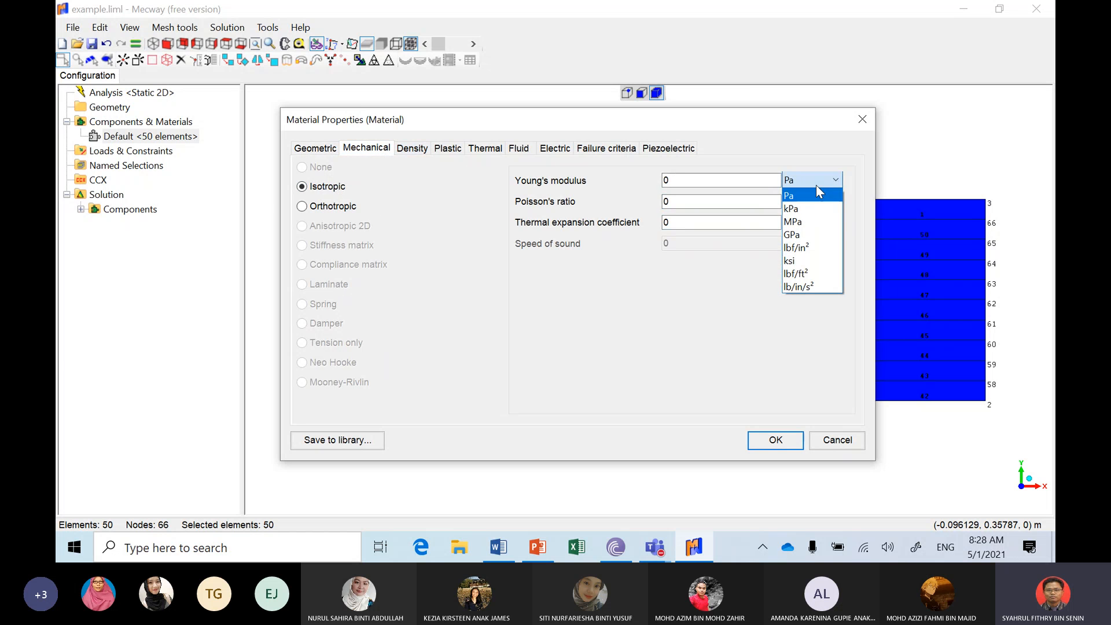
{"action": "left_click", "coordinate": [793, 234]}
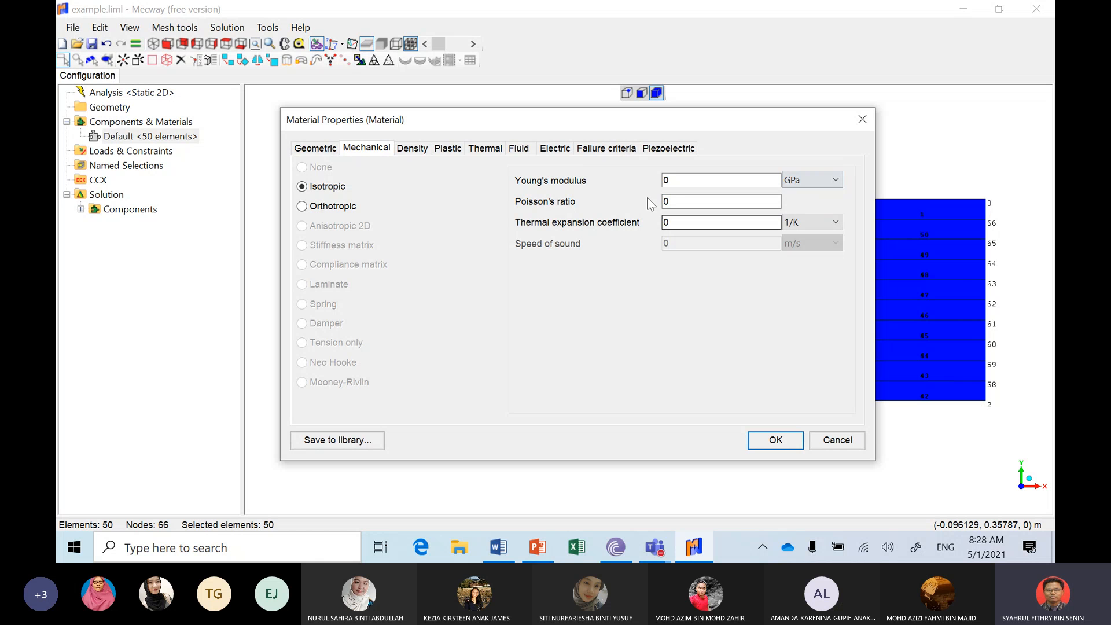
{"action": "double_click", "coordinate": [679, 181]}
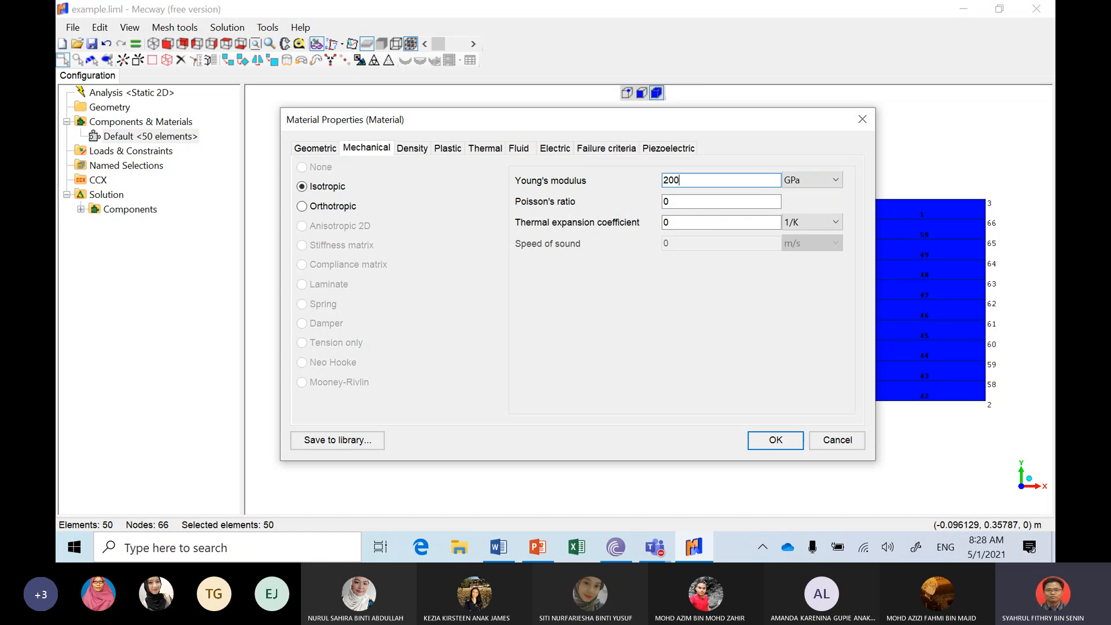
{"action": "left_click", "coordinate": [775, 441]}
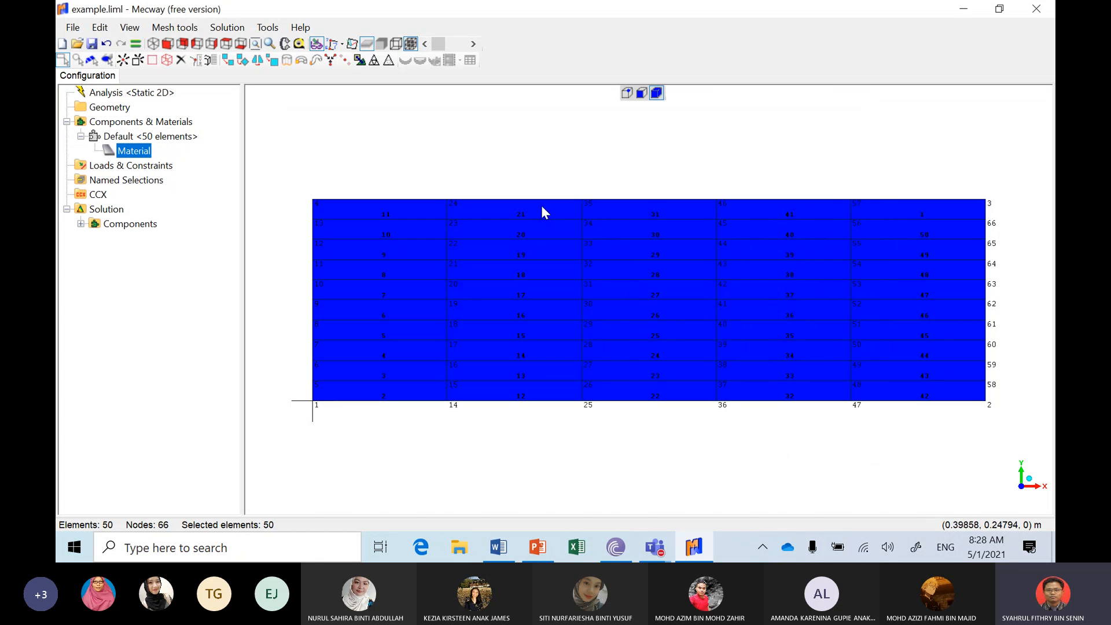
{"action": "left_click", "coordinate": [405, 105]}
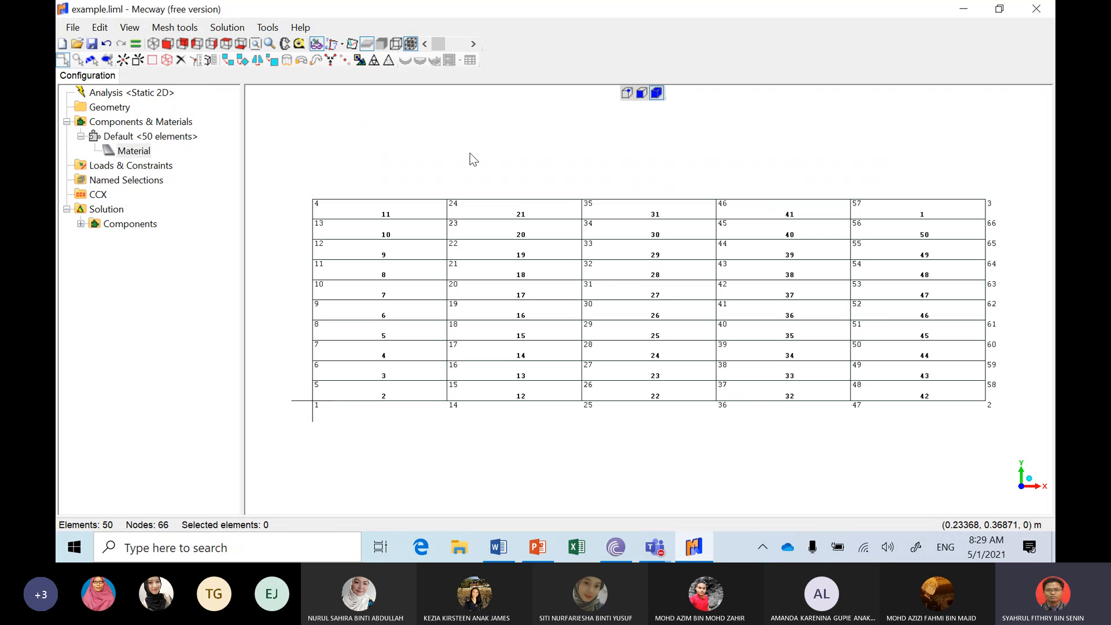
Check the beam's support on the PowerPoint slide, and in Mecway apply a 0 mm X displacement to all 11 nodes on the beam's left edge
{"action": "left_click", "coordinate": [538, 547]}
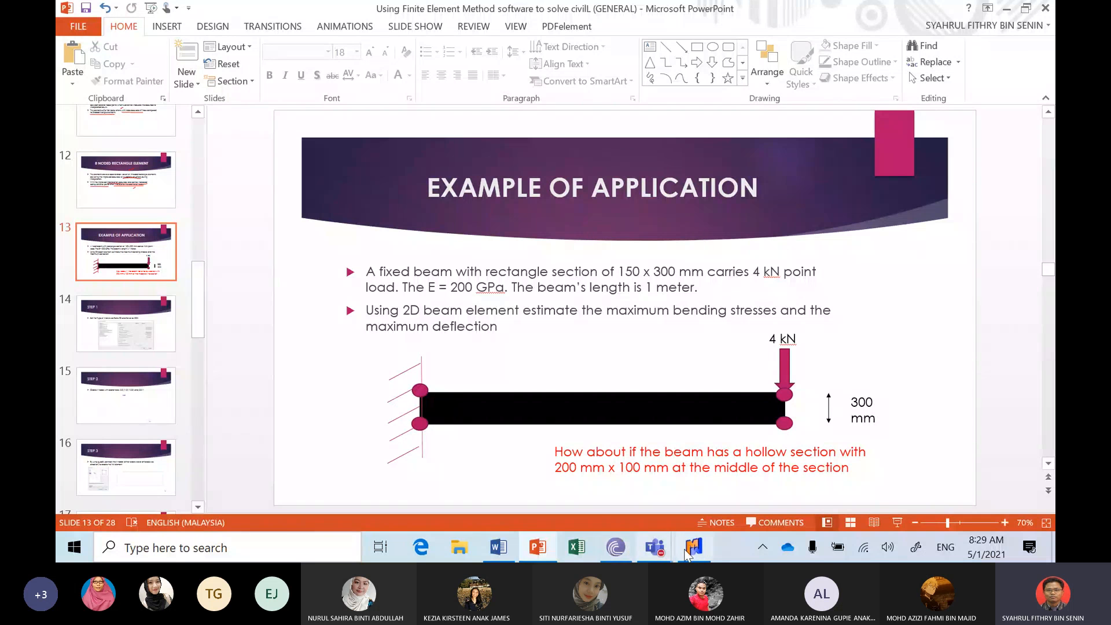
{"action": "left_click", "coordinate": [694, 547]}
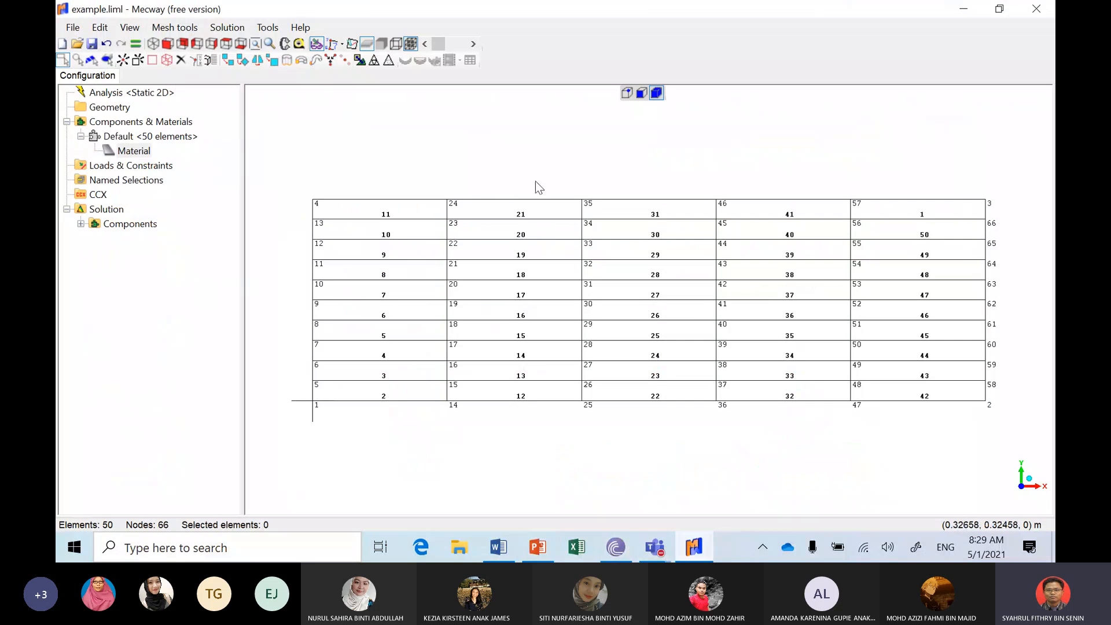
{"action": "left_click", "coordinate": [627, 94]}
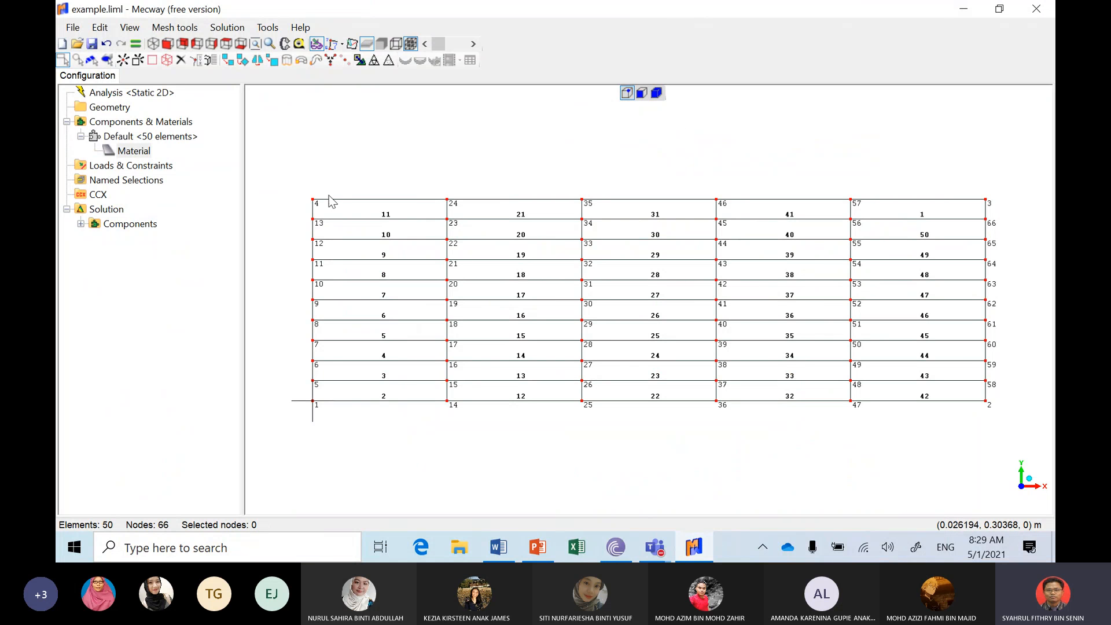
{"action": "left_click_drag", "start_coordinate": [298, 188], "coordinate": [334, 433]}
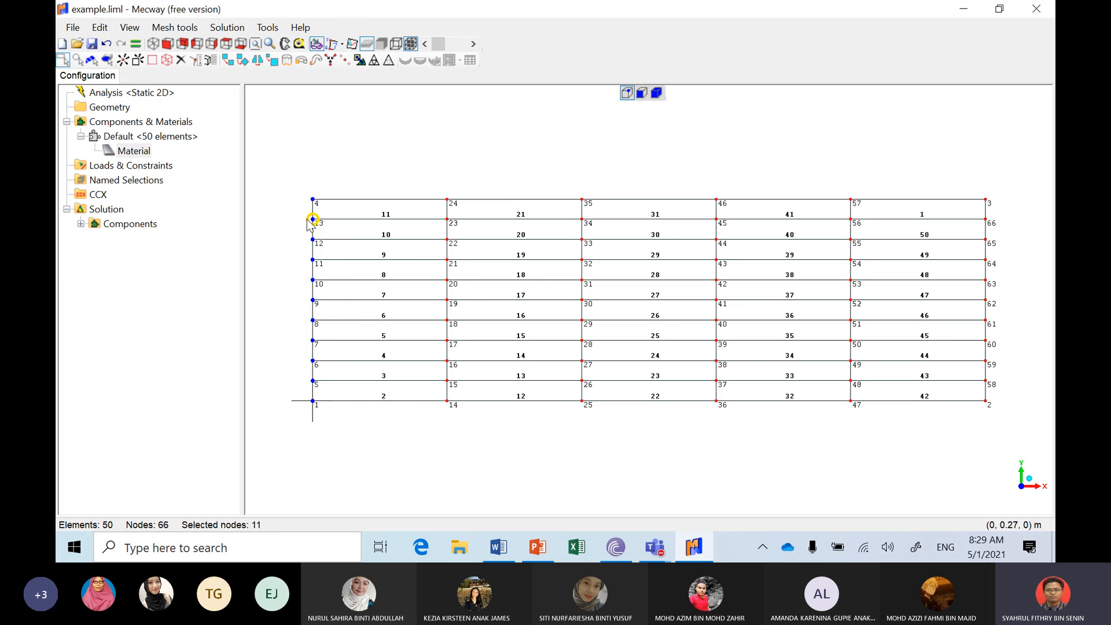
{"action": "left_click", "coordinate": [145, 165]}
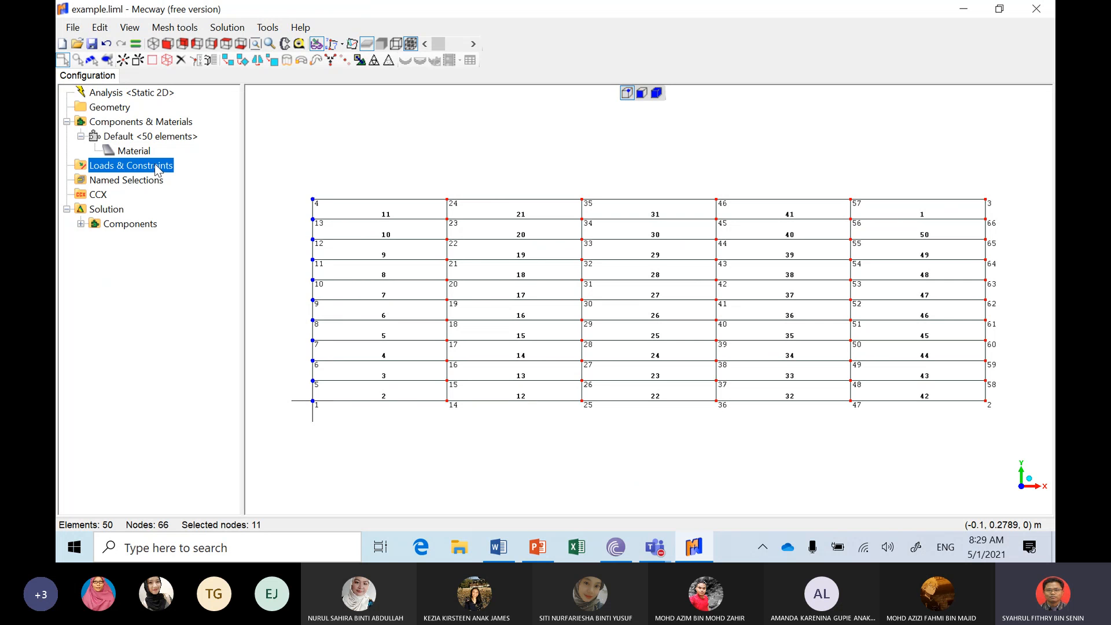
{"action": "right_click", "coordinate": [157, 165]}
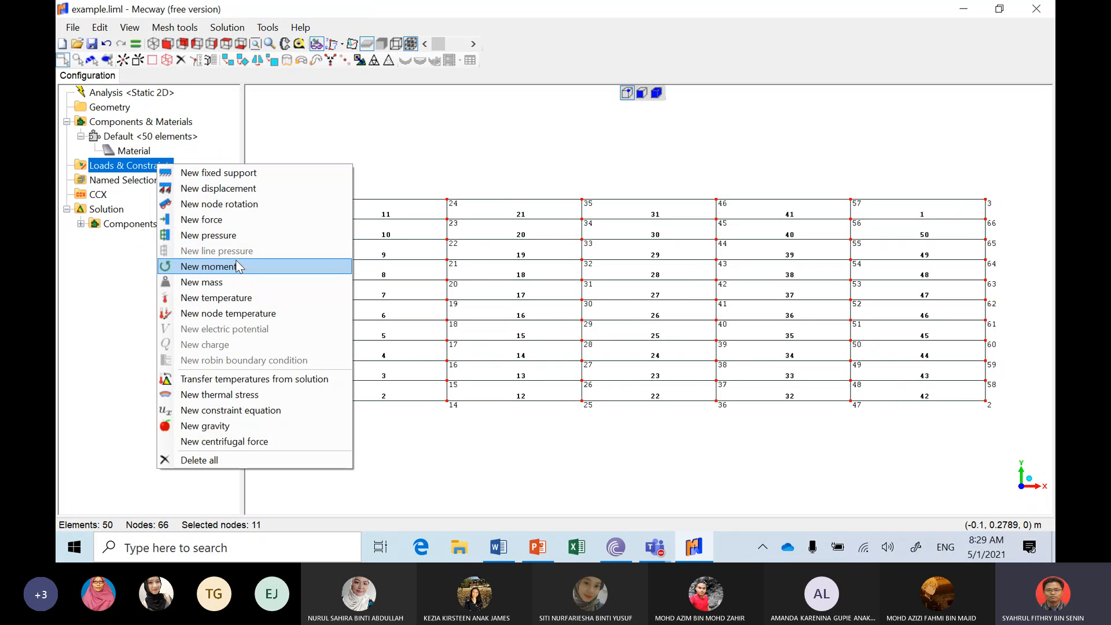
{"action": "left_click", "coordinate": [243, 190]}
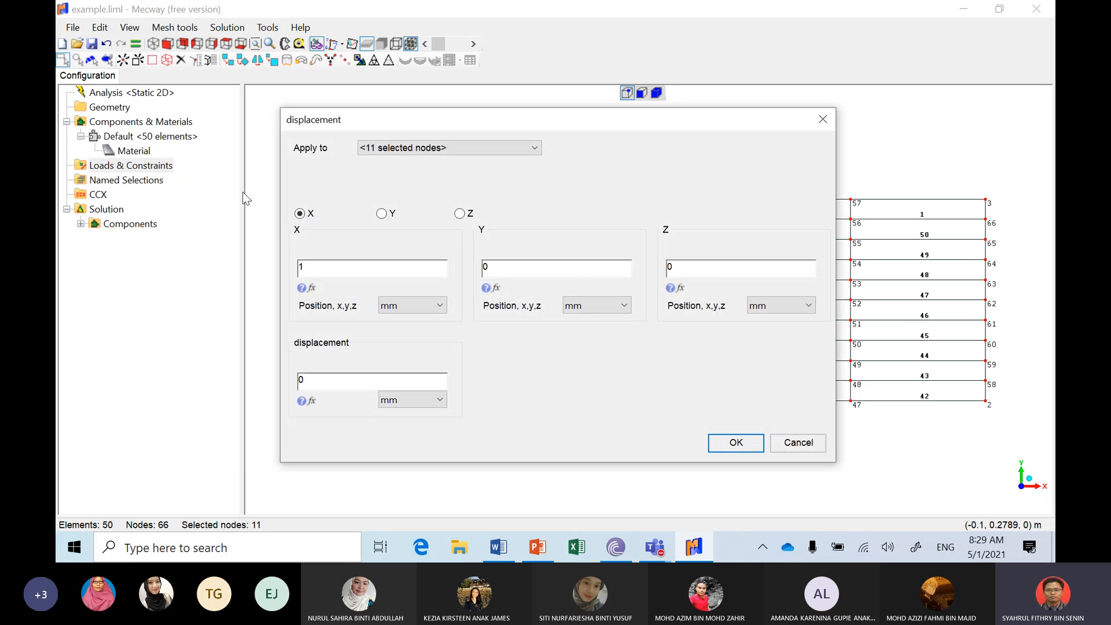
{"action": "left_click_drag", "start_coordinate": [389, 126], "coordinate": [445, 134]}
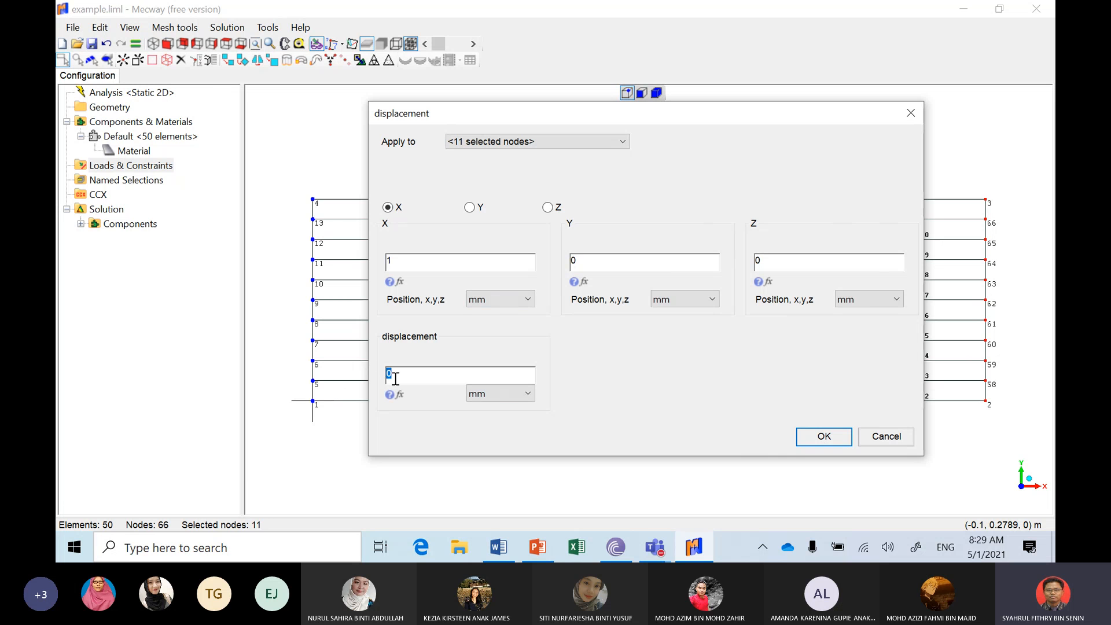
{"action": "left_click", "coordinate": [824, 437]}
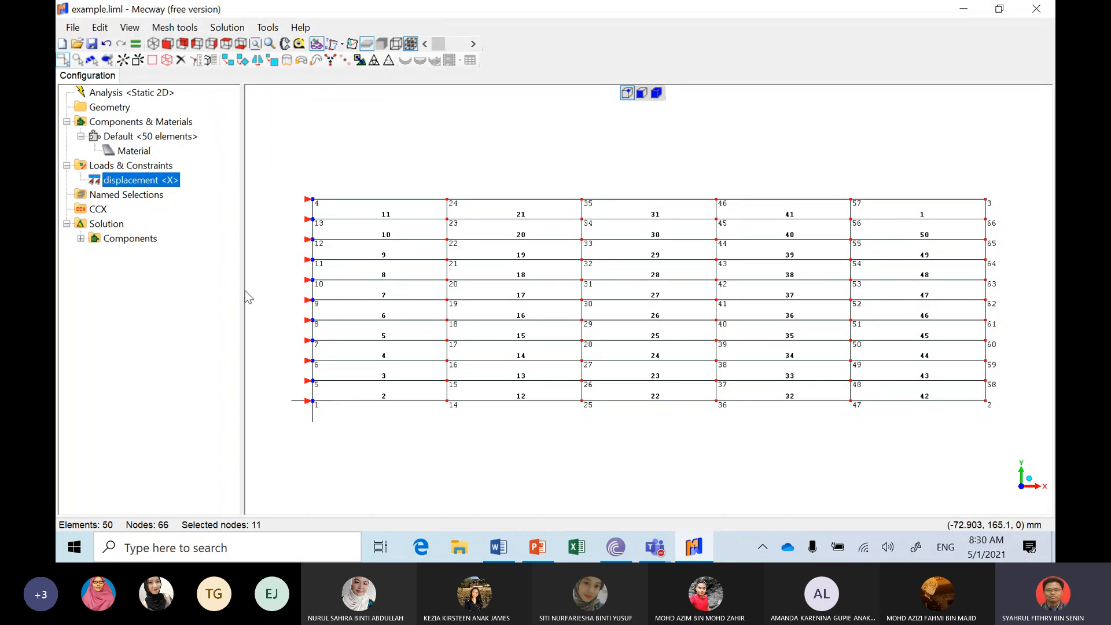
Add a Y displacement constraint of 0 mm to the same 11 left-edge nodes and clear the selection
{"action": "right_click", "coordinate": [153, 169]}
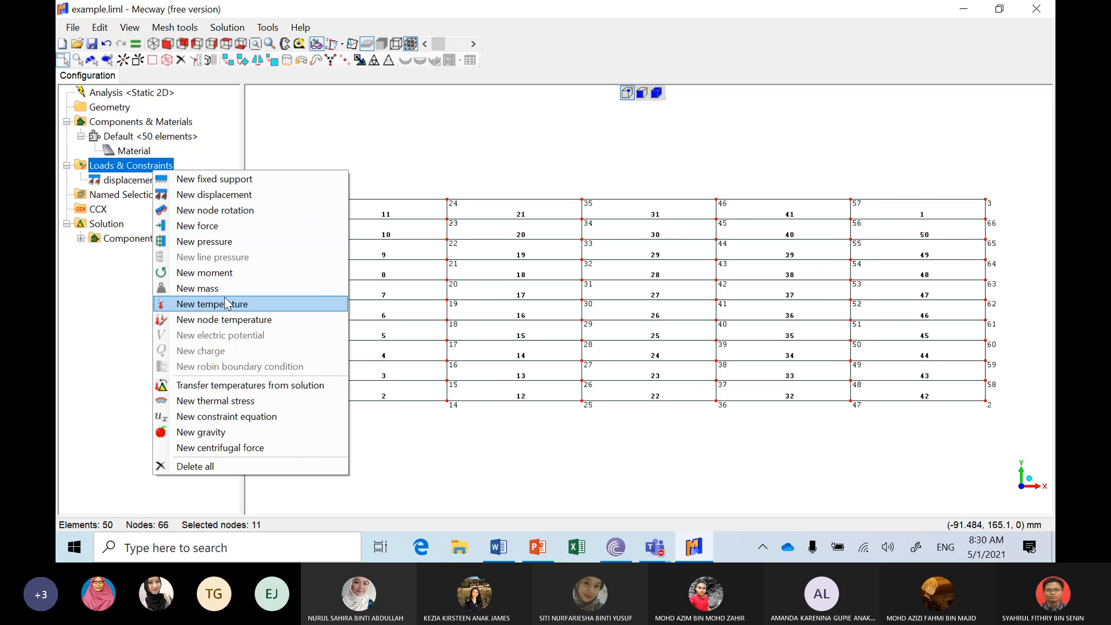
{"action": "left_click", "coordinate": [226, 195]}
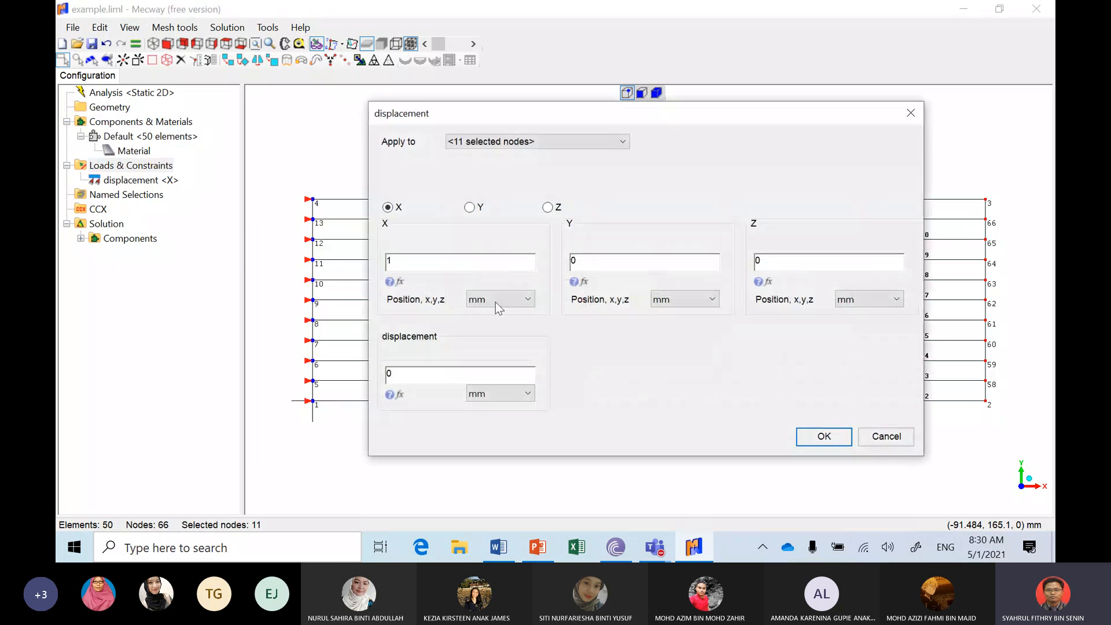
{"action": "left_click", "coordinate": [471, 209]}
{"action": "left_click", "coordinate": [426, 267]}
{"action": "left_click", "coordinate": [823, 437]}
{"action": "left_click", "coordinate": [416, 180]}
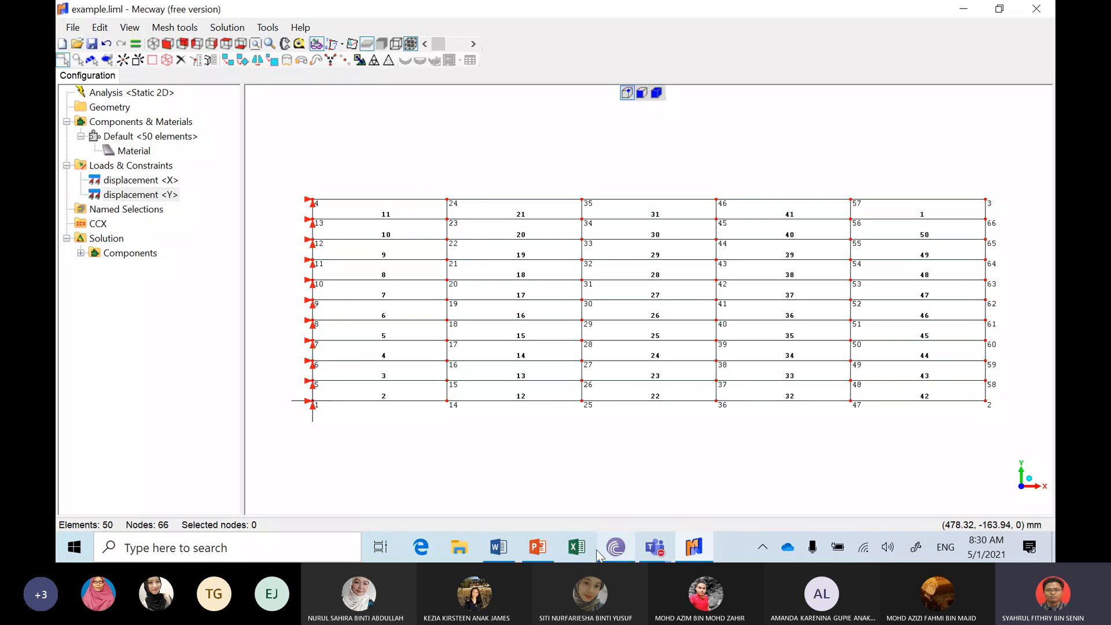
Check the load on the PowerPoint slide, and in Mecway apply a downward 4 kN force along Y to the beam's upper-right corner node 3
{"action": "left_click", "coordinate": [546, 550]}
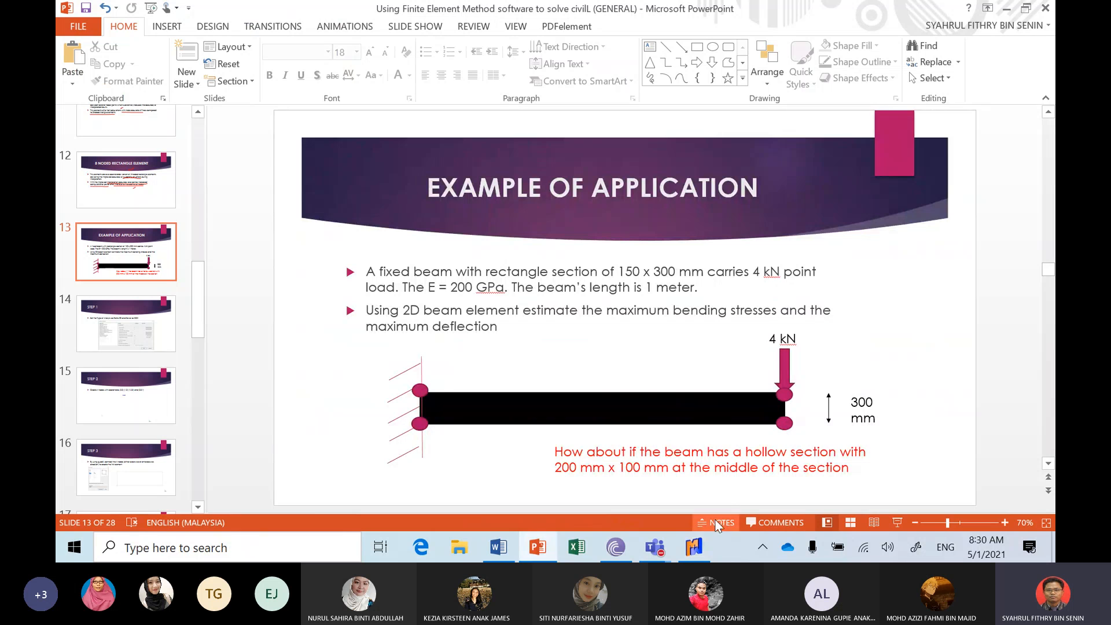
{"action": "left_click", "coordinate": [700, 547]}
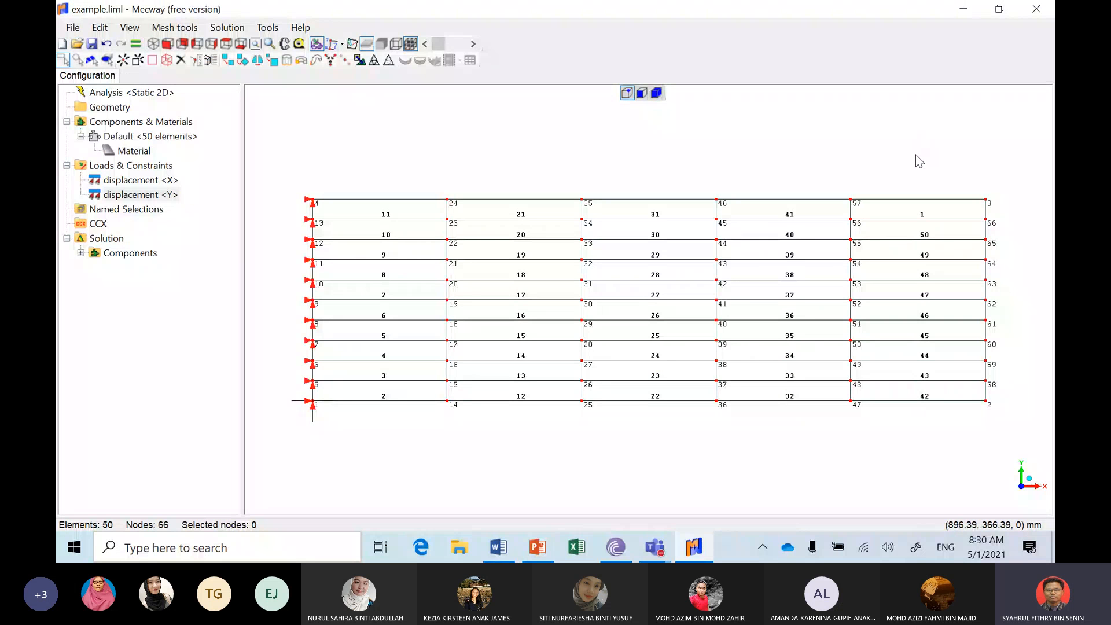
{"action": "left_click", "coordinate": [986, 200]}
{"action": "right_click", "coordinate": [156, 166]}
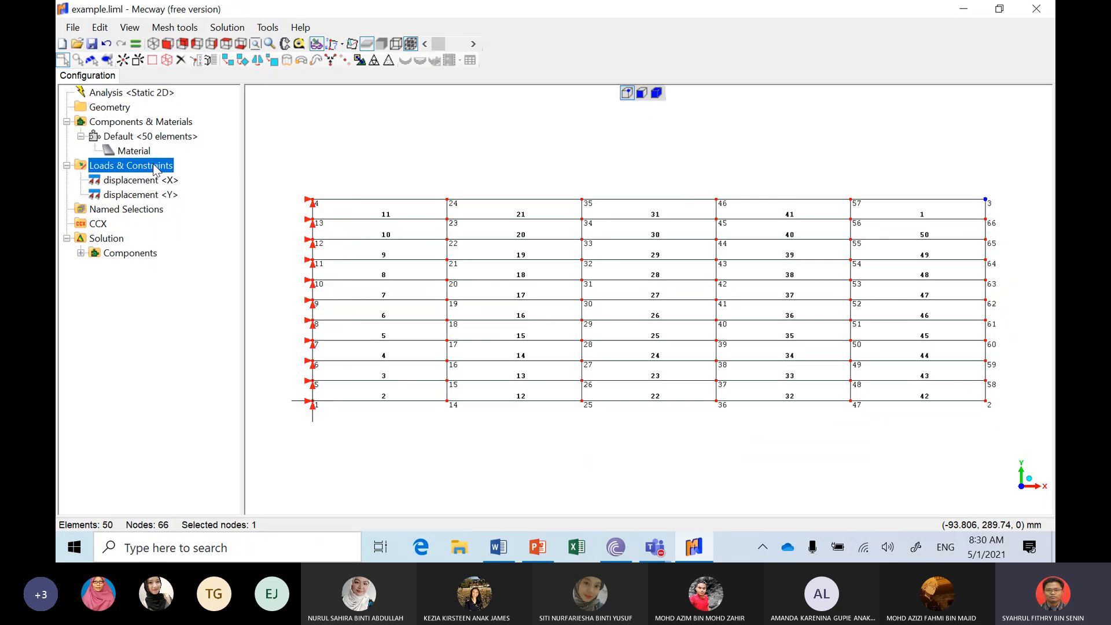
{"action": "left_click", "coordinate": [241, 224]}
{"action": "left_click", "coordinate": [671, 280]}
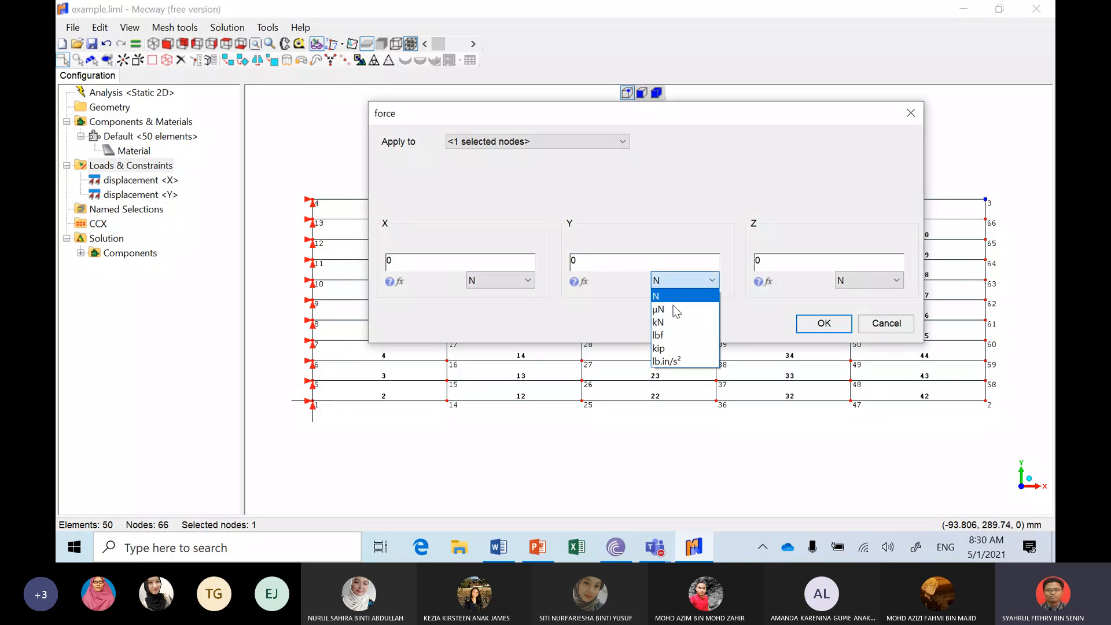
{"action": "left_click", "coordinate": [668, 320]}
{"action": "double_click", "coordinate": [600, 263]}
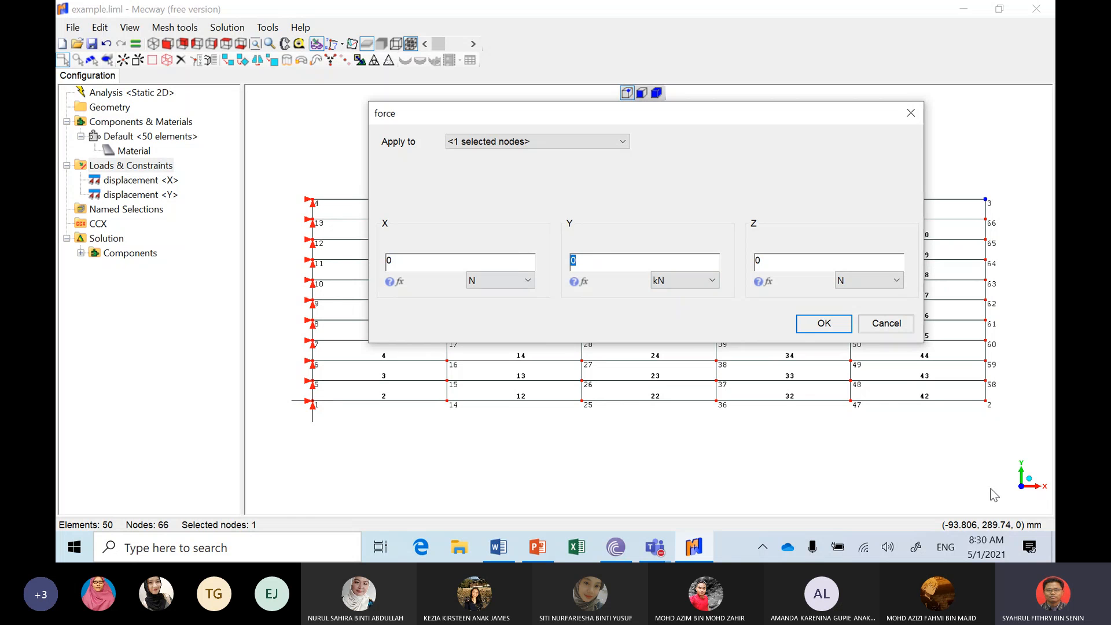
{"action": "left_click", "coordinate": [824, 324]}
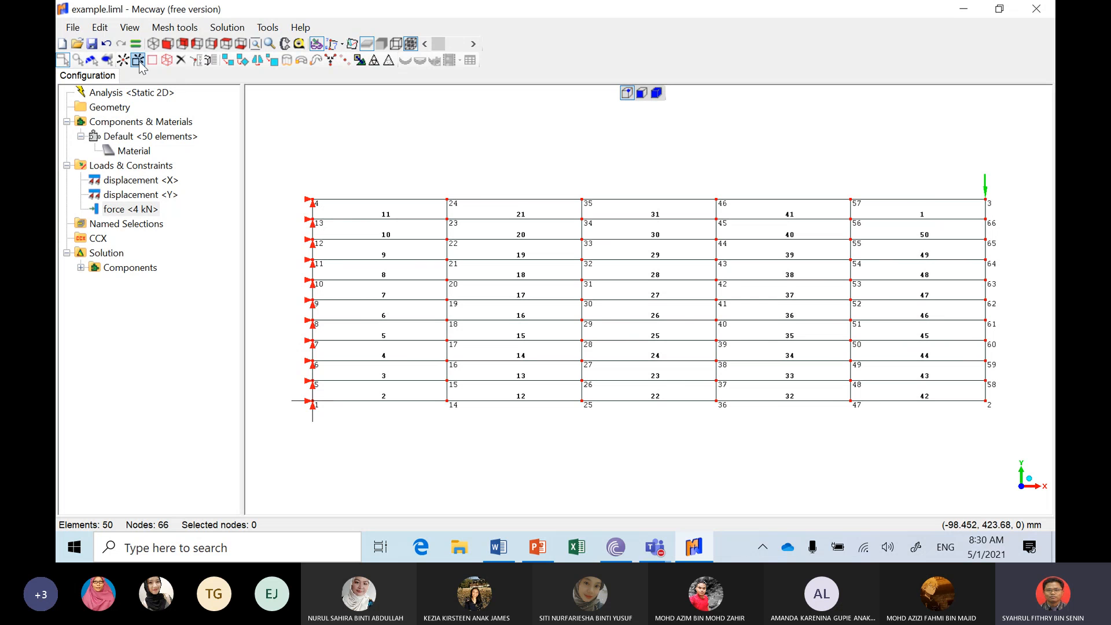
Save the model and solve the static 2D analysis, closing the solver message
{"action": "left_click", "coordinate": [92, 43]}
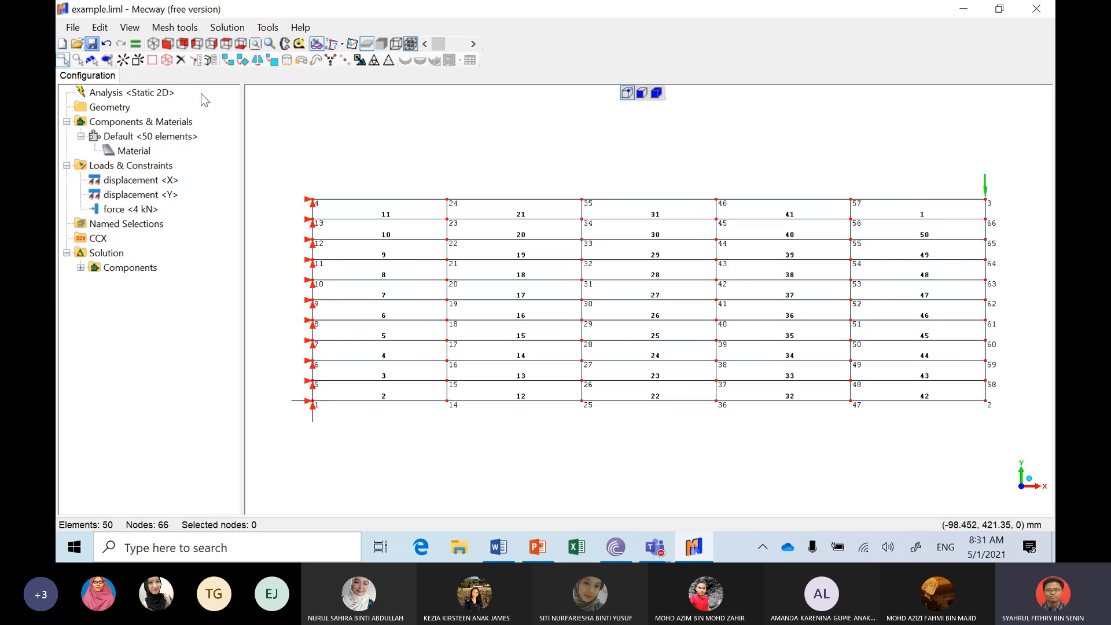
{"action": "left_click", "coordinate": [135, 43]}
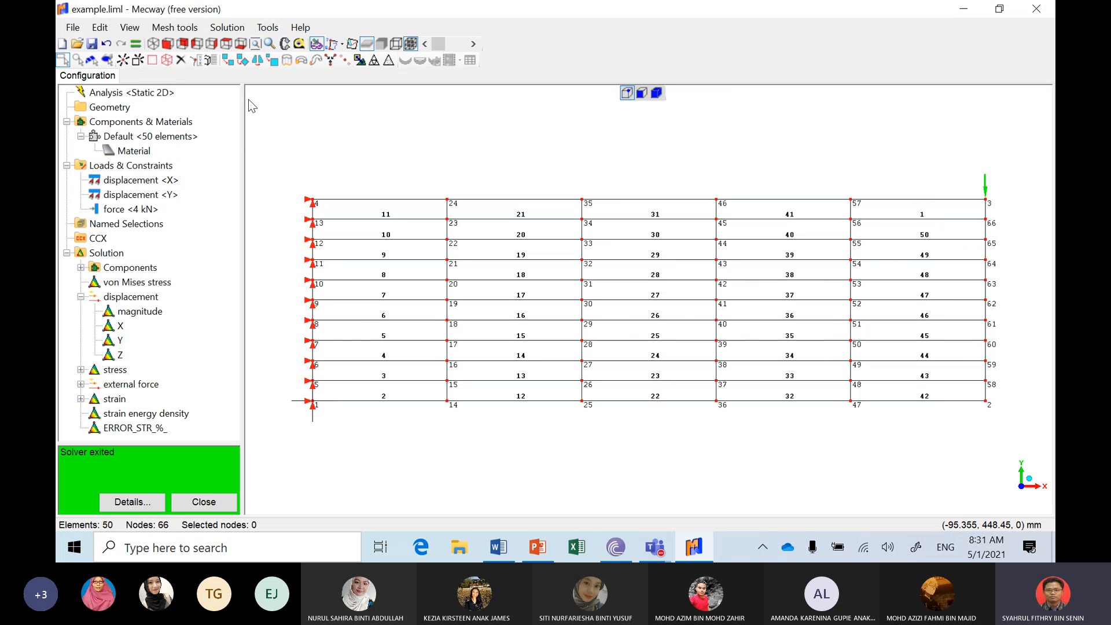
{"action": "left_click", "coordinate": [205, 504]}
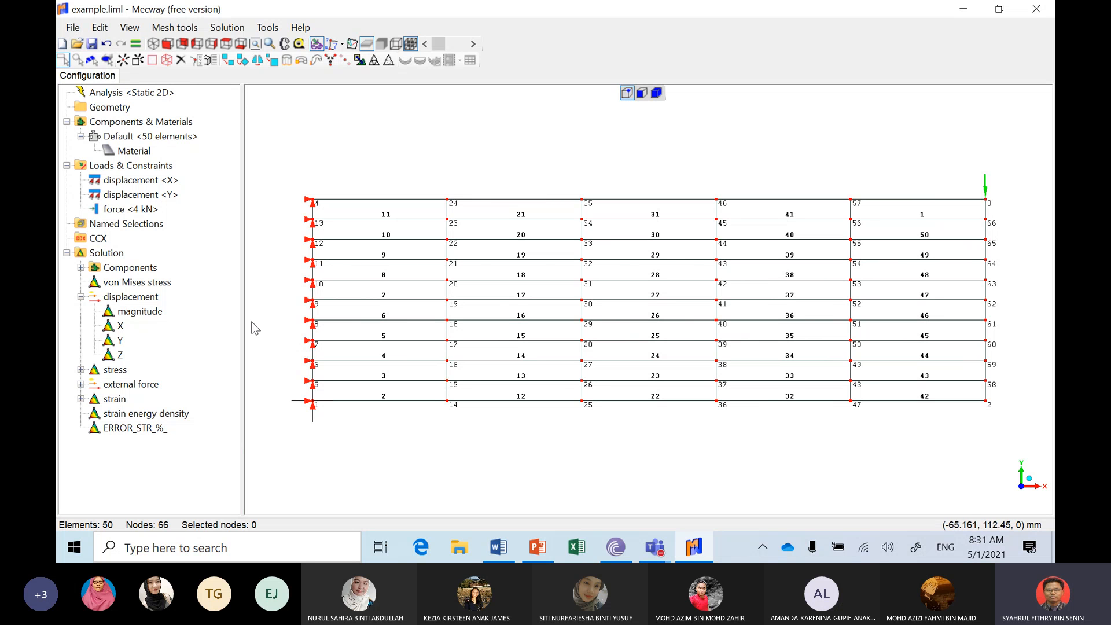
Display the Y displacement contour of the solution on the beam mesh
{"action": "scroll", "coordinate": [304, 230], "scroll_direction": "down", "scroll_amount": 4}
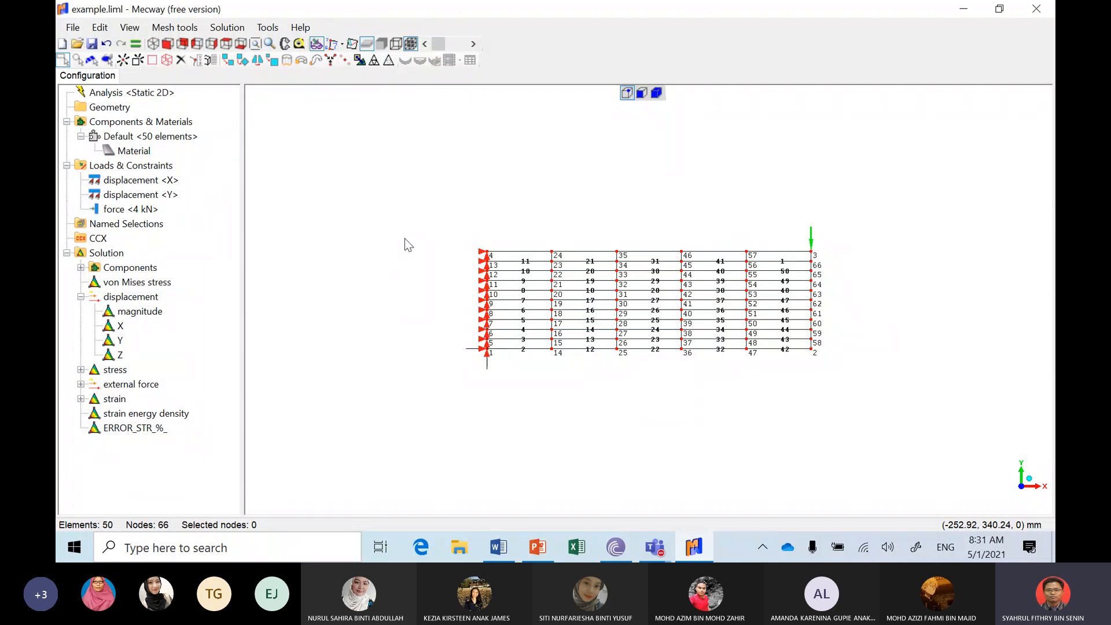
{"action": "scroll", "coordinate": [408, 244], "scroll_direction": "up", "scroll_amount": 1}
{"action": "scroll", "coordinate": [408, 245], "scroll_direction": "up", "scroll_amount": 1}
{"action": "scroll", "coordinate": [408, 244], "scroll_direction": "down", "scroll_amount": 1}
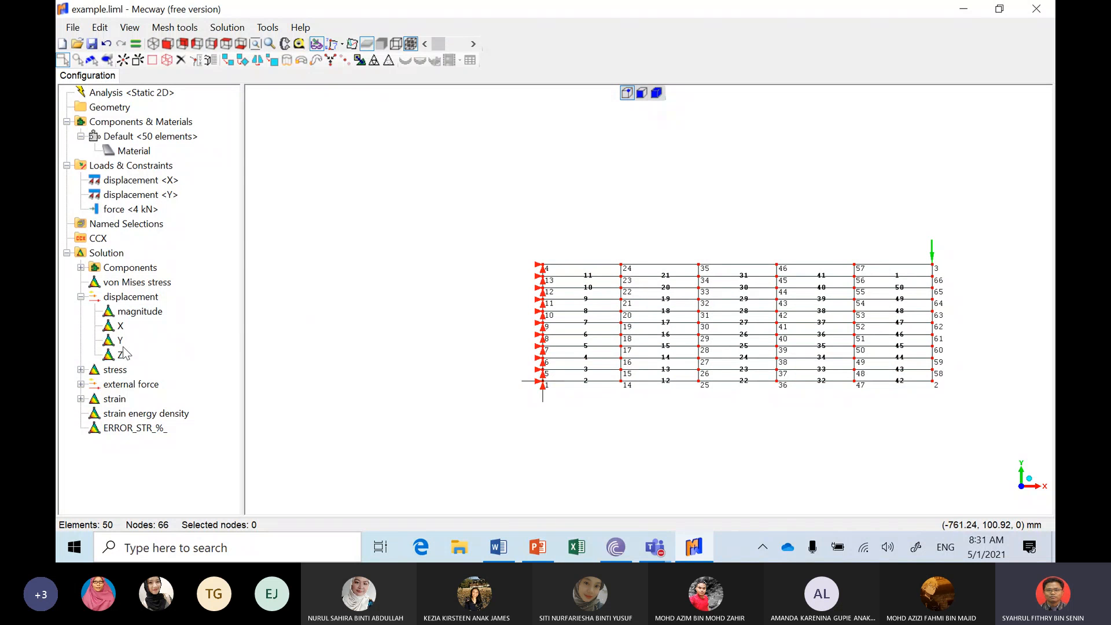
{"action": "left_click", "coordinate": [120, 341]}
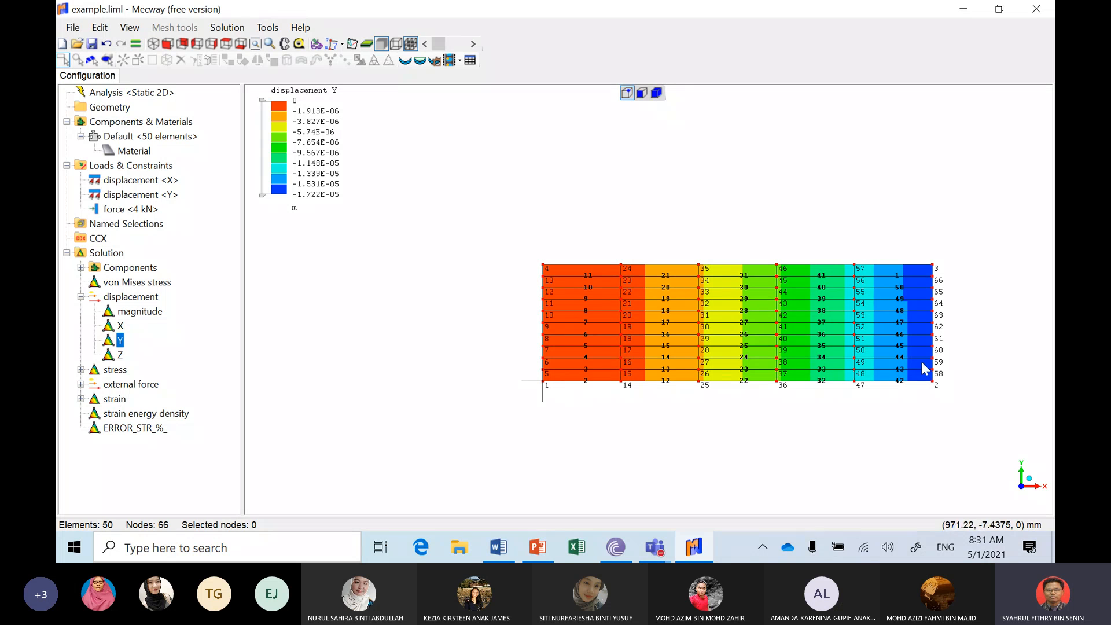
{"action": "left_click", "coordinate": [295, 210]}
View the deformed beam against its undeformed outline, and play and stop the deformation animation
{"action": "left_click", "coordinate": [406, 61]}
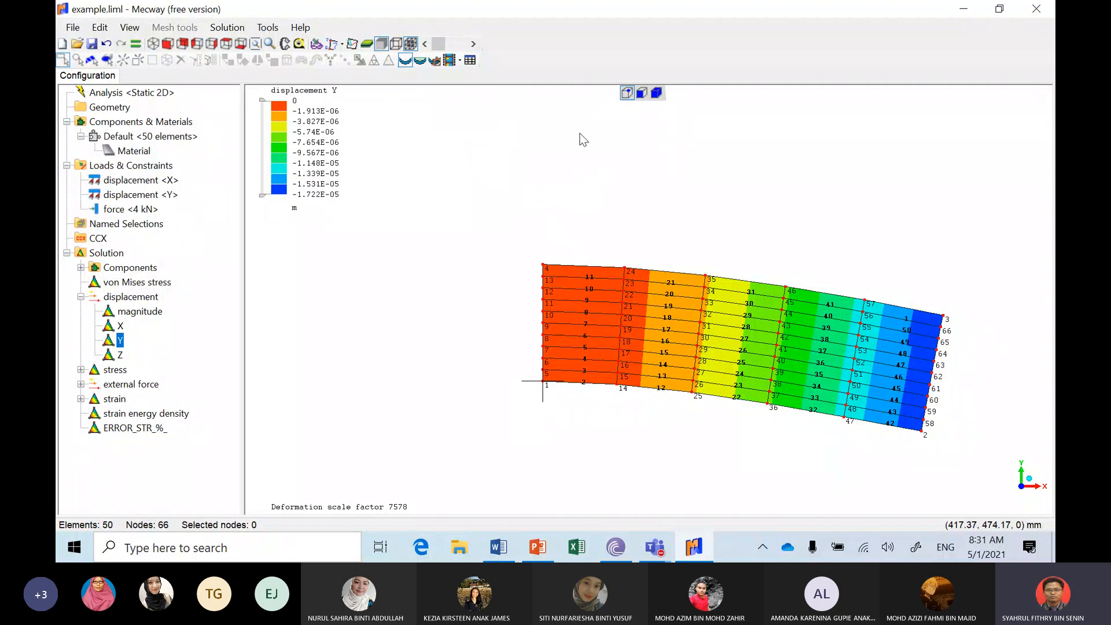
{"action": "left_click", "coordinate": [421, 62]}
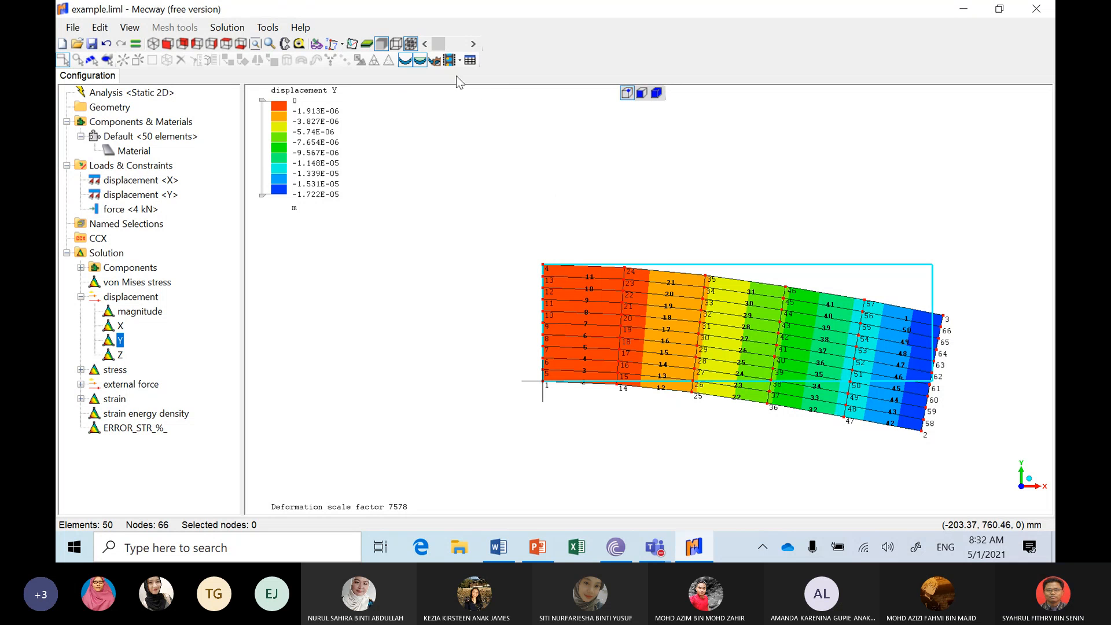
{"action": "left_click", "coordinate": [450, 61]}
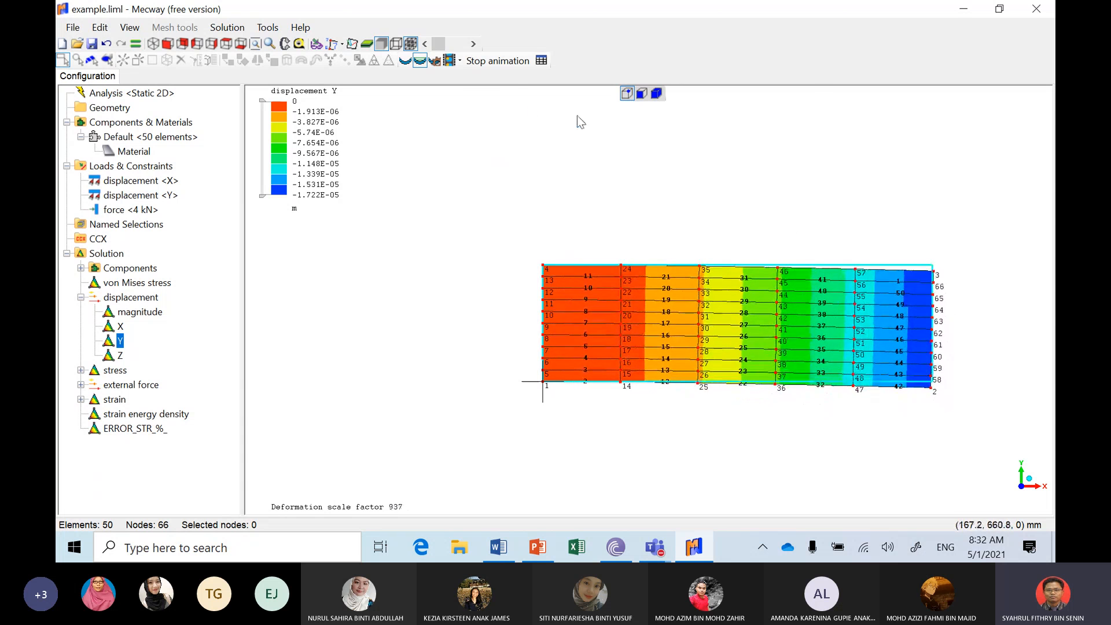
{"action": "left_click", "coordinate": [450, 61]}
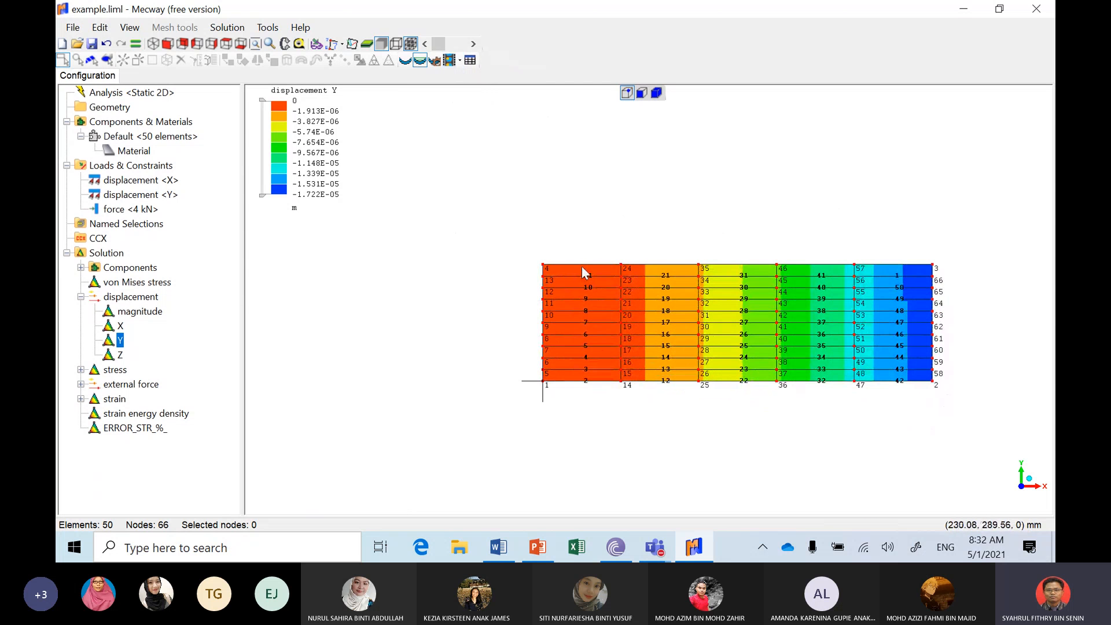
Copy the Y displacement plot as an image and paste it into a new blank Word document
{"action": "left_click", "coordinate": [100, 28]}
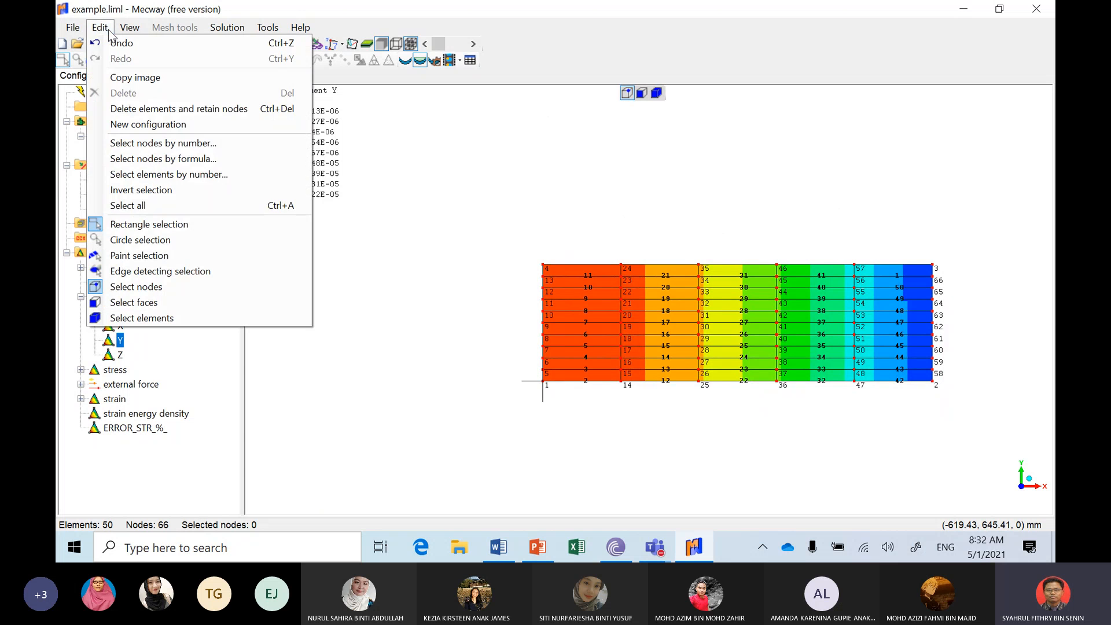
{"action": "left_click", "coordinate": [144, 79]}
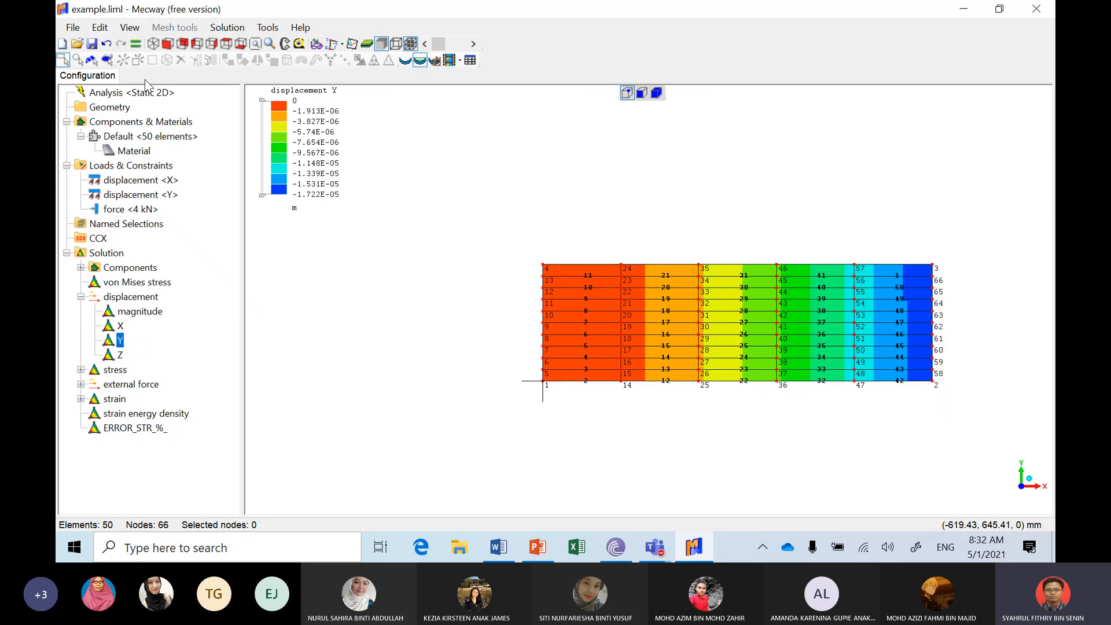
{"action": "left_click", "coordinate": [498, 547]}
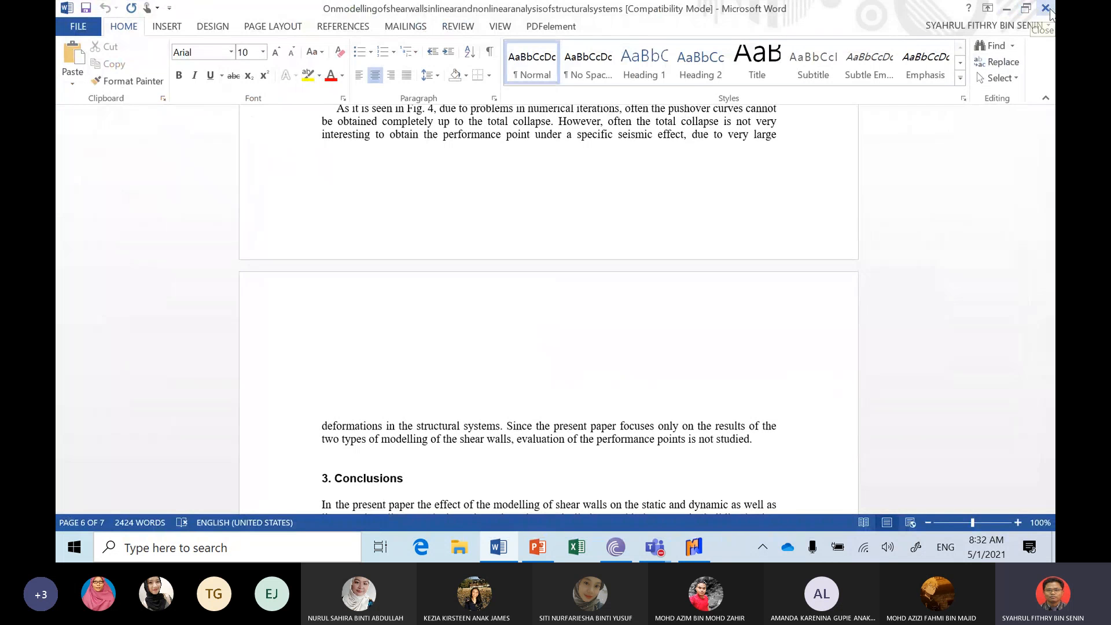
{"action": "left_click", "coordinate": [80, 26]}
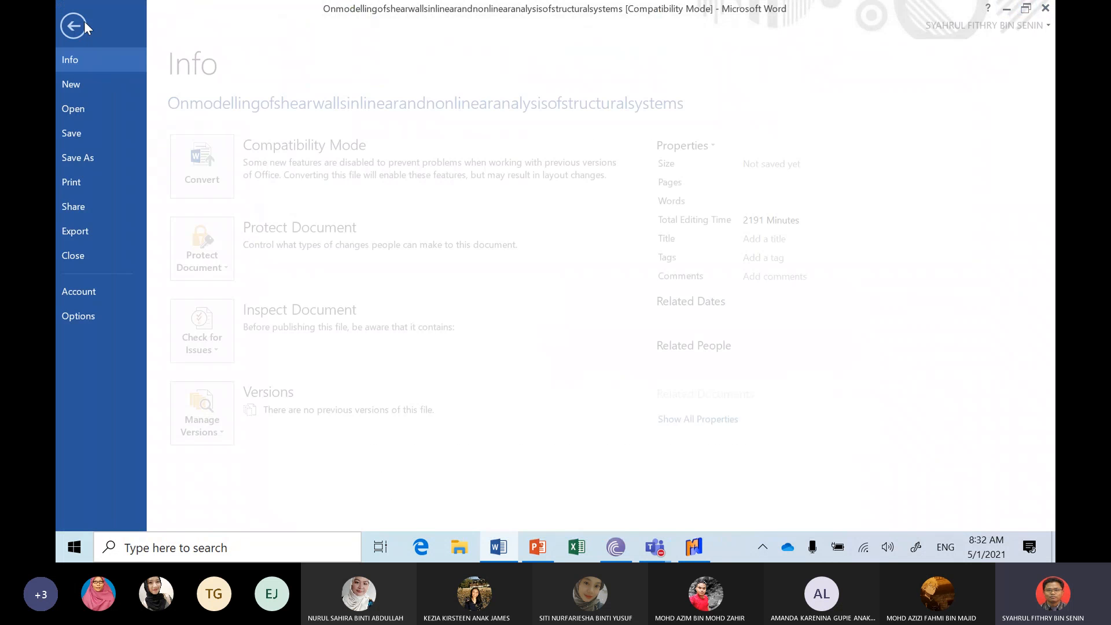
{"action": "left_click", "coordinate": [99, 84]}
{"action": "left_click", "coordinate": [238, 210]}
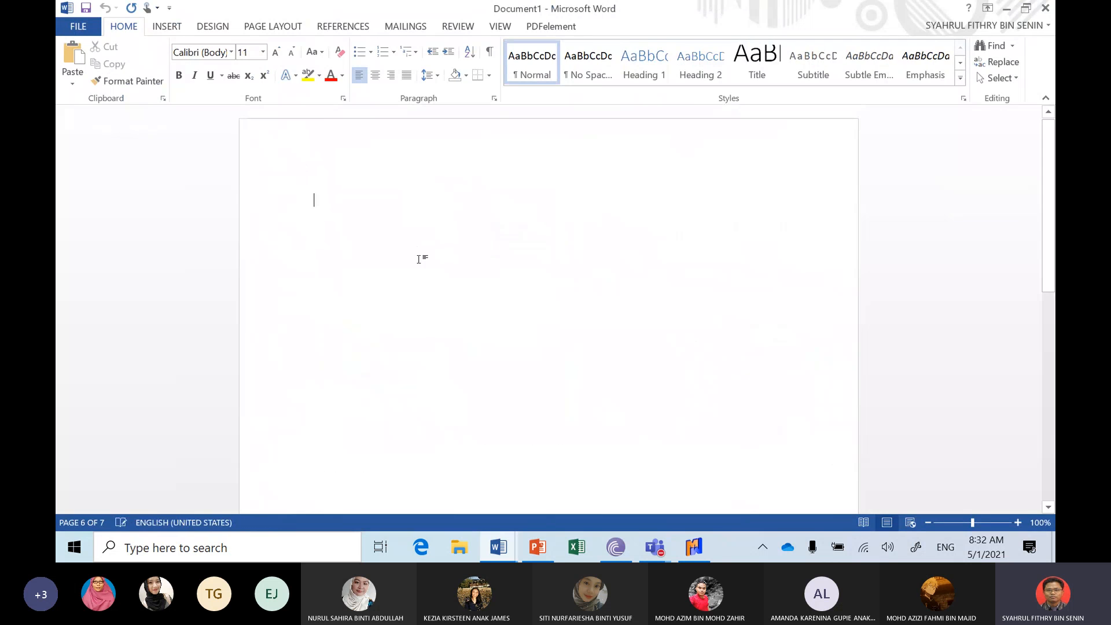
{"action": "right_click", "coordinate": [363, 243]}
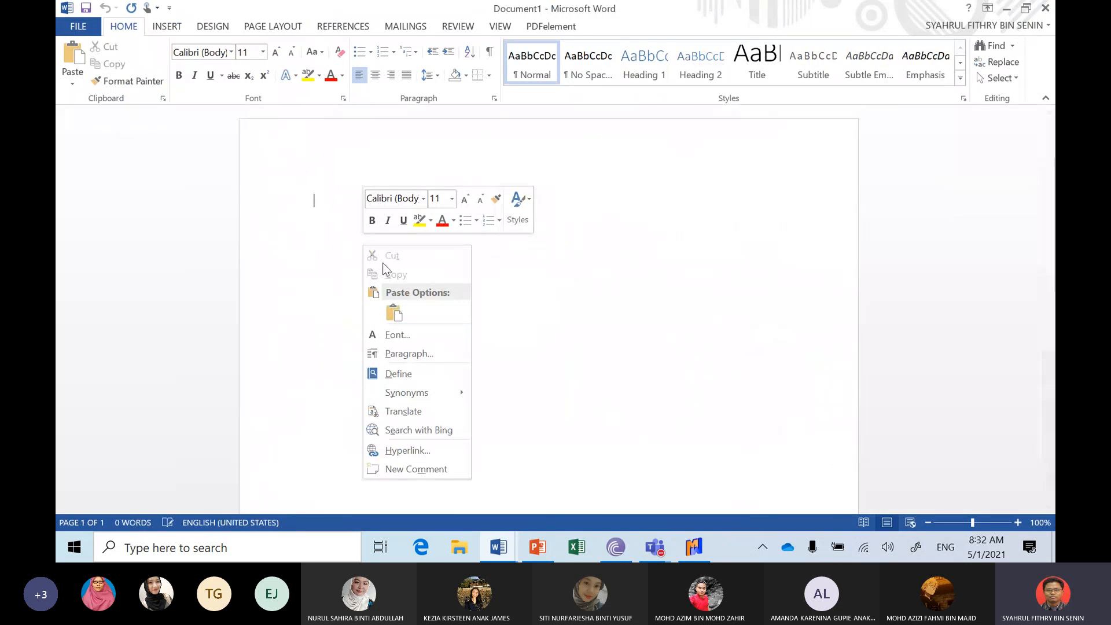
{"action": "left_click", "coordinate": [395, 312]}
{"action": "left_click", "coordinate": [589, 314]}
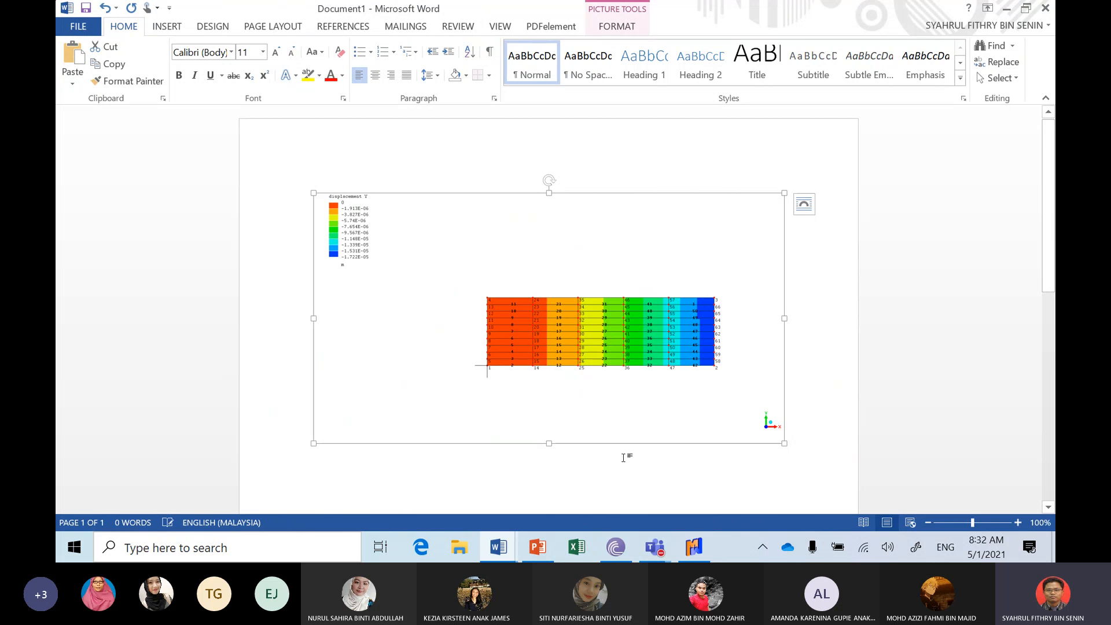
Close the Word document holding the displacement plot without saving, and return to the beam model in Mecway
{"action": "left_click", "coordinate": [1045, 9]}
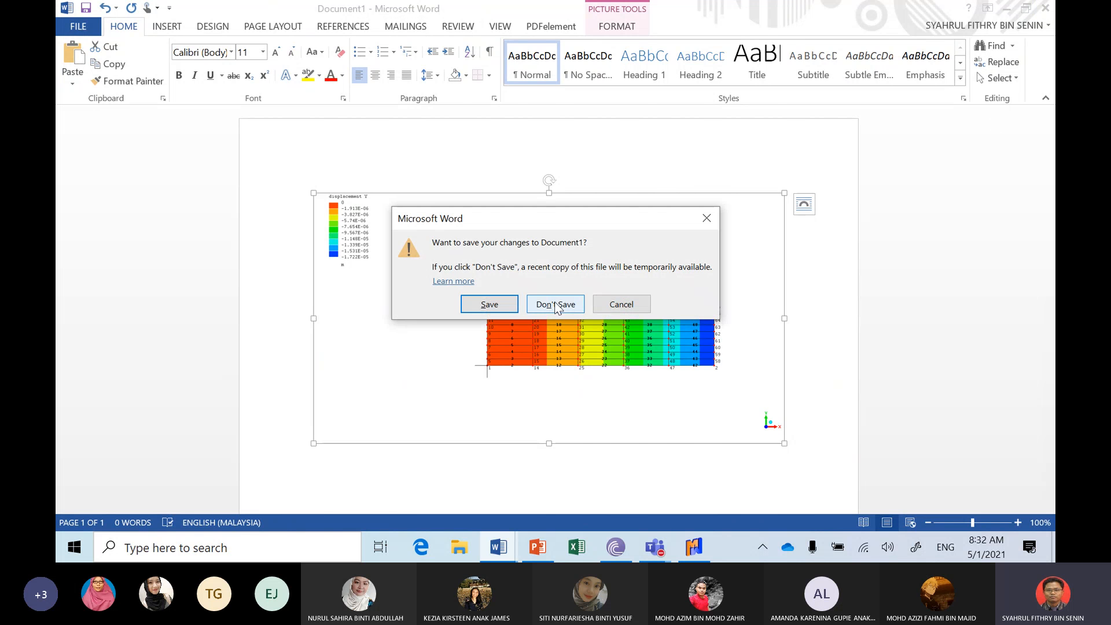
{"action": "left_click", "coordinate": [561, 304]}
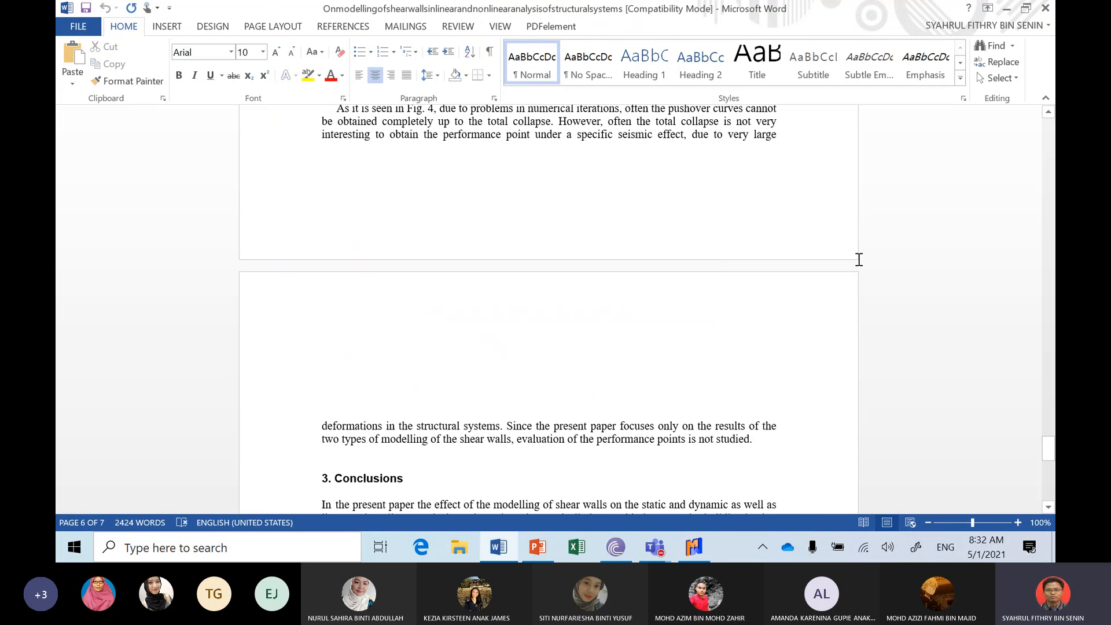
{"action": "left_click", "coordinate": [1007, 9]}
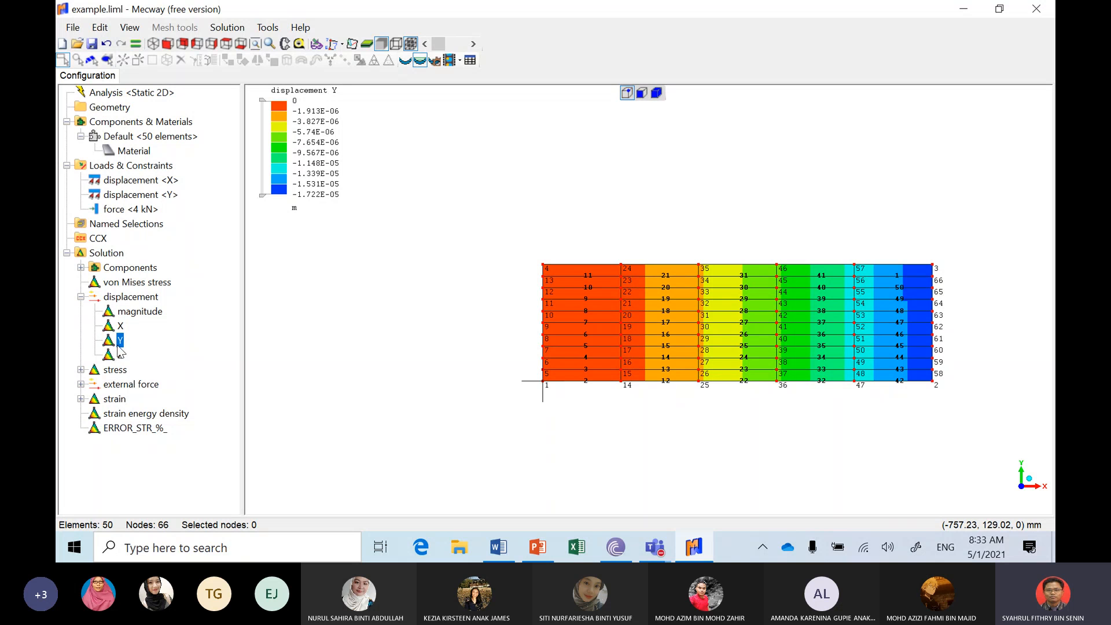
Display the XX stress contour of the solution and set its legend unit to MPa
{"action": "left_click", "coordinate": [82, 370]}
{"action": "left_click", "coordinate": [391, 357]}
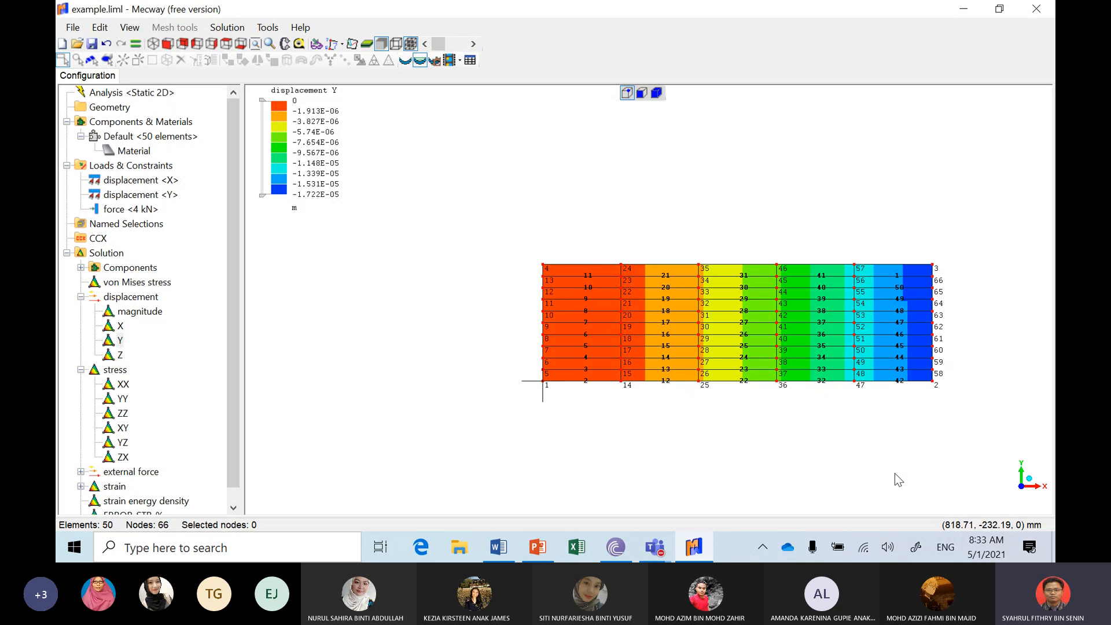
{"action": "left_click", "coordinate": [120, 384]}
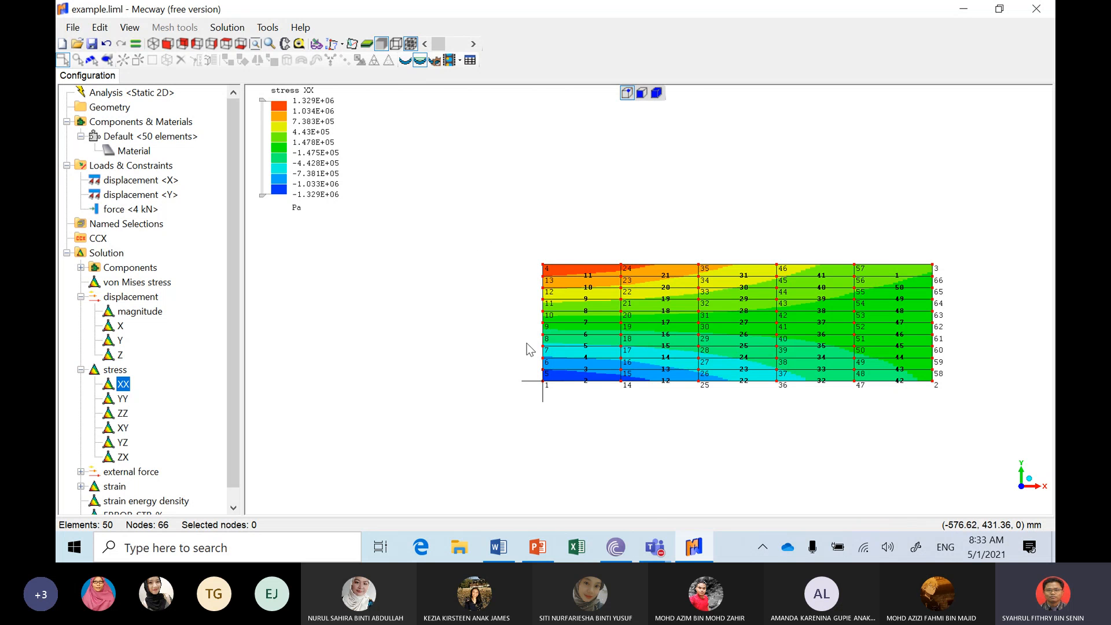
{"action": "left_click", "coordinate": [303, 209]}
{"action": "left_click", "coordinate": [304, 207]}
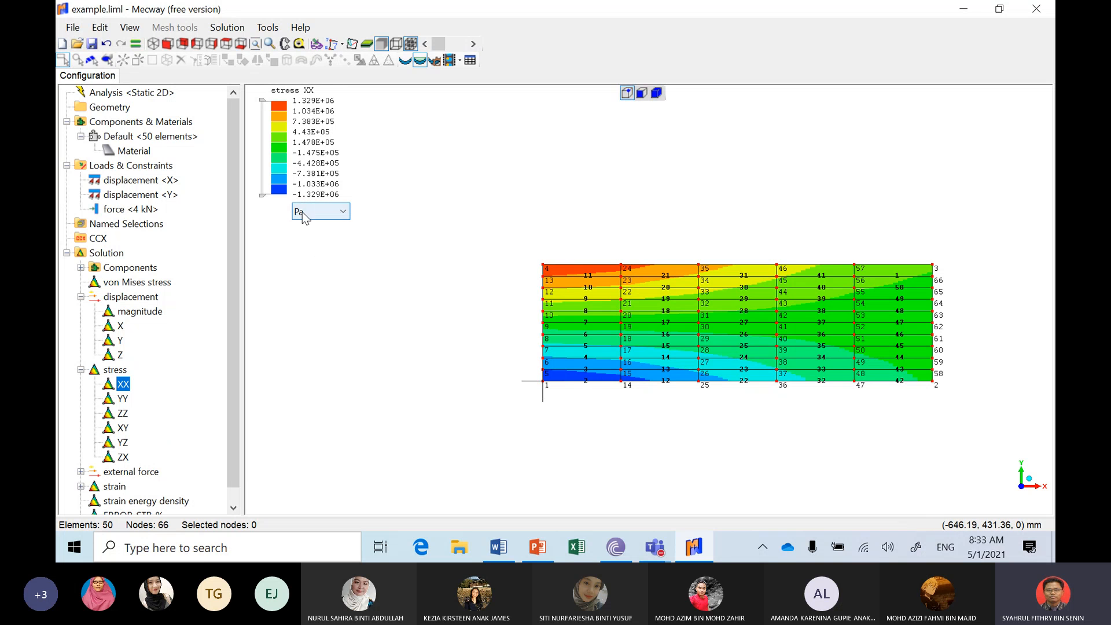
{"action": "left_click", "coordinate": [334, 212]}
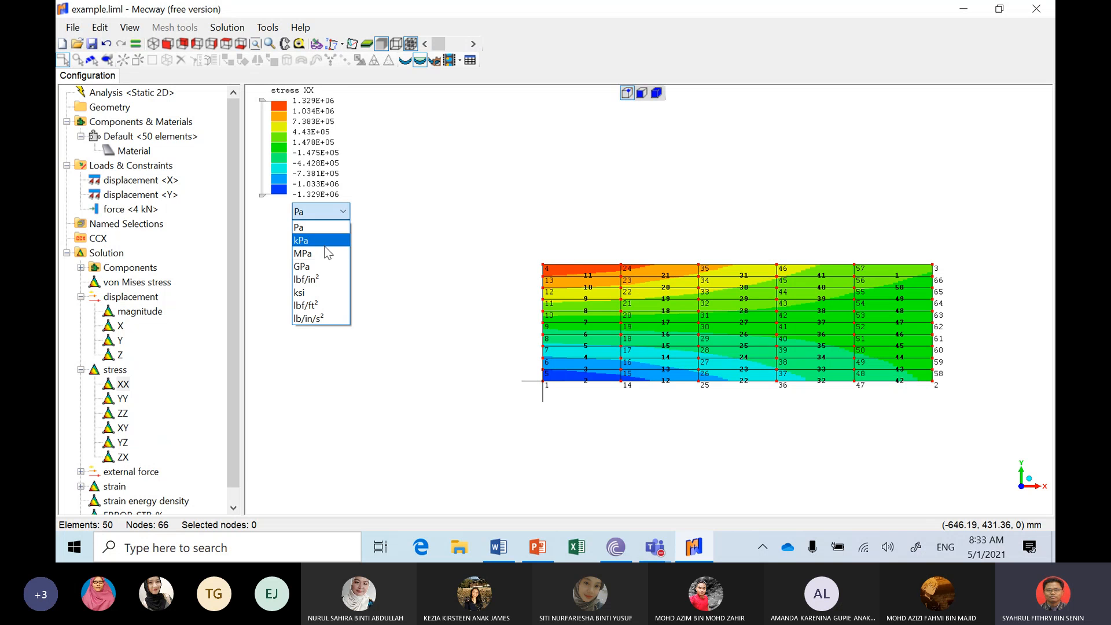
{"action": "left_click", "coordinate": [328, 253]}
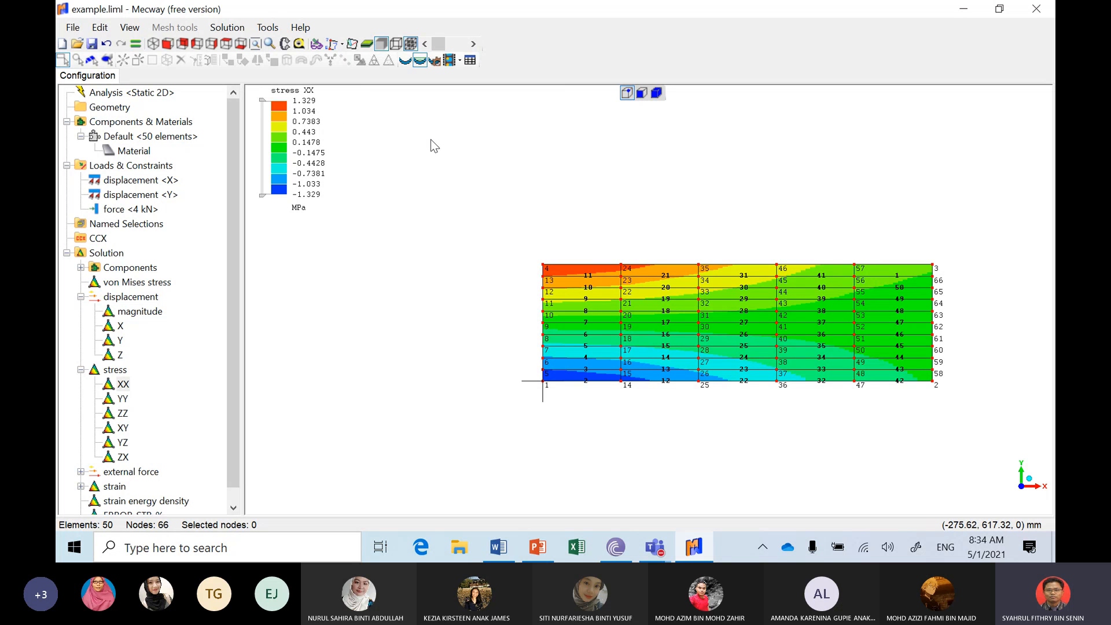
View the beam in isometric orientation with its element thickness shown, and rotate it to examine the XX stress distribution
{"action": "left_click", "coordinate": [154, 45]}
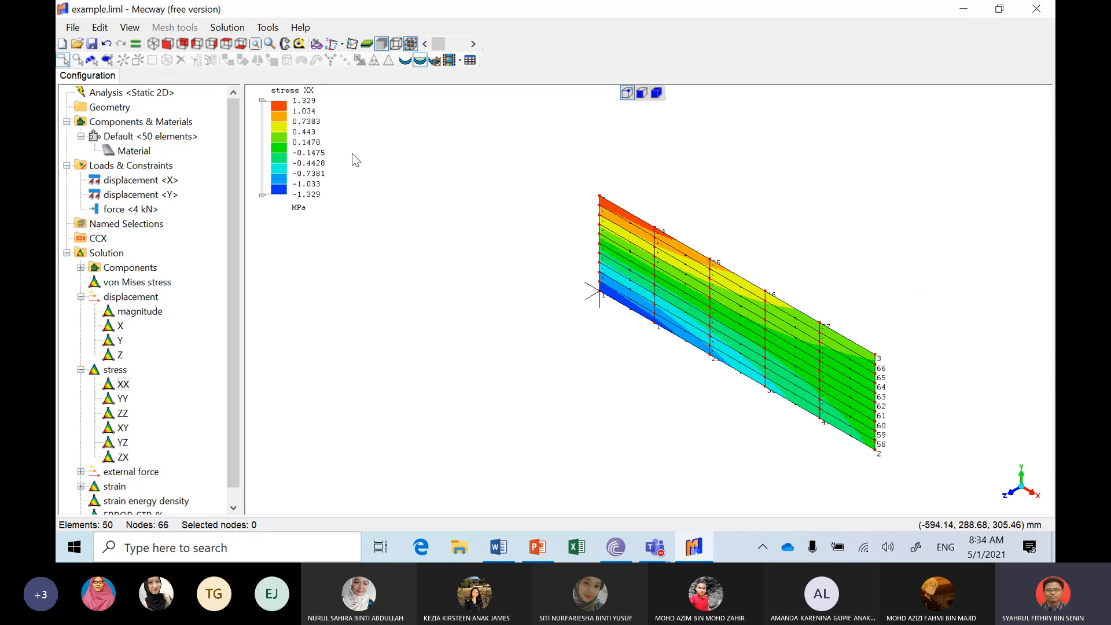
{"action": "left_click", "coordinate": [367, 44]}
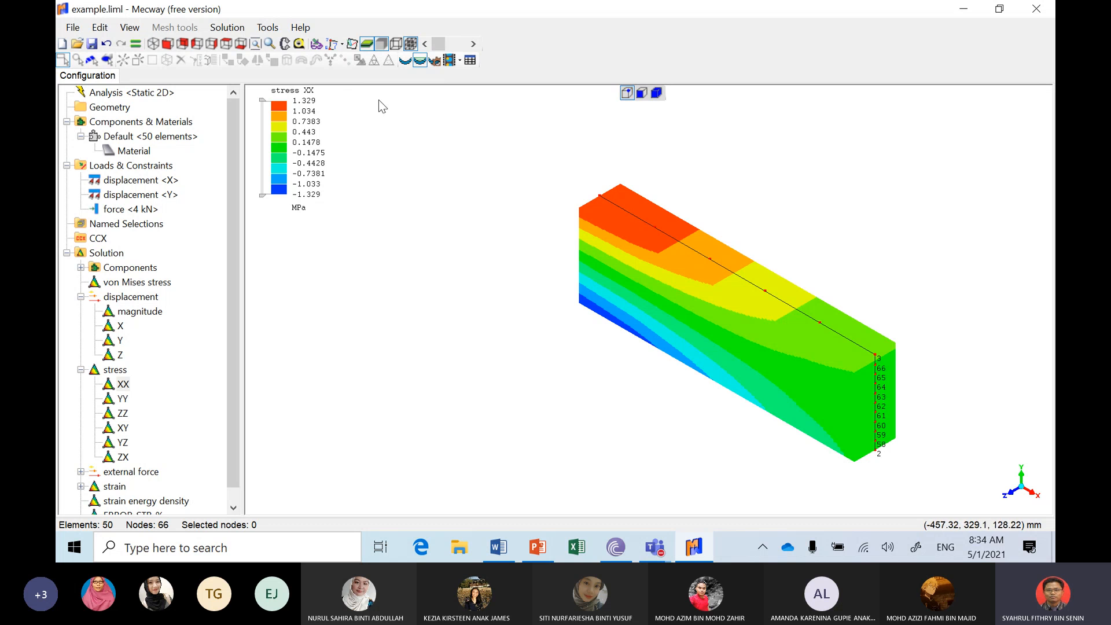
{"action": "left_click", "coordinate": [285, 45]}
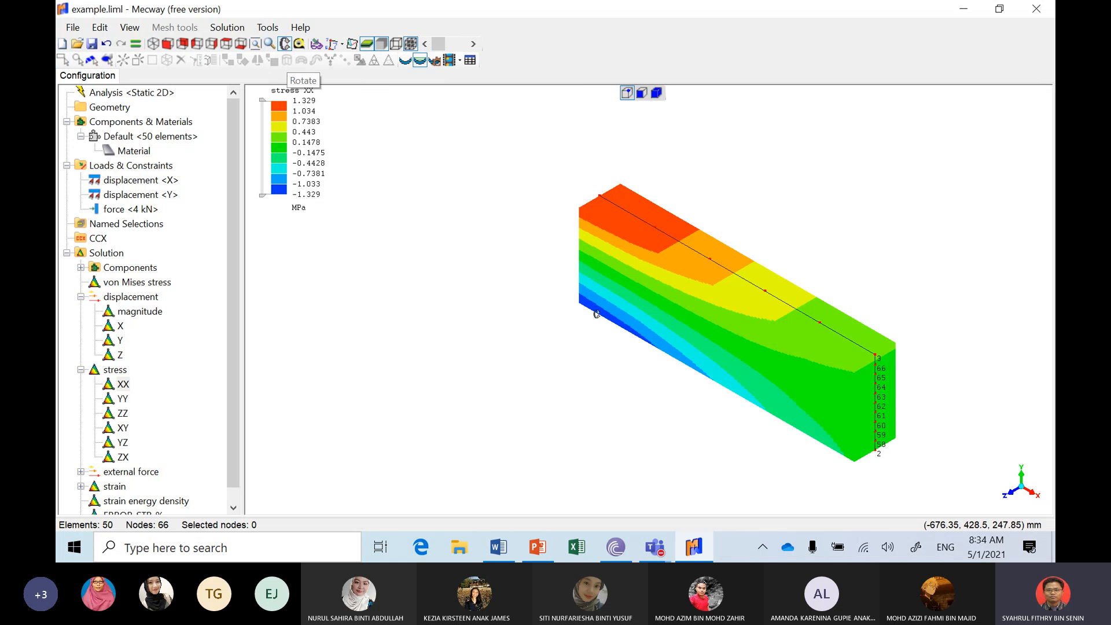
{"action": "left_click_drag", "start_coordinate": [747, 353], "coordinate": [615, 303]}
{"action": "left_click_drag", "start_coordinate": [720, 351], "coordinate": [760, 342]}
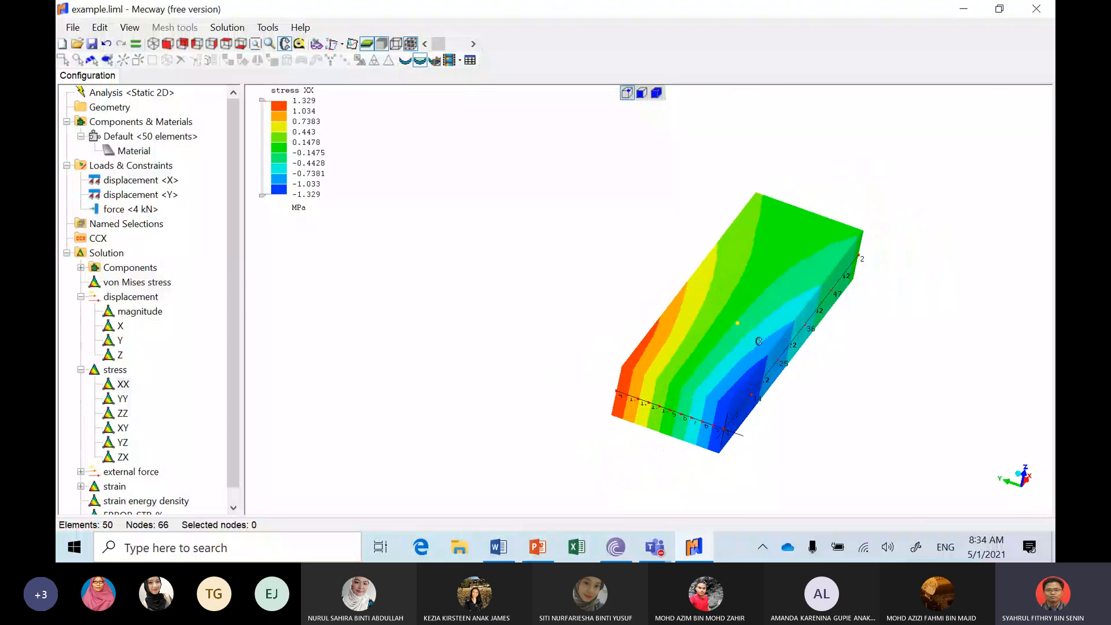
{"action": "left_click_drag", "start_coordinate": [684, 394], "coordinate": [750, 371]}
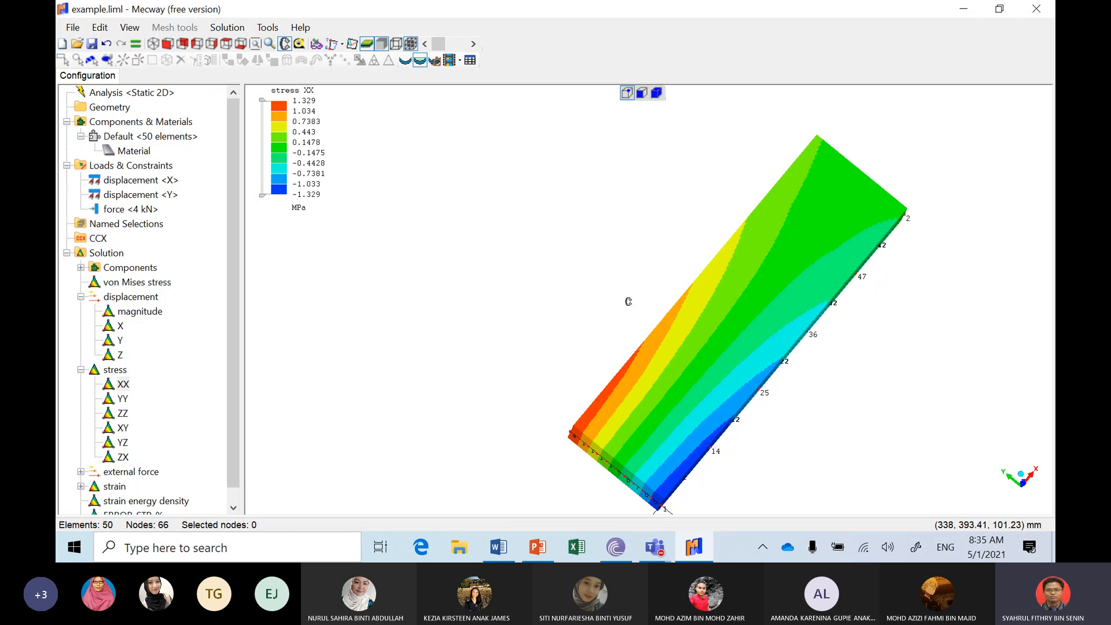
{"action": "left_click", "coordinate": [153, 44]}
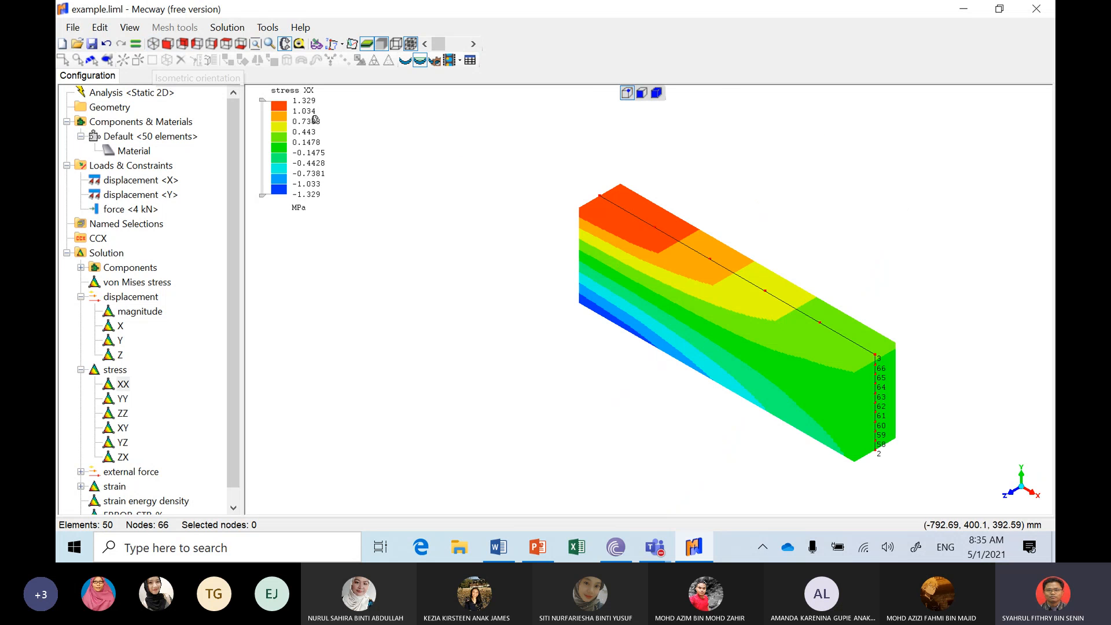
{"action": "mouse_move", "coordinate": [713, 270]}
{"action": "left_mouse_down"}
{"action": "mouse_move", "coordinate": [718, 289]}
{"action": "mouse_move", "coordinate": [709, 256]}
{"action": "left_mouse_up"}
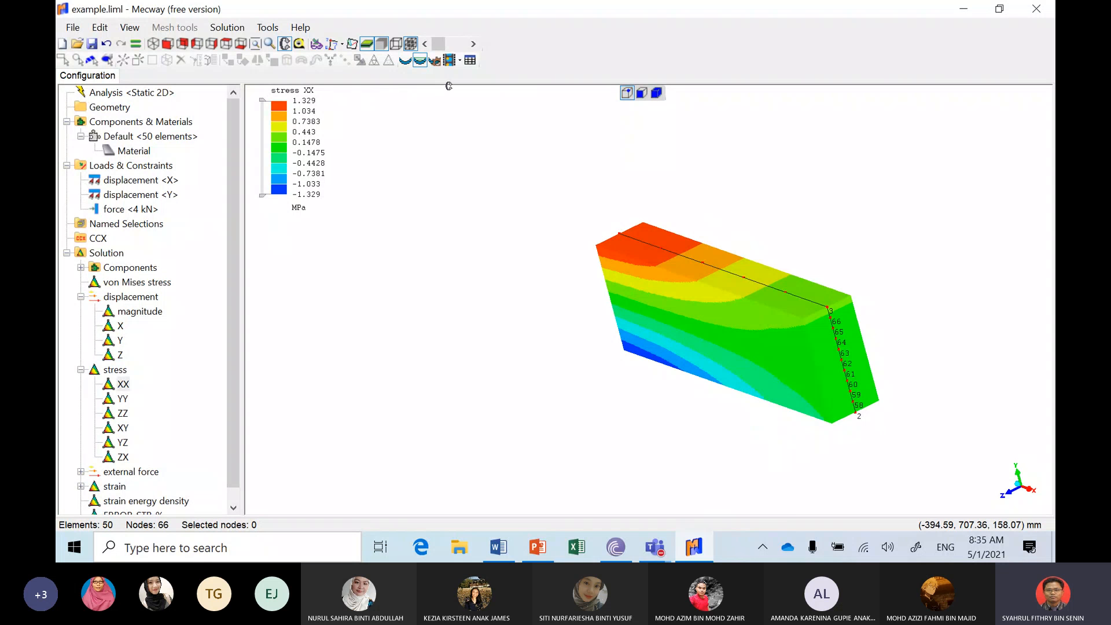
Animate the beam's deformation while rotating it, then restore the isometric orientation and hide the element thickness
{"action": "left_click", "coordinate": [450, 61]}
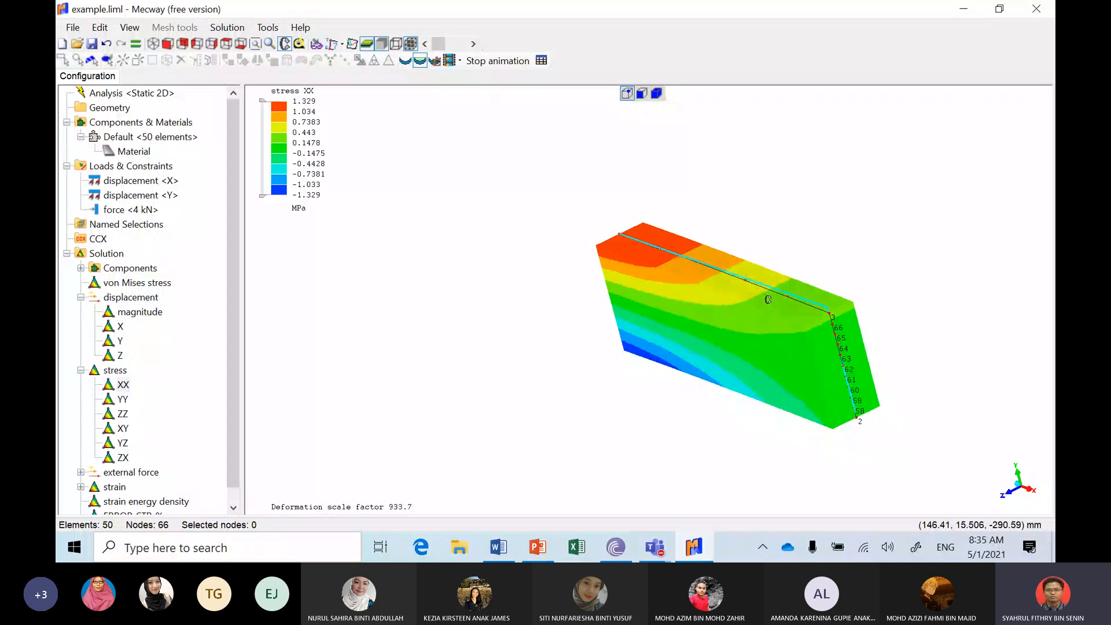
{"action": "left_click_drag", "start_coordinate": [768, 300], "coordinate": [602, 304]}
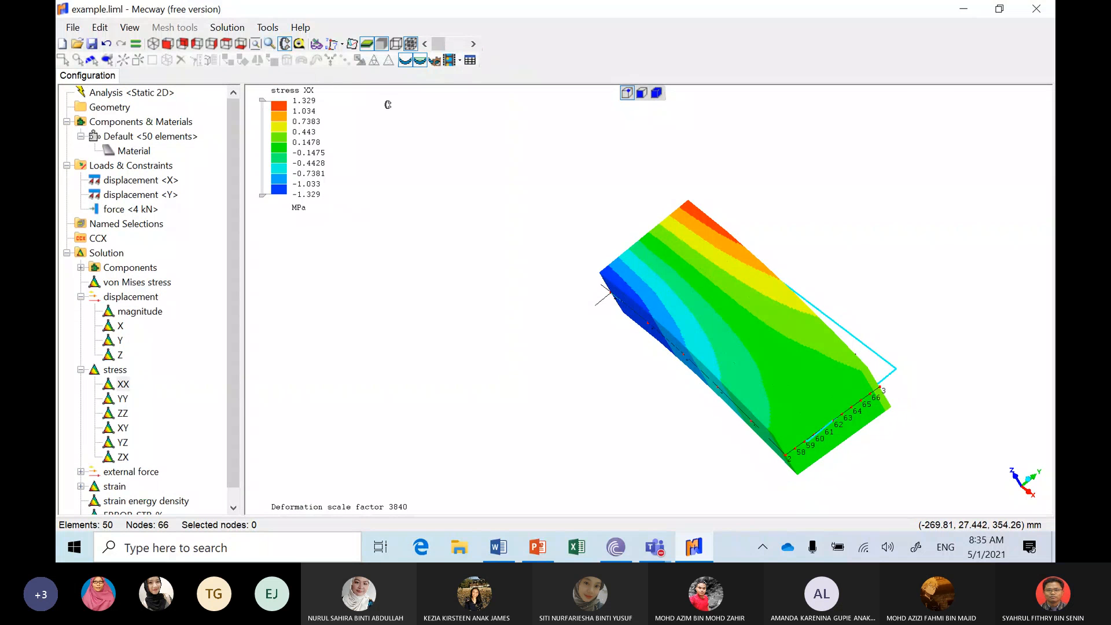
{"action": "left_click", "coordinate": [152, 45]}
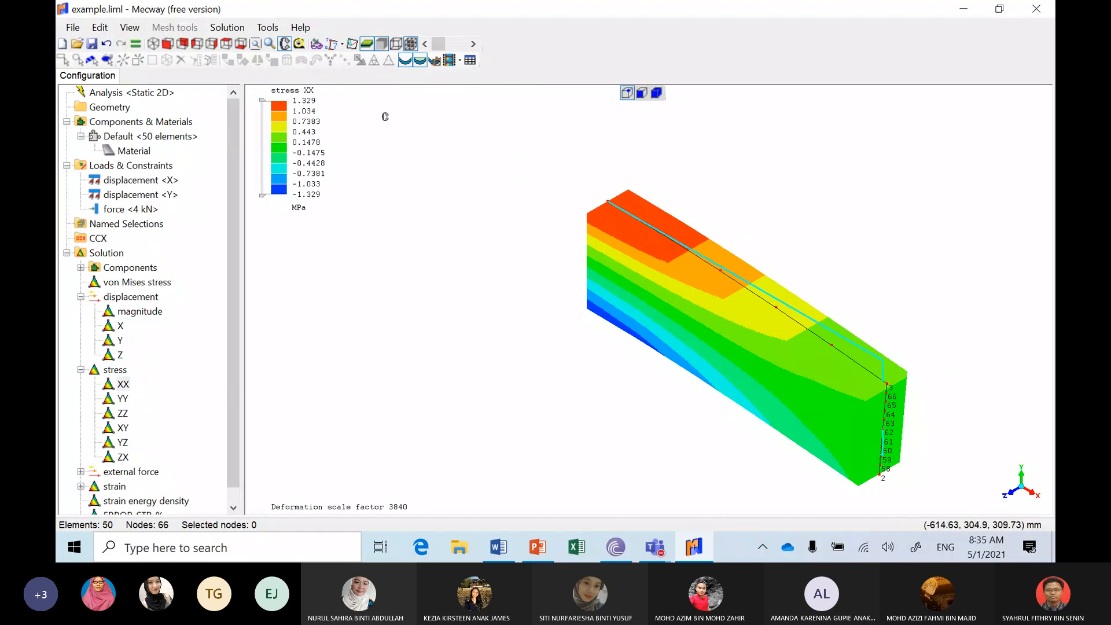
{"action": "left_click", "coordinate": [367, 46]}
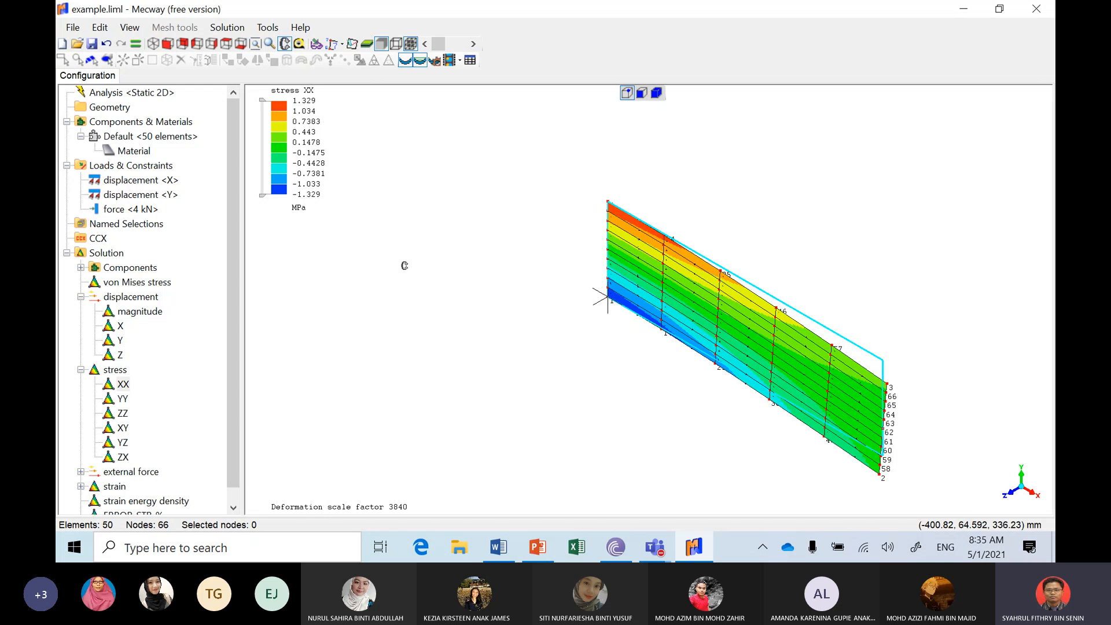
Display the external force Y contour of the solution with its legend unit set to kN
{"action": "left_click", "coordinate": [81, 471]}
{"action": "left_click", "coordinate": [119, 486]}
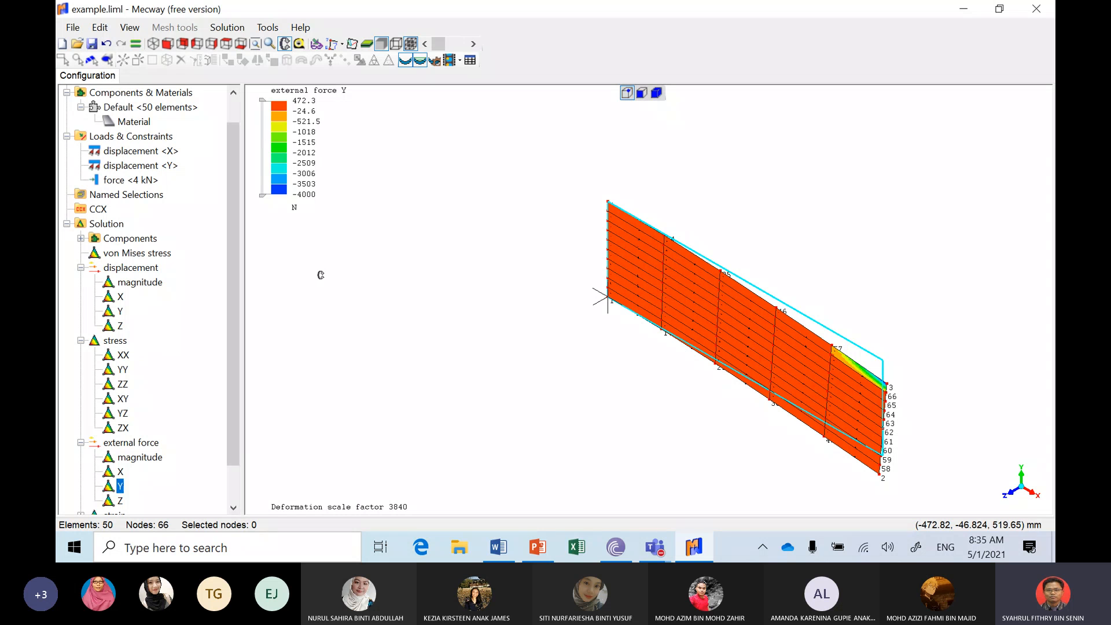
{"action": "left_click", "coordinate": [295, 208]}
{"action": "left_click", "coordinate": [322, 212]}
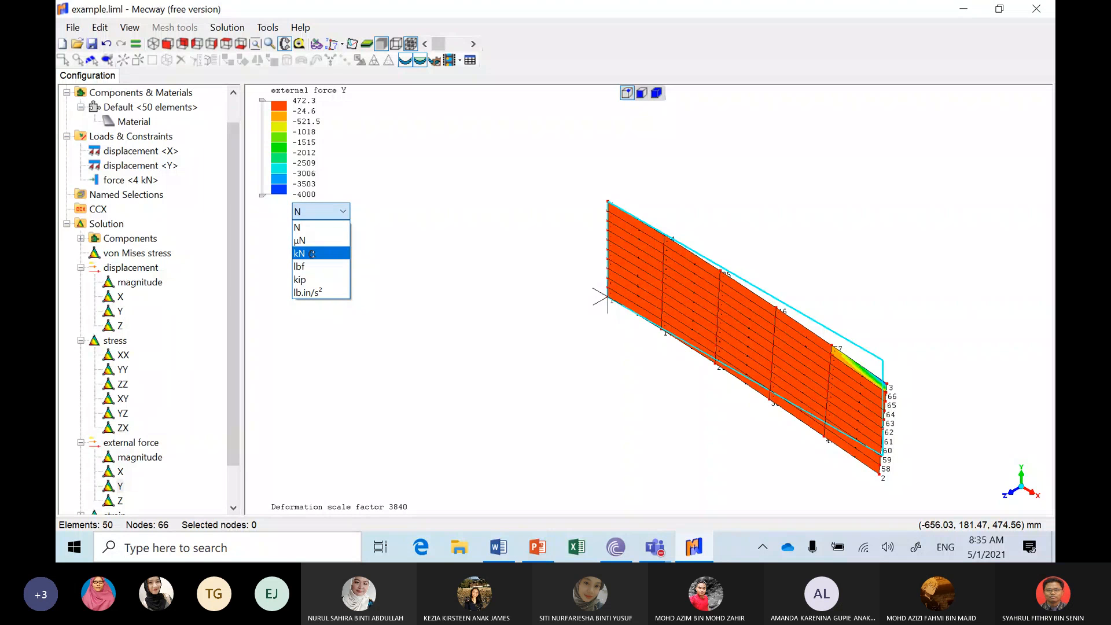
{"action": "left_click", "coordinate": [312, 253]}
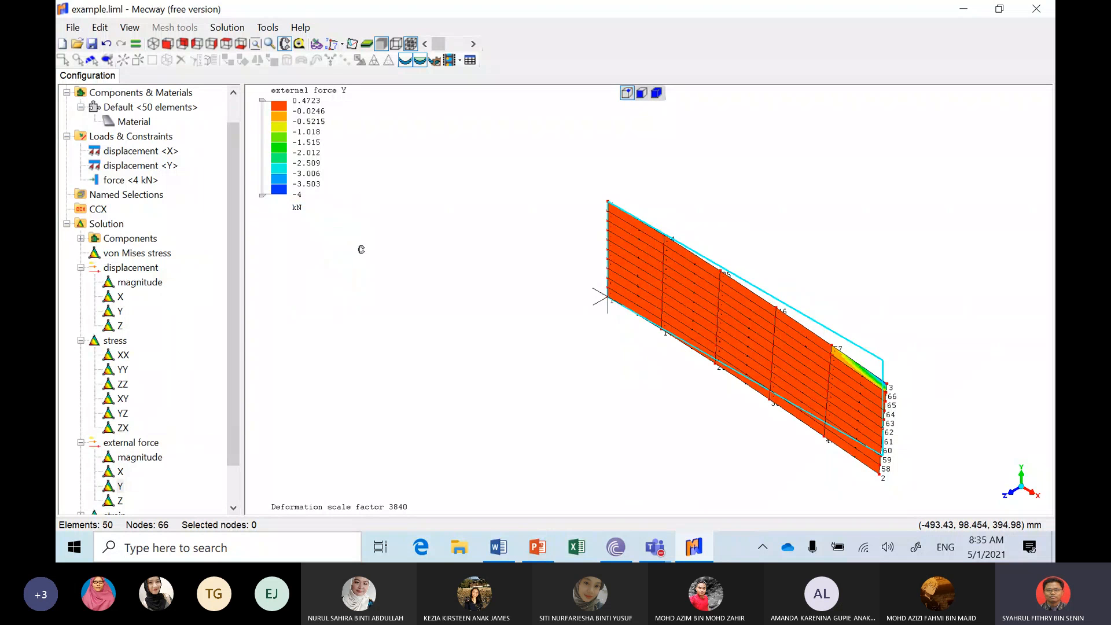
Display the XX stress contour again and copy the isometric deformed plot as an image
{"action": "left_click", "coordinate": [123, 356]}
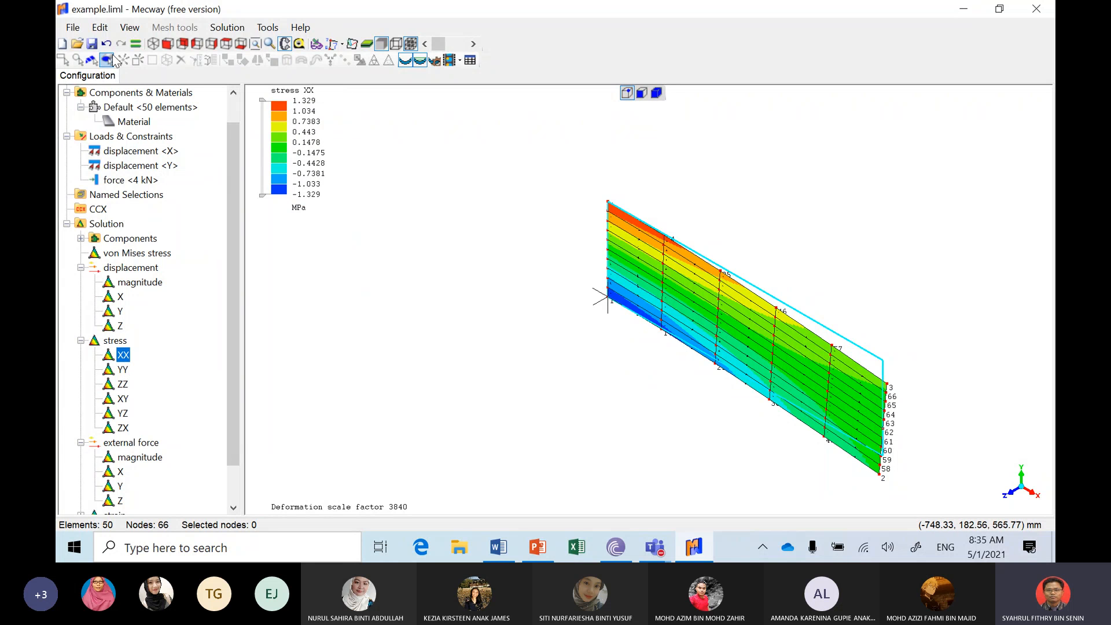
{"action": "left_click", "coordinate": [100, 27]}
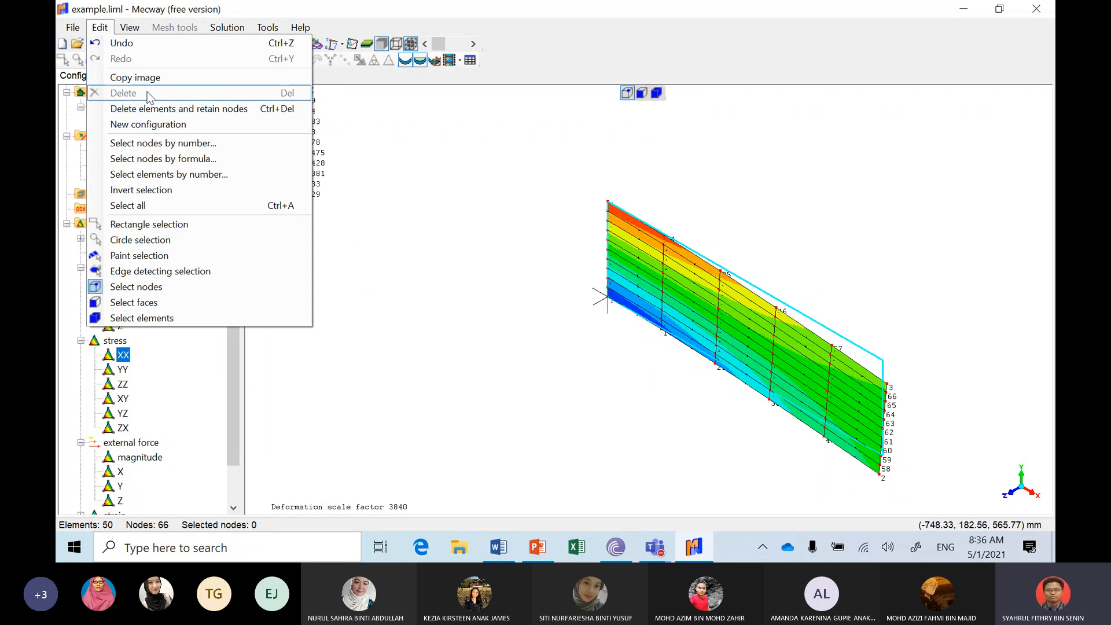
{"action": "left_click", "coordinate": [139, 77]}
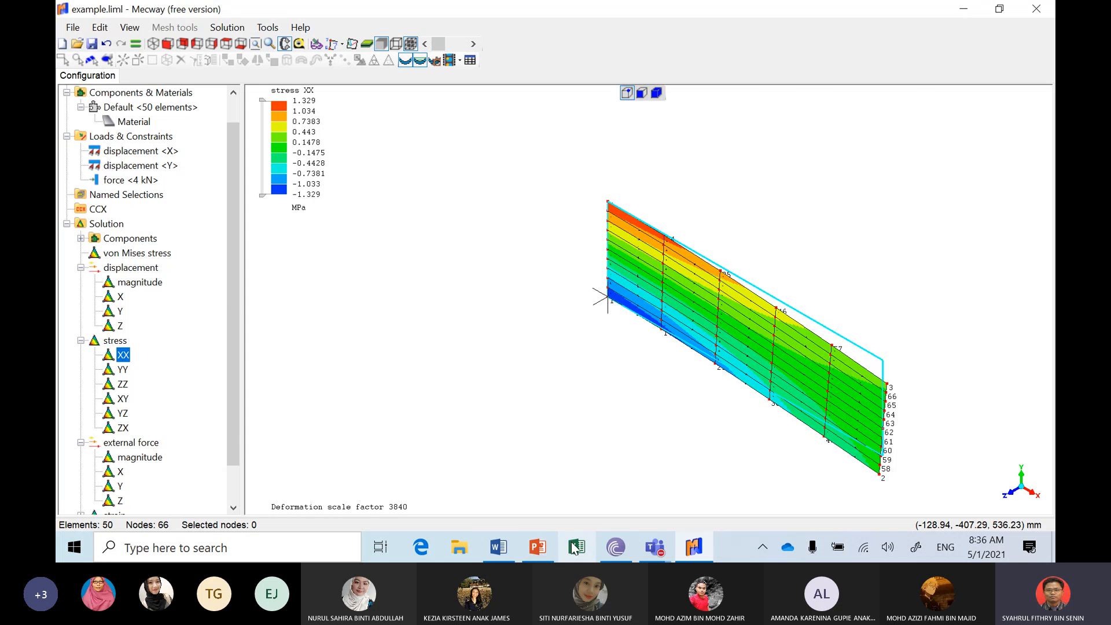
Create a new blank document in Word, paste the stress plot into it and add a new line below the image
{"action": "left_click", "coordinate": [500, 550]}
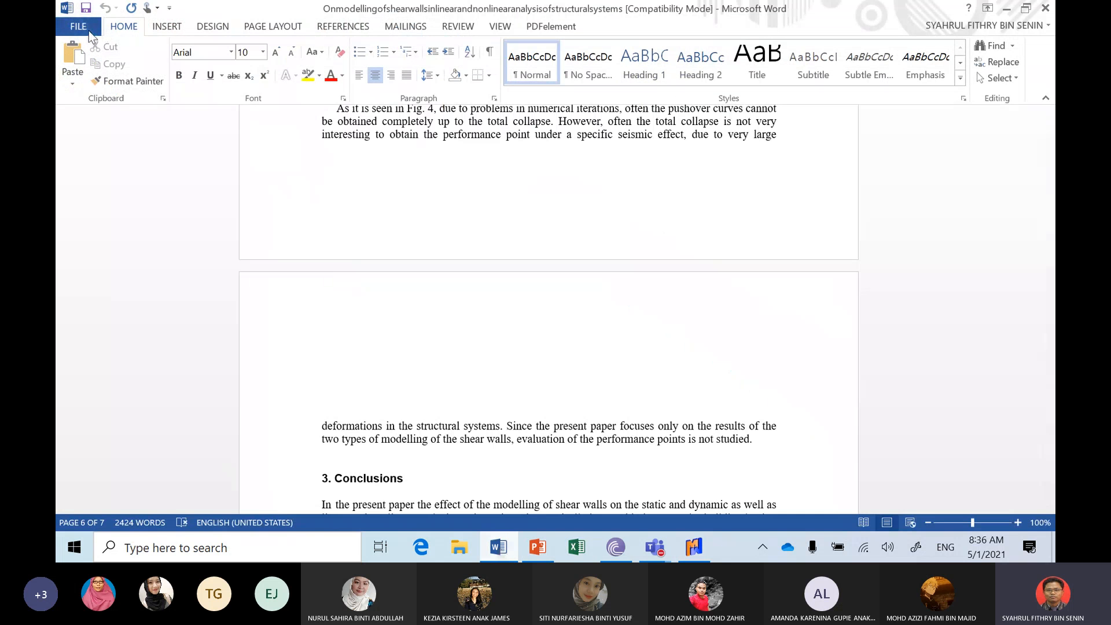
{"action": "left_click", "coordinate": [81, 27]}
{"action": "left_click", "coordinate": [102, 82]}
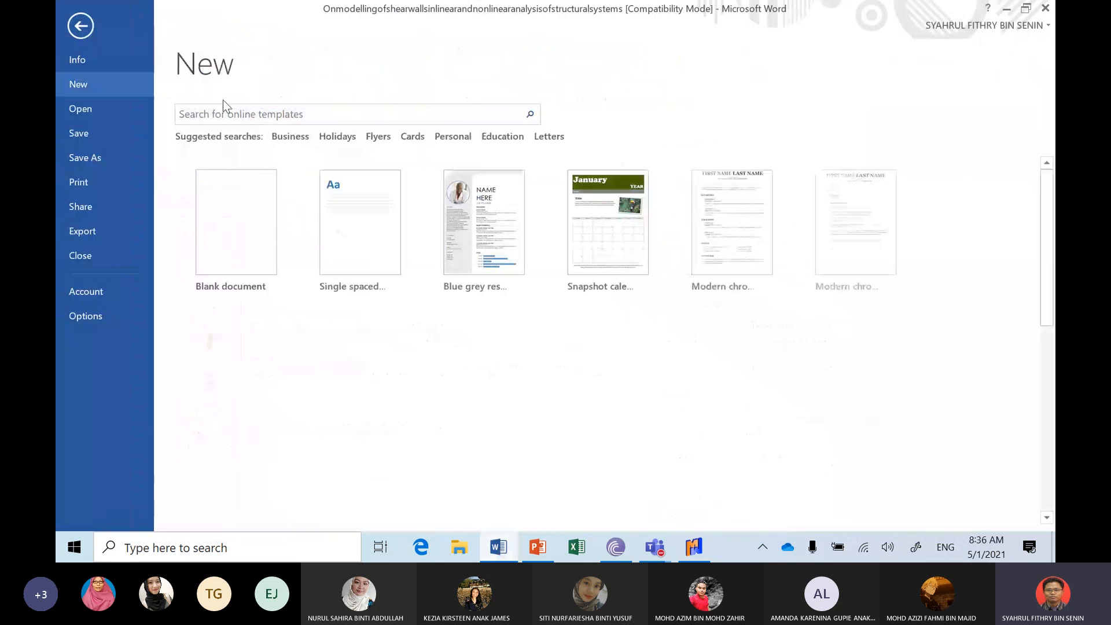
{"action": "left_click", "coordinate": [242, 202]}
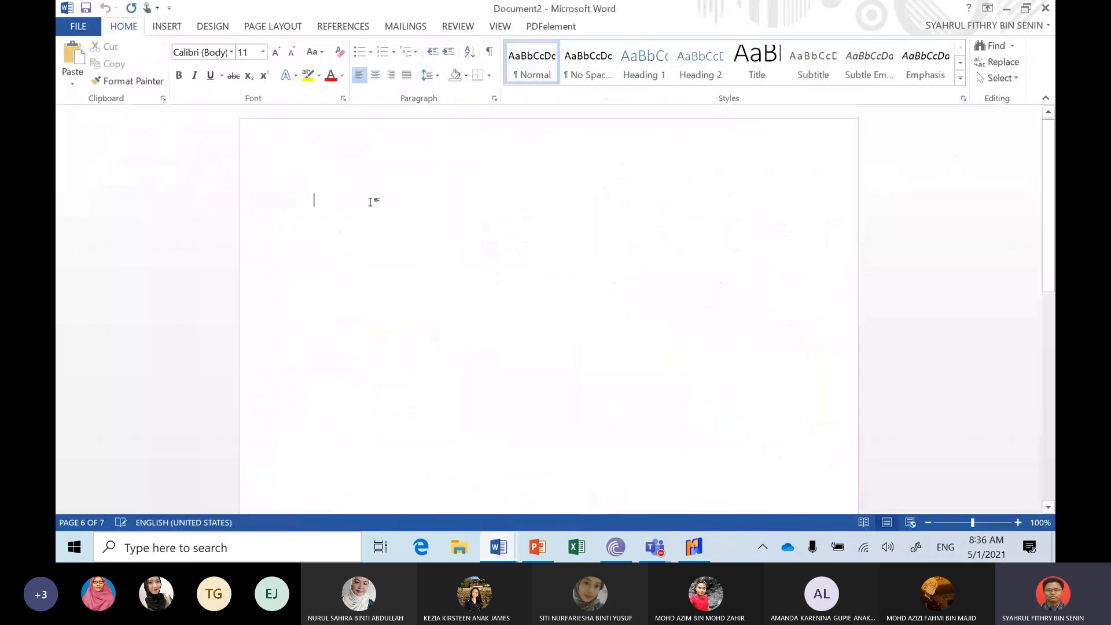
{"action": "right_click", "coordinate": [398, 233]}
{"action": "left_click", "coordinate": [427, 291]}
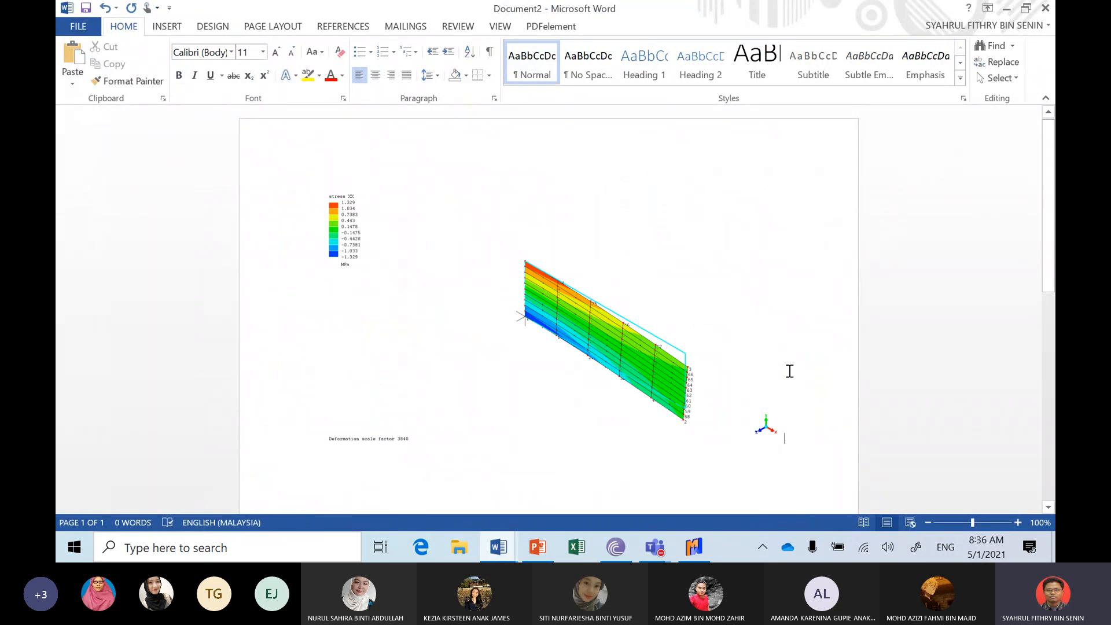
{"action": "key", "text": "Return"}
Switch back to Mecway, show the element thickness on the XX stress contour and copy the view as an image
{"action": "left_click", "coordinate": [694, 547]}
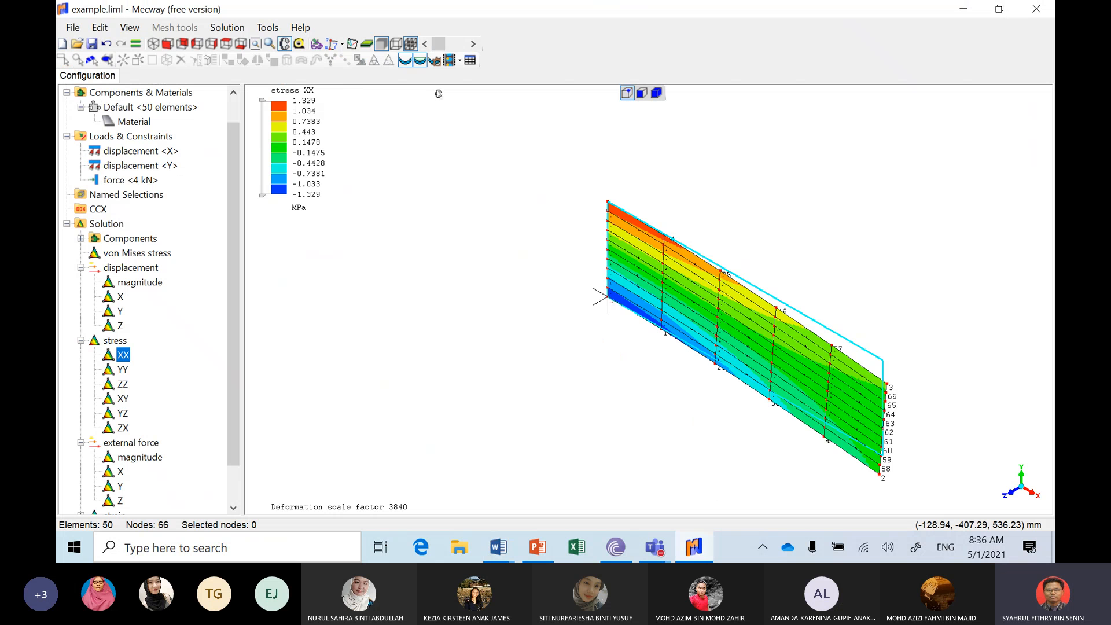
{"action": "left_click", "coordinate": [365, 46]}
{"action": "left_click", "coordinate": [99, 27]}
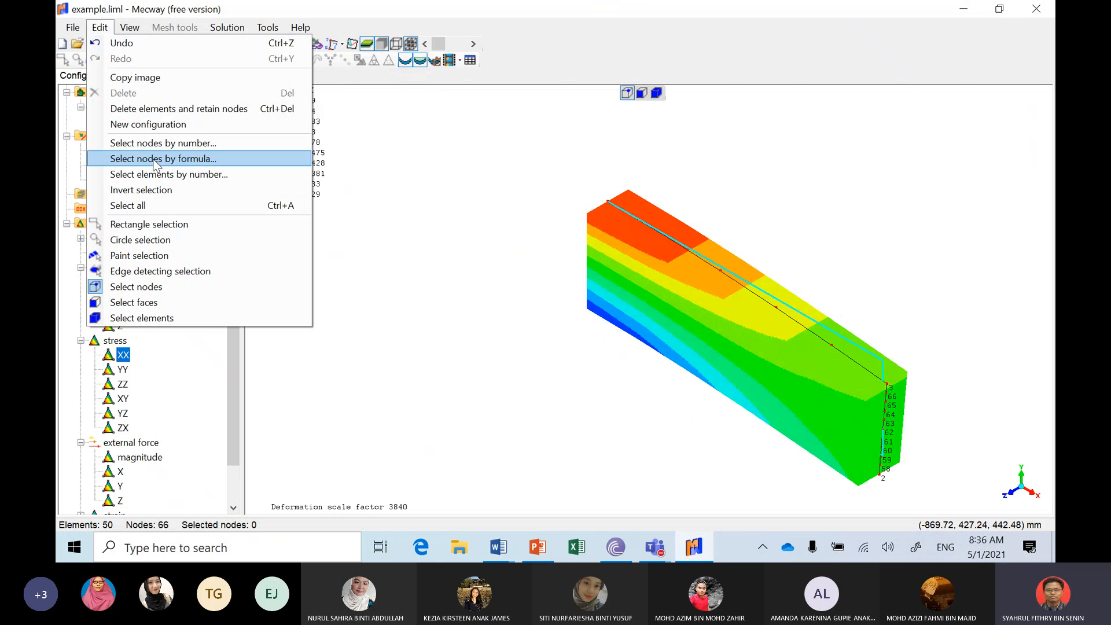
{"action": "left_click", "coordinate": [171, 77]}
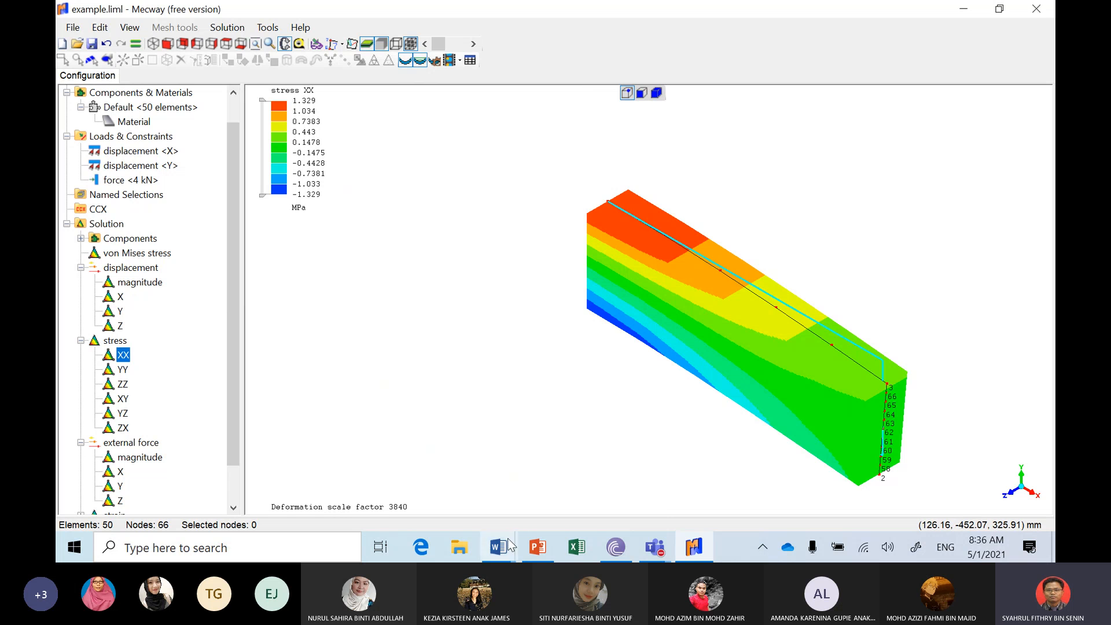
Paste the copied thickness view below the first stress plot in the new Word document, and close the document without saving
{"action": "mouse_move", "coordinate": [509, 544]}
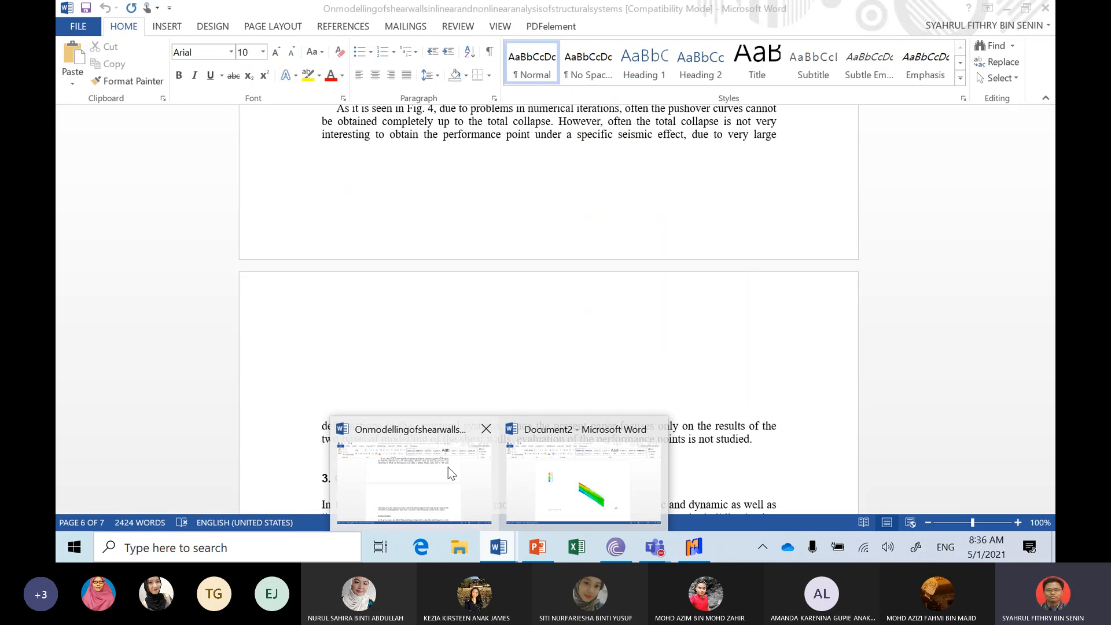
{"action": "left_click", "coordinate": [448, 467]}
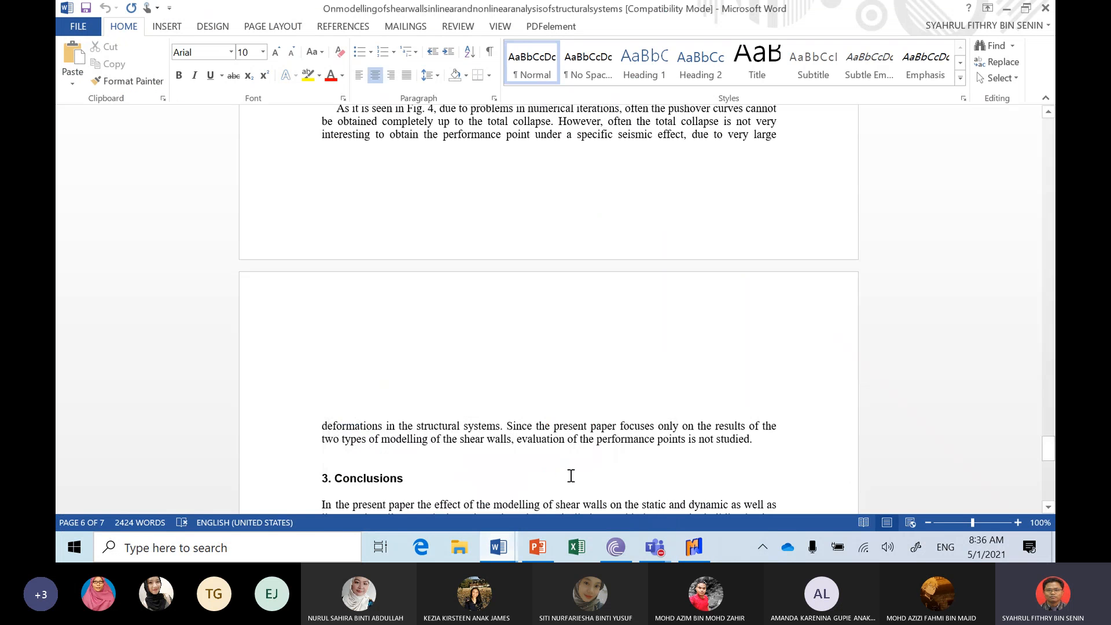
{"action": "left_click", "coordinate": [587, 489]}
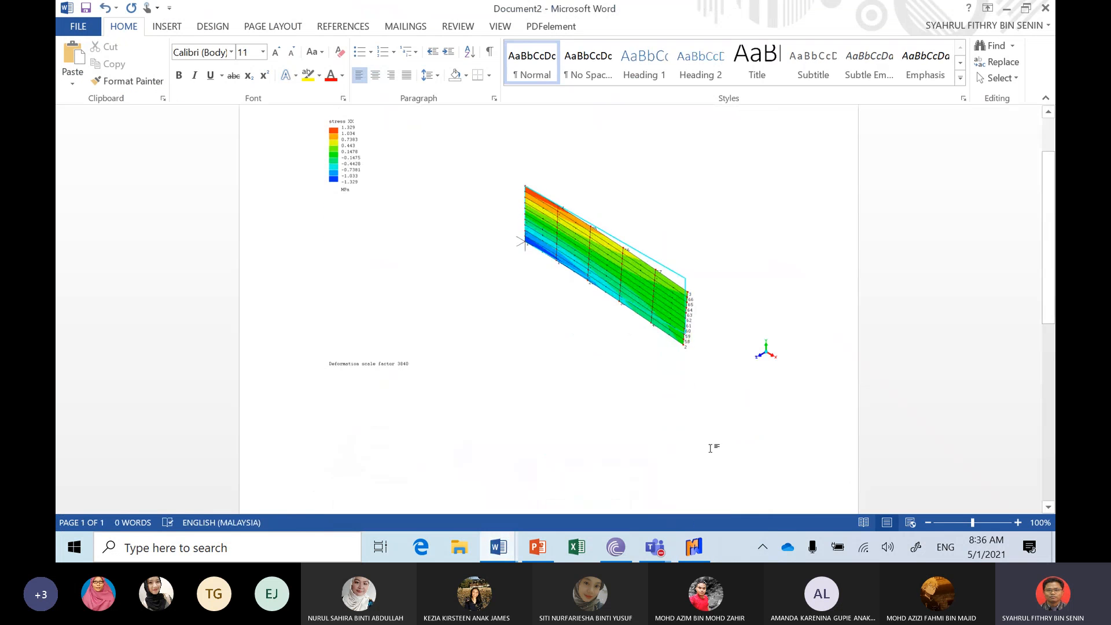
{"action": "right_click", "coordinate": [688, 452]}
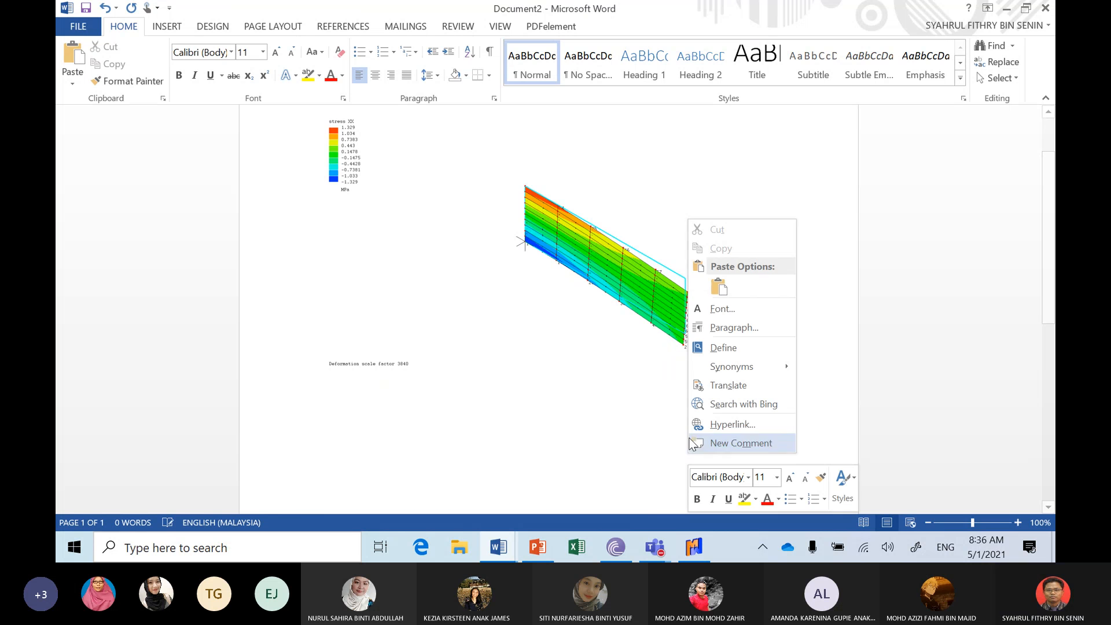
{"action": "left_click", "coordinate": [712, 287]}
{"action": "scroll", "coordinate": [728, 279], "scroll_direction": "up", "scroll_amount": 8}
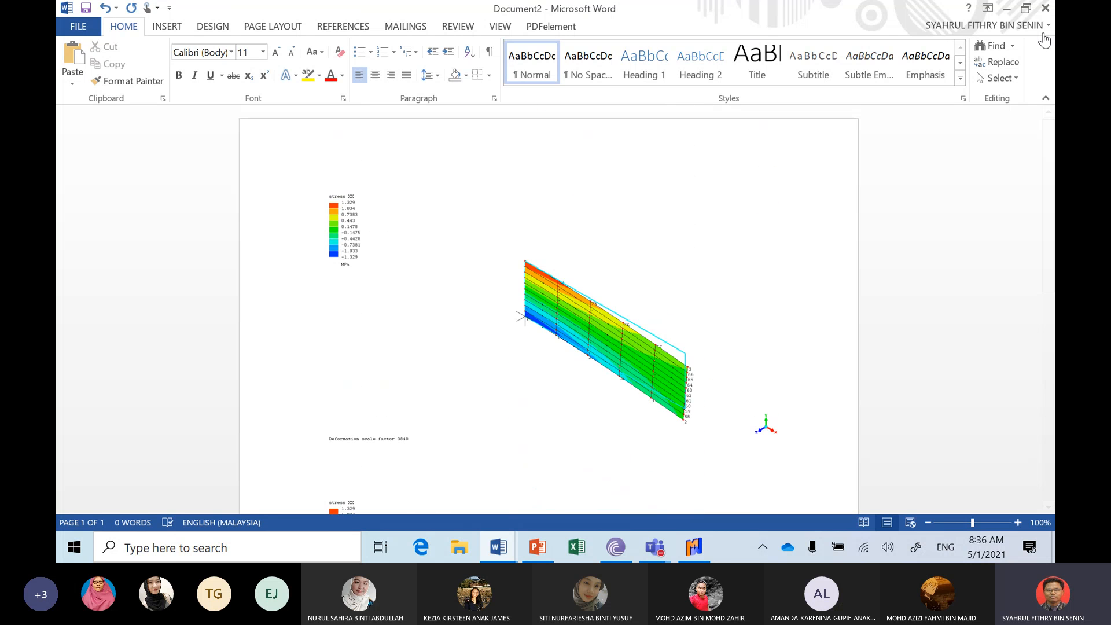
{"action": "left_click", "coordinate": [1045, 8]}
{"action": "left_click", "coordinate": [556, 304]}
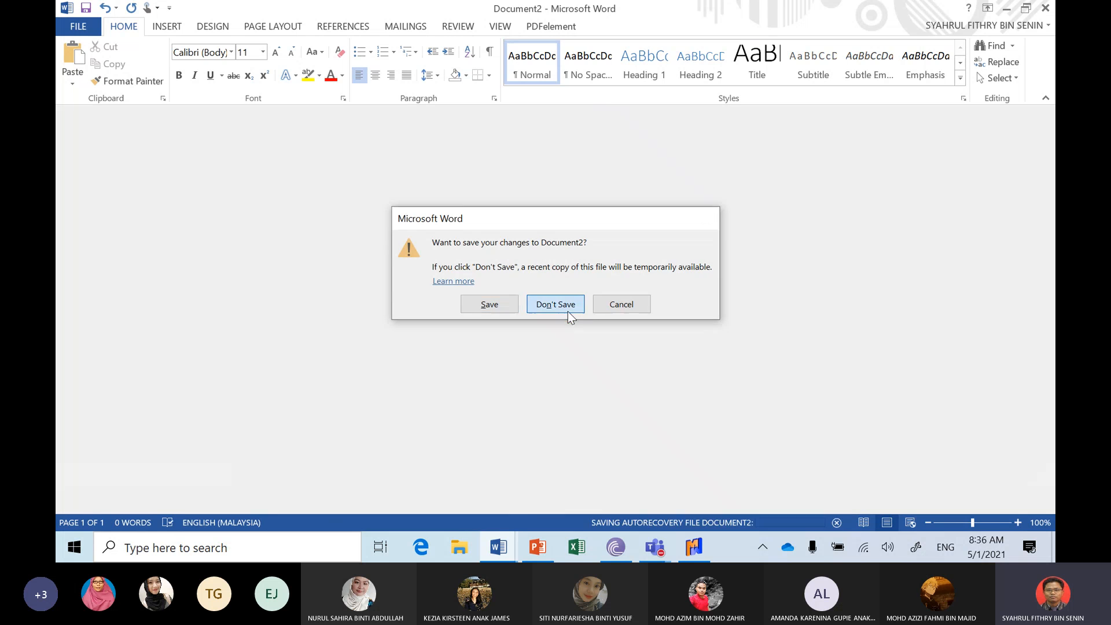
Check the hollow-section question on the Example of Application slide in PowerPoint, and return to Mecway
{"action": "left_click", "coordinate": [692, 550]}
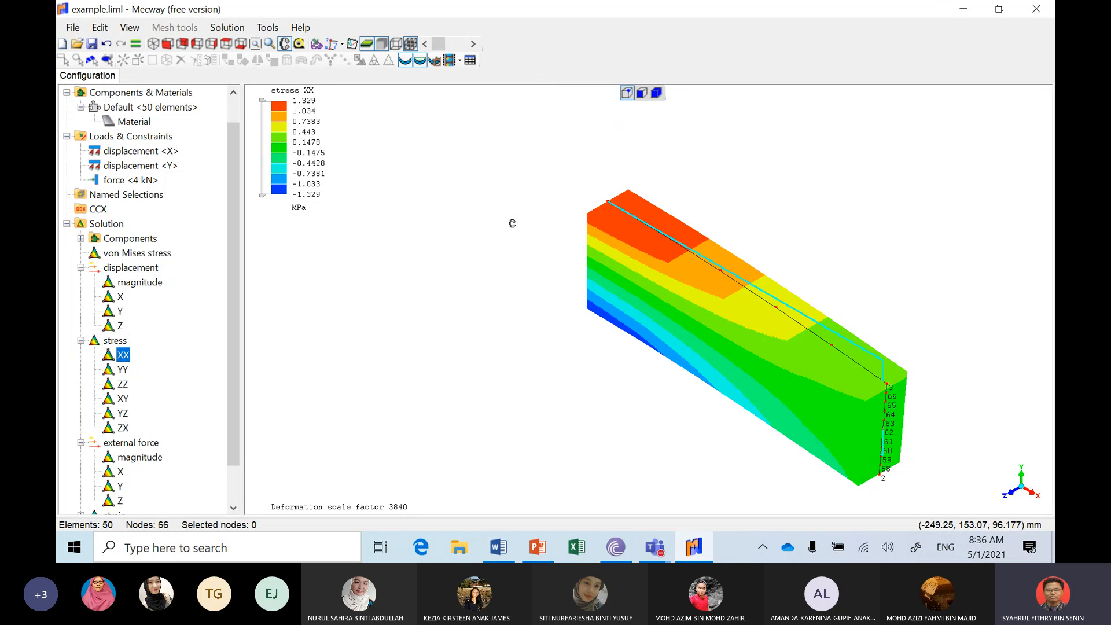
{"action": "left_click", "coordinate": [538, 553]}
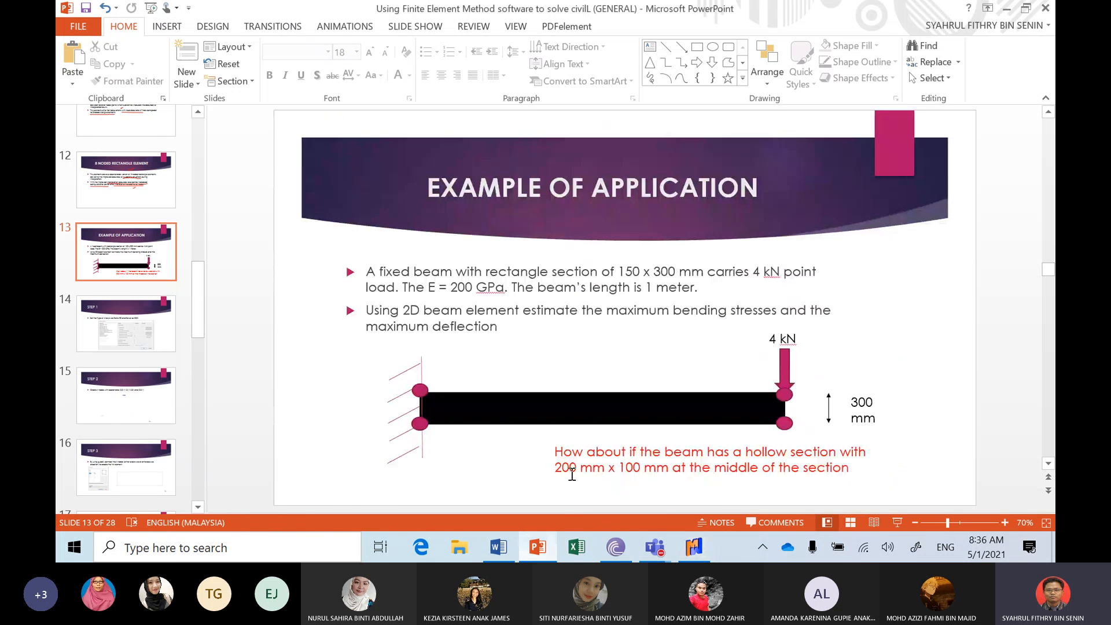
{"action": "left_click", "coordinate": [694, 547]}
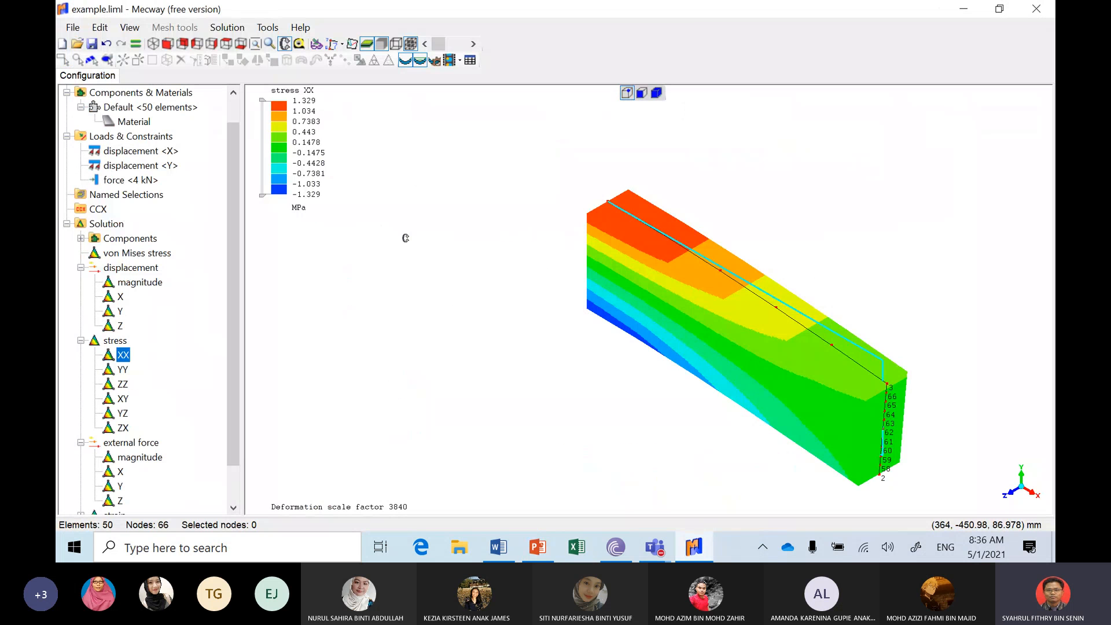
Start a new model without saving the changes to the current one
{"action": "left_click", "coordinate": [74, 29]}
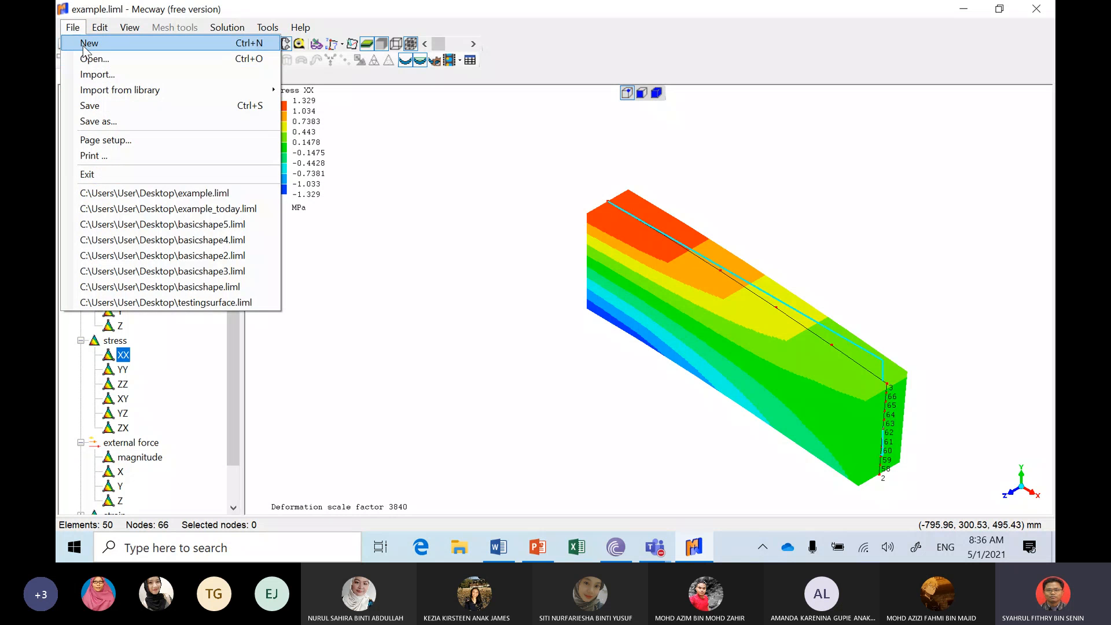
{"action": "left_click", "coordinate": [87, 44]}
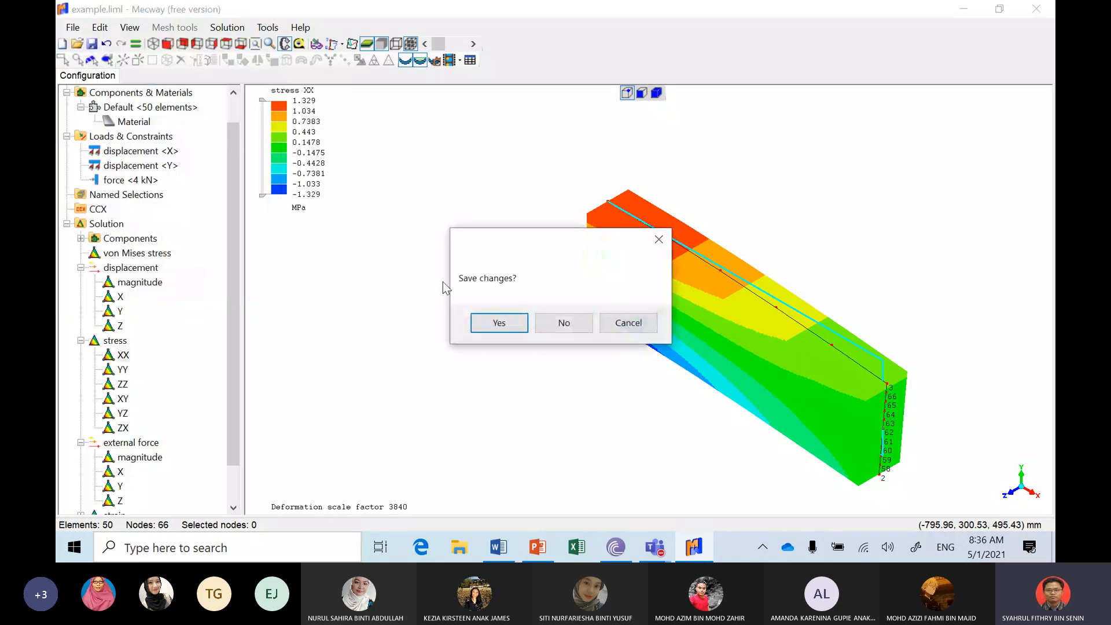
{"action": "left_click", "coordinate": [564, 324]}
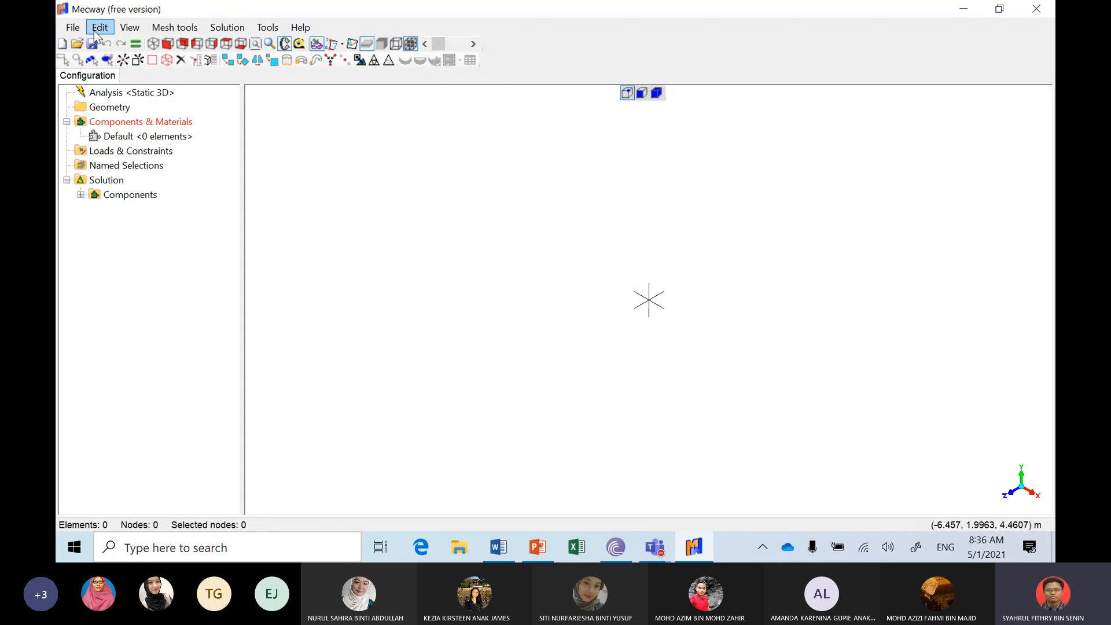
Open the saved example model from the Desktop
{"action": "left_click", "coordinate": [72, 27]}
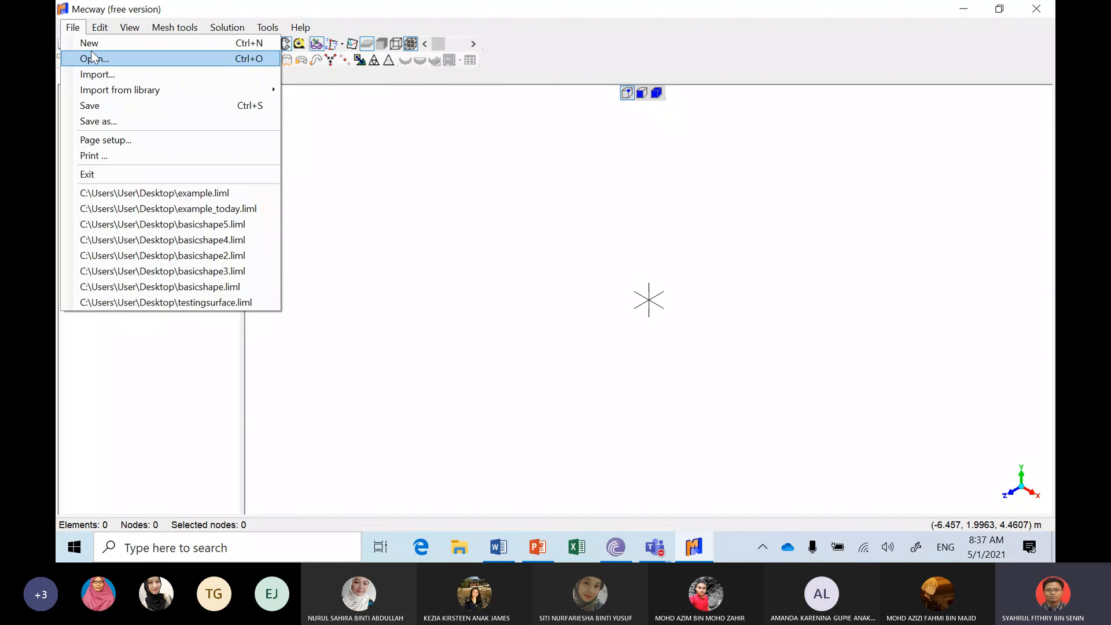
{"action": "left_click", "coordinate": [93, 58]}
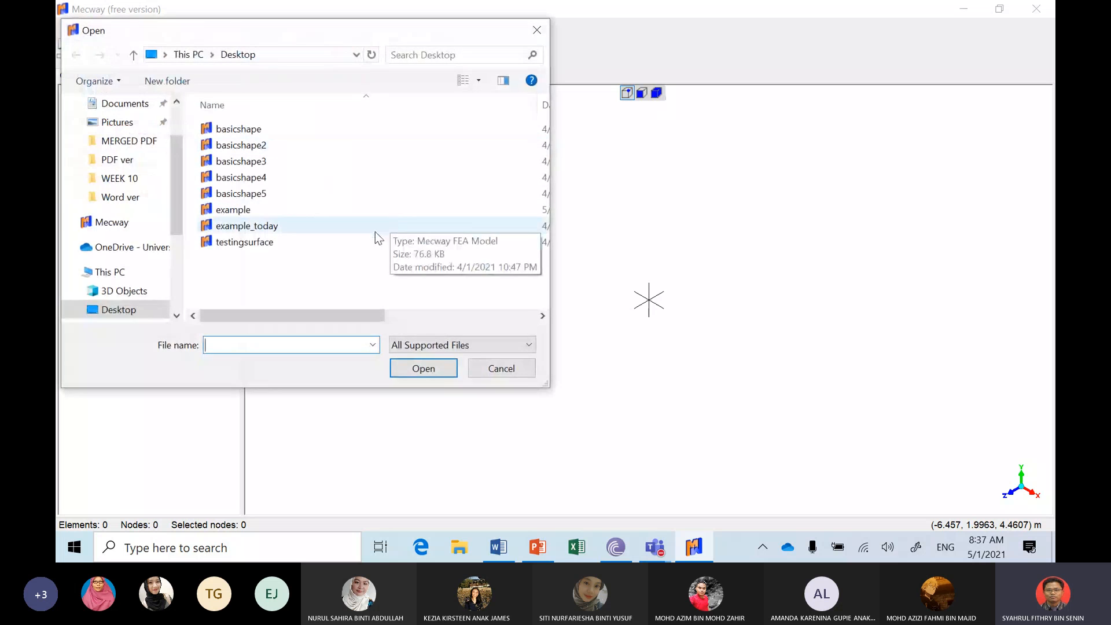
{"action": "double_click", "coordinate": [307, 211]}
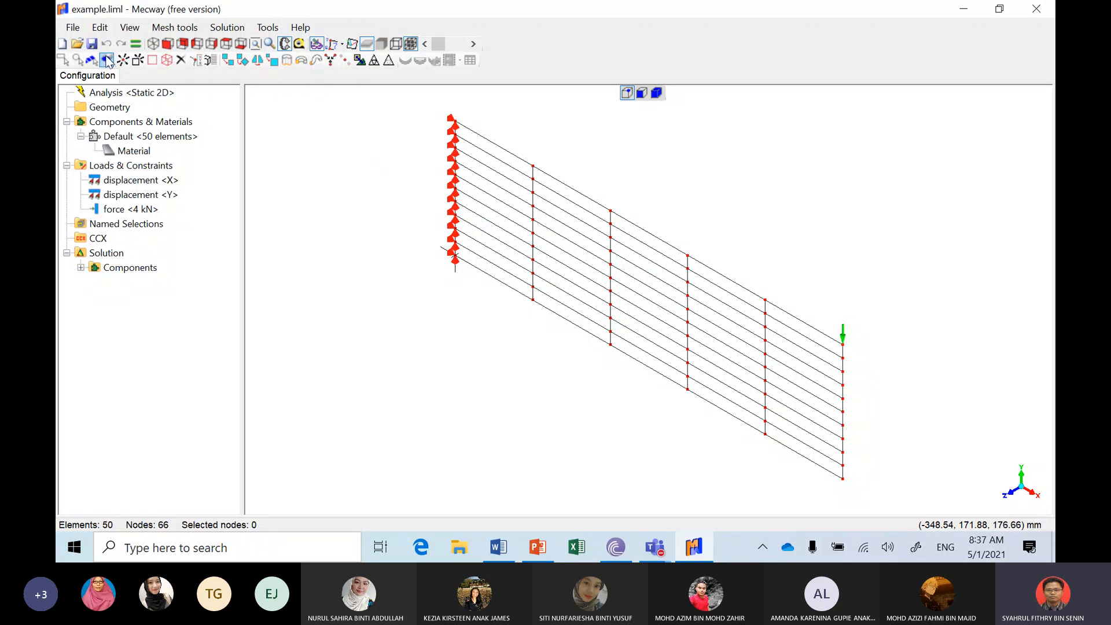
Start another blank model and add nodes at X 0, Y 0, Z 0 and X 1, Y 0, Z 0 m
{"action": "left_click", "coordinate": [72, 27]}
{"action": "left_click", "coordinate": [90, 57]}
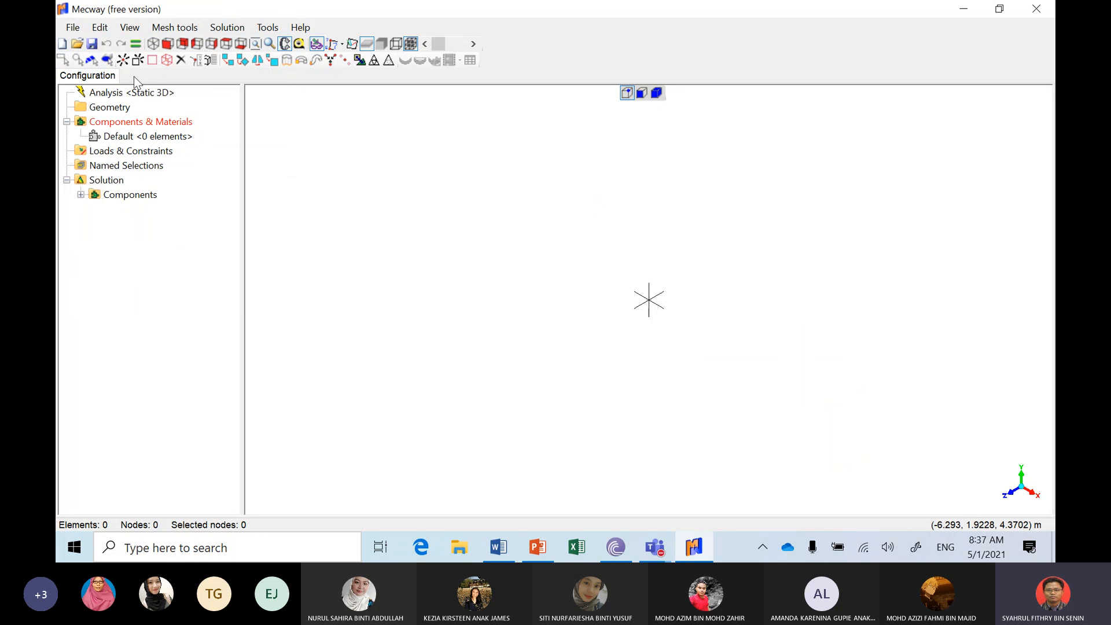
{"action": "left_click", "coordinate": [123, 60]}
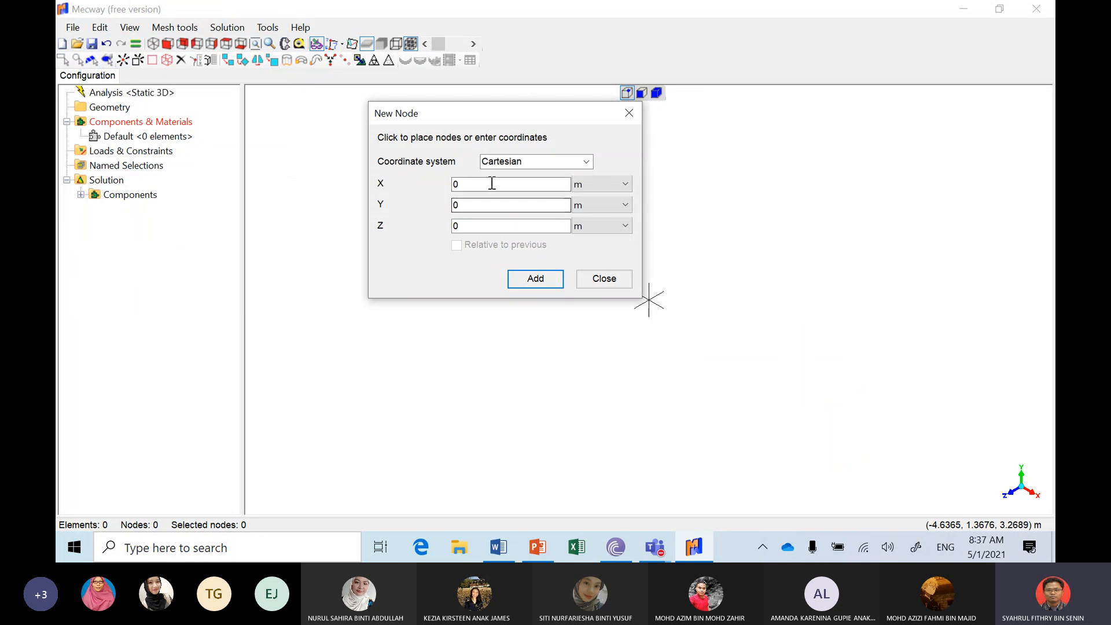
{"action": "left_click", "coordinate": [524, 281]}
{"action": "left_click_drag", "start_coordinate": [511, 119], "coordinate": [304, 152]}
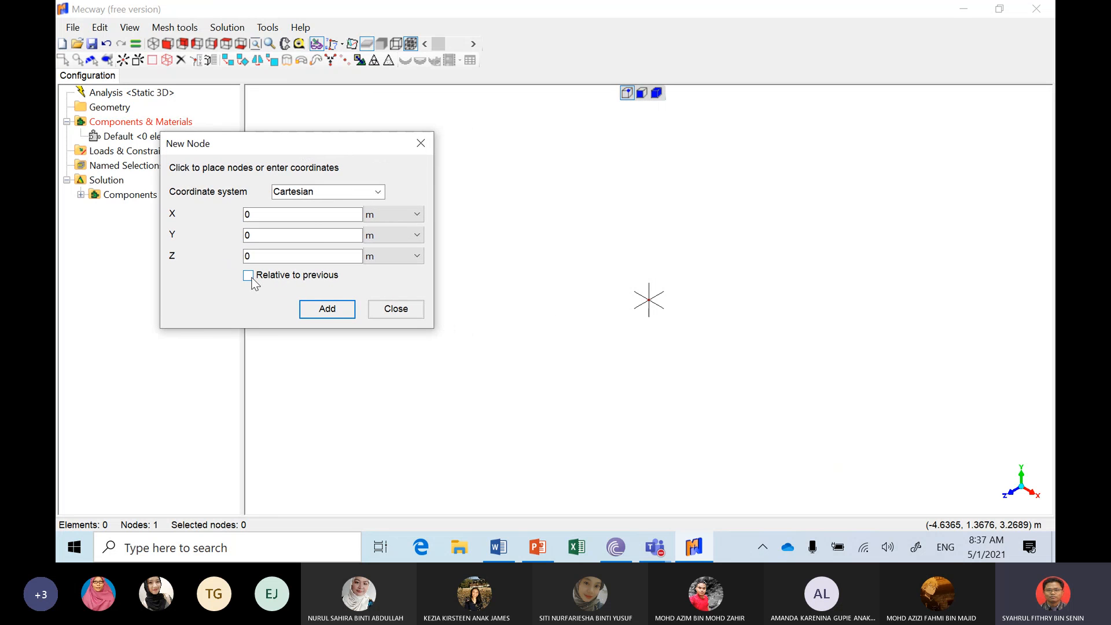
{"action": "double_click", "coordinate": [298, 215]}
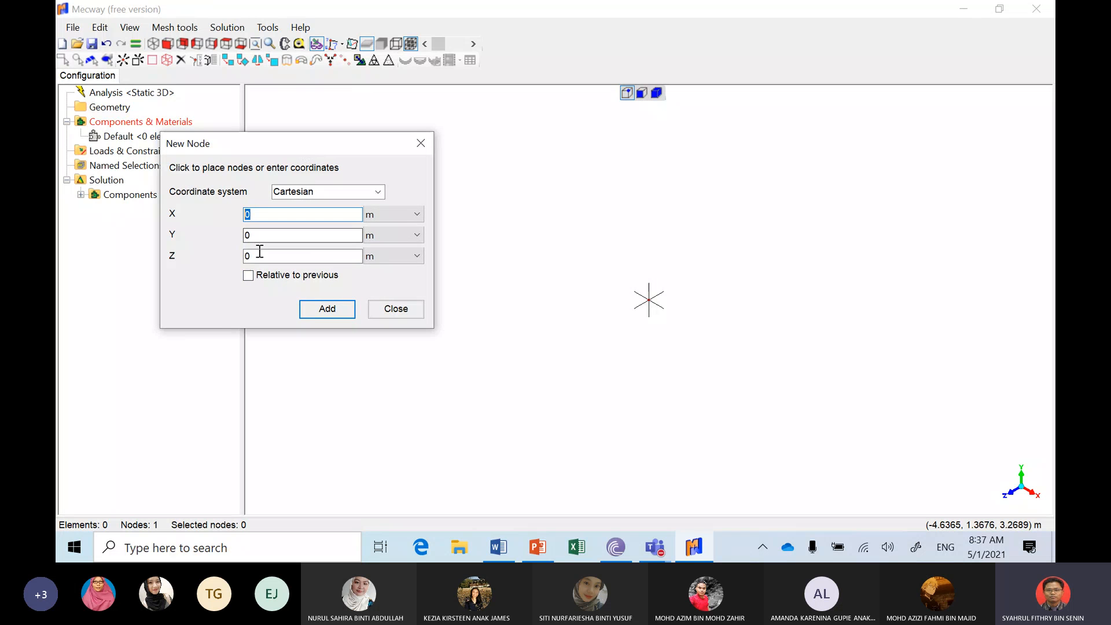
{"action": "type", "text": "1"}
{"action": "left_click", "coordinate": [320, 312]}
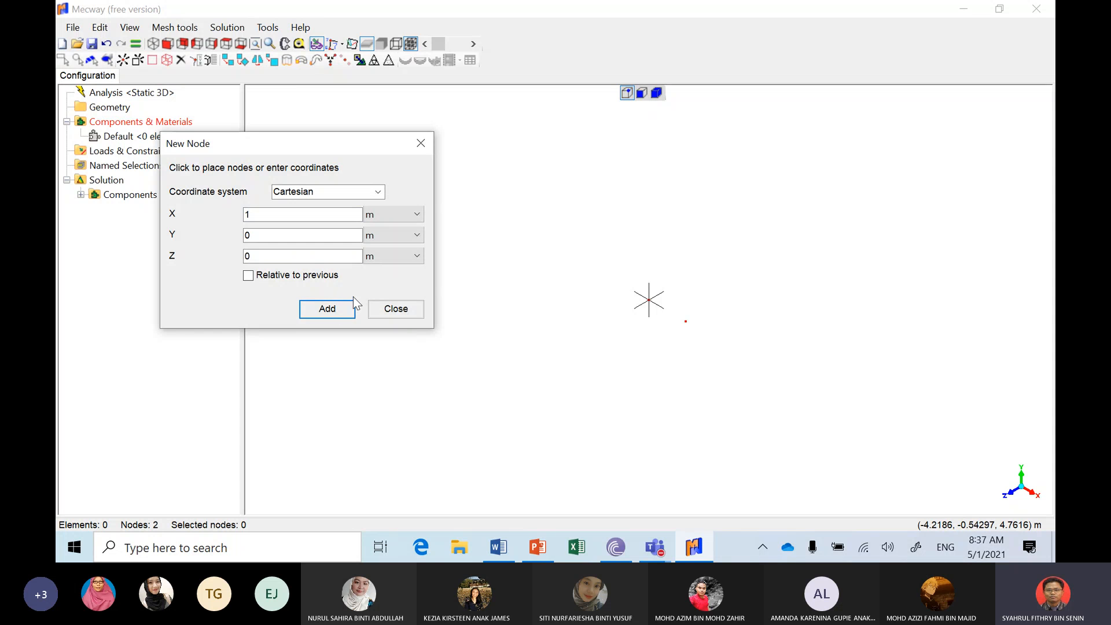
Add the two upper nodes at X 1, Y 0.3, Z 0 and X 0, Y 0.3, Z 0 m, and fit all nodes in the view
{"action": "left_click", "coordinate": [299, 238]}
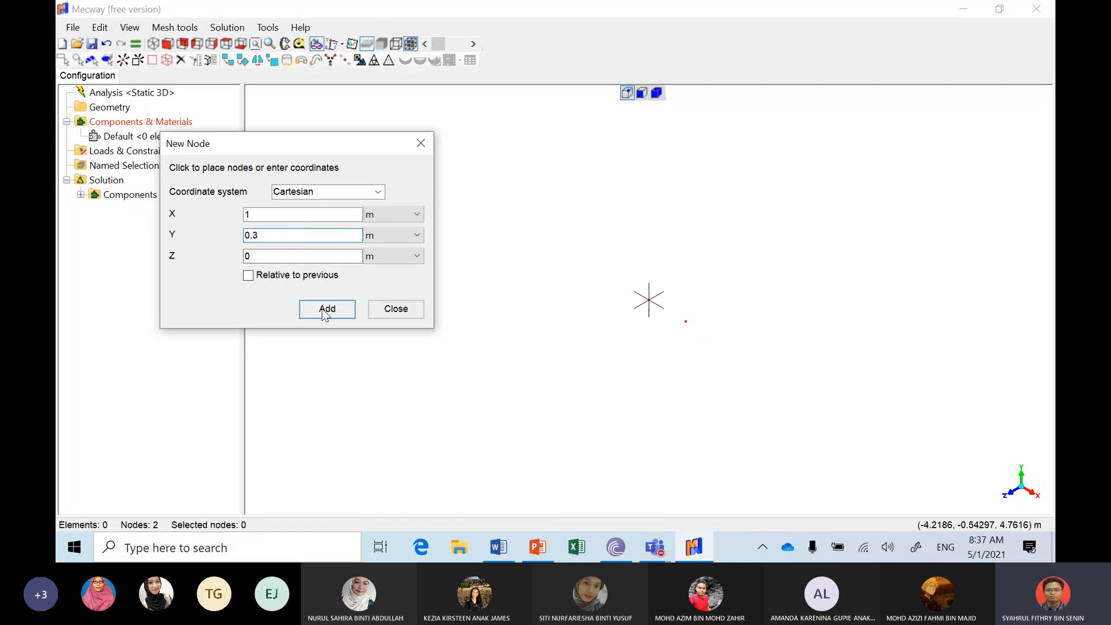
{"action": "left_click", "coordinate": [325, 312]}
{"action": "double_click", "coordinate": [307, 216]}
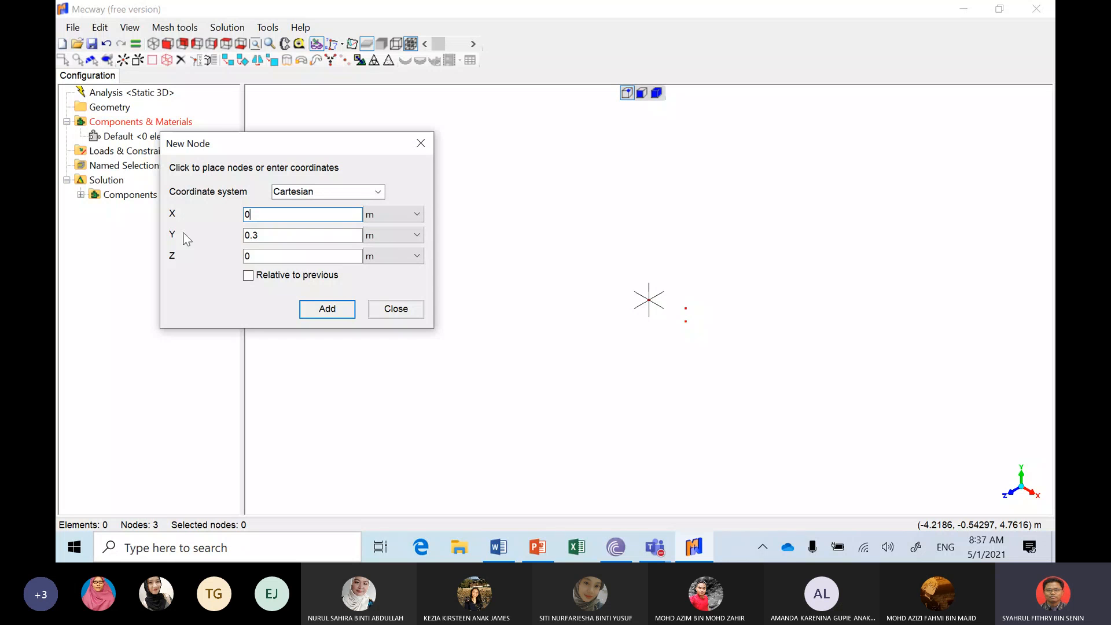
{"action": "left_click", "coordinate": [400, 310]}
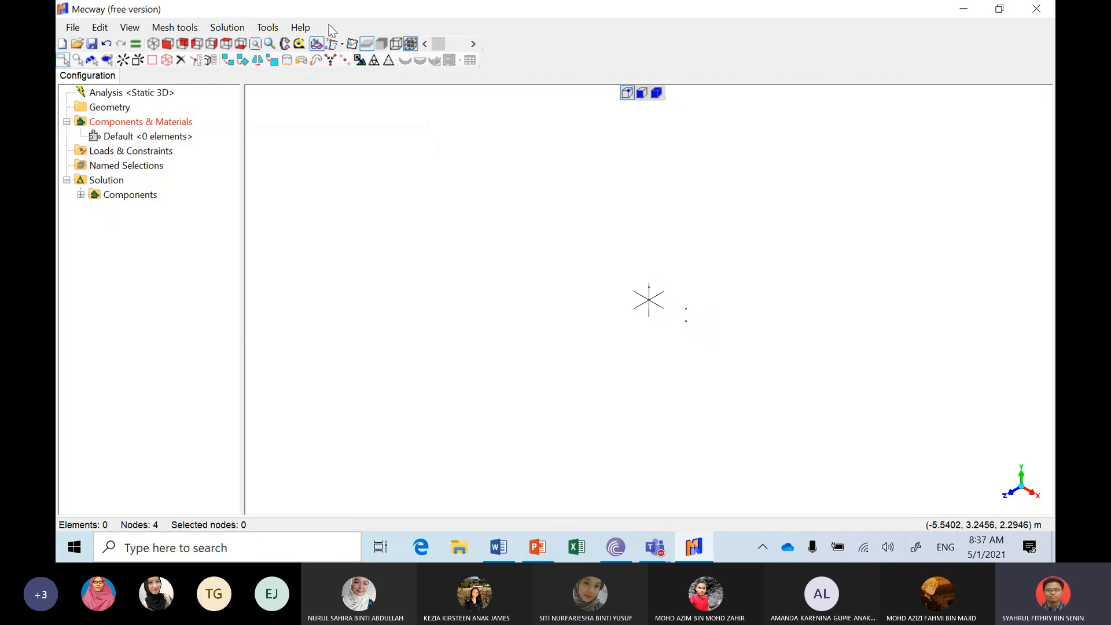
{"action": "left_click", "coordinate": [255, 43]}
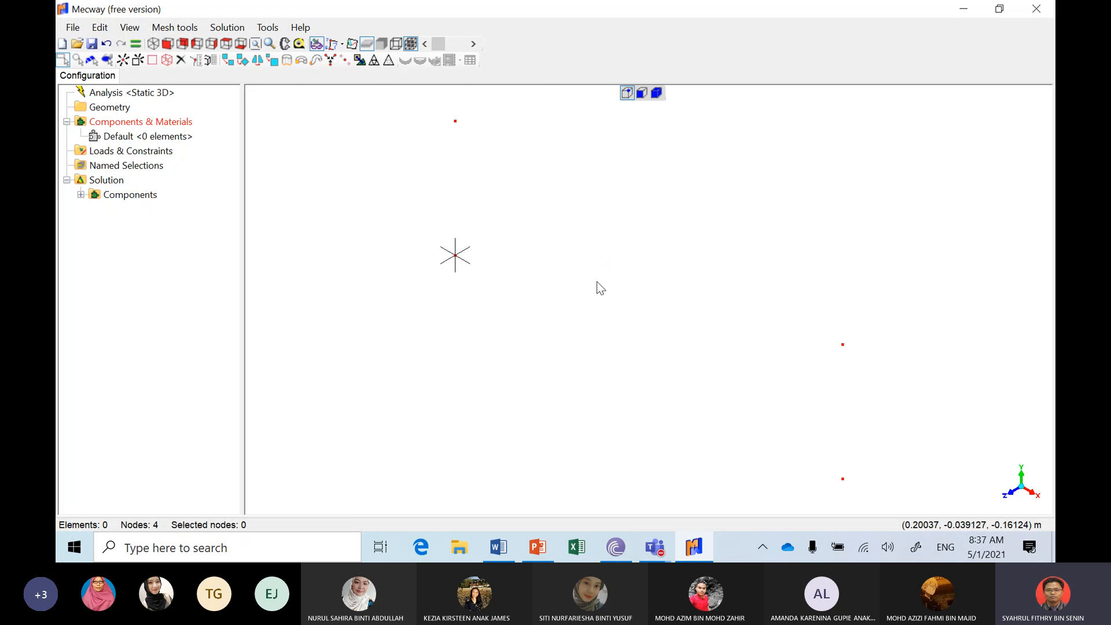
Switch to the PowerPoint presentation and insert a new blank slide after slide 13
{"action": "left_click", "coordinate": [551, 546]}
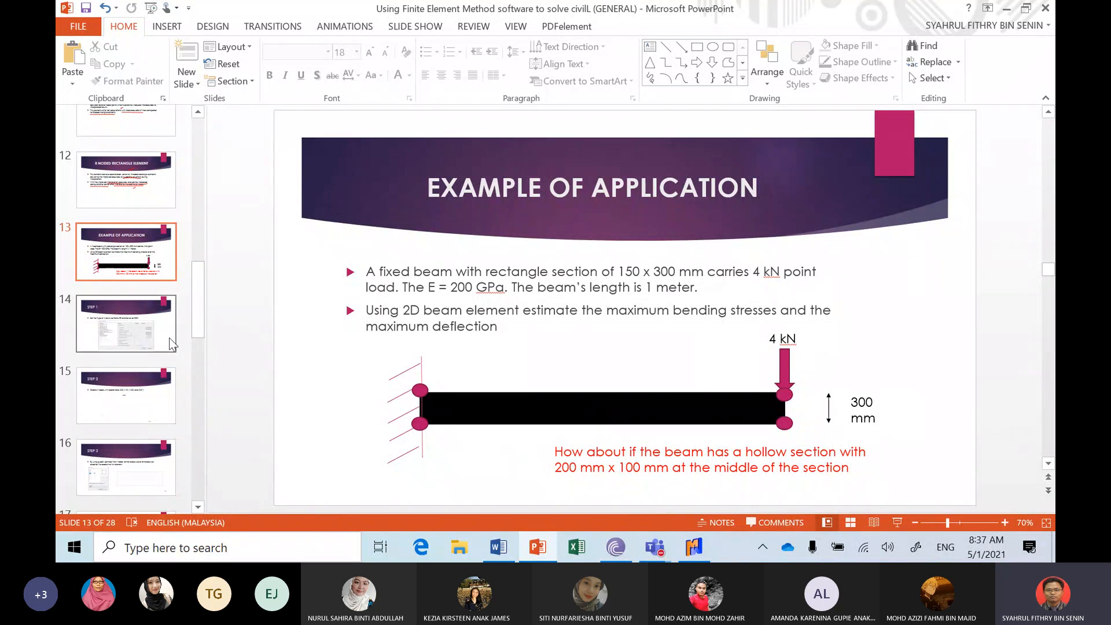
{"action": "right_click", "coordinate": [154, 295]}
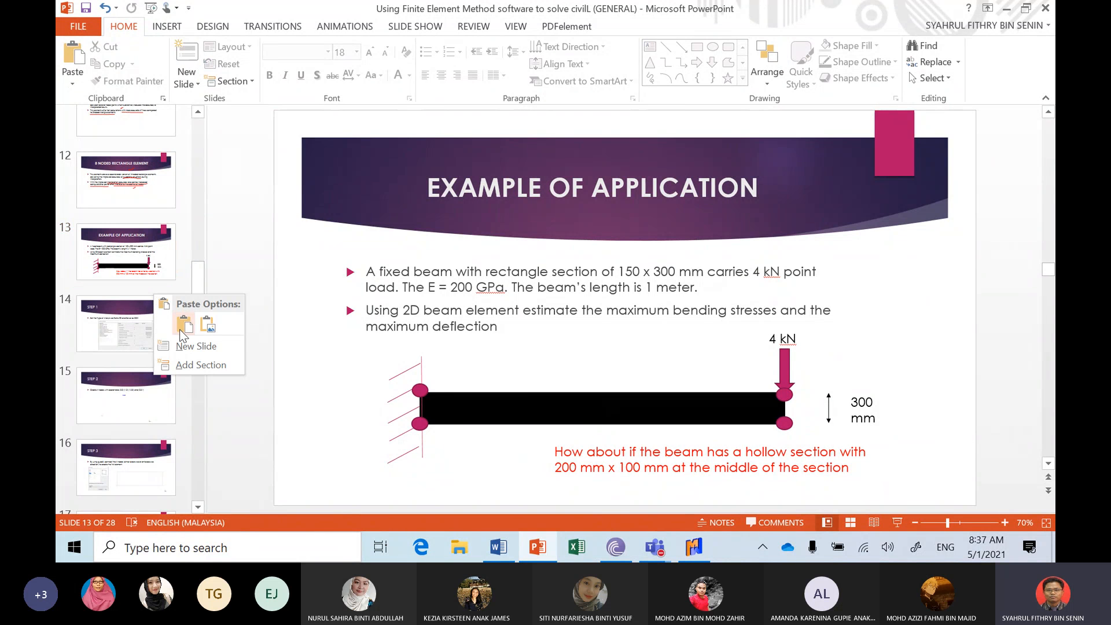
{"action": "left_click", "coordinate": [196, 346]}
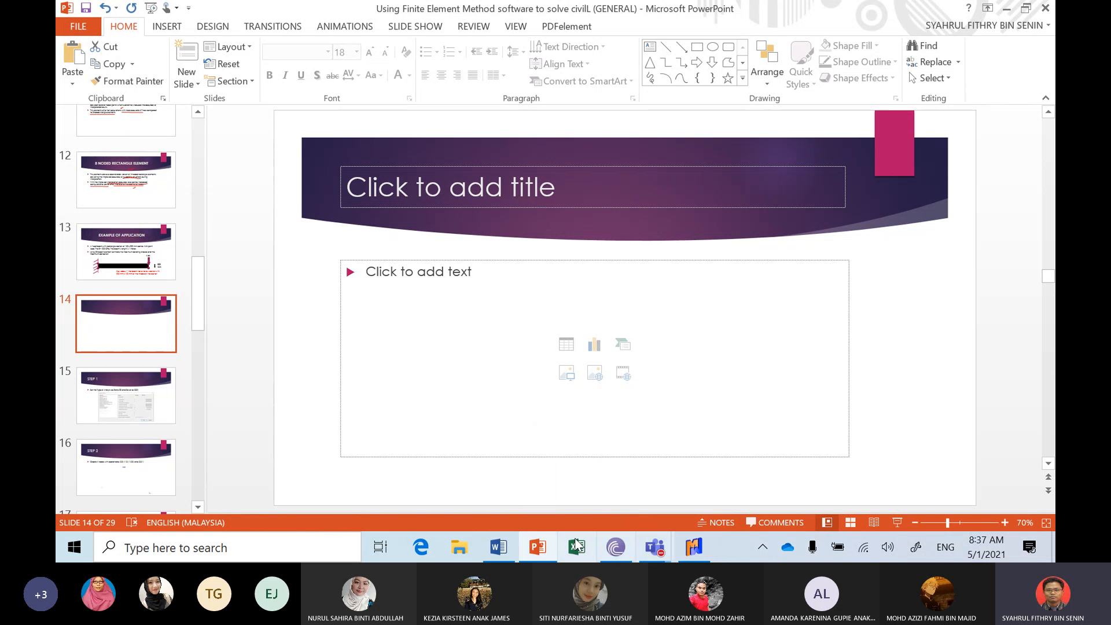
Switch to Excel, create a new blank workbook and maximize its window
{"action": "left_click", "coordinate": [577, 547]}
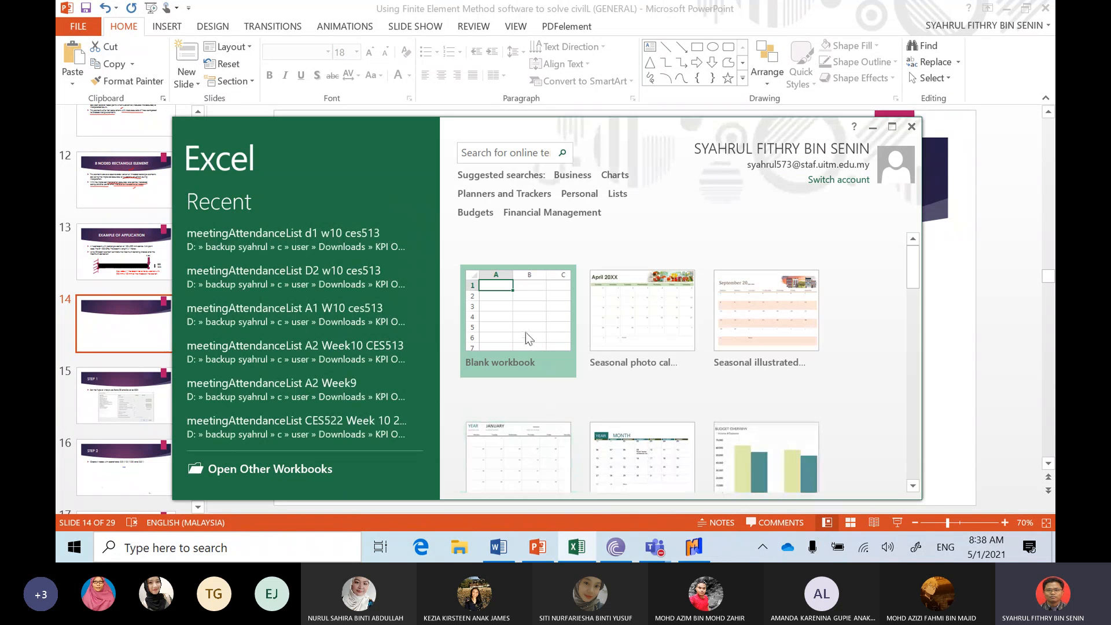
{"action": "left_click", "coordinate": [528, 339]}
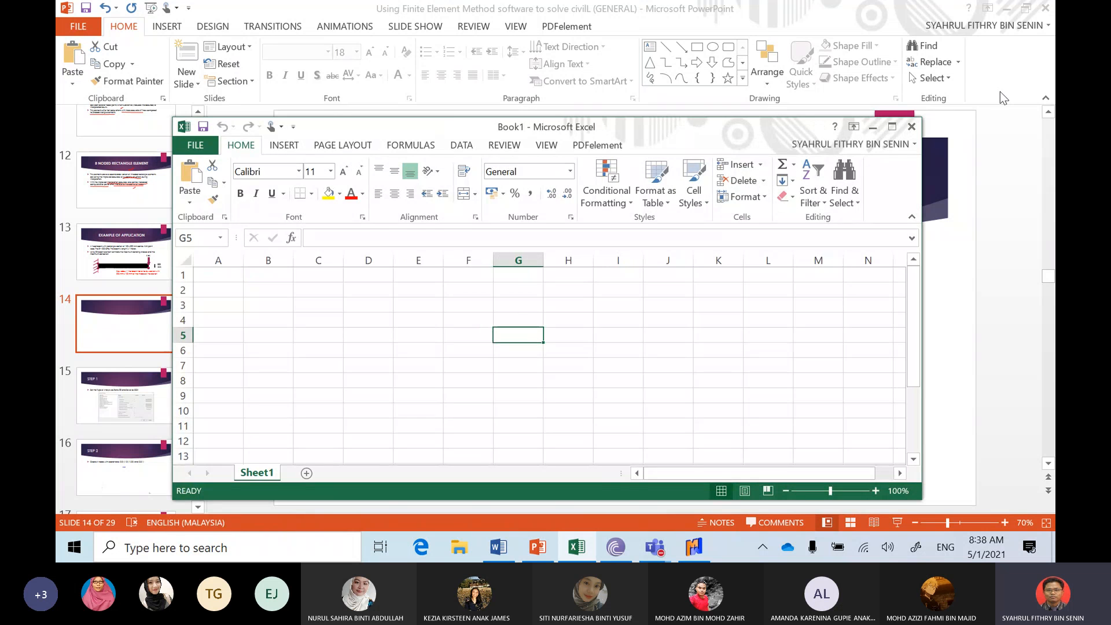
{"action": "left_click", "coordinate": [893, 126]}
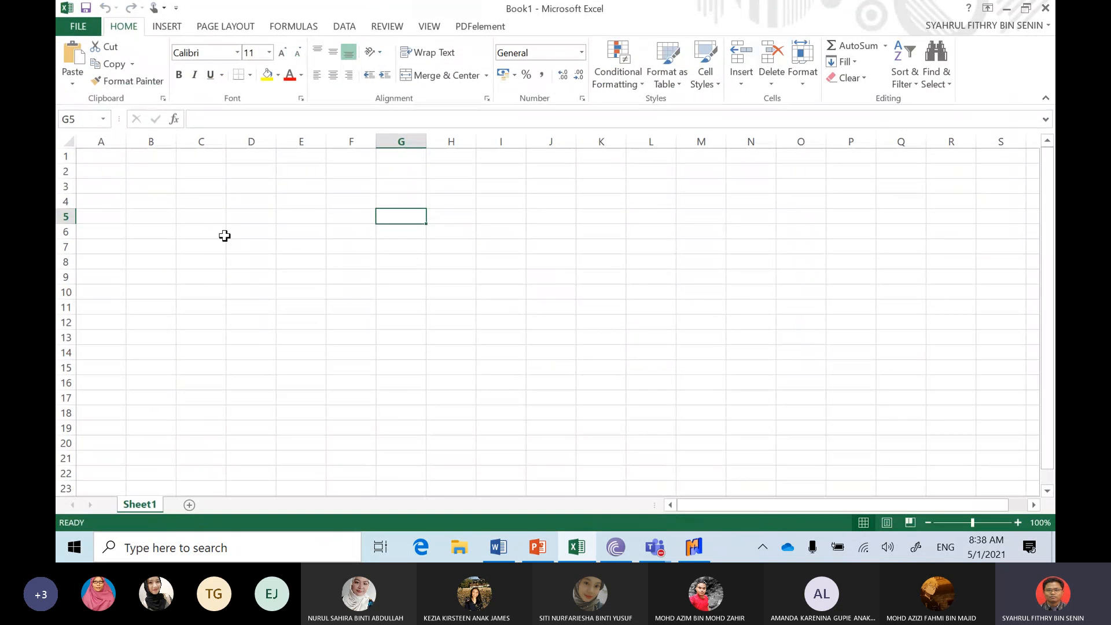
{"action": "left_click", "coordinate": [169, 26]}
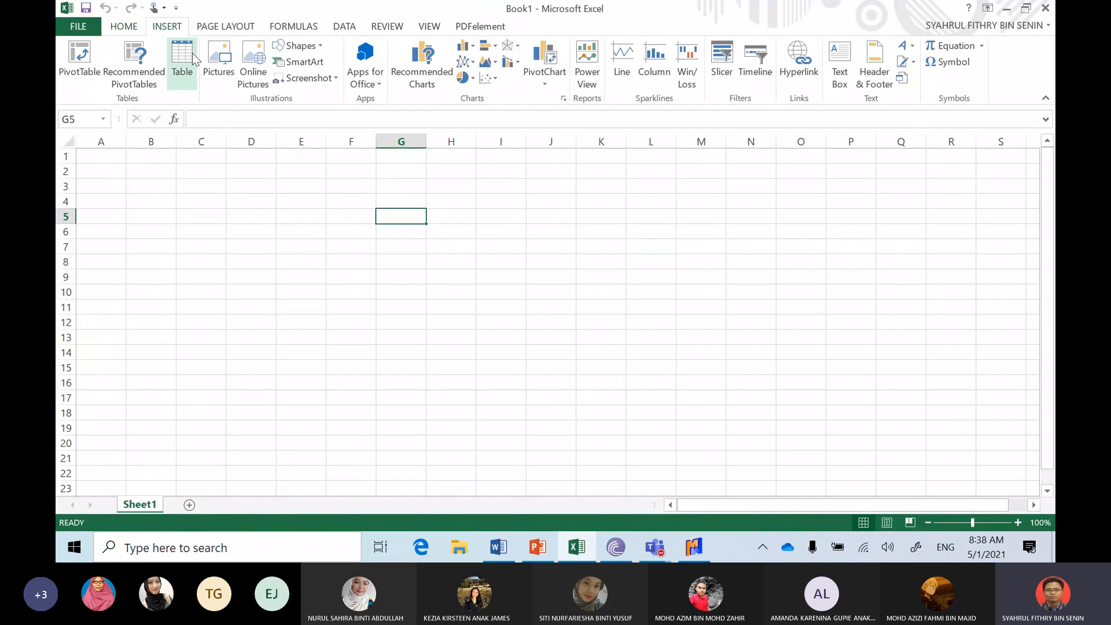
{"action": "left_click", "coordinate": [220, 75]}
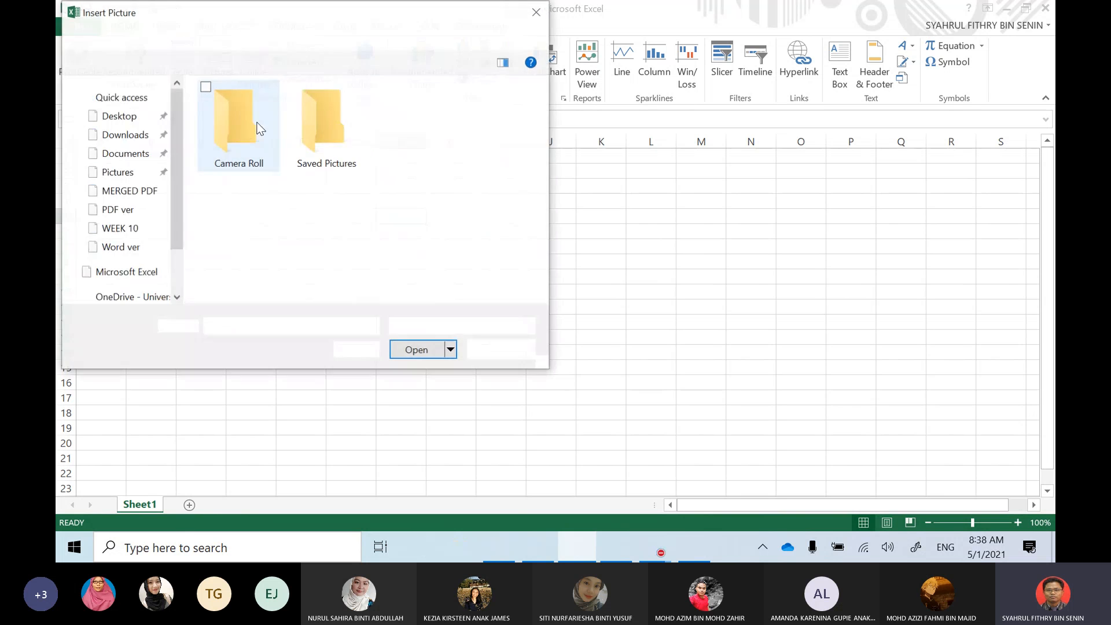
{"action": "left_click", "coordinate": [538, 17]}
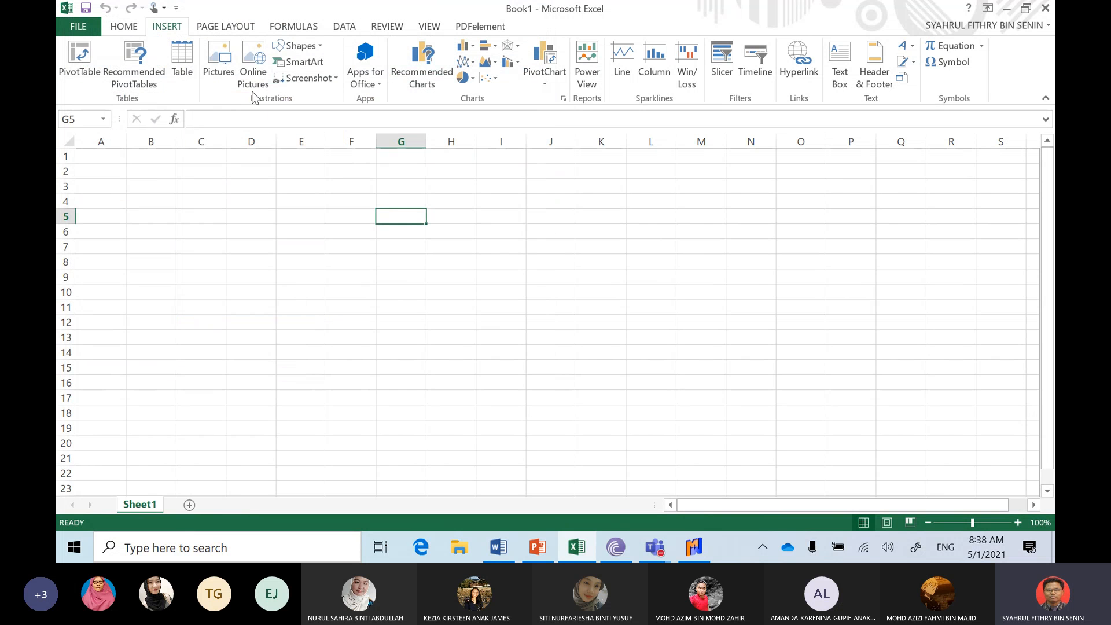
{"action": "left_click", "coordinate": [253, 81]}
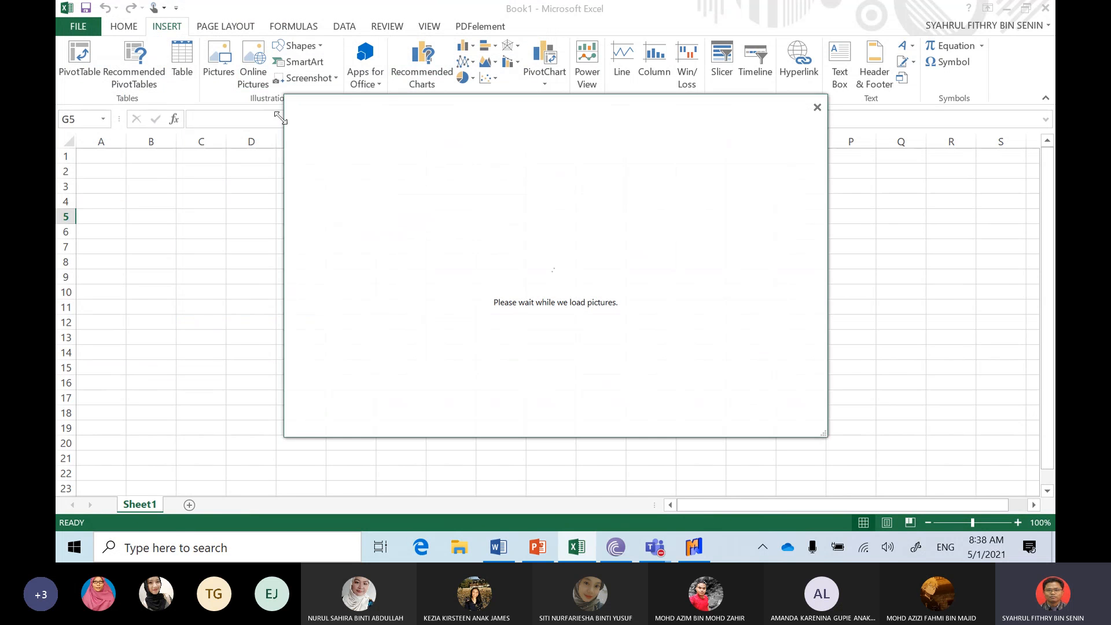
{"action": "left_click", "coordinate": [817, 109]}
Draw a beam rectangle about 19 x 3.4 cm over columns D to O, with a hollow rectangle about 3 x 1.2 cm at its middle
{"action": "left_click", "coordinate": [310, 47]}
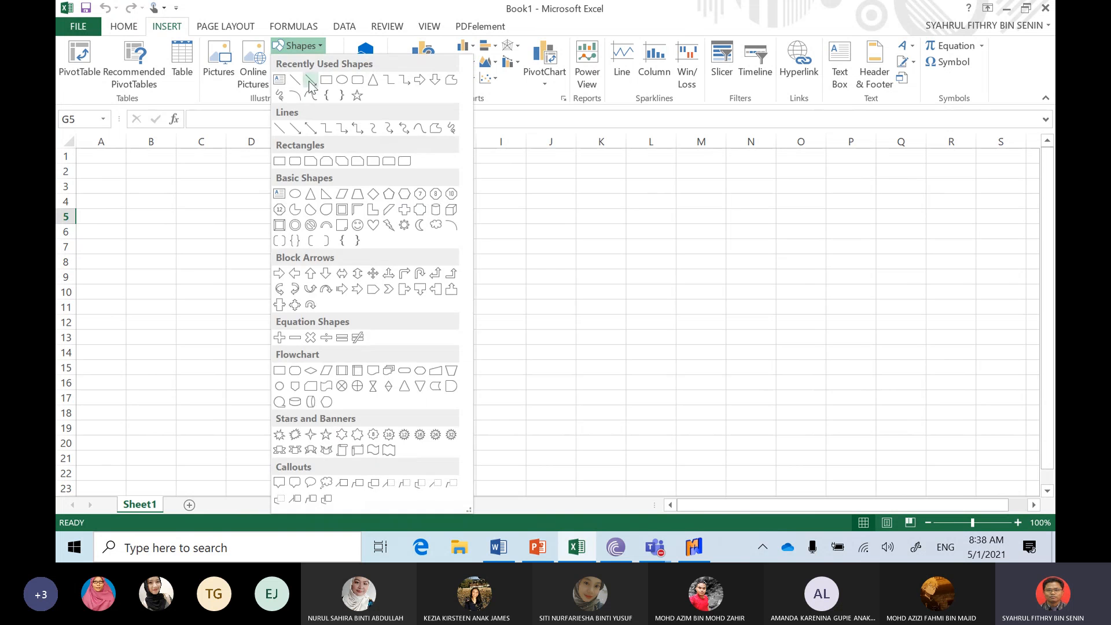
{"action": "left_click", "coordinate": [328, 90]}
{"action": "mouse_move", "coordinate": [251, 235]}
{"action": "left_mouse_down"}
{"action": "mouse_move", "coordinate": [613, 328]}
{"action": "mouse_move", "coordinate": [811, 336]}
{"action": "left_mouse_up"}
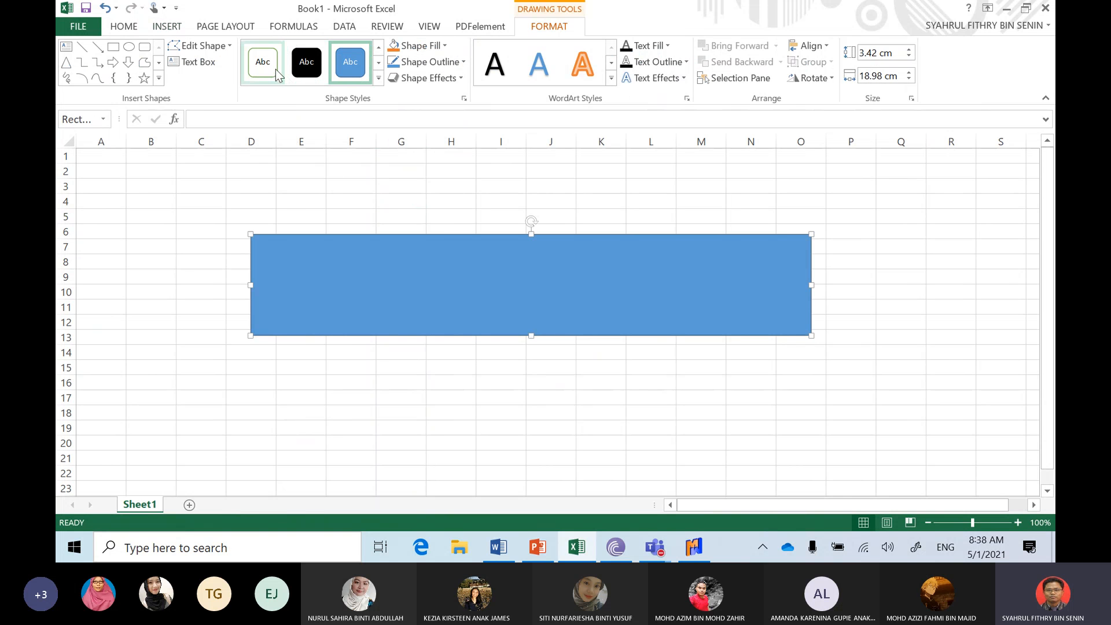
{"action": "left_click", "coordinate": [114, 46]}
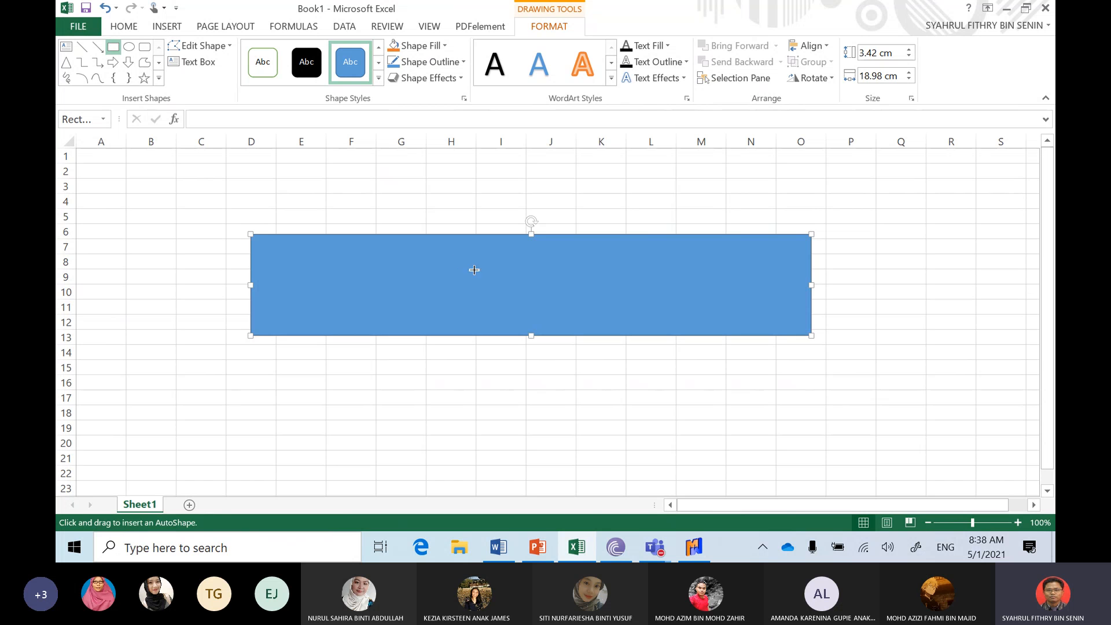
{"action": "left_click_drag", "start_coordinate": [496, 292], "coordinate": [563, 303]}
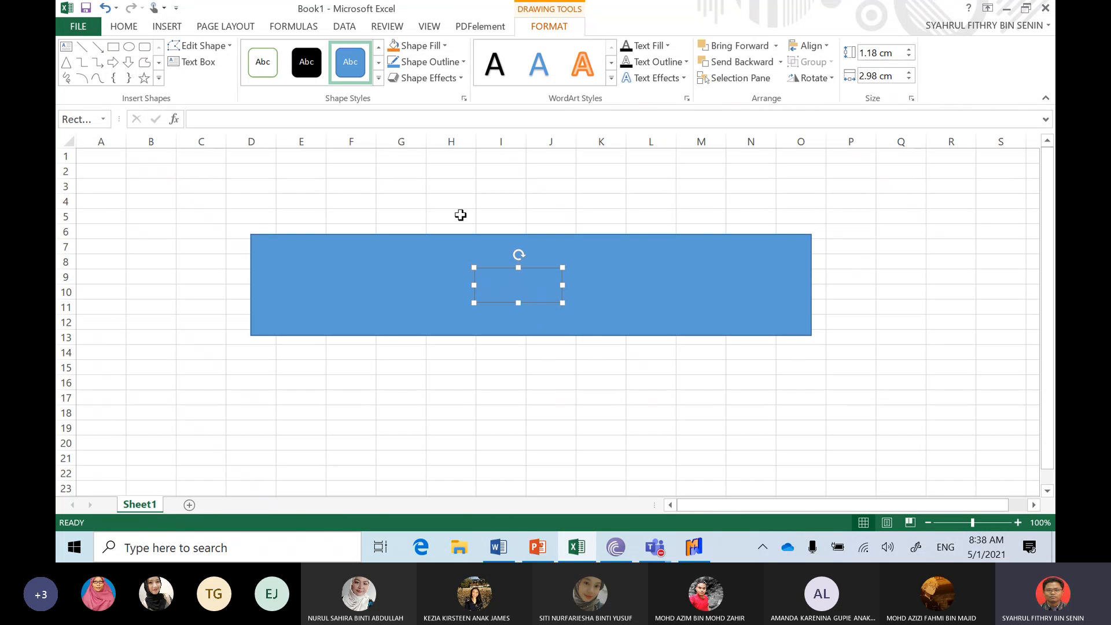
{"action": "left_click", "coordinate": [290, 380]}
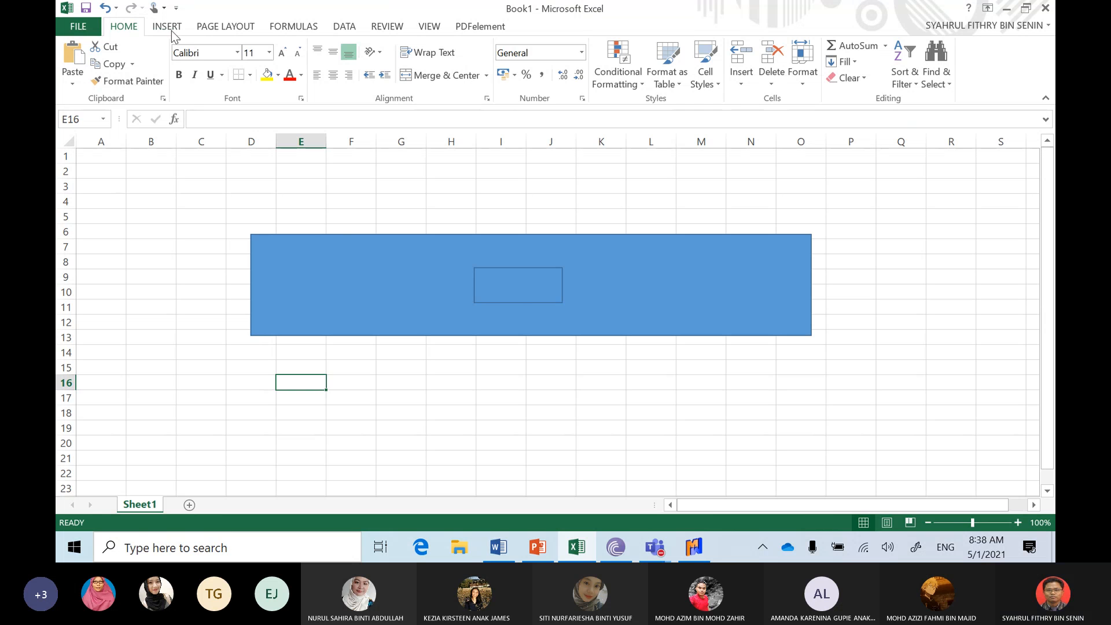
Label the beam's lower corners with the coordinates (0,0) in cell D14 and (1,0) in cell O14
{"action": "left_click", "coordinate": [243, 351]}
{"action": "type", "text": "(0,0"}
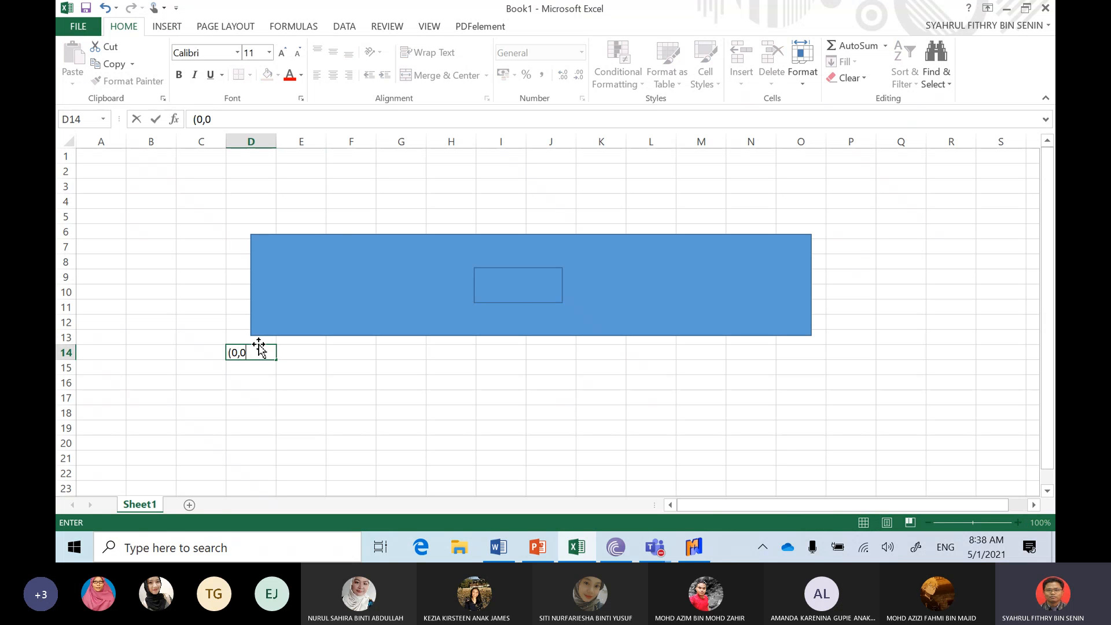
{"action": "left_click", "coordinate": [792, 356]}
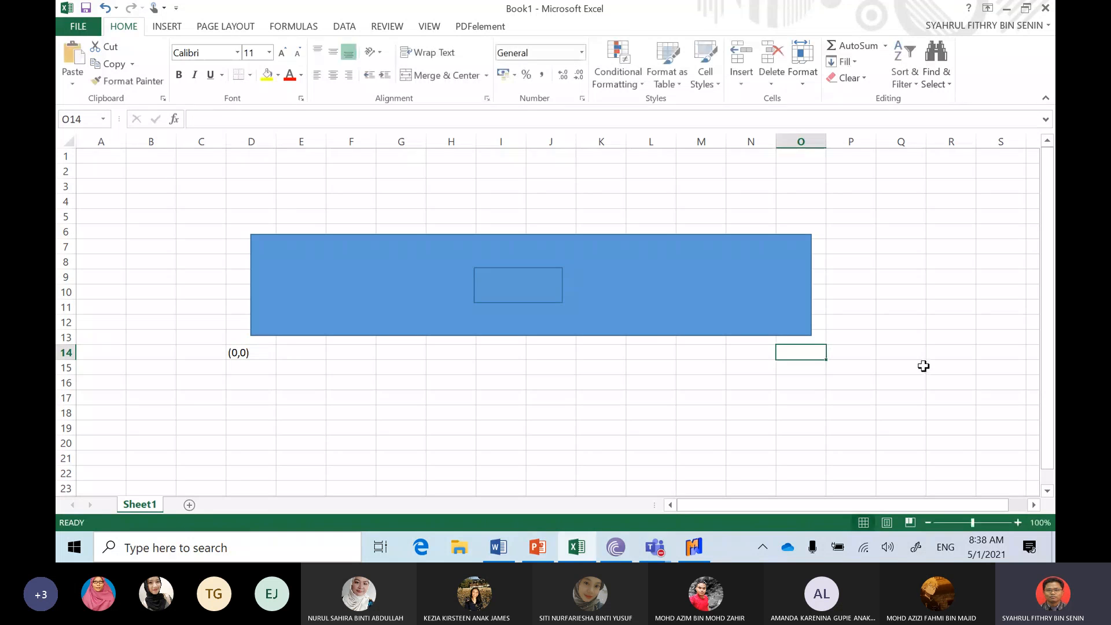
{"action": "type", "text": "(1,0"}
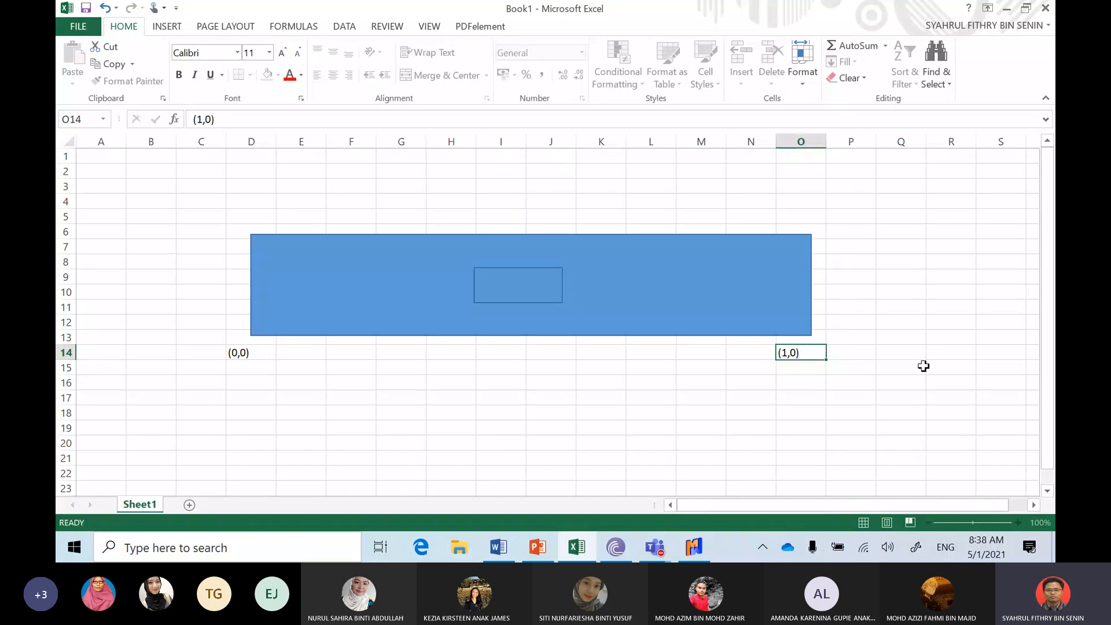
{"action": "key", "text": "Return"}
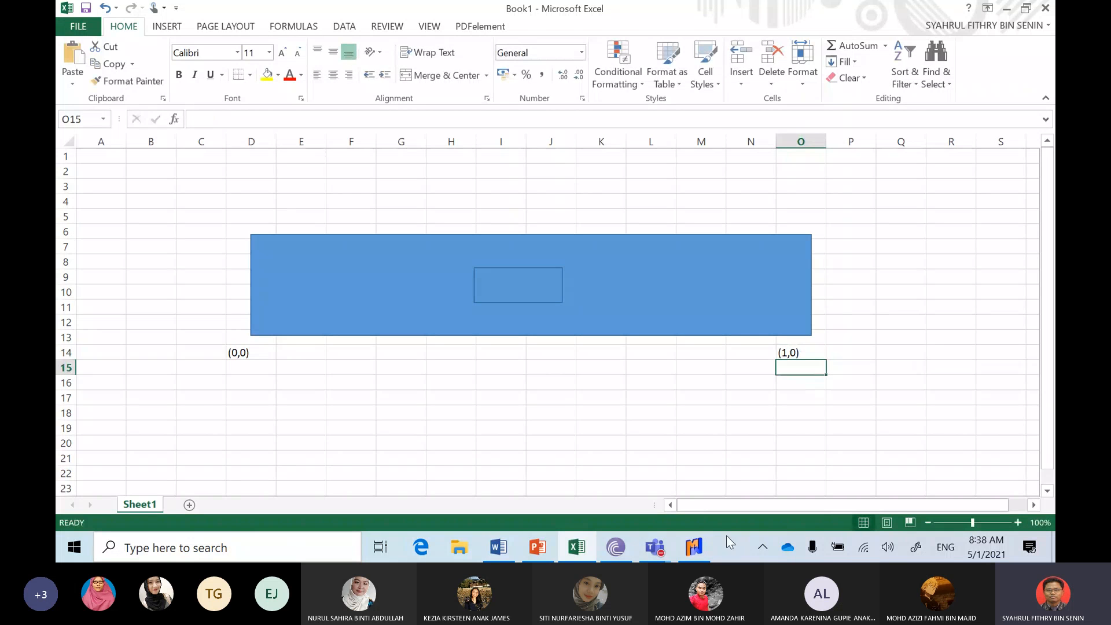
Check the hollow size on PowerPoint slide 13, and in the Excel sketch add a double-headed arrow about 3.1 cm long above the beam, labelled 200
{"action": "left_click", "coordinate": [539, 548]}
{"action": "key", "text": "Up"}
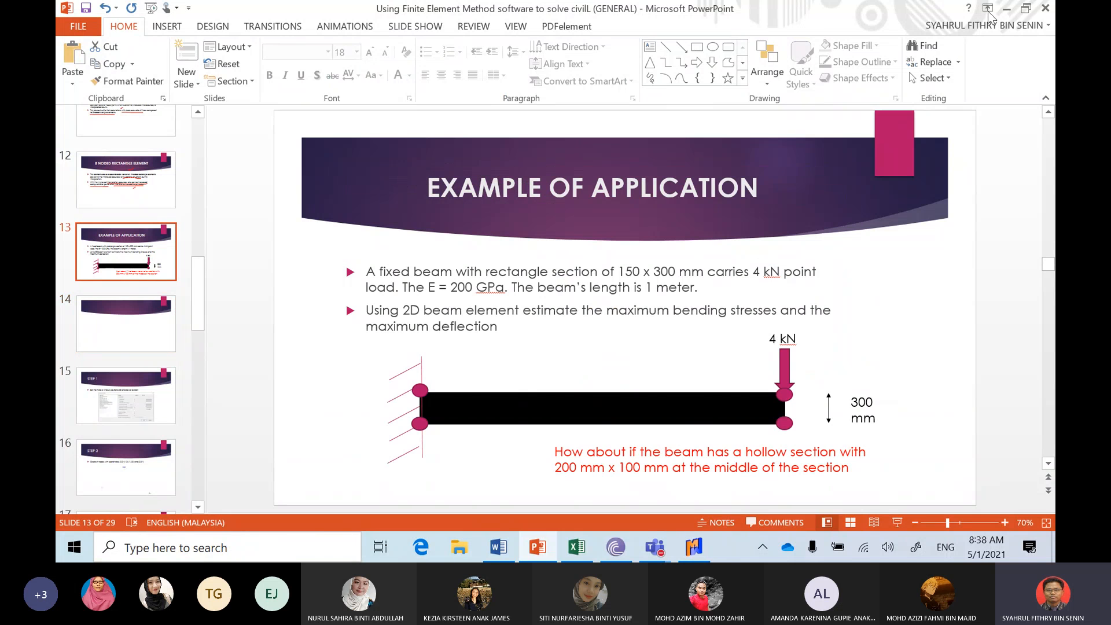
{"action": "key", "text": "alt+Tab"}
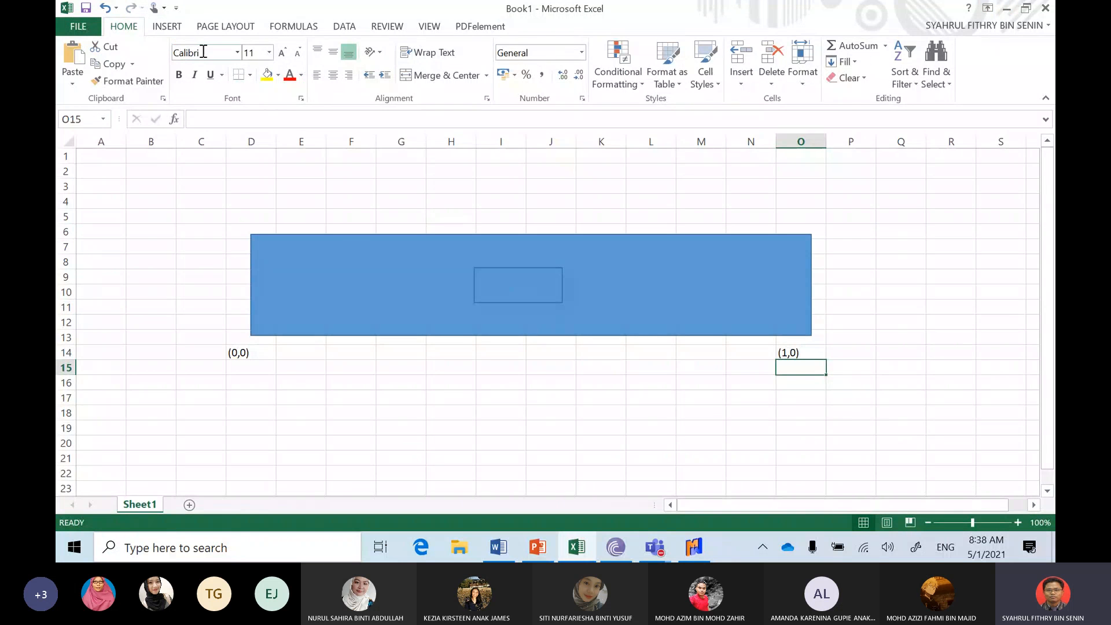
{"action": "left_click", "coordinate": [178, 31]}
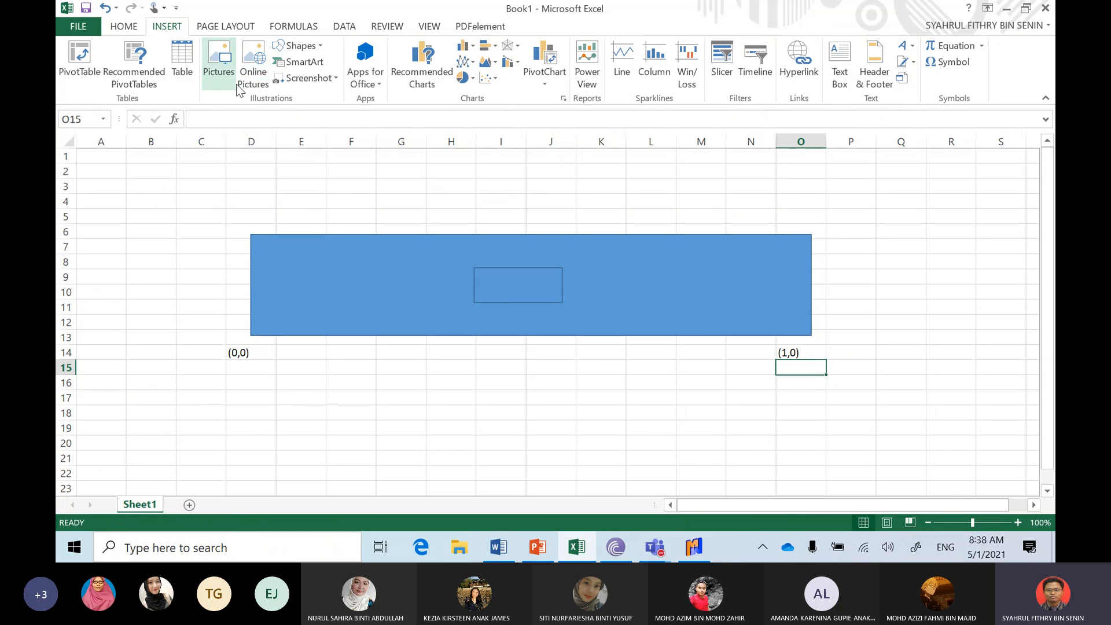
{"action": "left_click", "coordinate": [298, 46]}
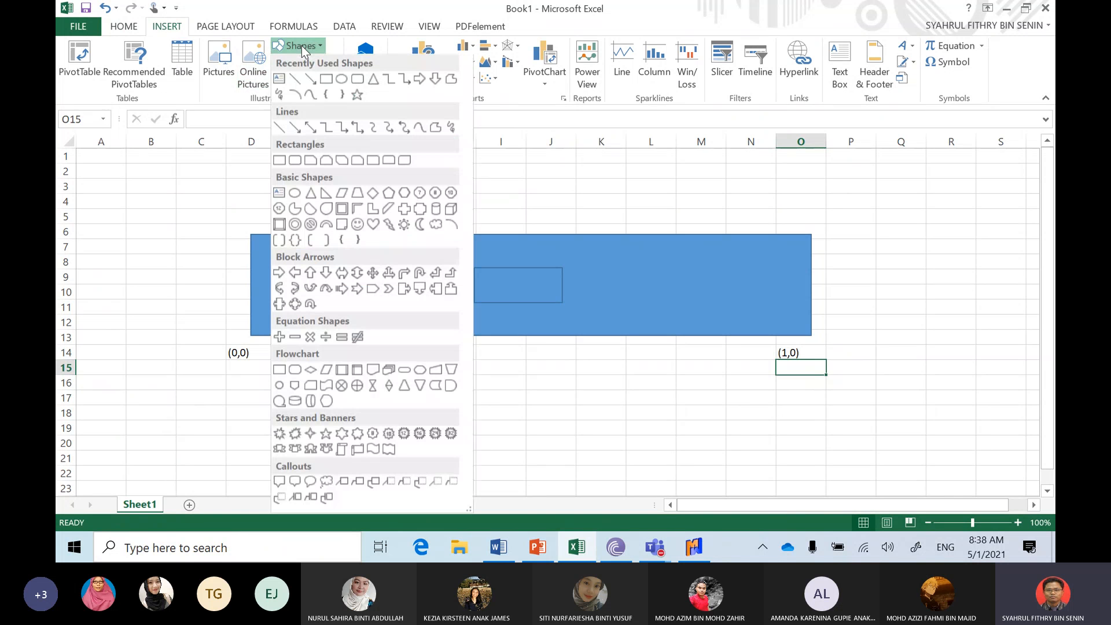
{"action": "left_click", "coordinate": [311, 128]}
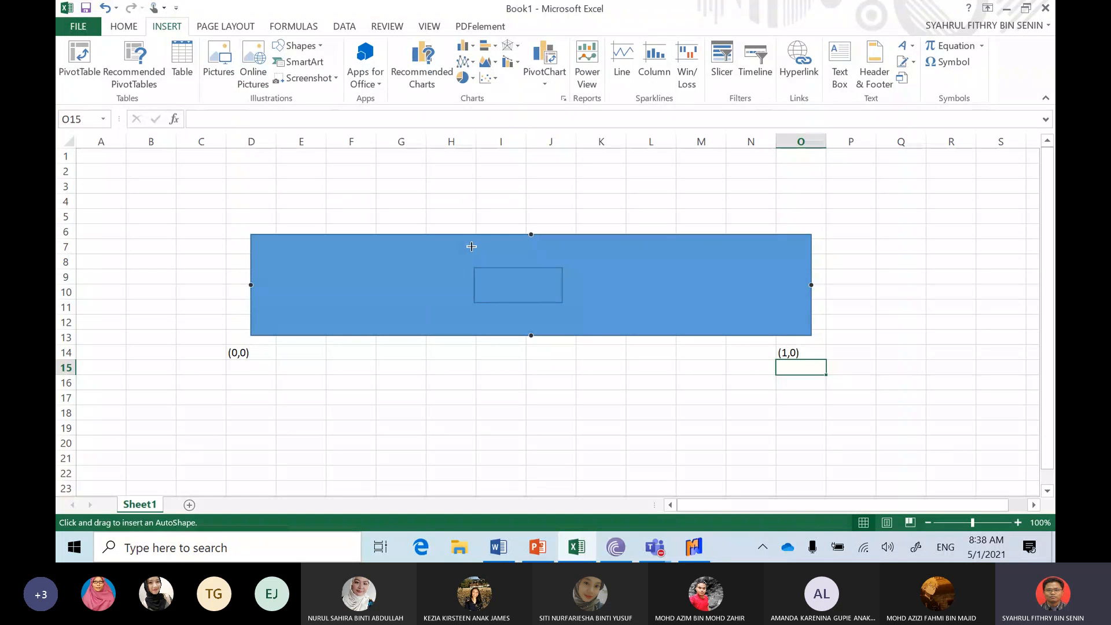
{"action": "mouse_move", "coordinate": [564, 252]}
{"action": "left_mouse_down"}
{"action": "mouse_move", "coordinate": [474, 247]}
{"action": "mouse_move", "coordinate": [538, 231]}
{"action": "mouse_move", "coordinate": [538, 217]}
{"action": "left_mouse_up"}
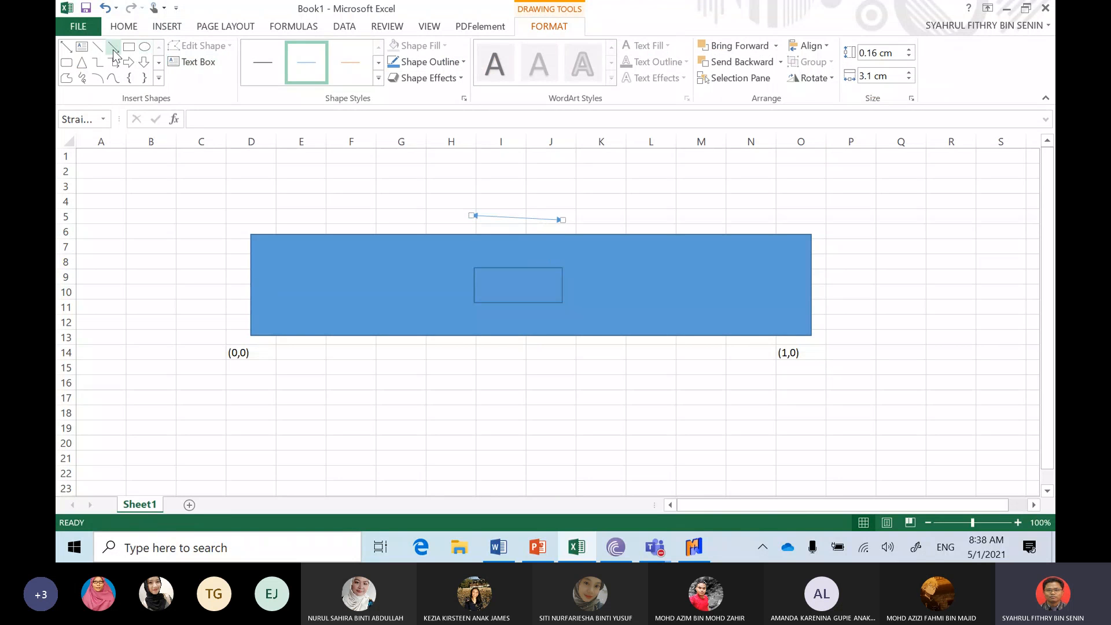
{"action": "left_click", "coordinate": [82, 46]}
{"action": "left_click_drag", "start_coordinate": [490, 192], "coordinate": [558, 204]}
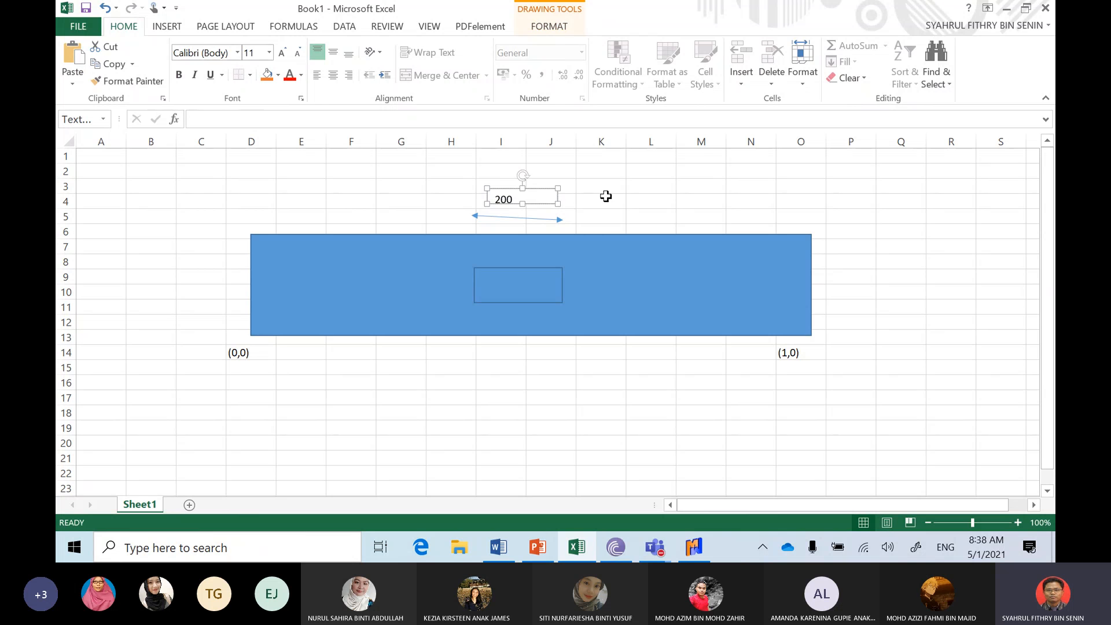
{"action": "left_click", "coordinate": [606, 196]}
Add a vertical double-headed arrow about 1.1 cm long beyond the beam's right end, with a text box reading 100 beside it
{"action": "left_click", "coordinate": [165, 27]}
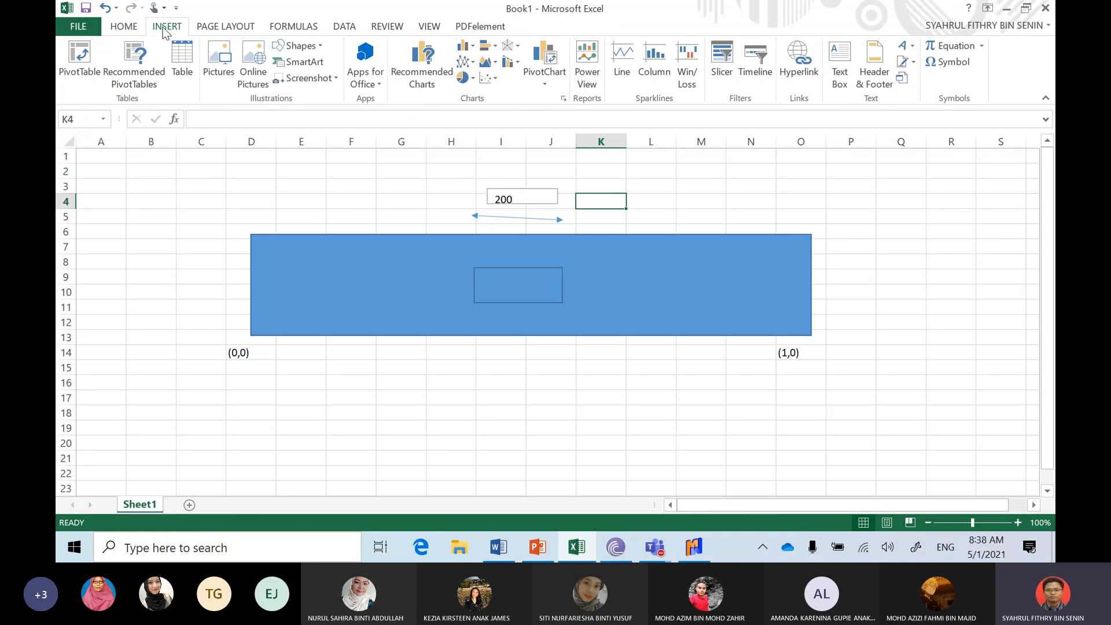
{"action": "left_click", "coordinate": [298, 46]}
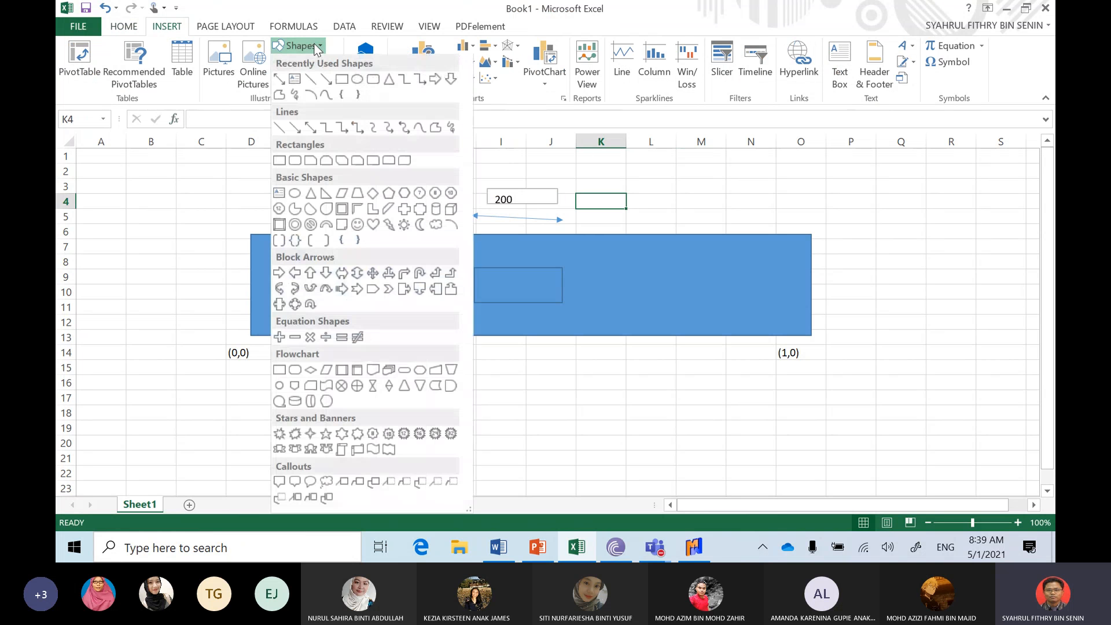
{"action": "left_click", "coordinate": [279, 80]}
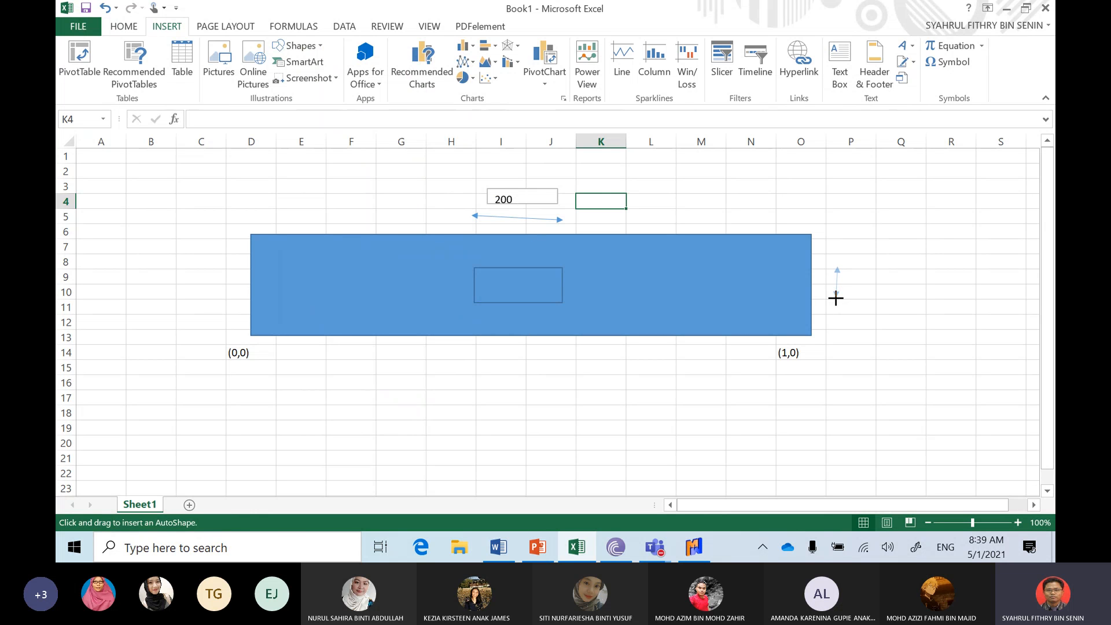
{"action": "left_click_drag", "start_coordinate": [836, 298], "coordinate": [836, 296]}
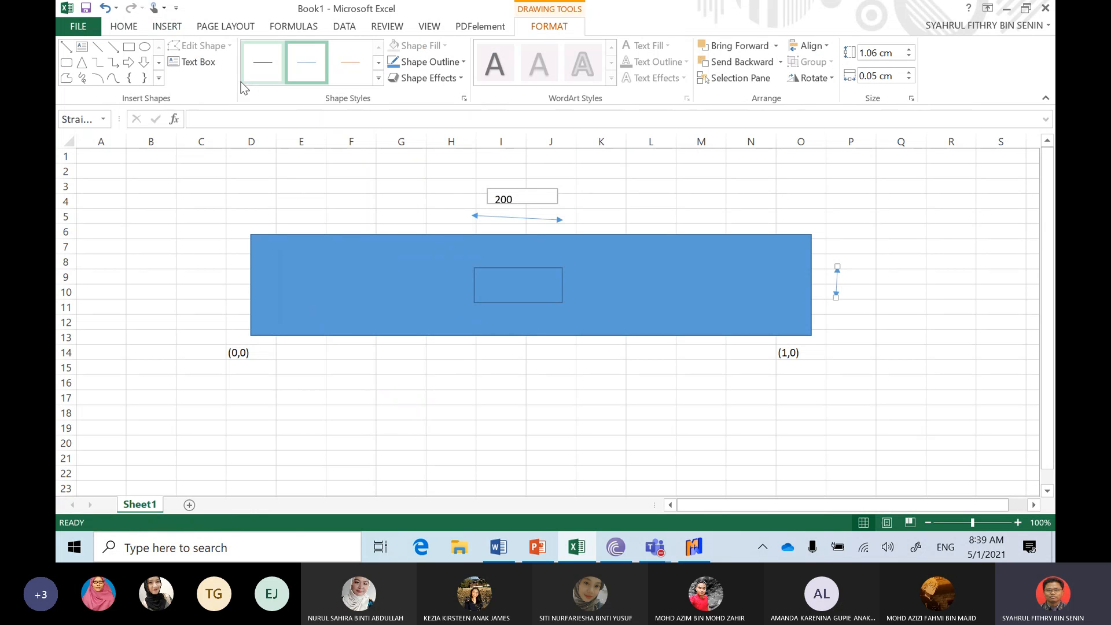
{"action": "left_click", "coordinate": [82, 48]}
{"action": "left_click_drag", "start_coordinate": [852, 279], "coordinate": [894, 296]}
{"action": "type", "text": "200"}
{"action": "key", "text": "BackSpace"}
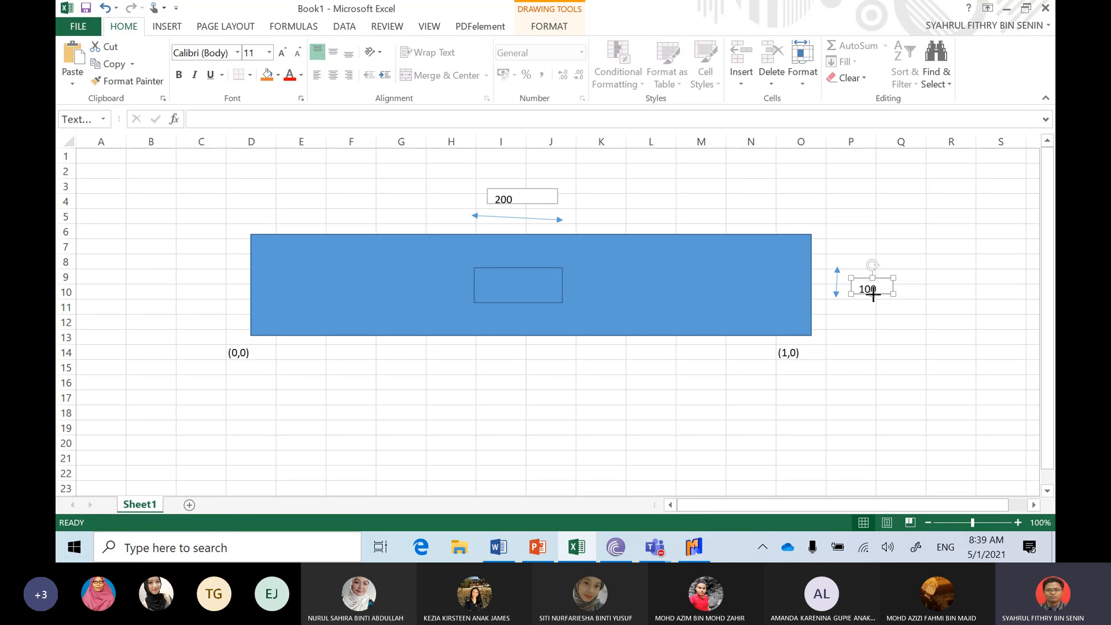
{"action": "left_click", "coordinate": [910, 293]}
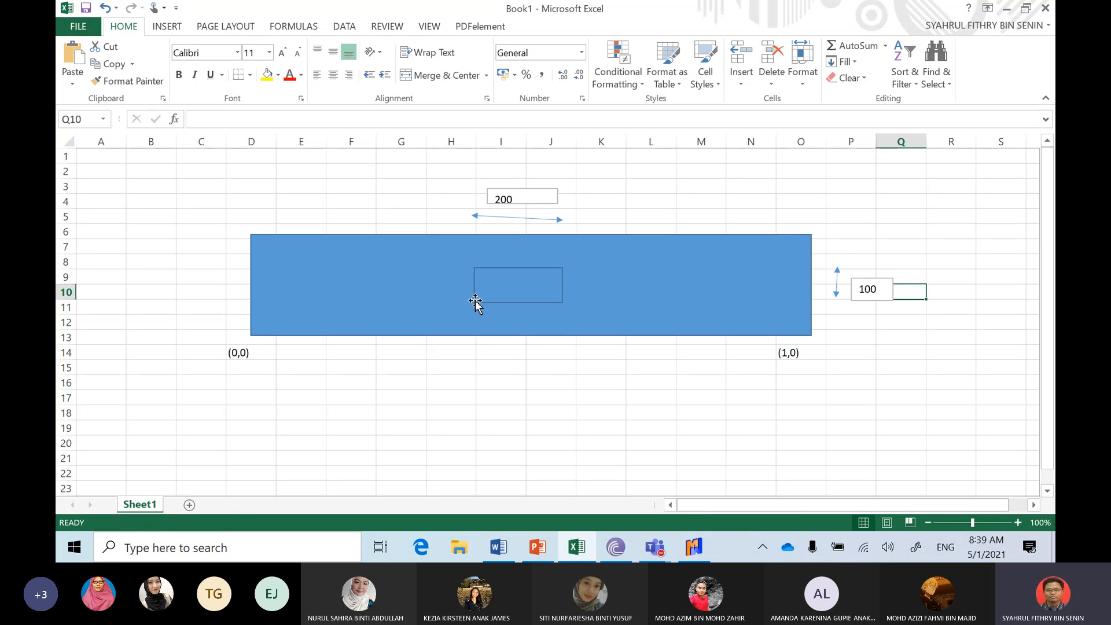
Mark the hollow rectangle's lower-left corner with a small oval about 0.4 cm across, styled with a black fill
{"action": "left_click", "coordinate": [475, 301]}
{"action": "left_click", "coordinate": [460, 216]}
{"action": "left_click", "coordinate": [167, 28]}
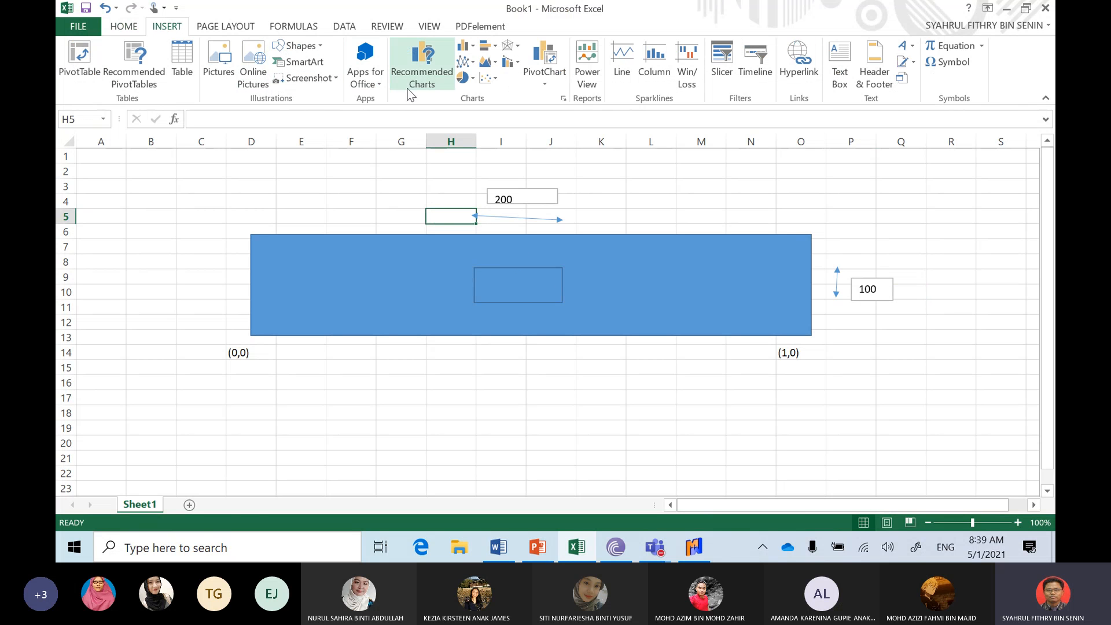
{"action": "left_click", "coordinate": [298, 45]}
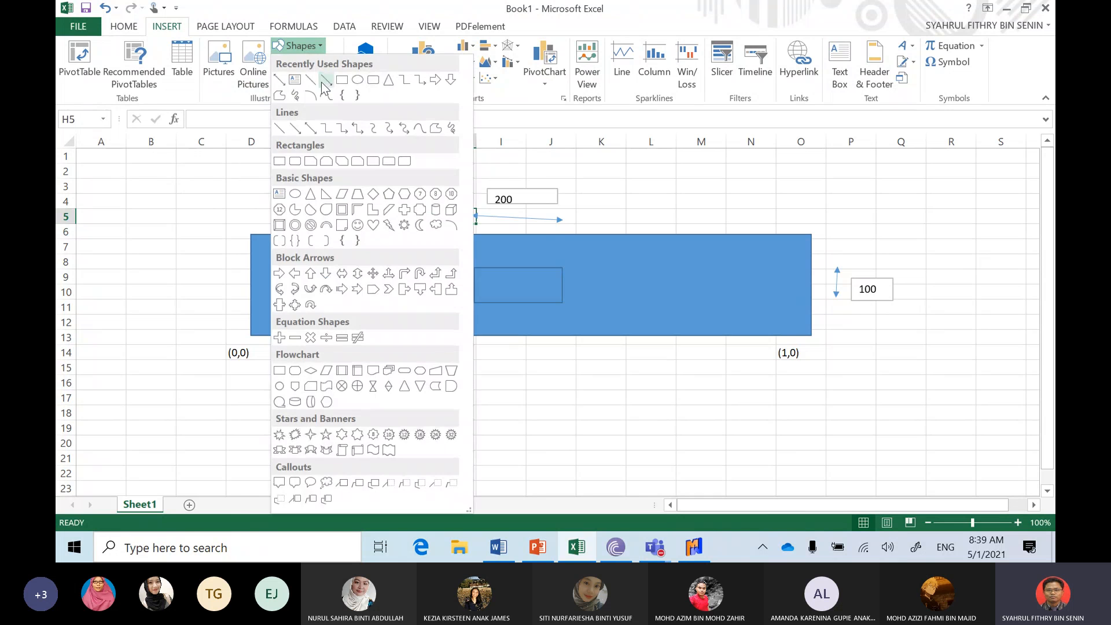
{"action": "left_click", "coordinate": [351, 83]}
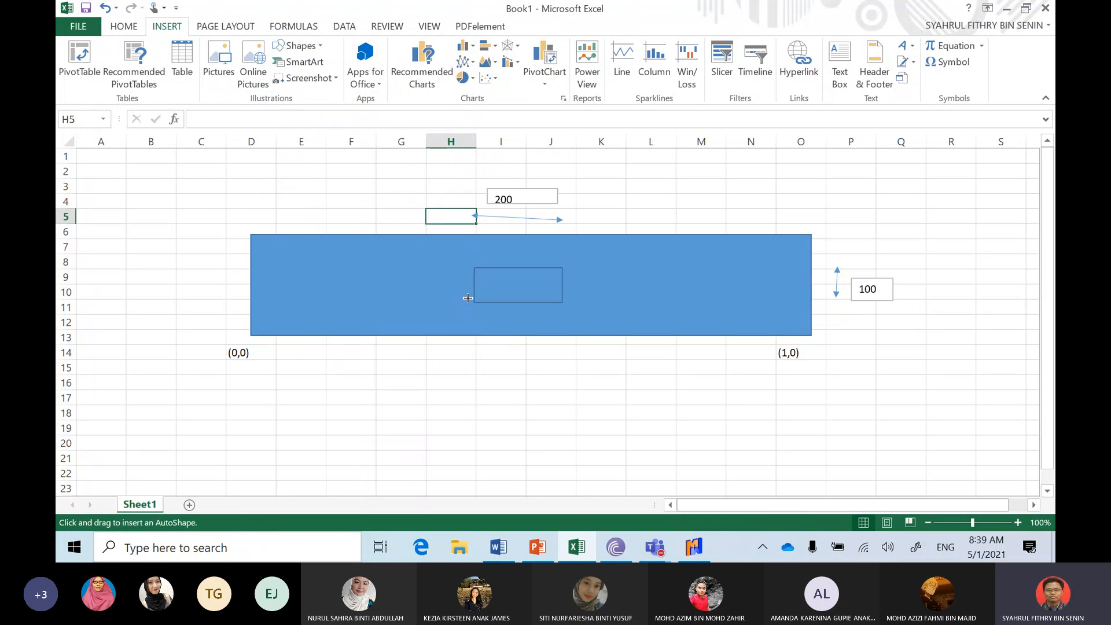
{"action": "left_click_drag", "start_coordinate": [481, 311], "coordinate": [481, 312]}
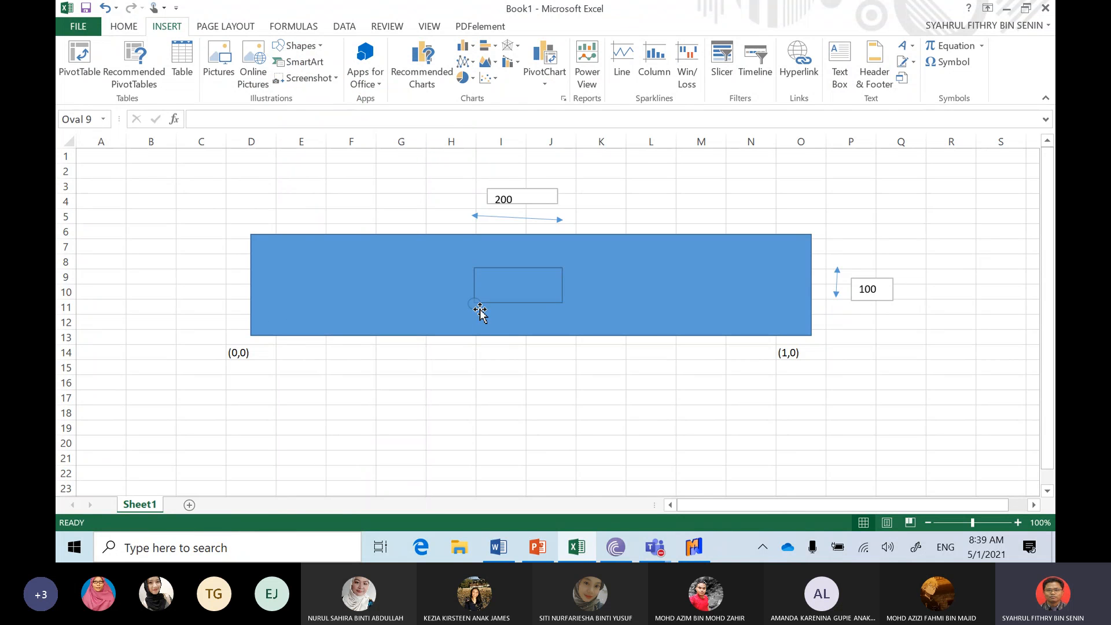
{"action": "left_click", "coordinate": [307, 62]}
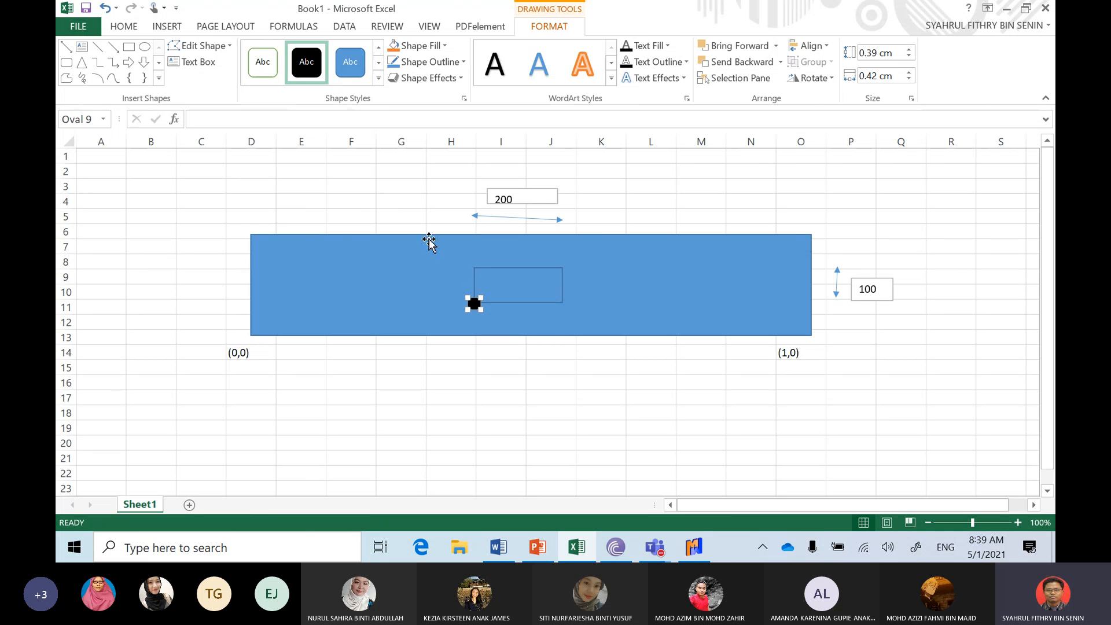
{"action": "left_click", "coordinate": [422, 230]}
{"action": "left_click", "coordinate": [475, 304]}
{"action": "right_click", "coordinate": [475, 303]}
{"action": "left_click", "coordinate": [509, 58]}
{"action": "left_click", "coordinate": [595, 188]}
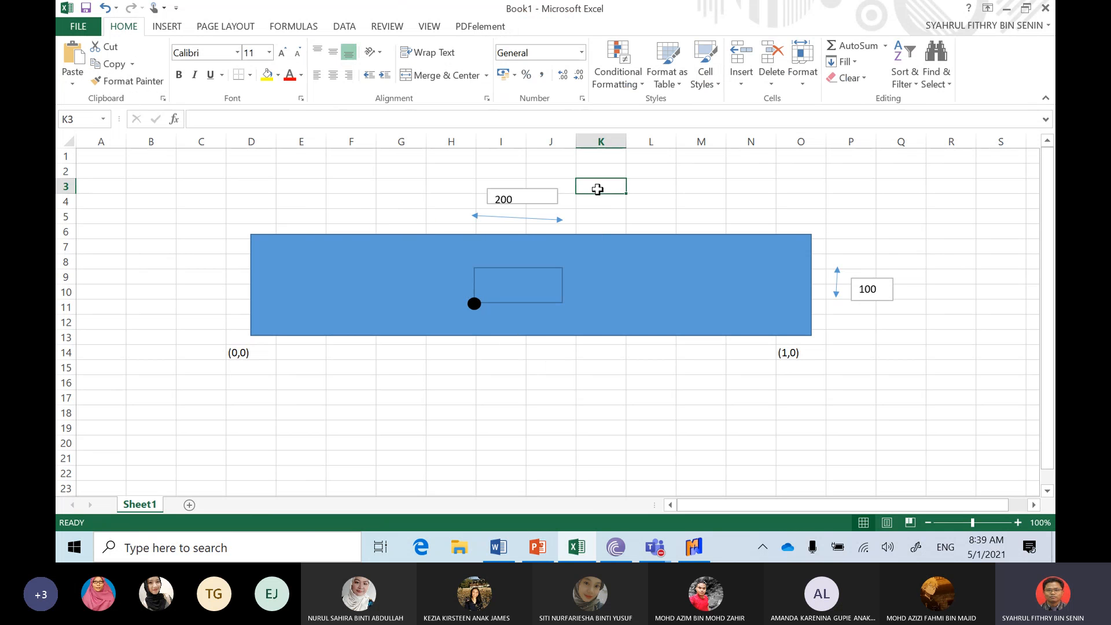
Paste three copies of the black dot and place them on the hollow rectangle's remaining three corners
{"action": "right_click", "coordinate": [599, 189]}
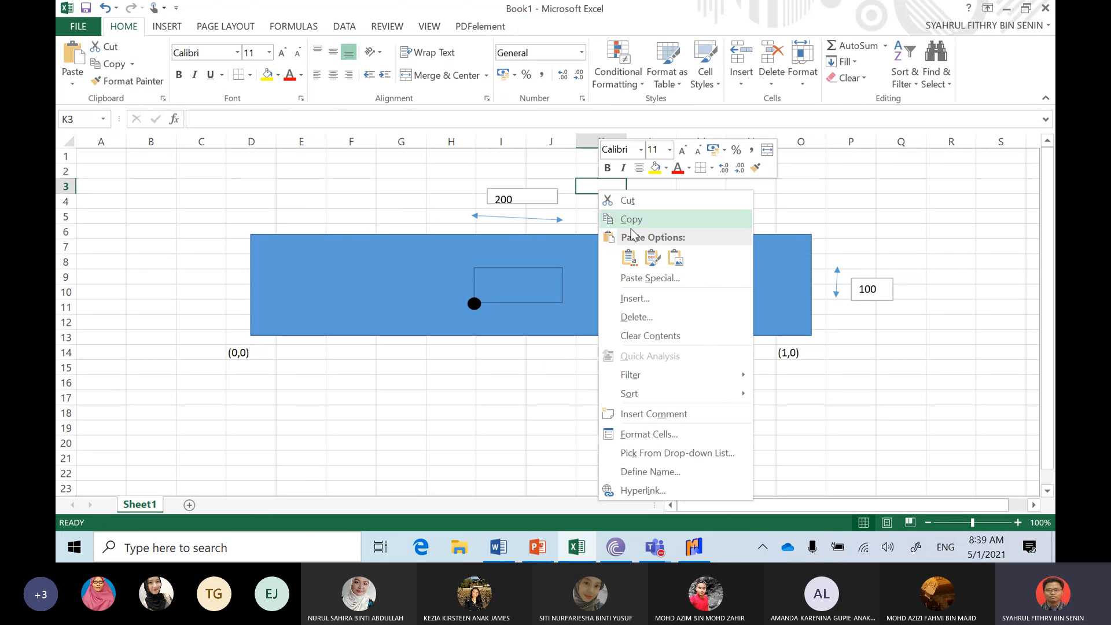
{"action": "left_click", "coordinate": [630, 258]}
{"action": "left_click_drag", "start_coordinate": [583, 183], "coordinate": [562, 303]}
{"action": "left_click", "coordinate": [601, 187]}
{"action": "right_click", "coordinate": [601, 187]}
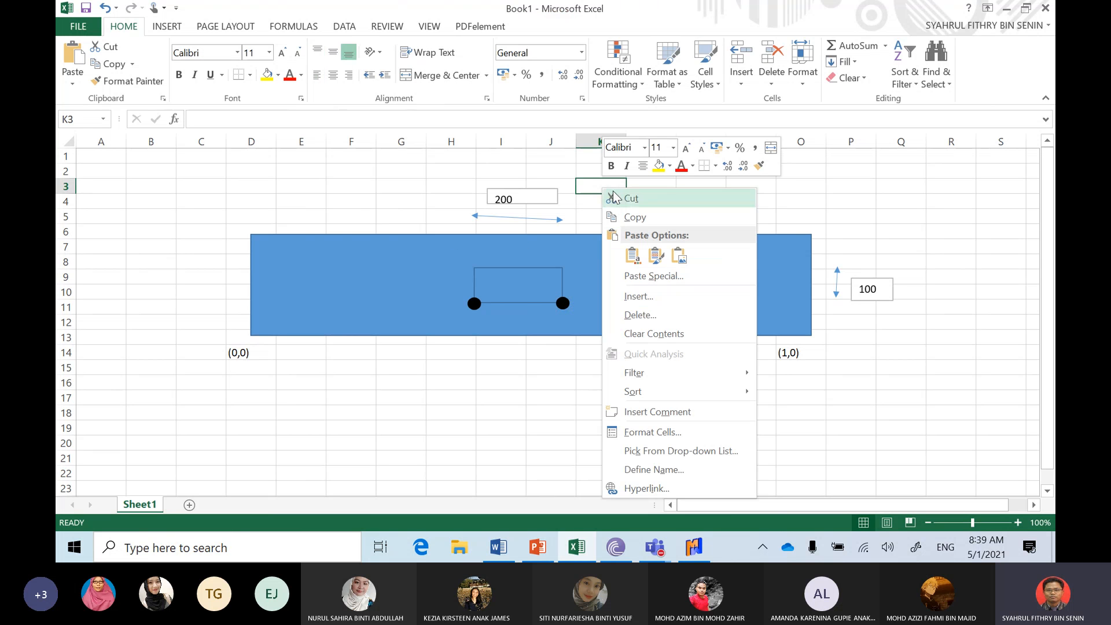
{"action": "left_click", "coordinate": [631, 257]}
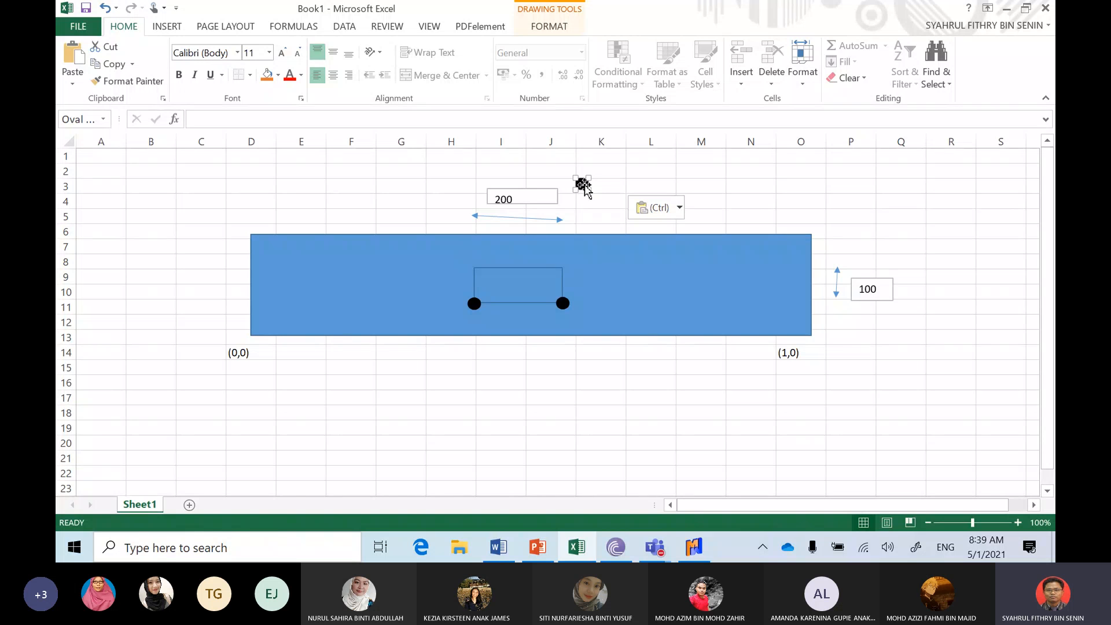
{"action": "left_click_drag", "start_coordinate": [583, 186], "coordinate": [561, 265]}
{"action": "left_click", "coordinate": [605, 185]}
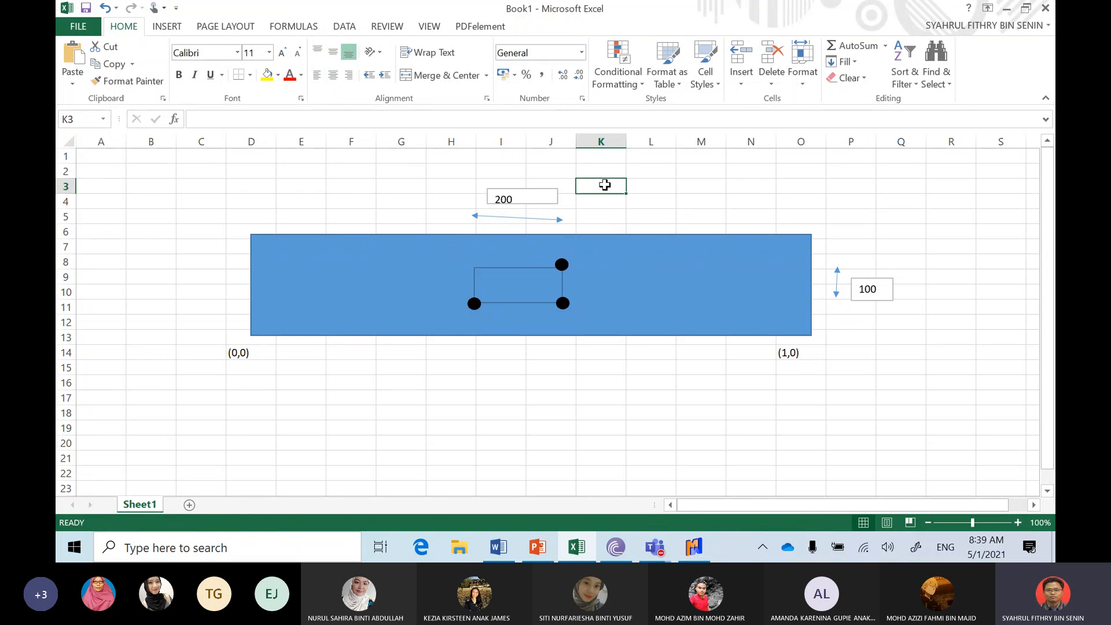
{"action": "right_click", "coordinate": [604, 185]}
{"action": "left_click", "coordinate": [632, 257]}
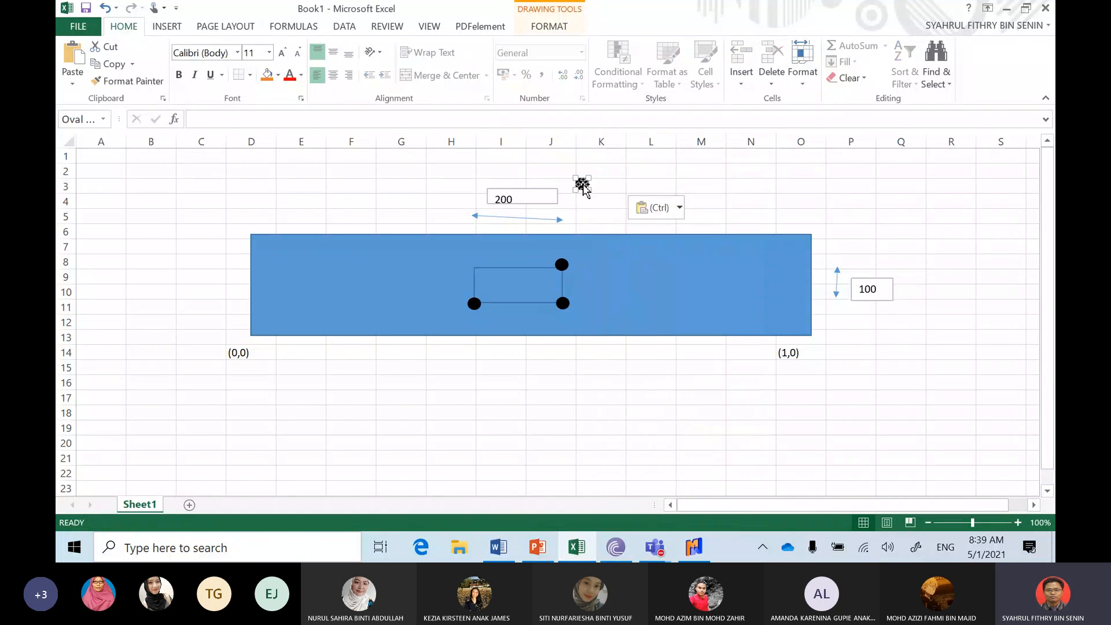
{"action": "left_click_drag", "start_coordinate": [583, 187], "coordinate": [476, 266]}
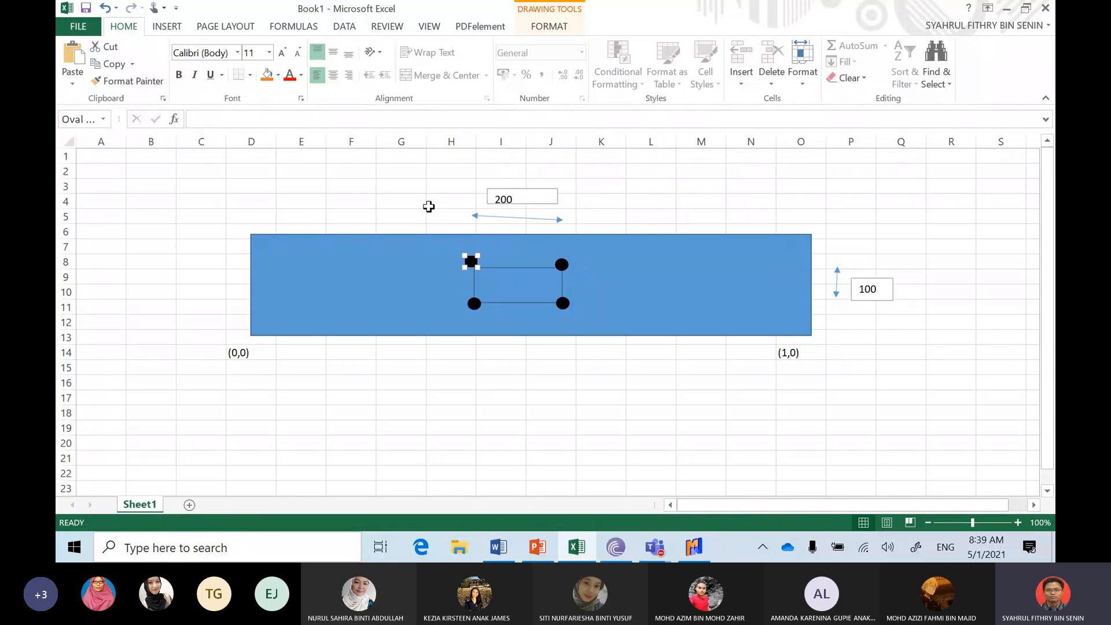
{"action": "left_click", "coordinate": [451, 201]}
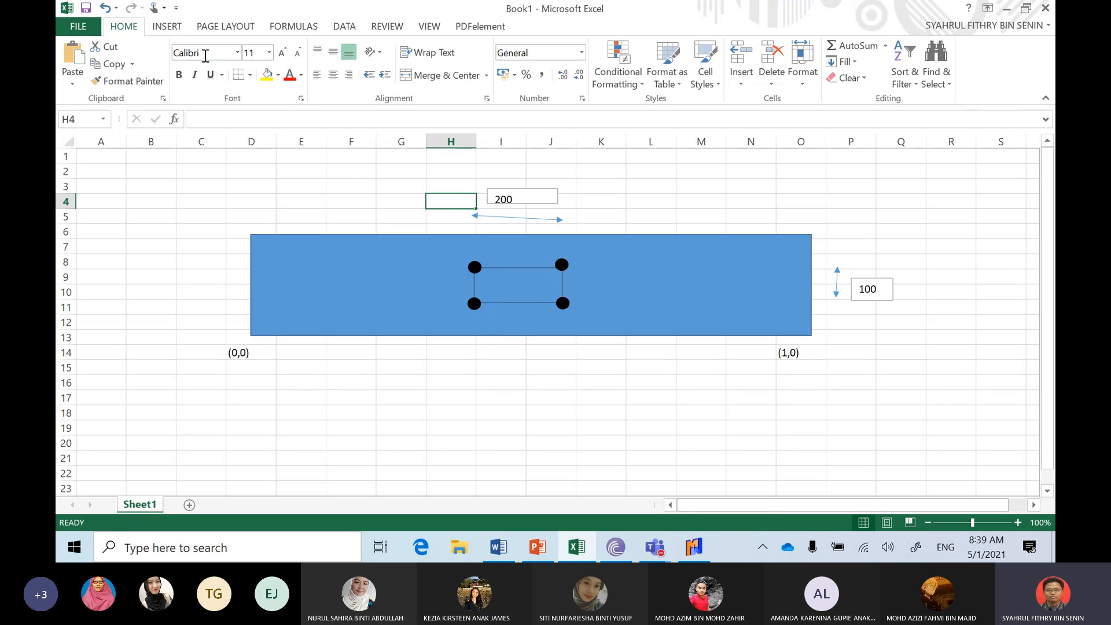
Enter an opening parenthesis in cell H14, and draw a vertical centre line about 9 cm long through the middle of the hollow
{"action": "left_click", "coordinate": [464, 352]}
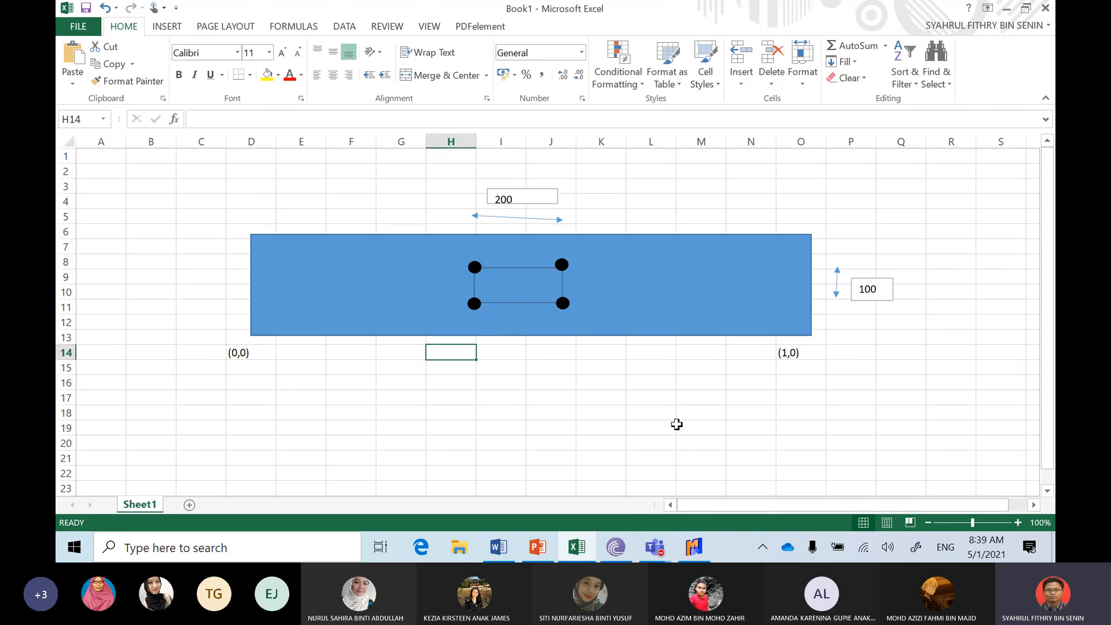
{"action": "type", "text": "("}
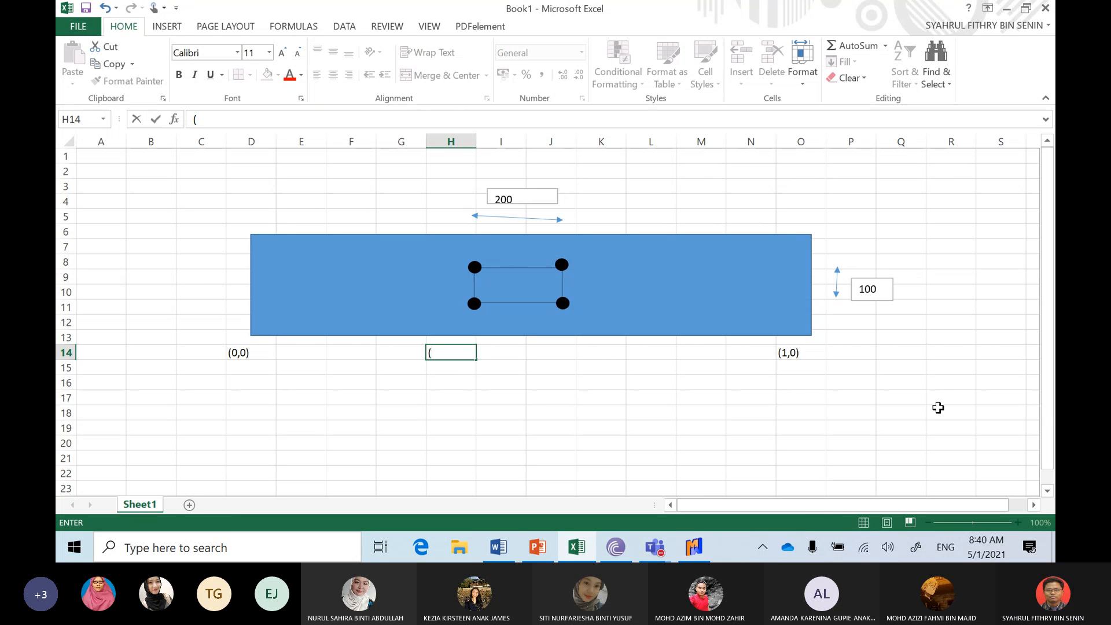
{"action": "left_click", "coordinate": [175, 28]}
{"action": "left_click", "coordinate": [481, 411]}
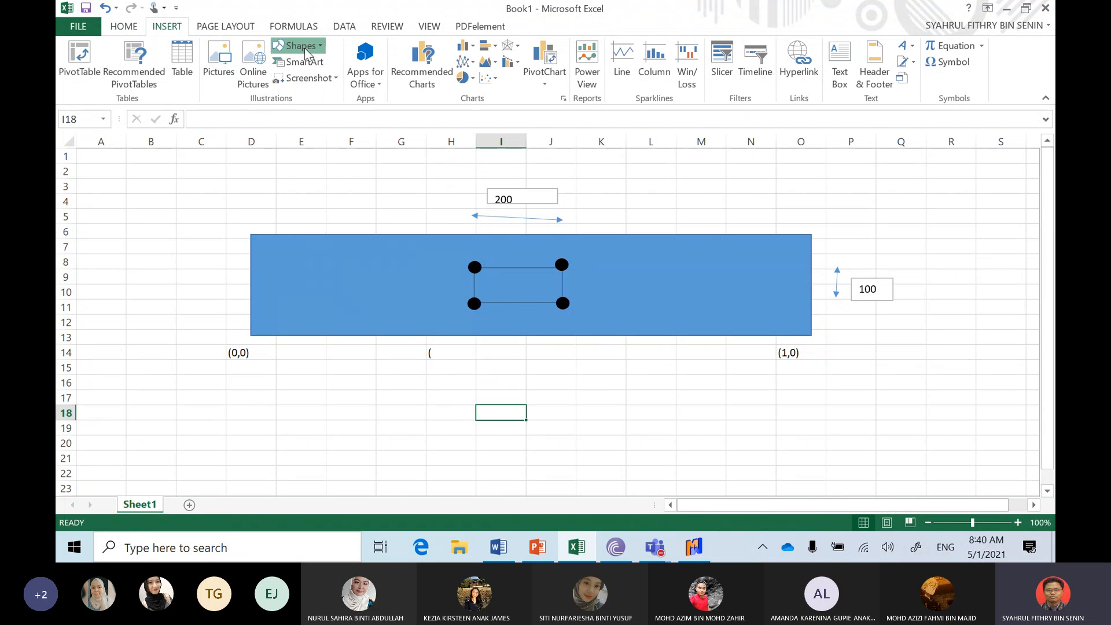
{"action": "left_click", "coordinate": [303, 46]}
{"action": "left_click", "coordinate": [325, 84]}
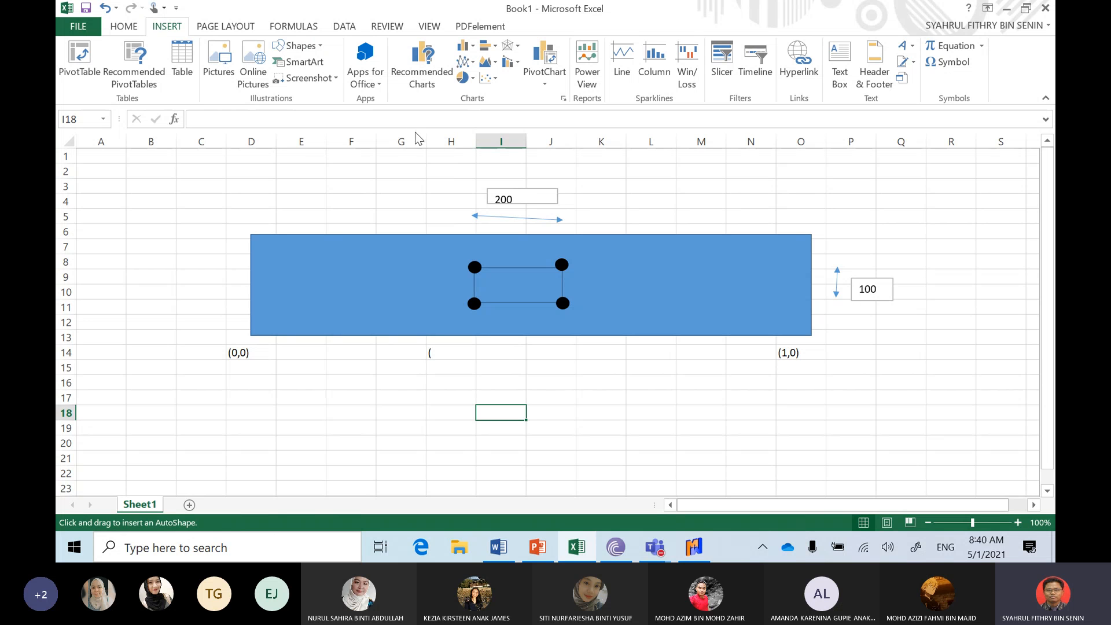
{"action": "left_click_drag", "start_coordinate": [517, 163], "coordinate": [515, 429]}
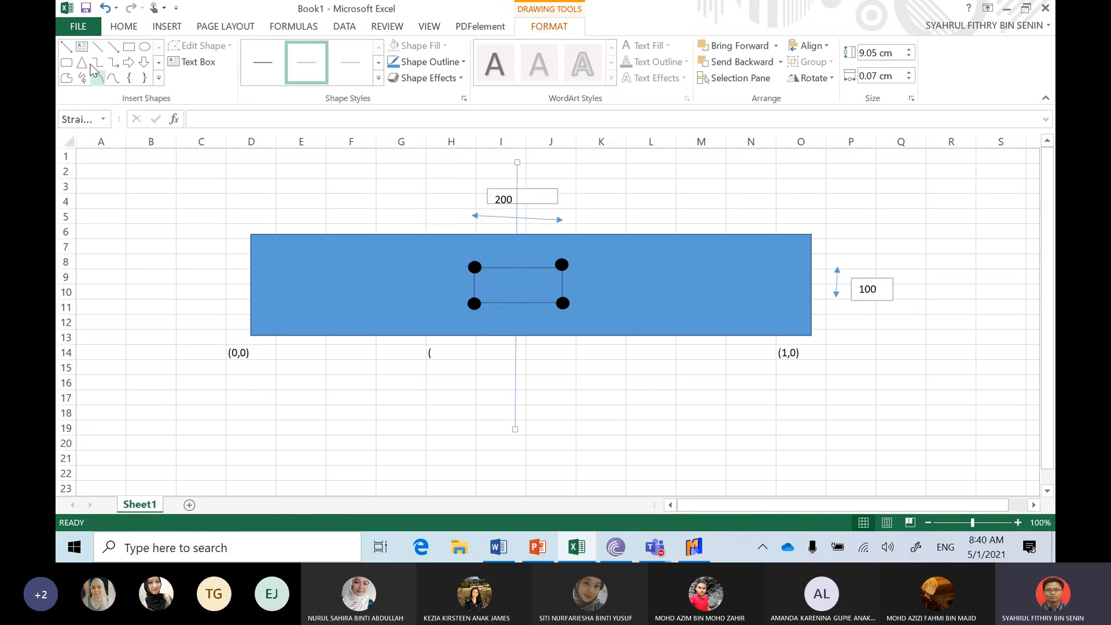
Add a horizontal double-headed arrow about 8.9 cm long from the beam's left end to the vertical centre line, with a text box reading 0.5 below
{"action": "left_click", "coordinate": [66, 47]}
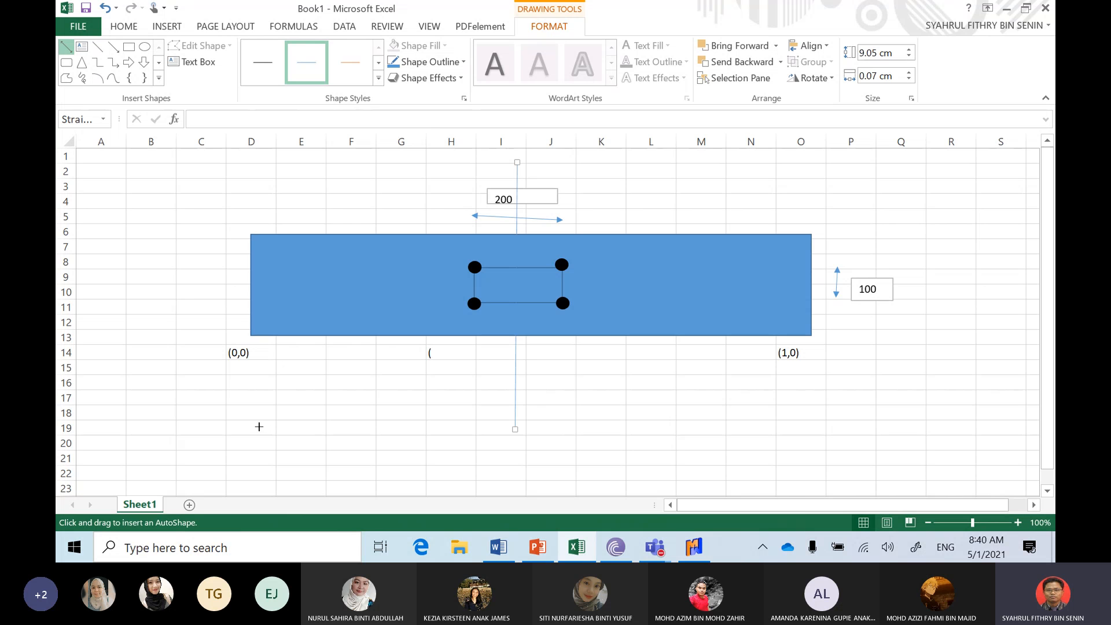
{"action": "left_click_drag", "start_coordinate": [270, 426], "coordinate": [508, 421]}
{"action": "left_click", "coordinate": [191, 62]}
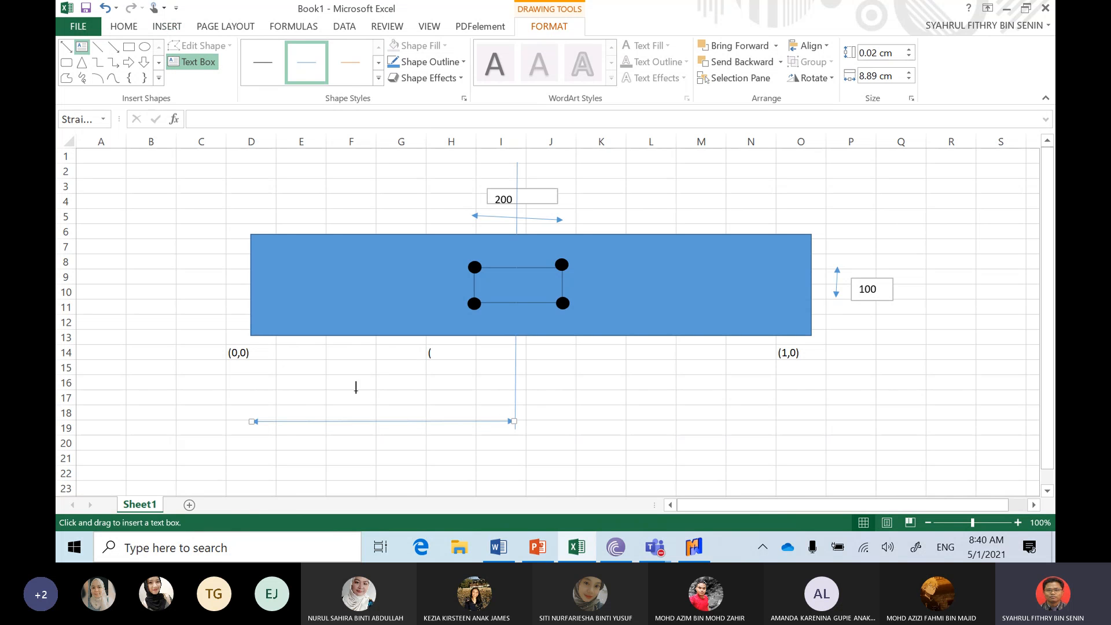
{"action": "left_click_drag", "start_coordinate": [355, 436], "coordinate": [427, 463]}
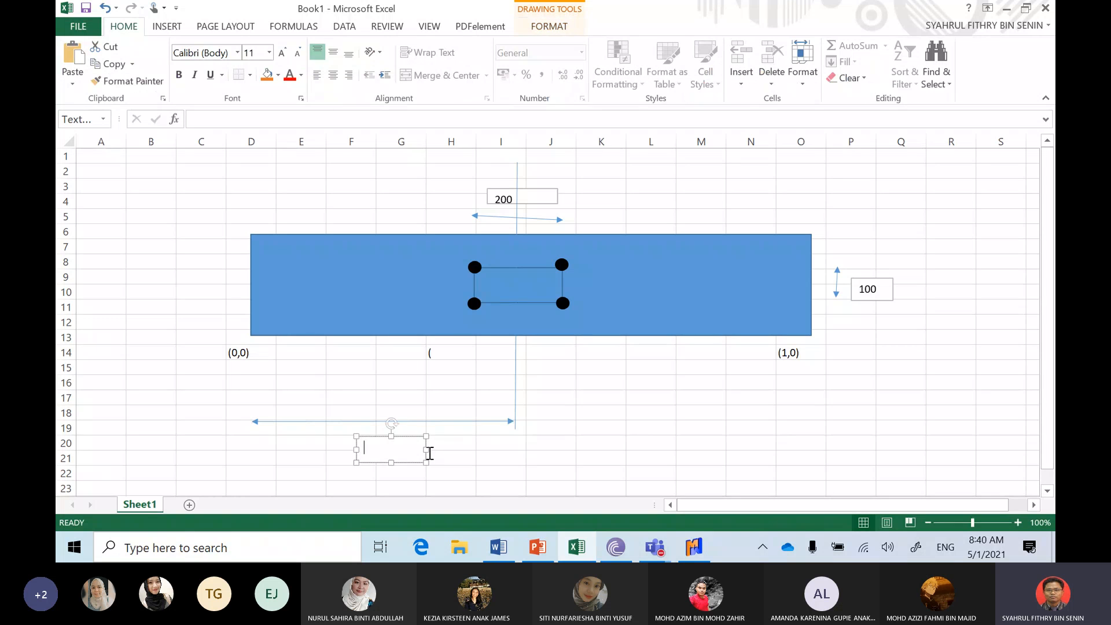
{"action": "left_click", "coordinate": [694, 458]}
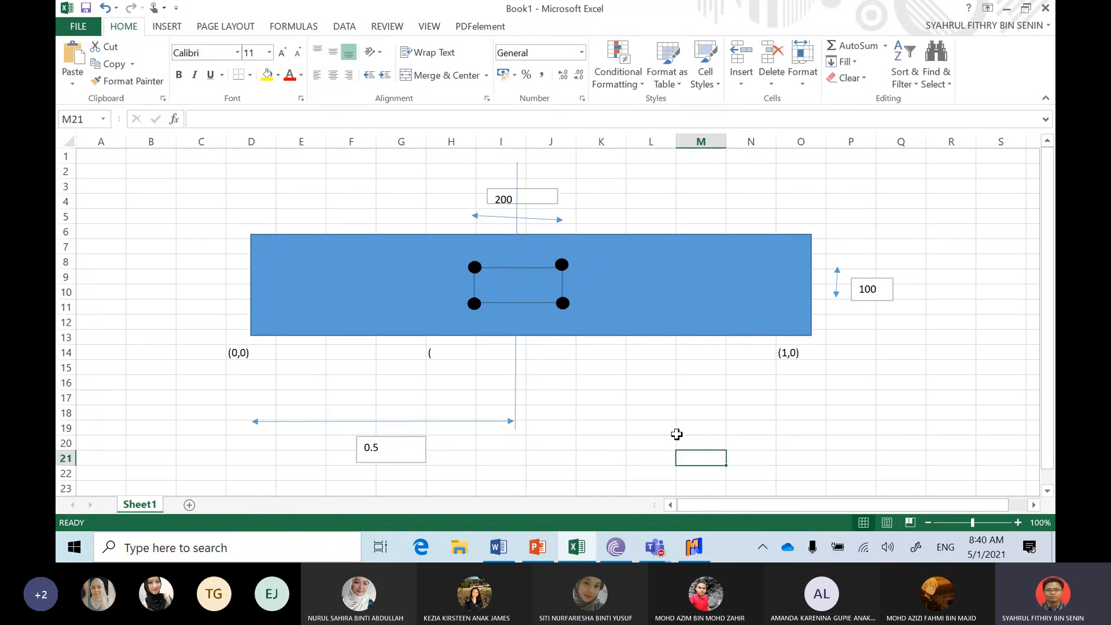
Draw a horizontal centre line about 24.8 cm long across the beam, style it black, and nudge it down to the hollow's mid-height
{"action": "left_click", "coordinate": [160, 28]}
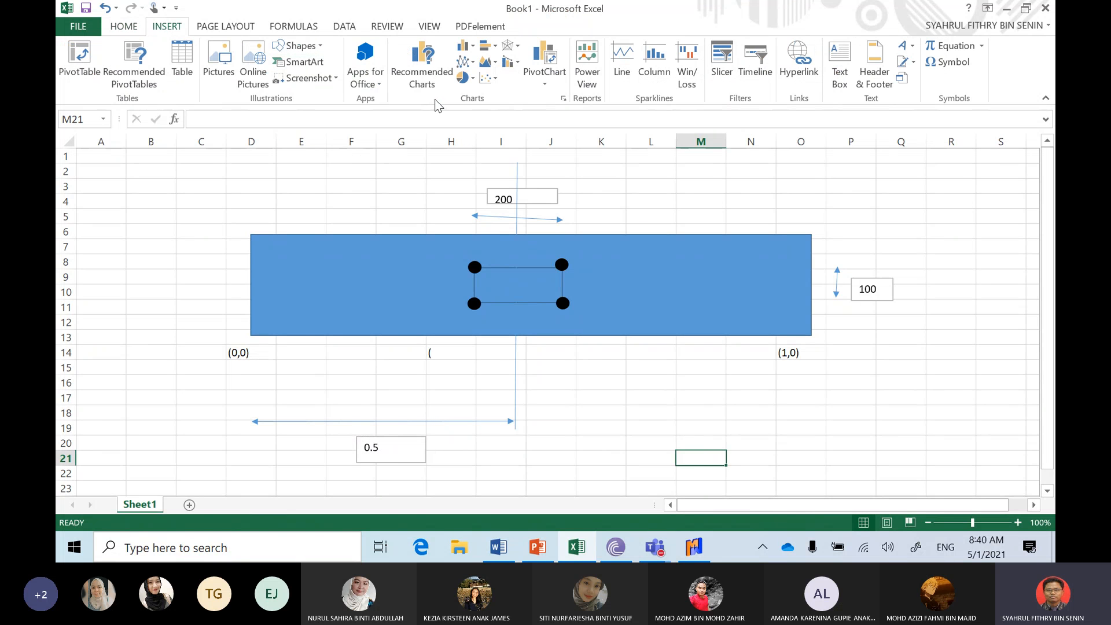
{"action": "left_click", "coordinate": [297, 51]}
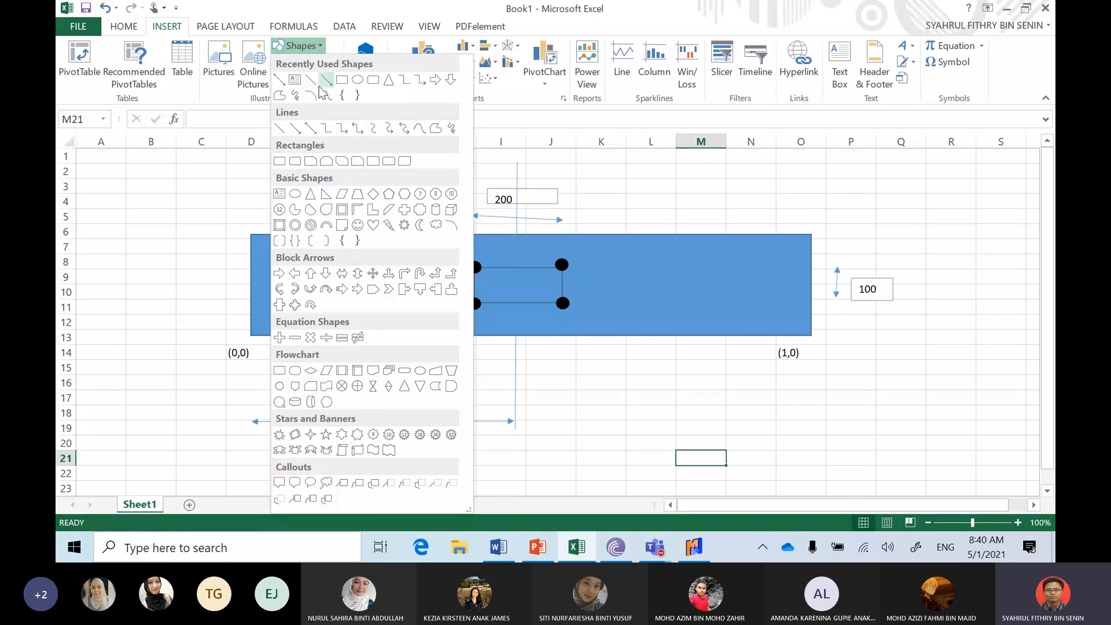
{"action": "left_click", "coordinate": [311, 116]}
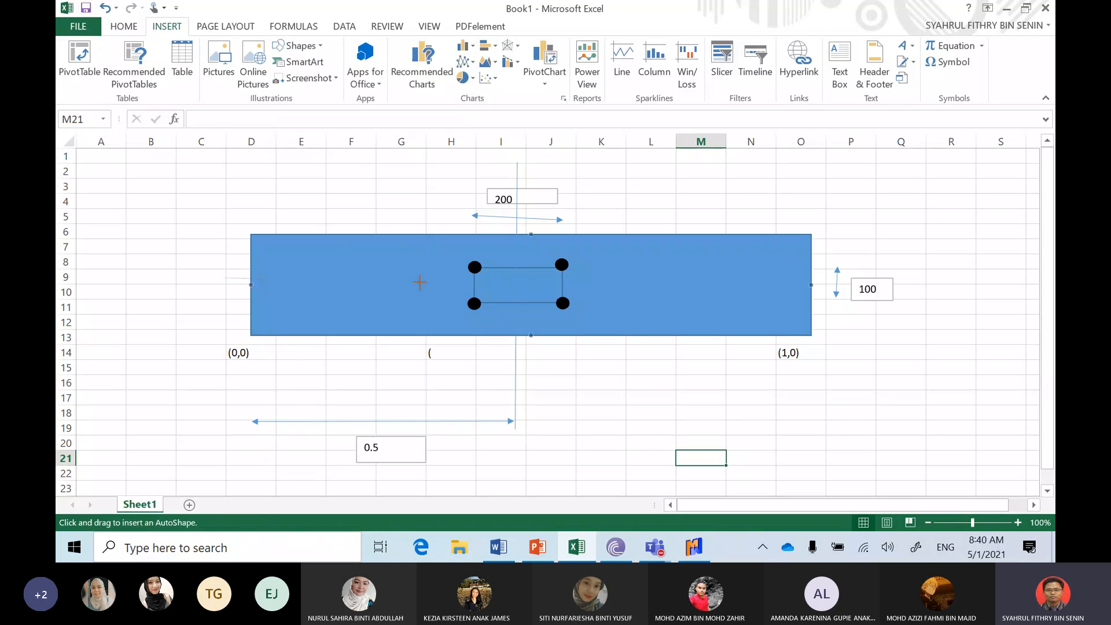
{"action": "mouse_move", "coordinate": [816, 281]}
{"action": "left_mouse_down"}
{"action": "mouse_move", "coordinate": [955, 263]}
{"action": "mouse_move", "coordinate": [956, 277]}
{"action": "left_mouse_up"}
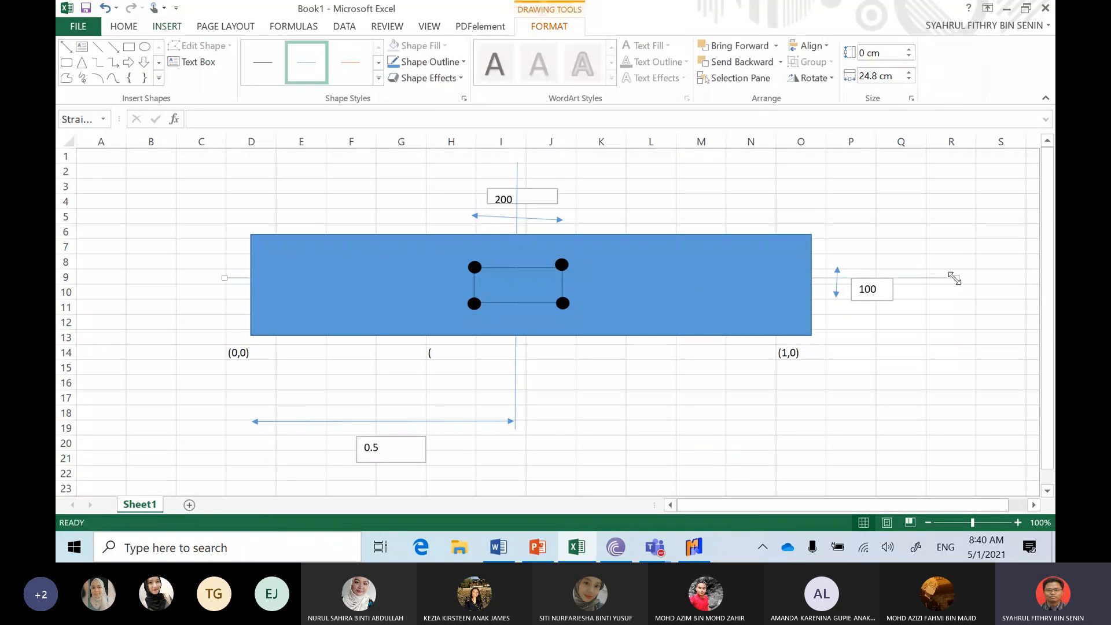
{"action": "left_click", "coordinate": [267, 60]}
{"action": "key", "text": "Down"}
{"action": "key", "text": "Down"}
{"action": "key", "text": "Down"}
{"action": "key", "text": "Down"}
{"action": "key", "text": "Down"}
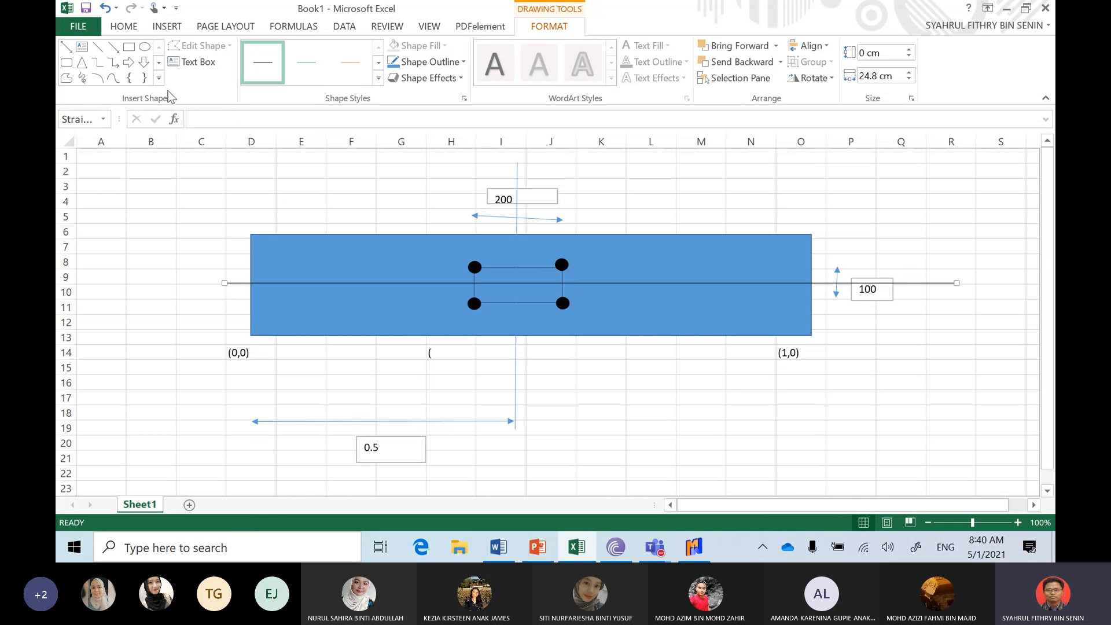
Place a narrow empty text box and a vertical double-headed arrow about 1.4 cm long downward from the horizontal centre line's right end
{"action": "left_click", "coordinate": [84, 46]}
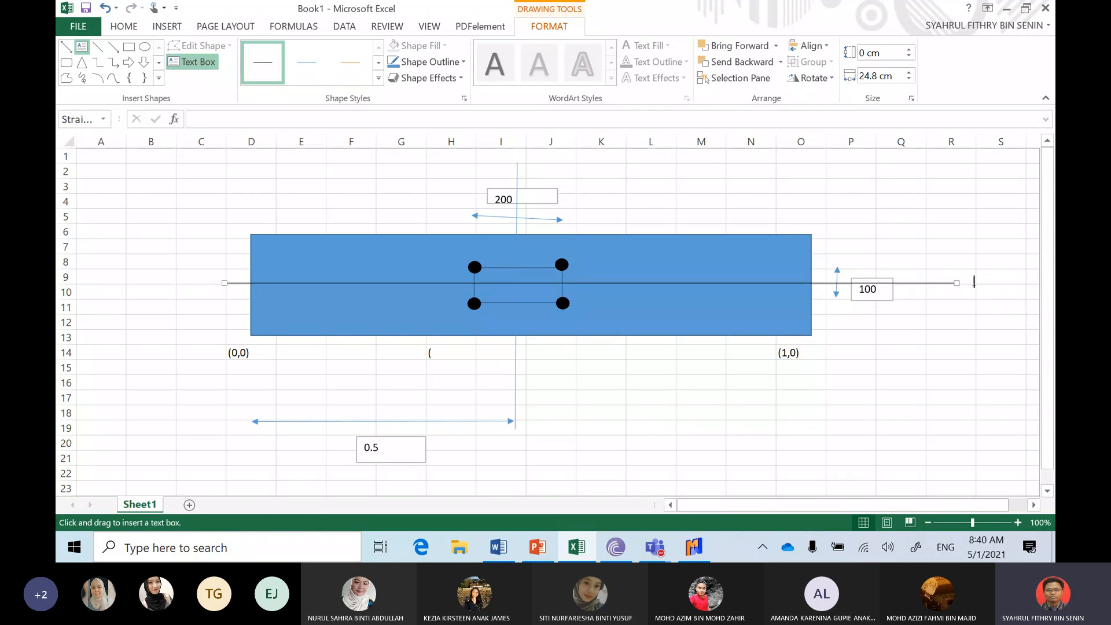
{"action": "left_click_drag", "start_coordinate": [973, 282], "coordinate": [972, 320]}
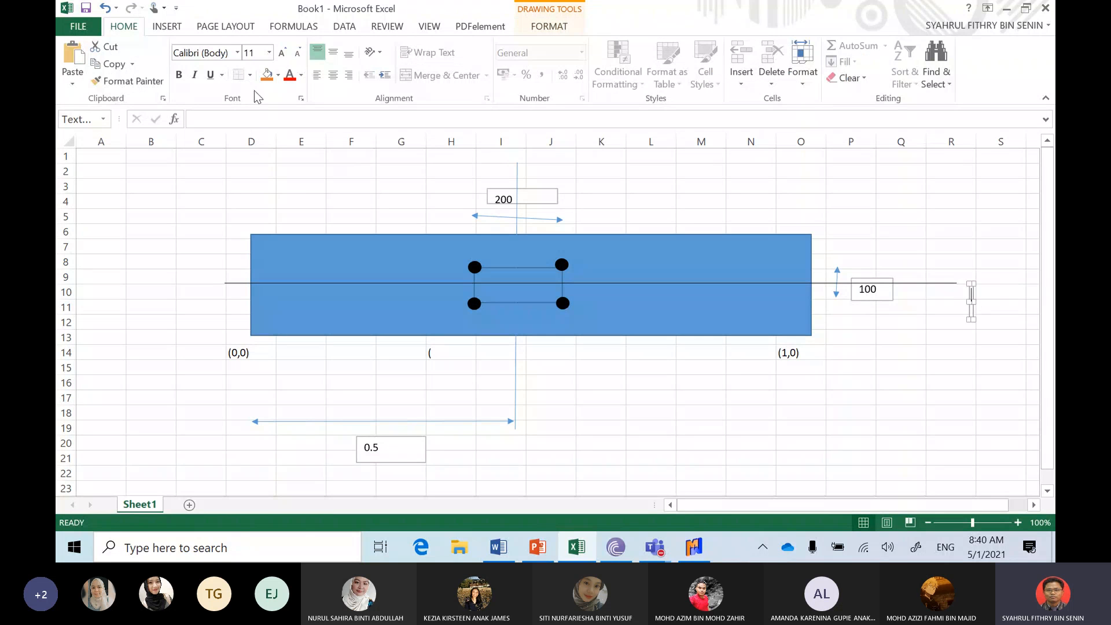
{"action": "left_click", "coordinate": [168, 27]}
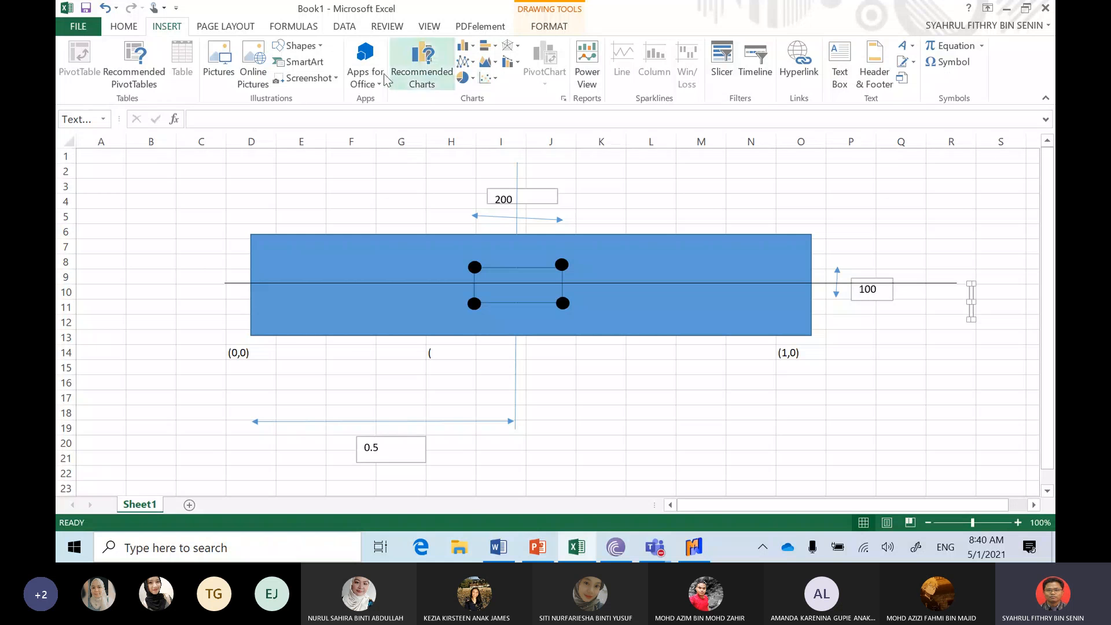
{"action": "left_click", "coordinate": [300, 46]}
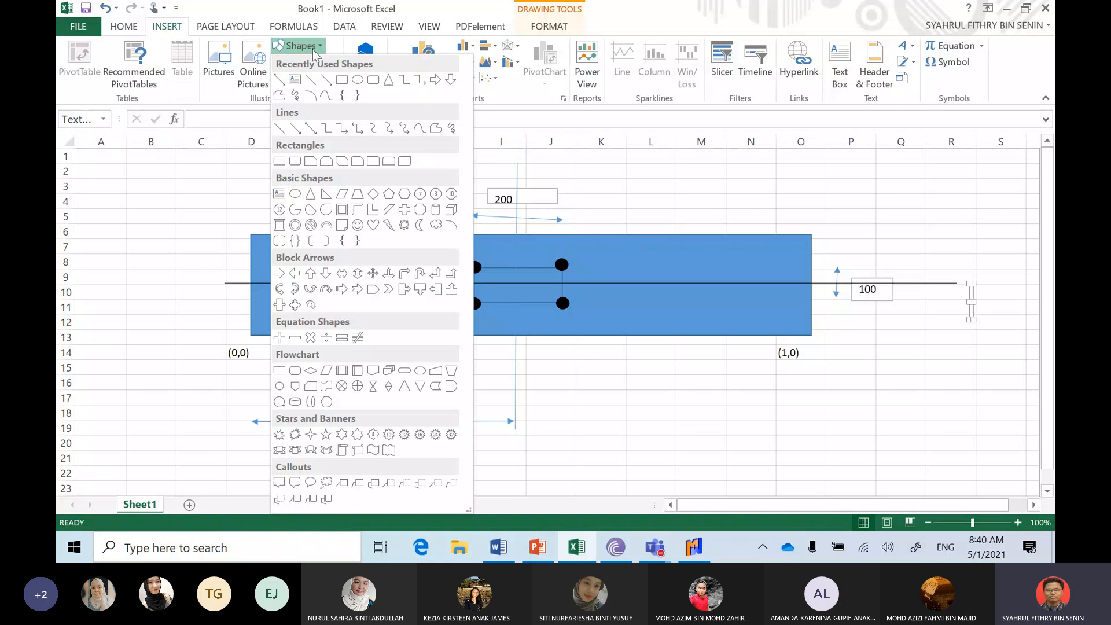
{"action": "left_click", "coordinate": [279, 80]}
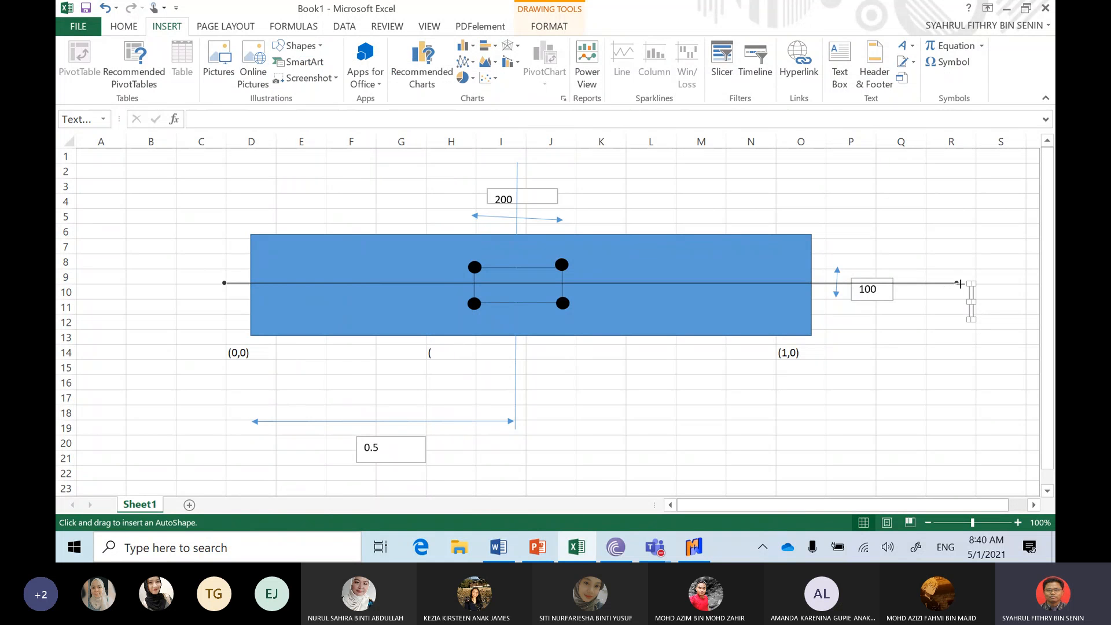
{"action": "left_click_drag", "start_coordinate": [960, 284], "coordinate": [961, 326]}
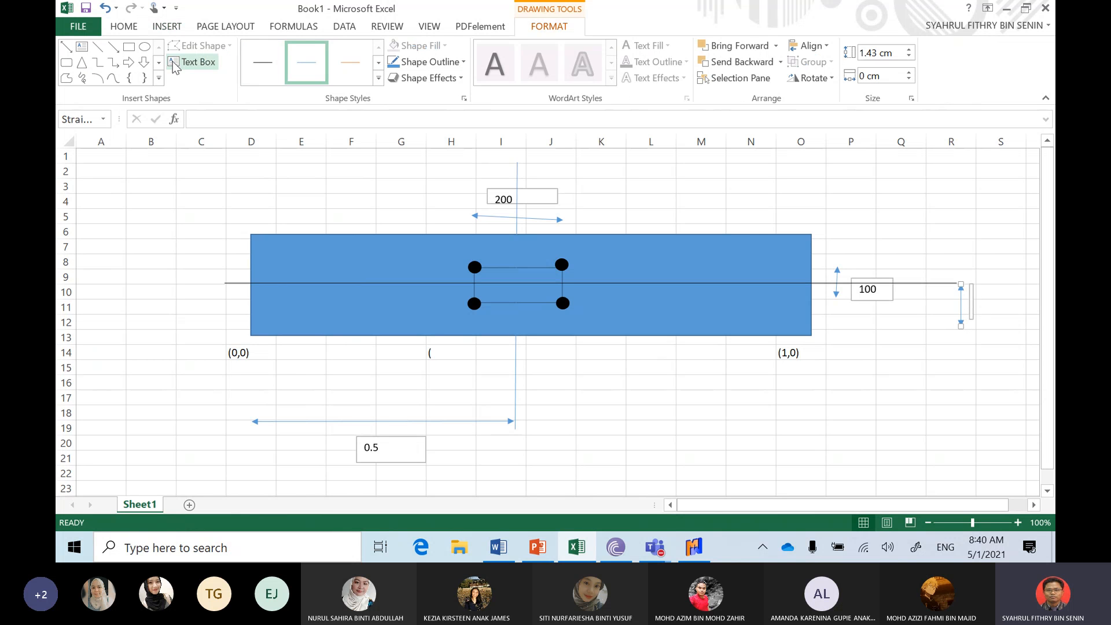
Label the new vertical arrow with a text box reading 0.15 and move the label closer to the arrow
{"action": "left_click", "coordinate": [187, 63]}
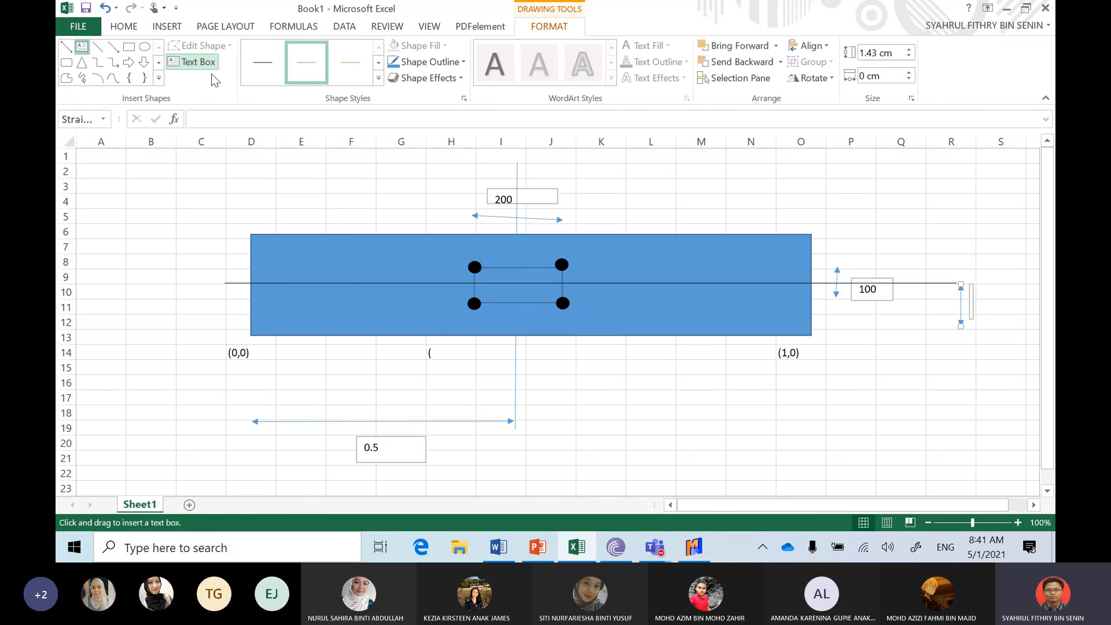
{"action": "left_click", "coordinate": [990, 300]}
{"action": "type", "text": "0.15"}
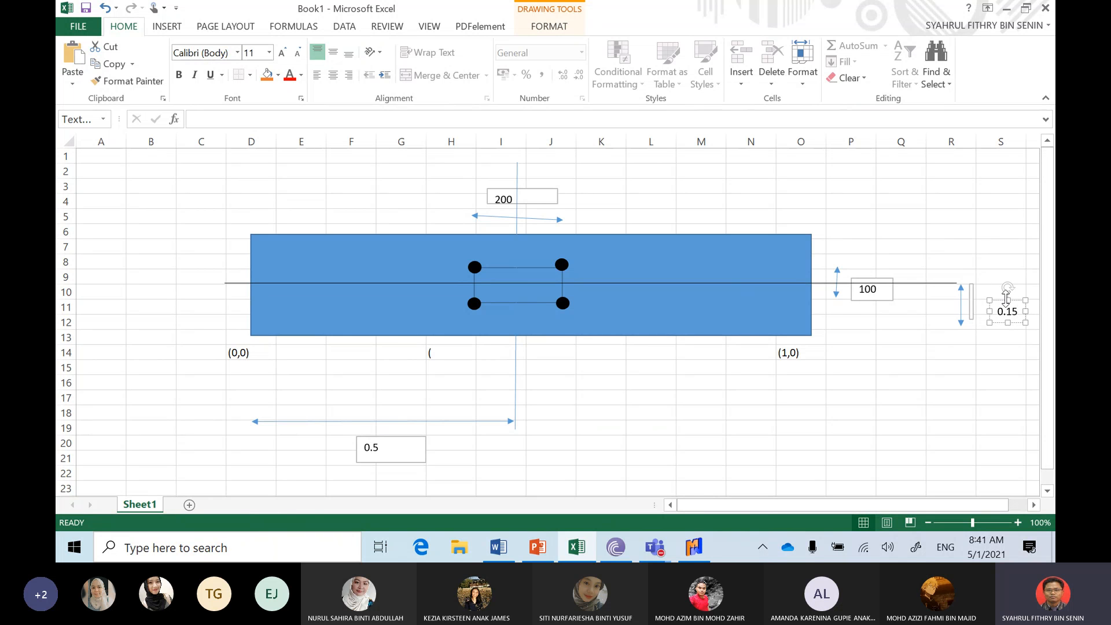
{"action": "left_click_drag", "start_coordinate": [1002, 298], "coordinate": [987, 287]}
{"action": "left_click", "coordinate": [965, 258]}
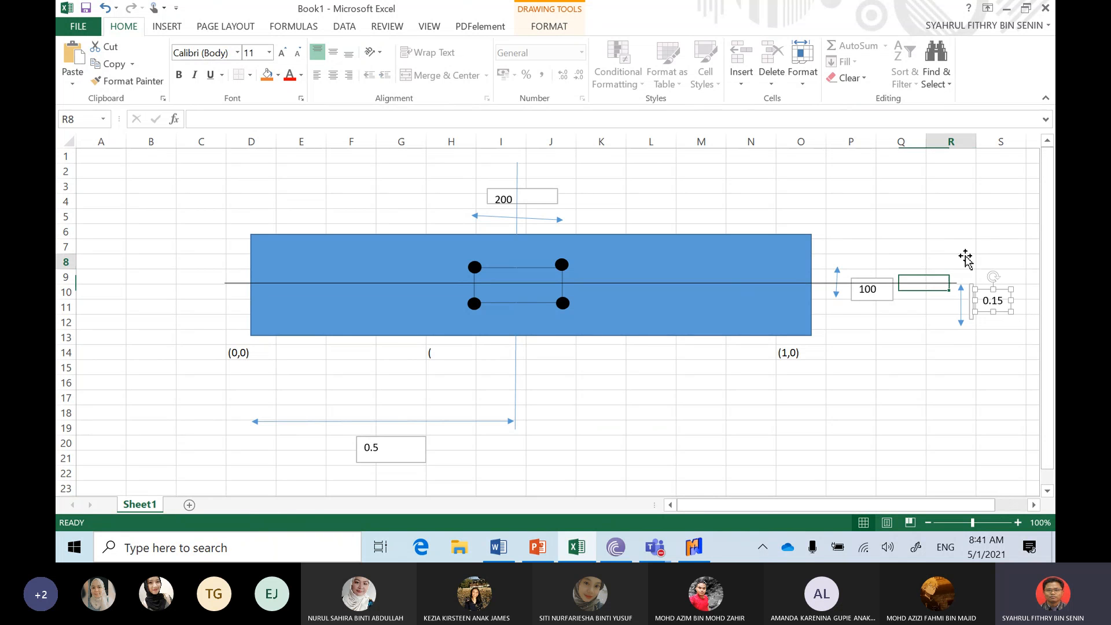
{"action": "left_click_drag", "start_coordinate": [956, 409], "coordinate": [944, 398]}
Restart the coordinate entry in cell H14 below the hollow's lower-left dot with an opening parenthesis
{"action": "left_click", "coordinate": [474, 303]}
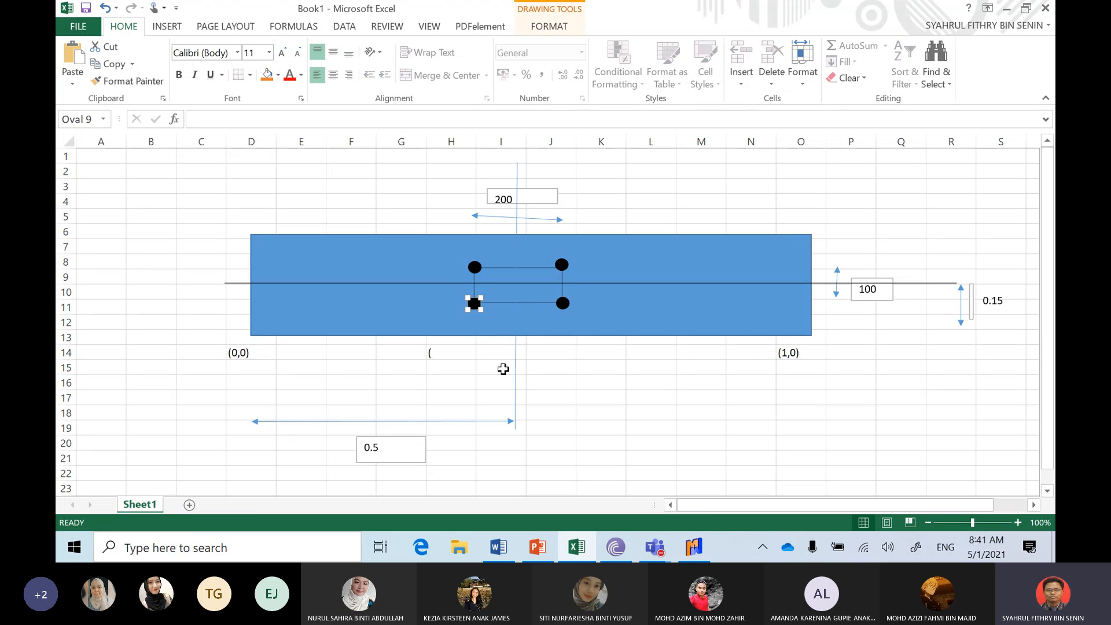
{"action": "left_click", "coordinate": [459, 357]}
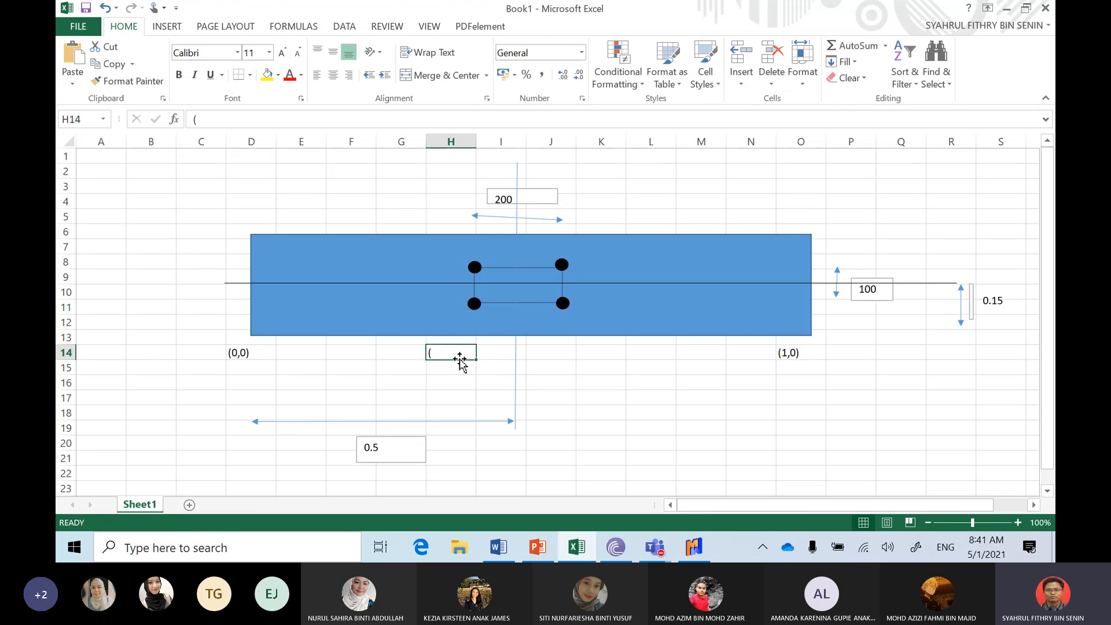
{"action": "type", "text": "("}
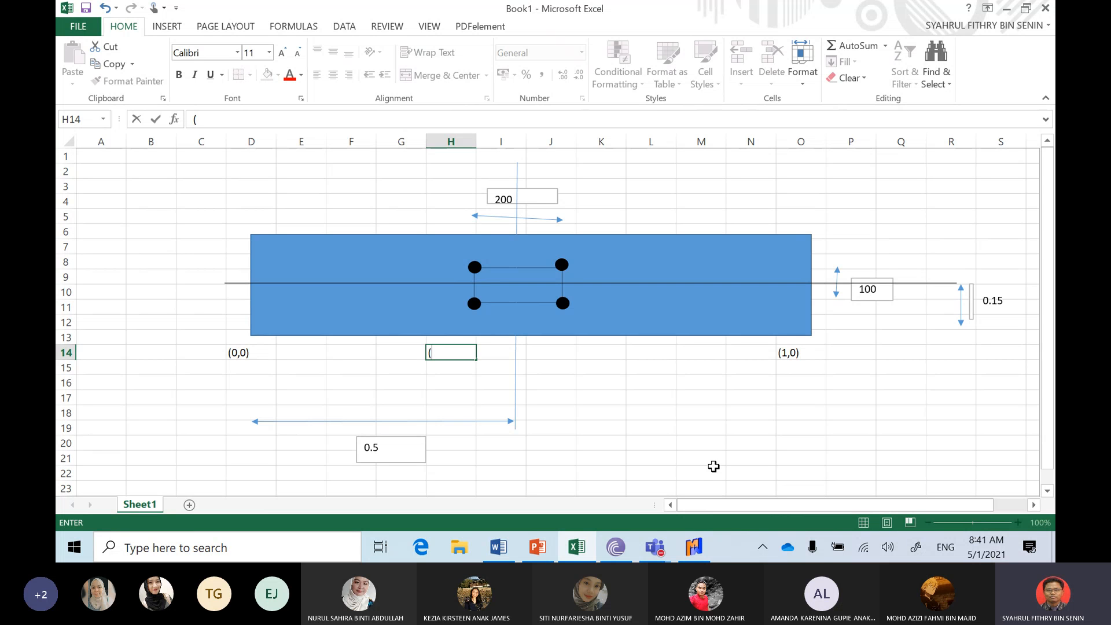
{"action": "left_click", "coordinate": [174, 29]}
{"action": "left_click", "coordinate": [239, 202]}
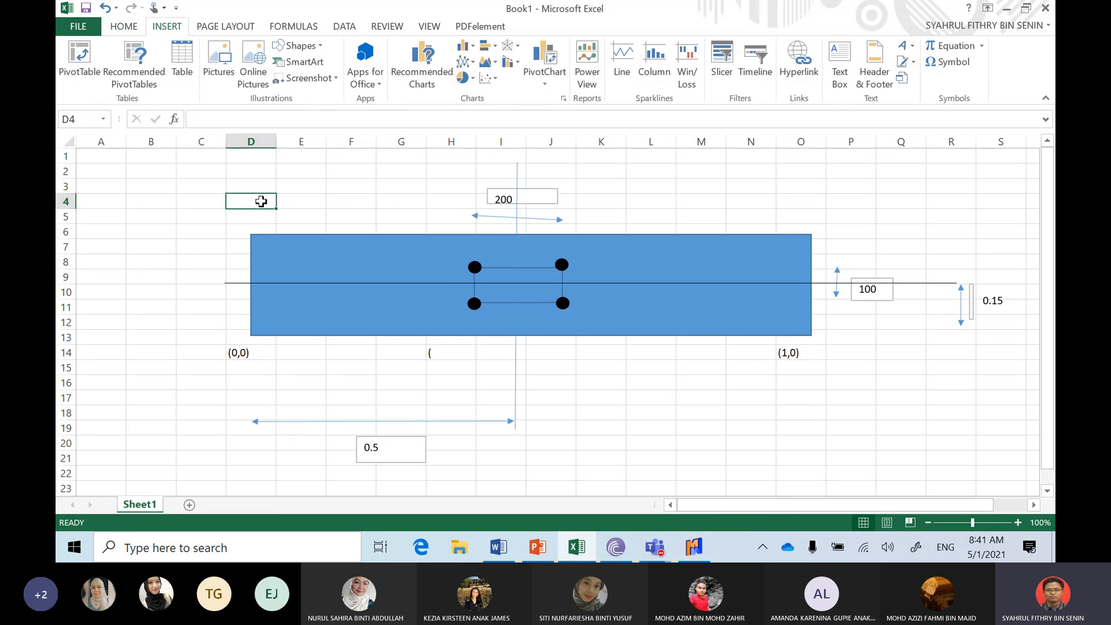
{"action": "left_click", "coordinate": [296, 62]}
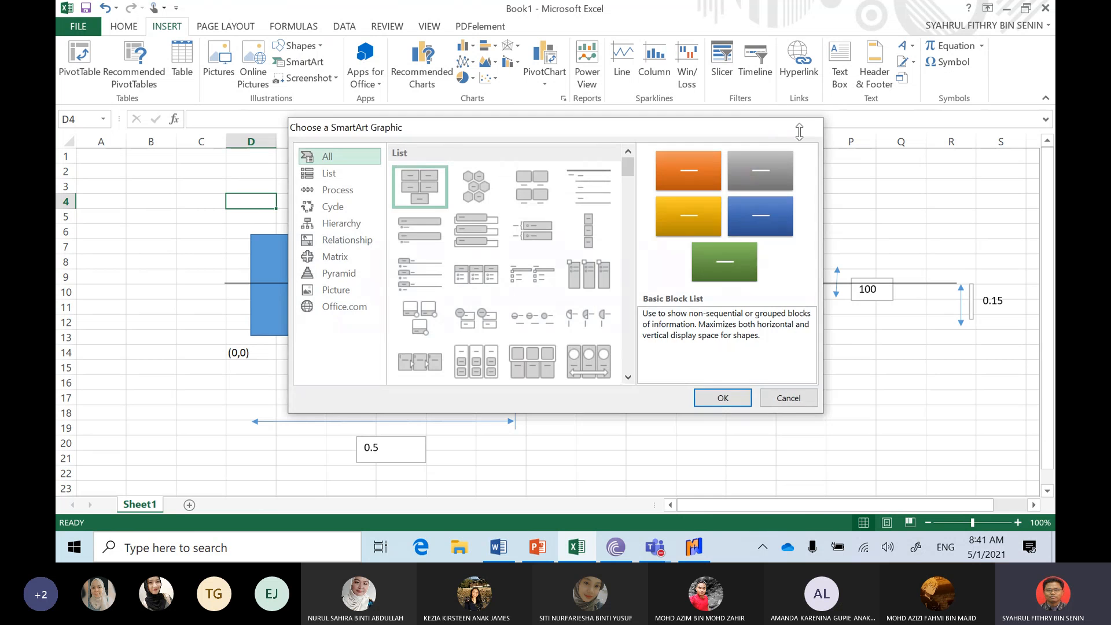
{"action": "left_click", "coordinate": [805, 127]}
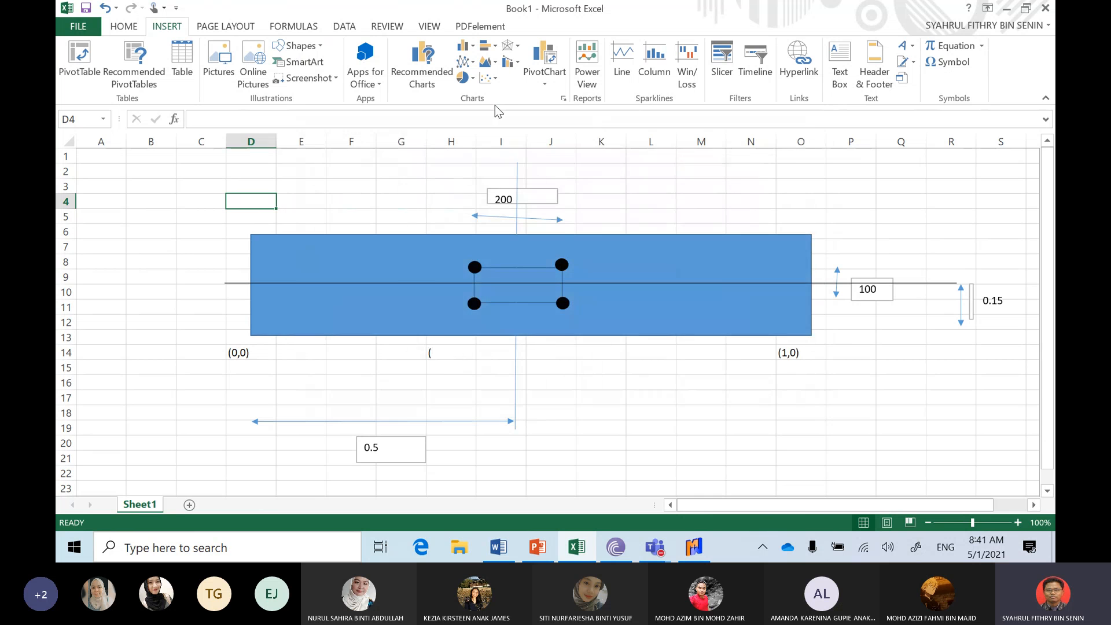
{"action": "left_click", "coordinate": [298, 46]}
{"action": "left_click", "coordinate": [327, 81]}
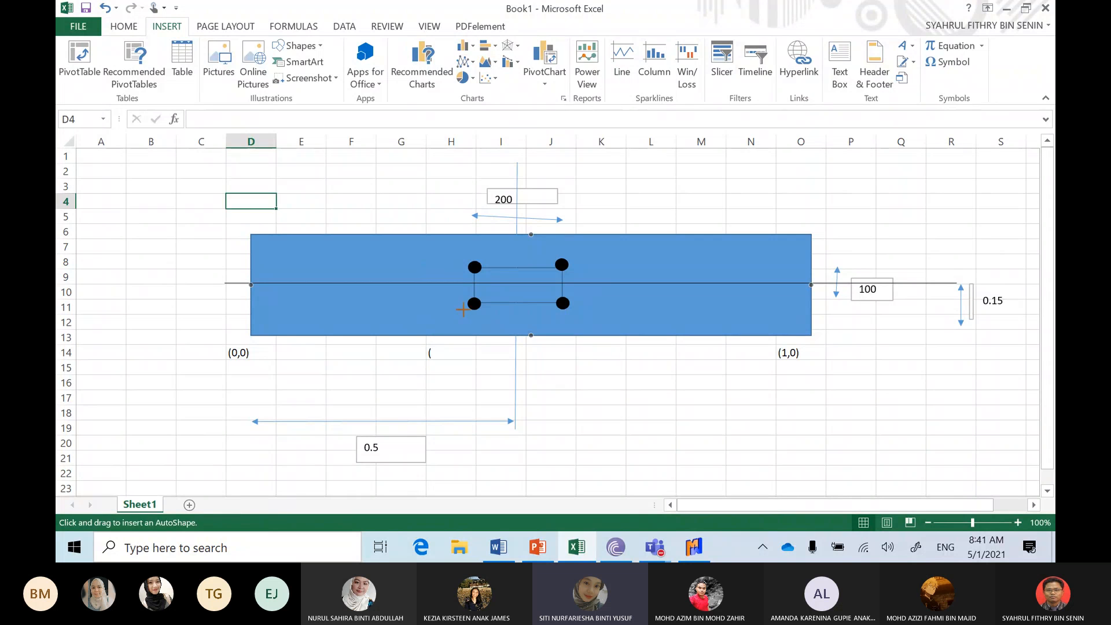
{"action": "left_click_drag", "start_coordinate": [463, 310], "coordinate": [435, 326]}
Enter the coordinate (0.4,0.05) in cell H14 for the hollow's lower-left corner
{"action": "left_click", "coordinate": [451, 358]}
{"action": "type", "text": "("}
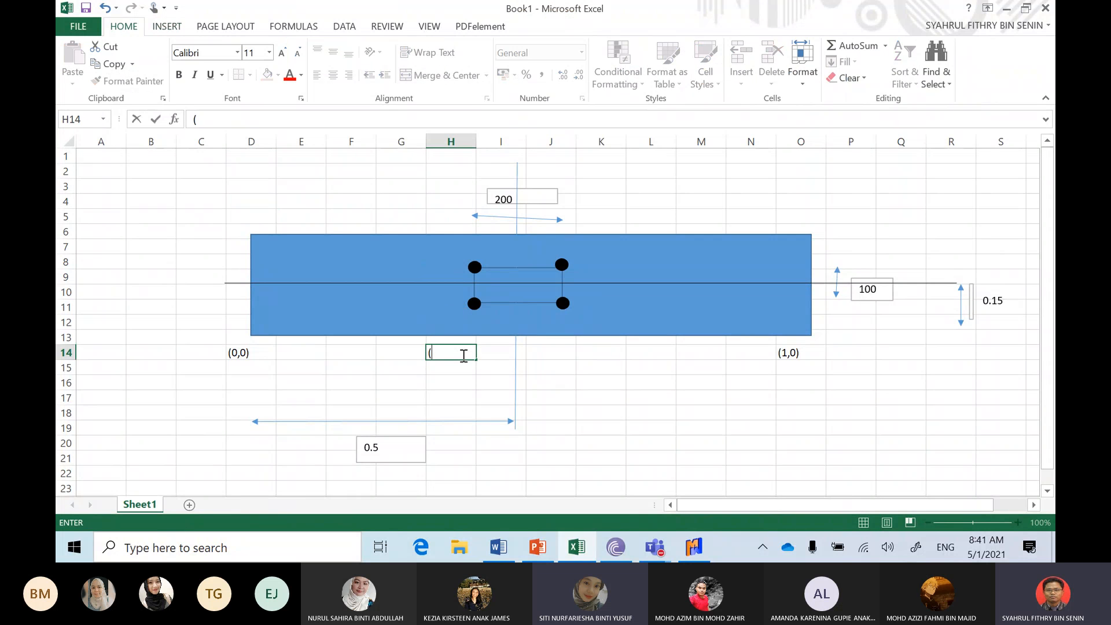
{"action": "type", "text": "0.4,"}
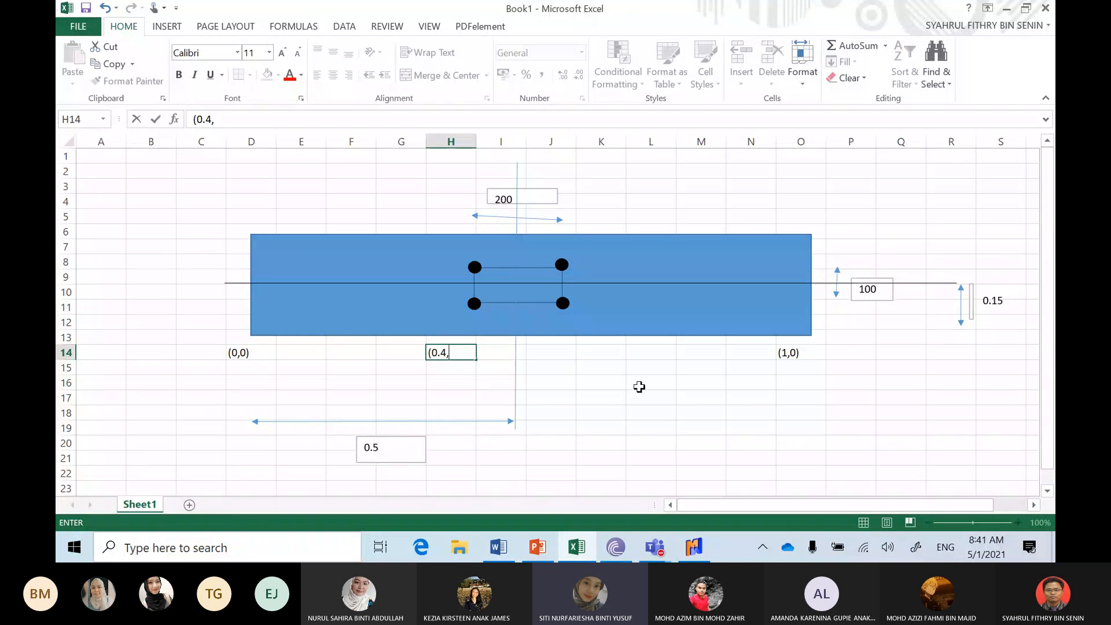
{"action": "type", "text": "0.05"}
{"action": "key", "text": "Return"}
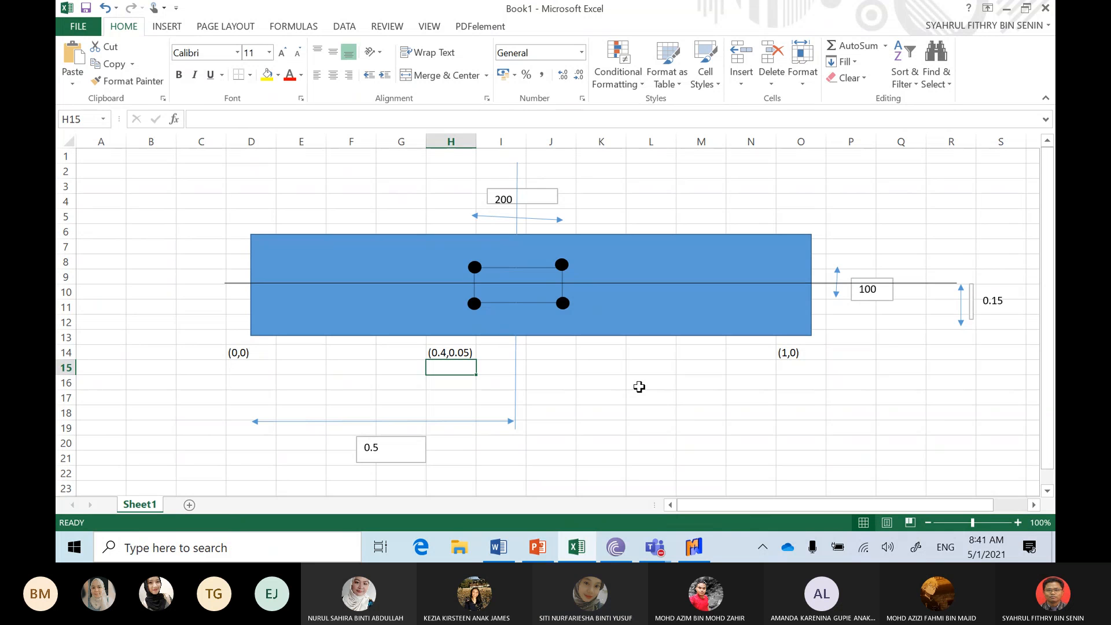
Enter the coordinate (0.6,0.05) in cell J14 for the hollow's lower-right corner
{"action": "left_click", "coordinate": [569, 354]}
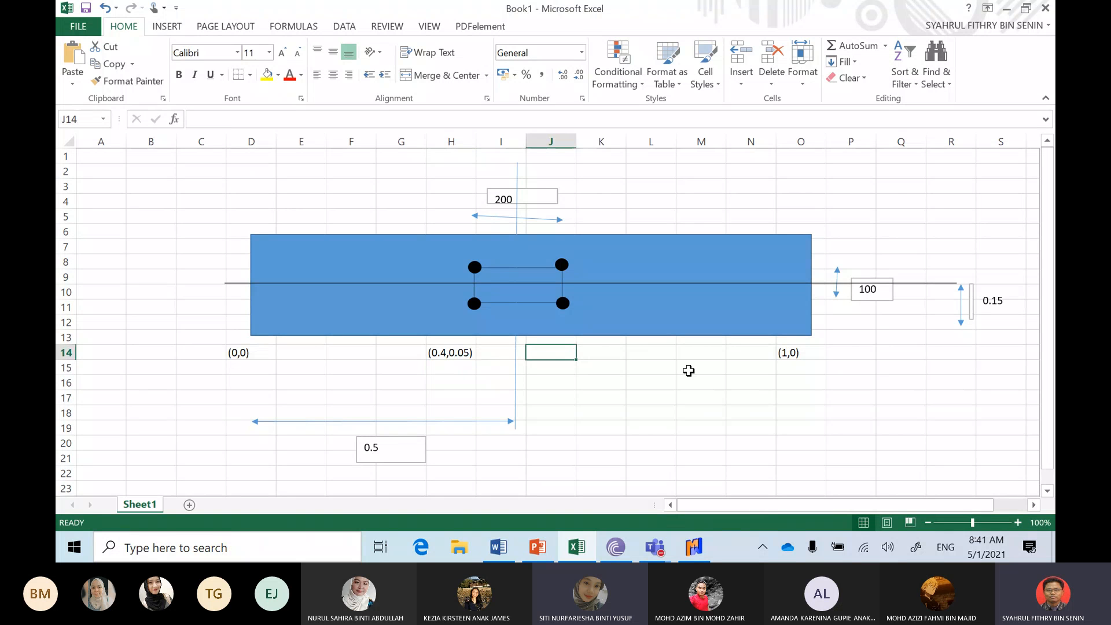
{"action": "type", "text": "(0."}
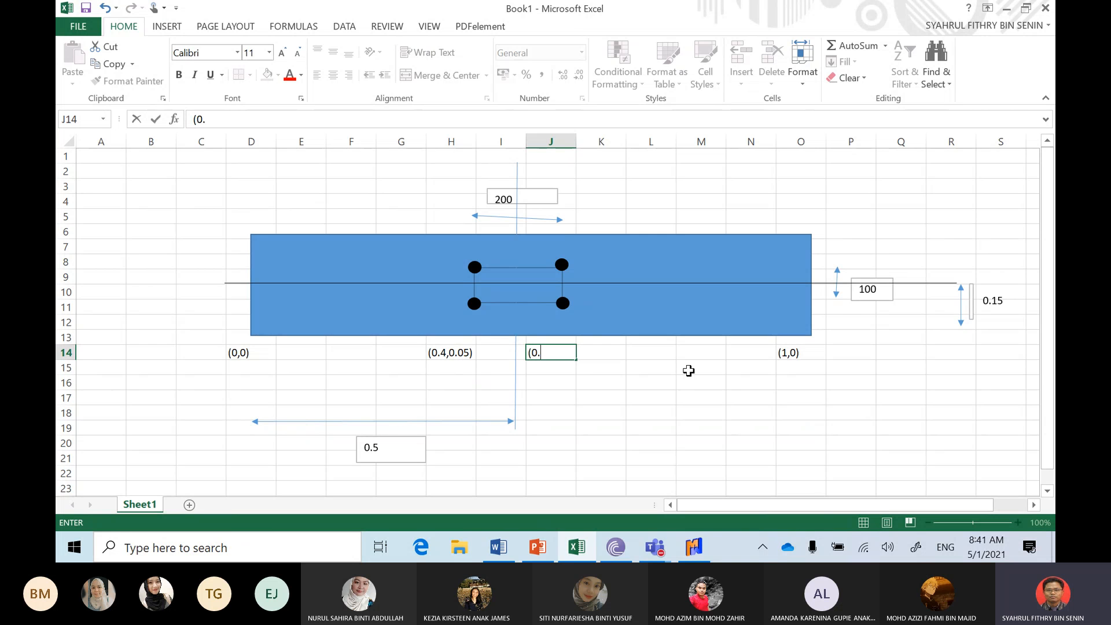
{"action": "type", "text": "6,0.05"}
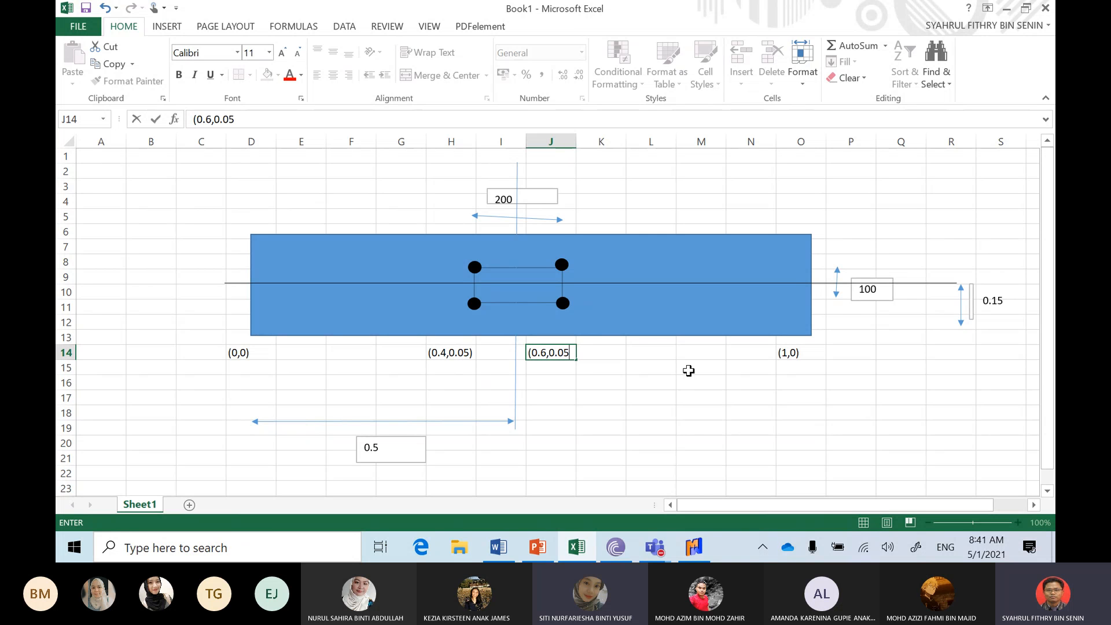
{"action": "type", "text": ")"}
{"action": "key", "text": "Return"}
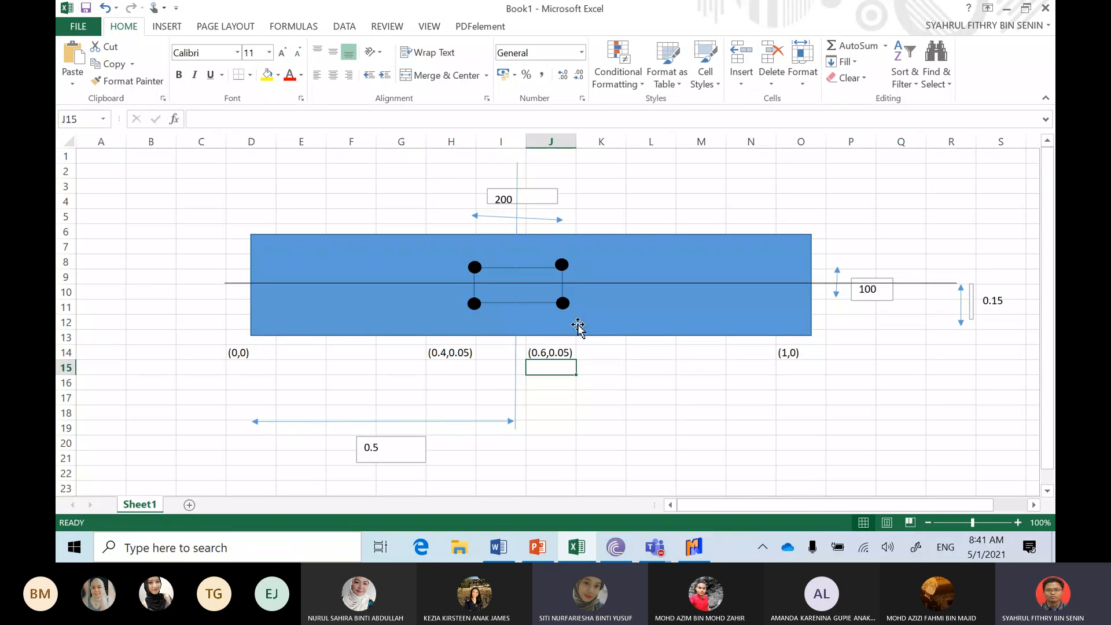
Enter the coordinate (0.6,0.15) in cell K5 for the hollow's upper-right corner
{"action": "left_click", "coordinate": [562, 264]}
{"action": "left_click", "coordinate": [615, 228]}
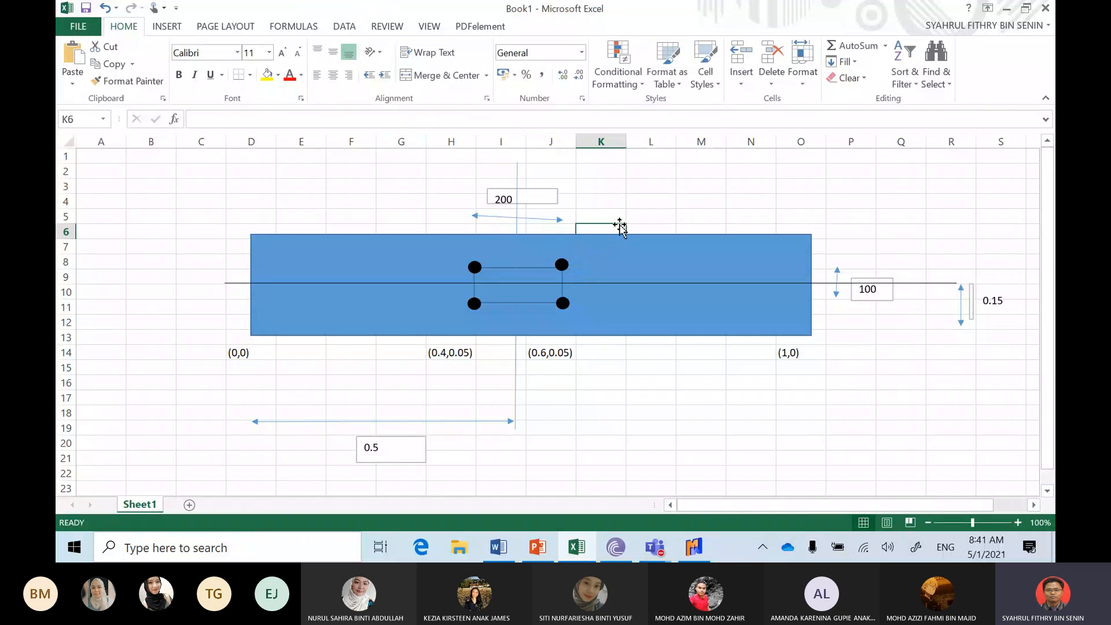
{"action": "key", "text": "Up"}
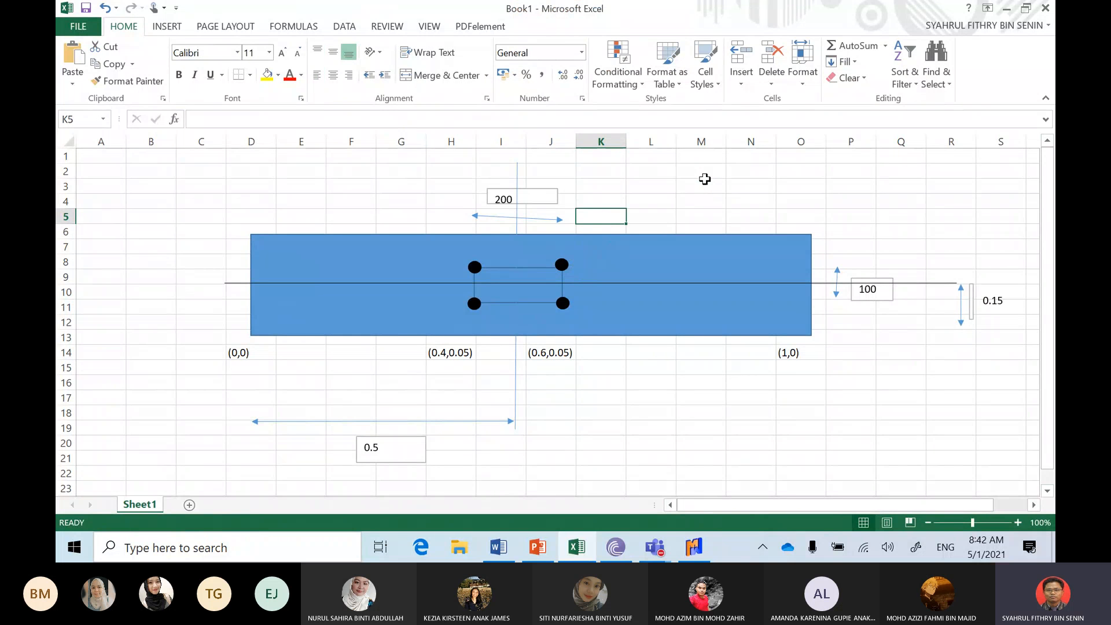
{"action": "type", "text": "(0.6,"}
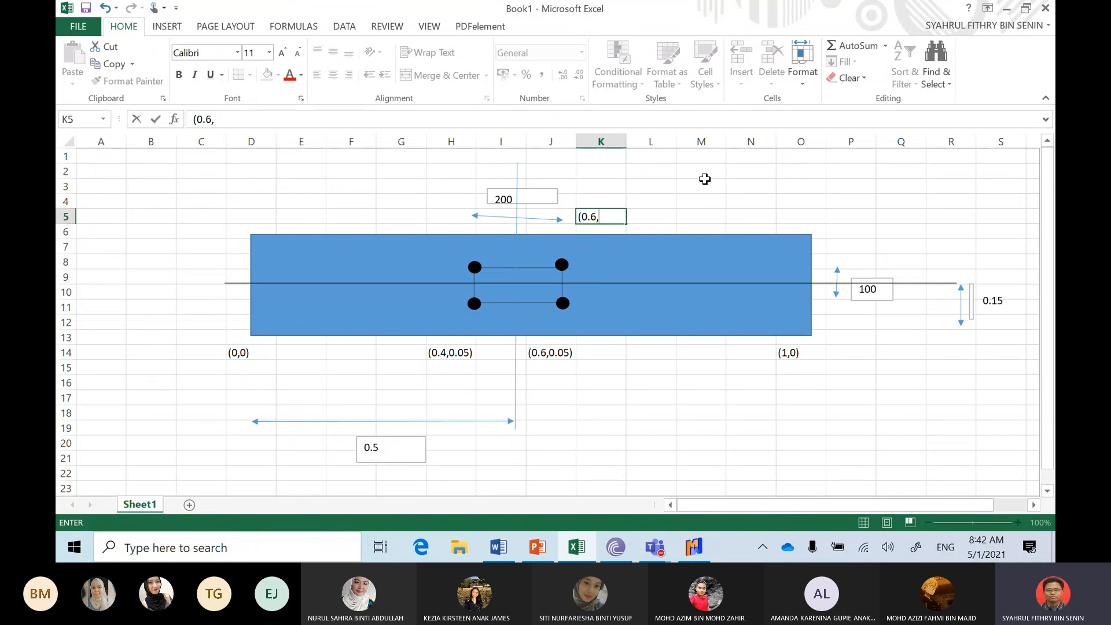
{"action": "type", "text": "0.15)"}
{"action": "left_click", "coordinate": [720, 196]}
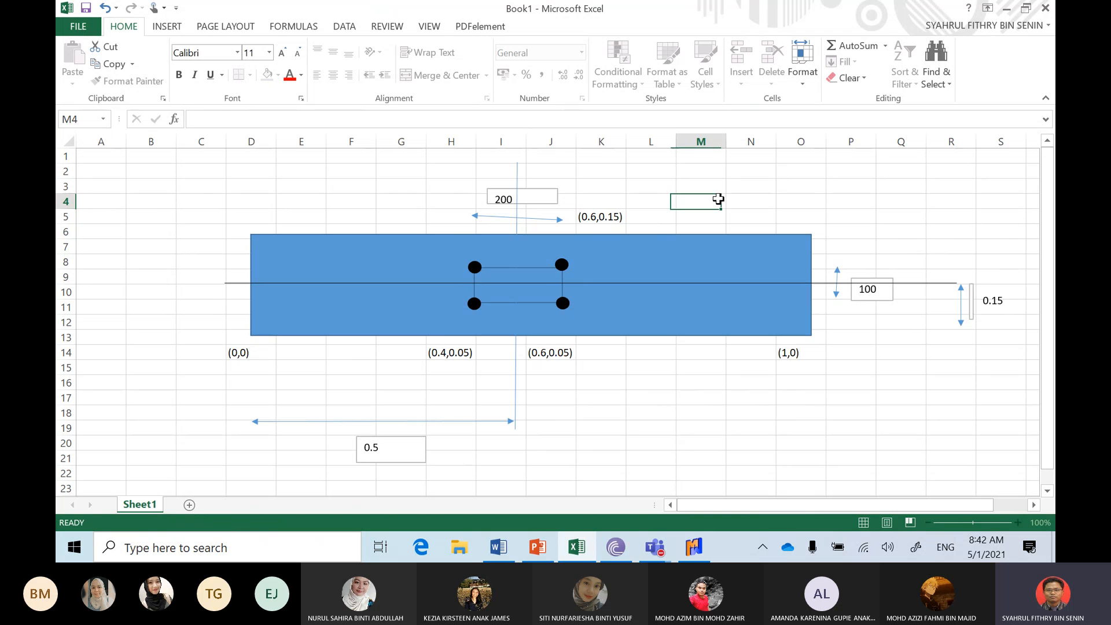
Enter the coordinate (0.4,0.15) in cell G5 for the hollow's upper-left corner
{"action": "left_click", "coordinate": [564, 360]}
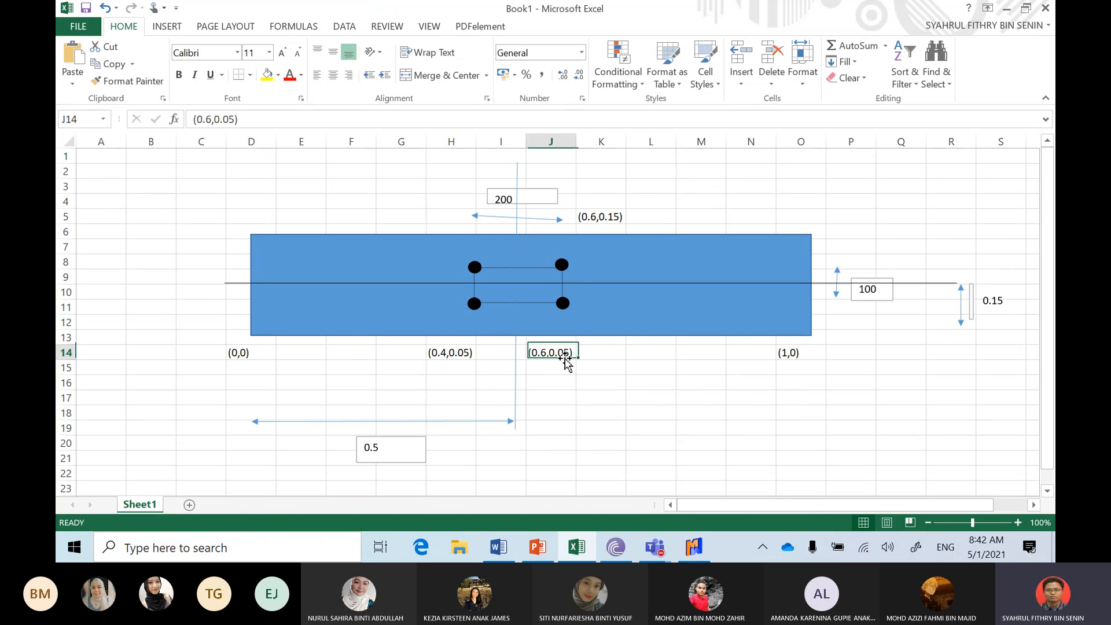
{"action": "left_click", "coordinate": [415, 219]}
{"action": "type", "text": "(0.4,0.15"}
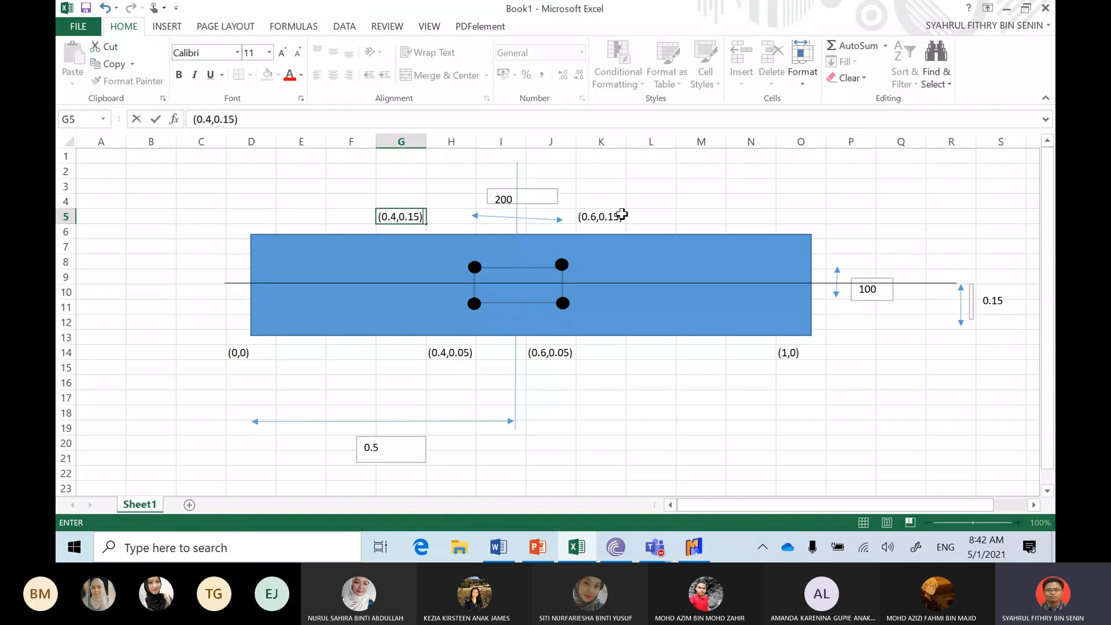
{"action": "key", "text": "Return"}
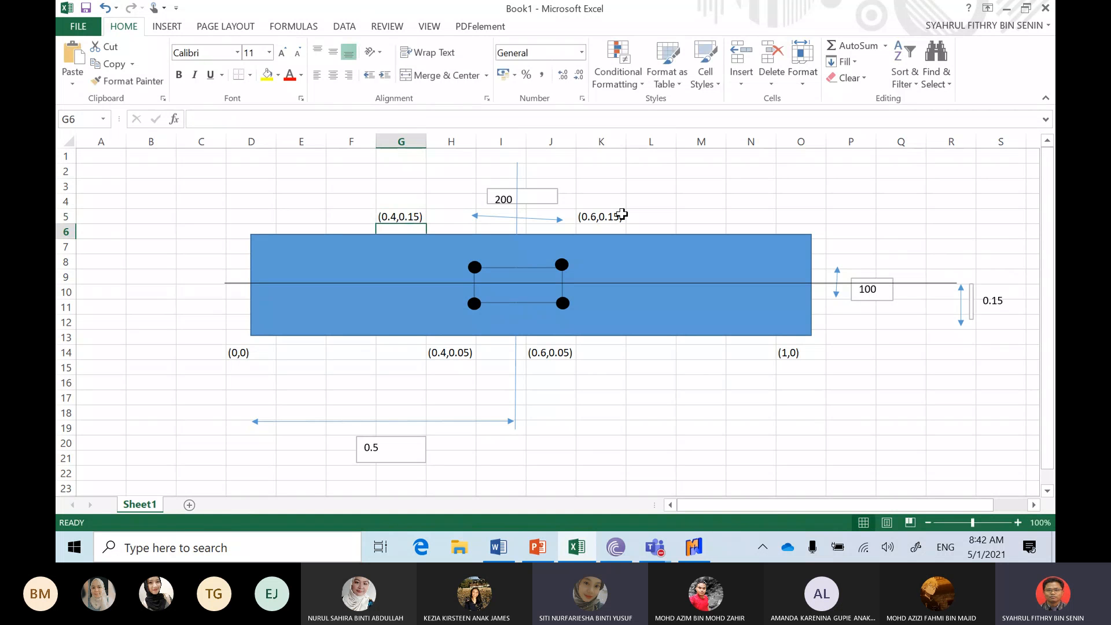
Correct the lower-left corner coordinate in cell H14 to (0.4,0.1)
{"action": "left_click", "coordinate": [459, 351]}
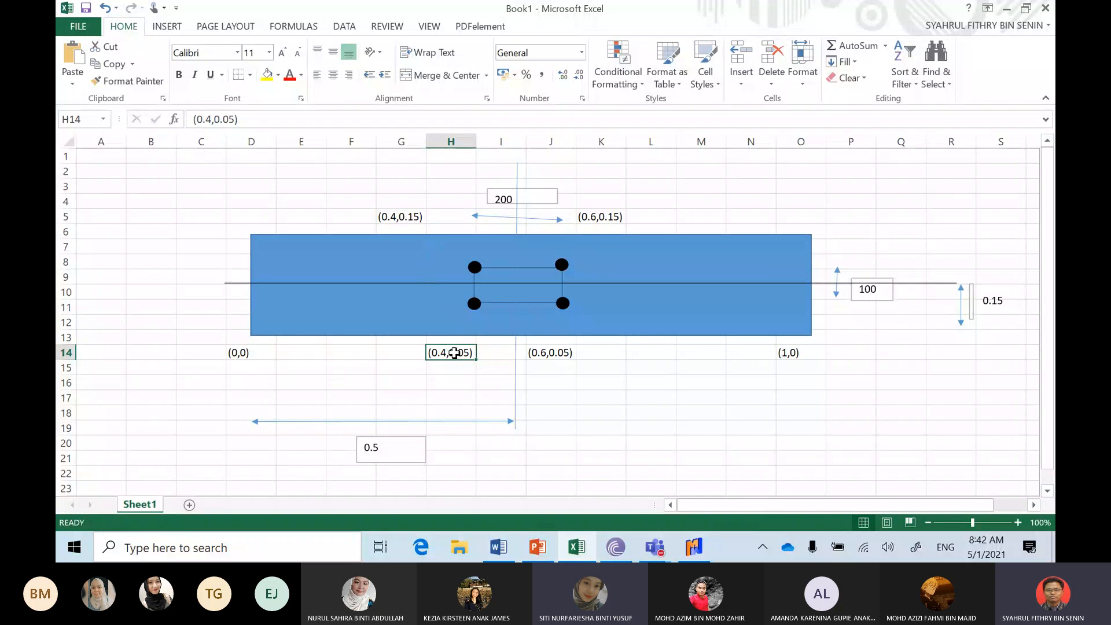
{"action": "left_click", "coordinate": [220, 119]}
{"action": "key", "text": "shift+Right"}
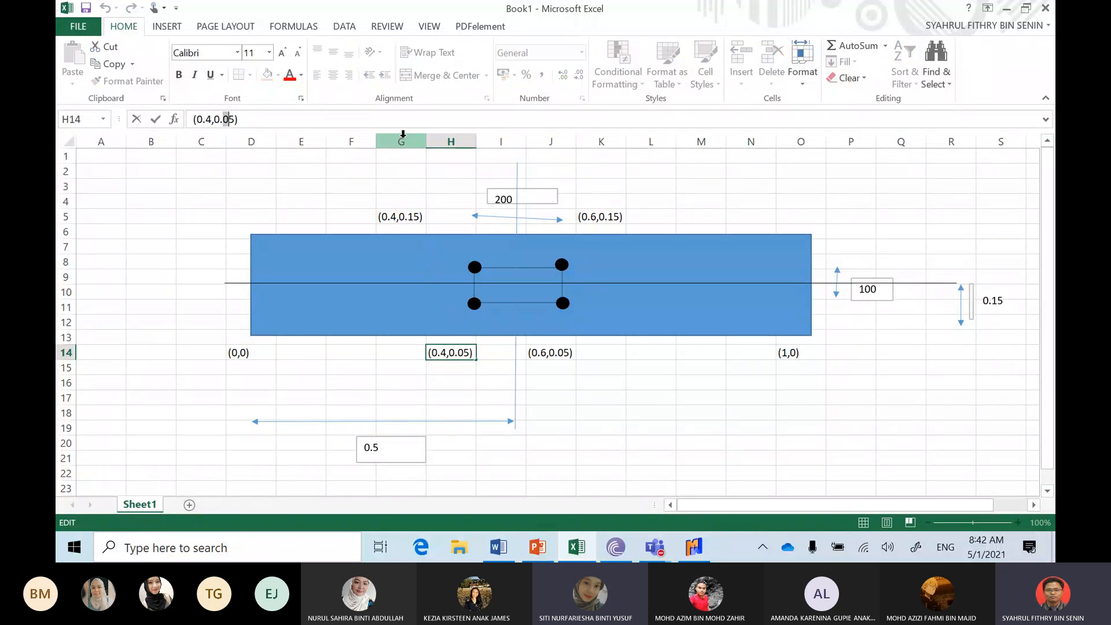
{"action": "type", "text": "1"}
{"action": "key", "text": "Return"}
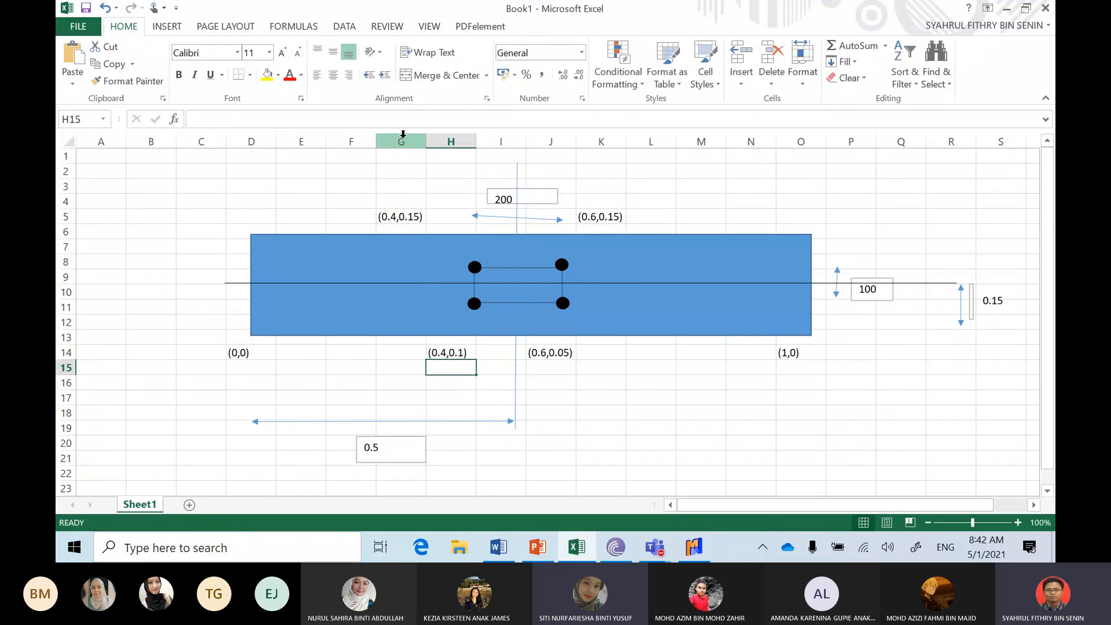
Correct the lower-right corner coordinate in cell J14 to (0.6,0.1)
{"action": "left_click", "coordinate": [559, 354]}
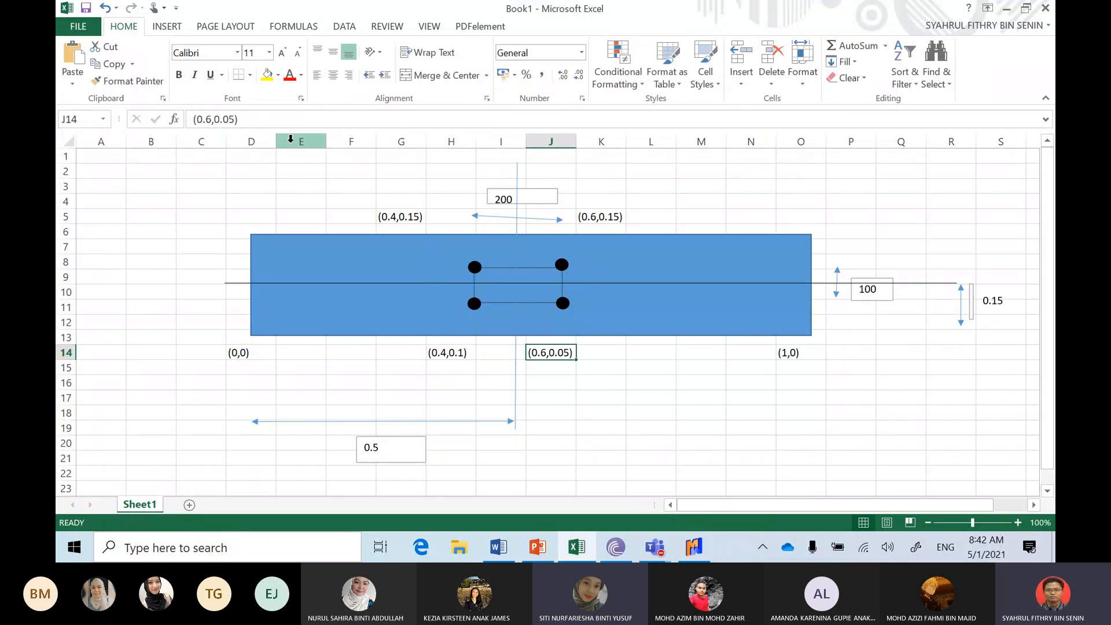
{"action": "left_click", "coordinate": [218, 119]}
{"action": "key", "text": "shift+End"}
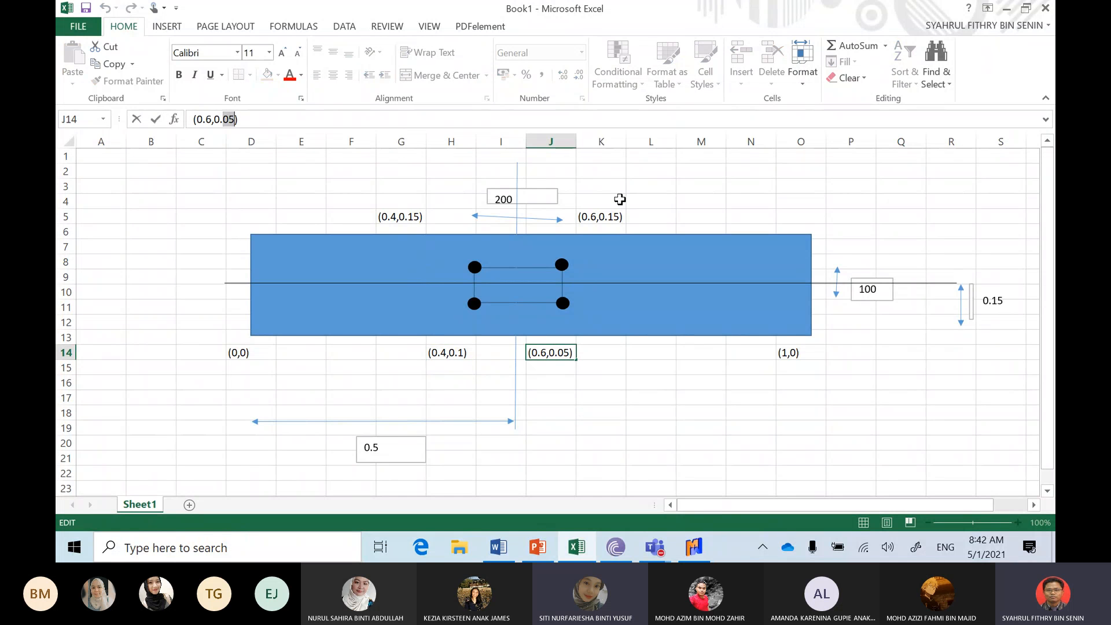
{"action": "type", "text": "1"}
{"action": "key", "text": "Return"}
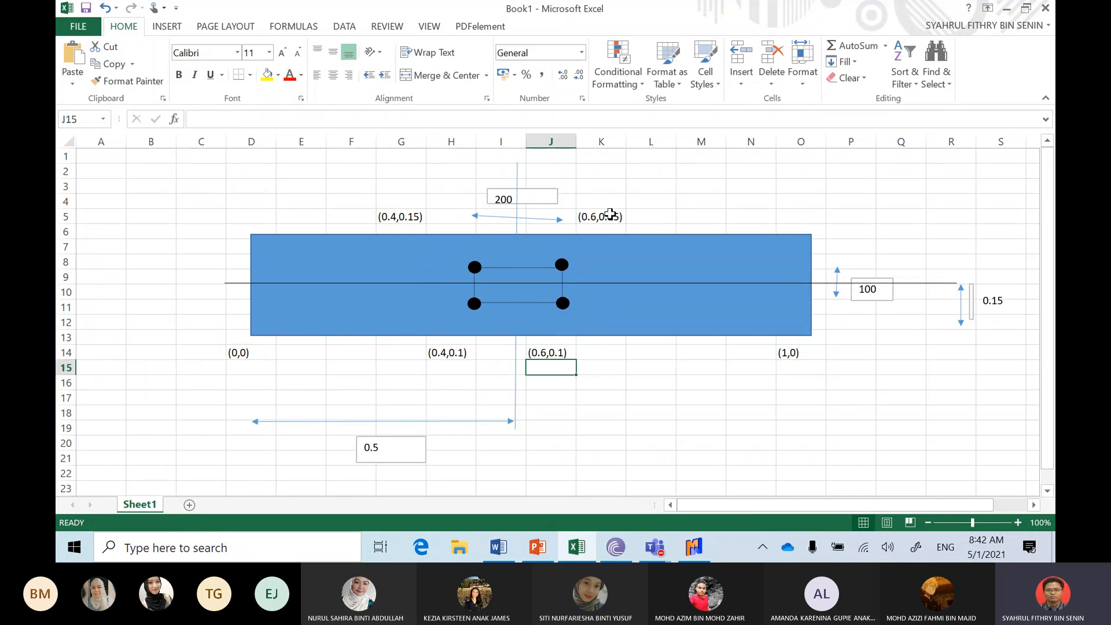
Correct the upper-right corner coordinate in cell K5 to (0.6,0.2)
{"action": "left_click", "coordinate": [617, 218]}
{"action": "left_click_drag", "start_coordinate": [230, 120], "coordinate": [236, 120]}
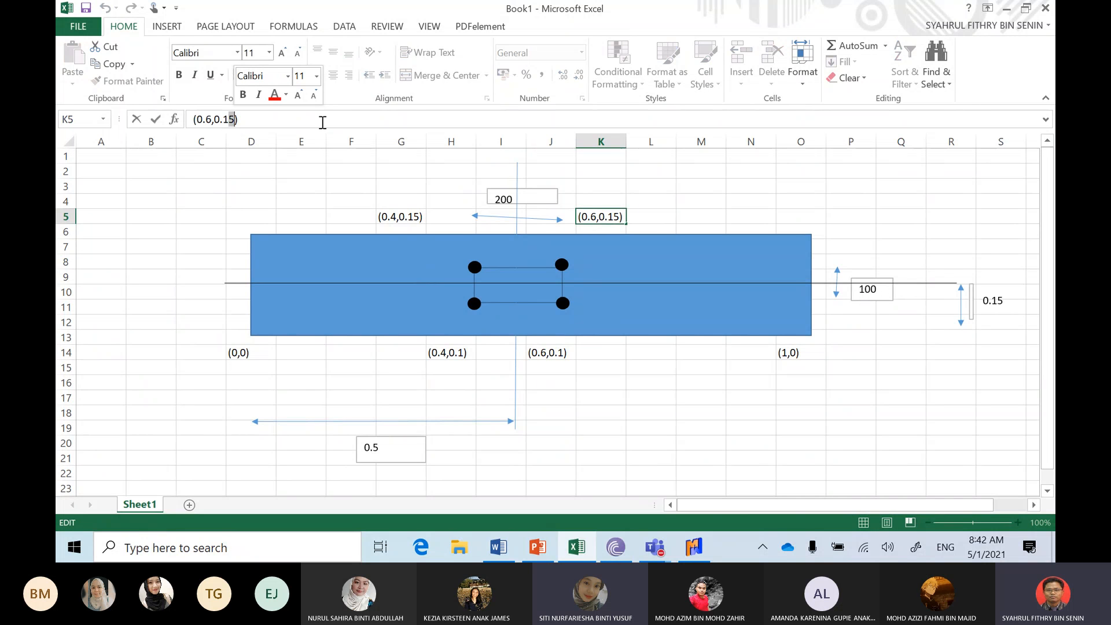
{"action": "key", "text": "BackSpace"}
{"action": "key", "text": "Return"}
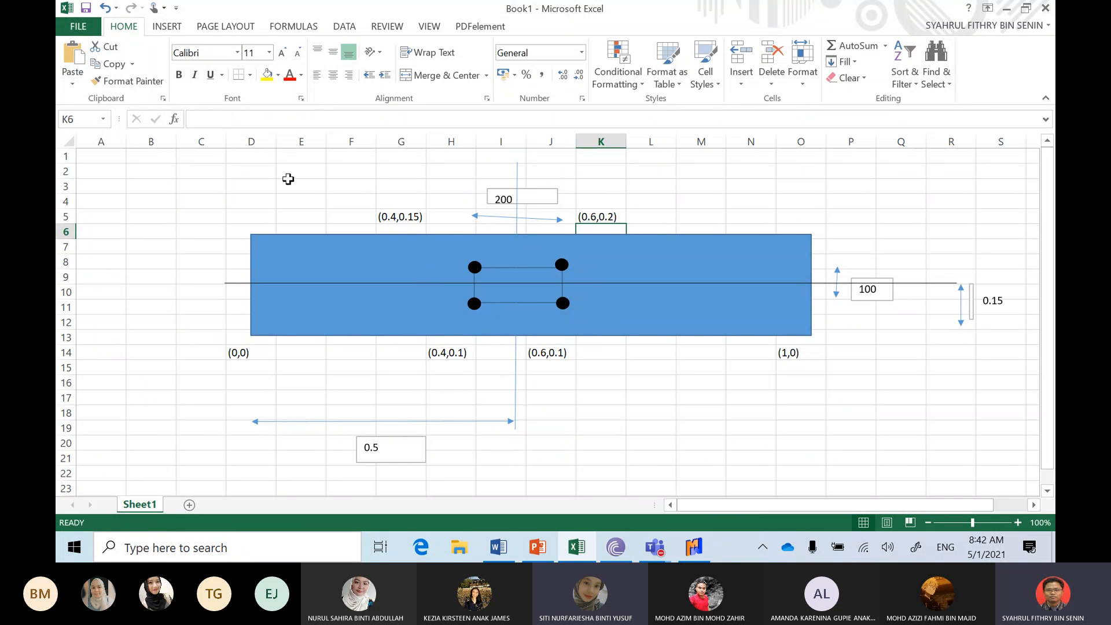
Correct the upper-left corner coordinate in cell G5 to (0.4,0.2)
{"action": "left_click", "coordinate": [416, 213]}
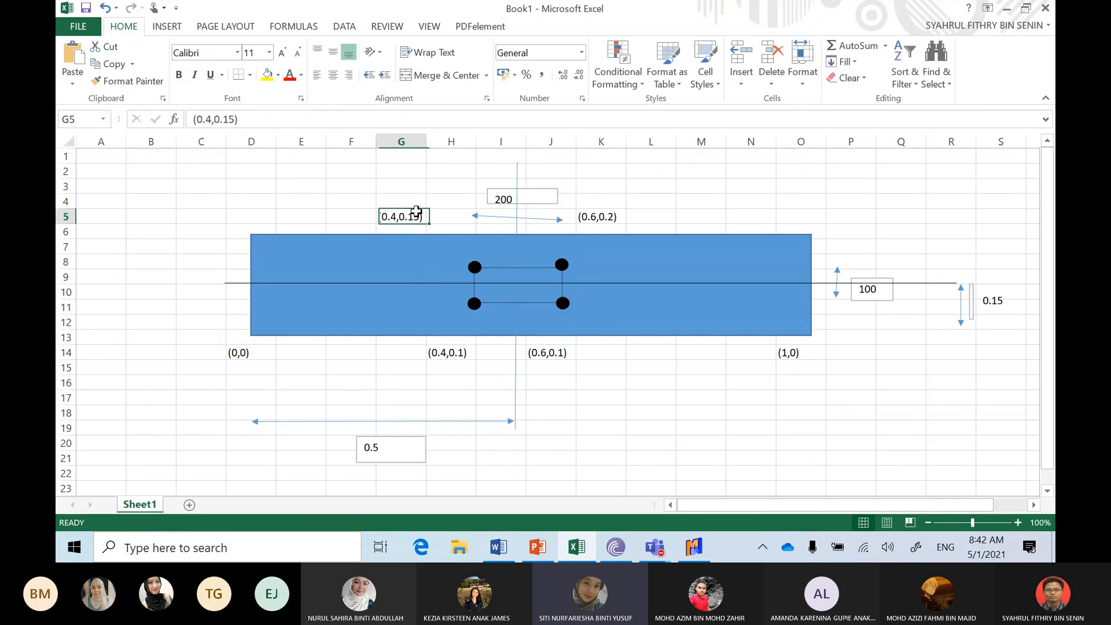
{"action": "left_click", "coordinate": [230, 119]}
{"action": "key", "text": "BackSpace"}
{"action": "key", "text": "Delete"}
{"action": "type", "text": "2"}
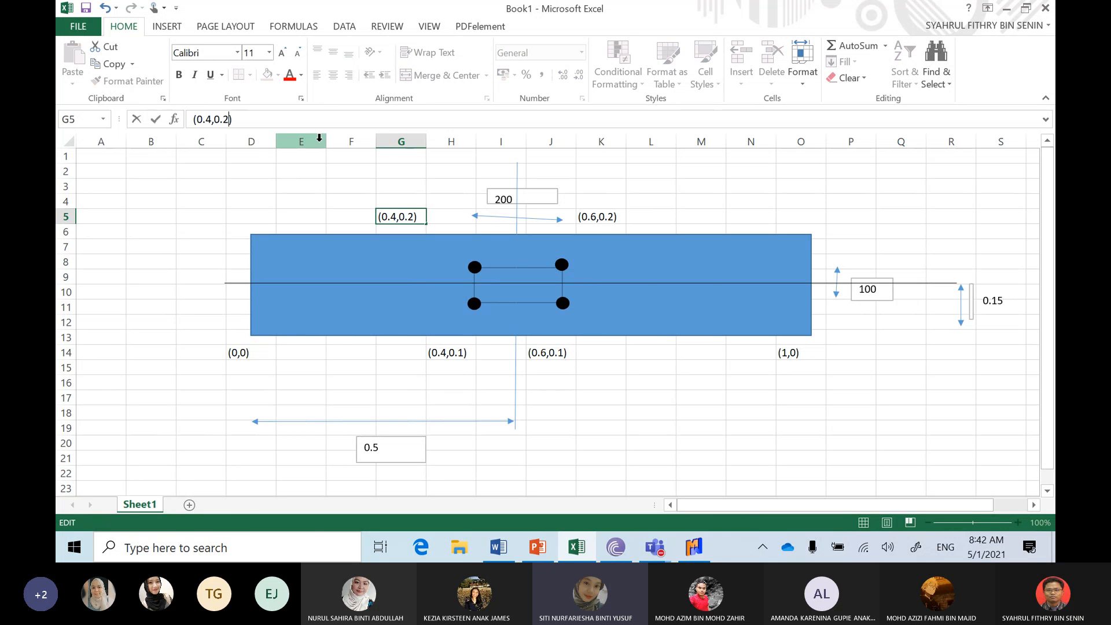
{"action": "key", "text": "Return"}
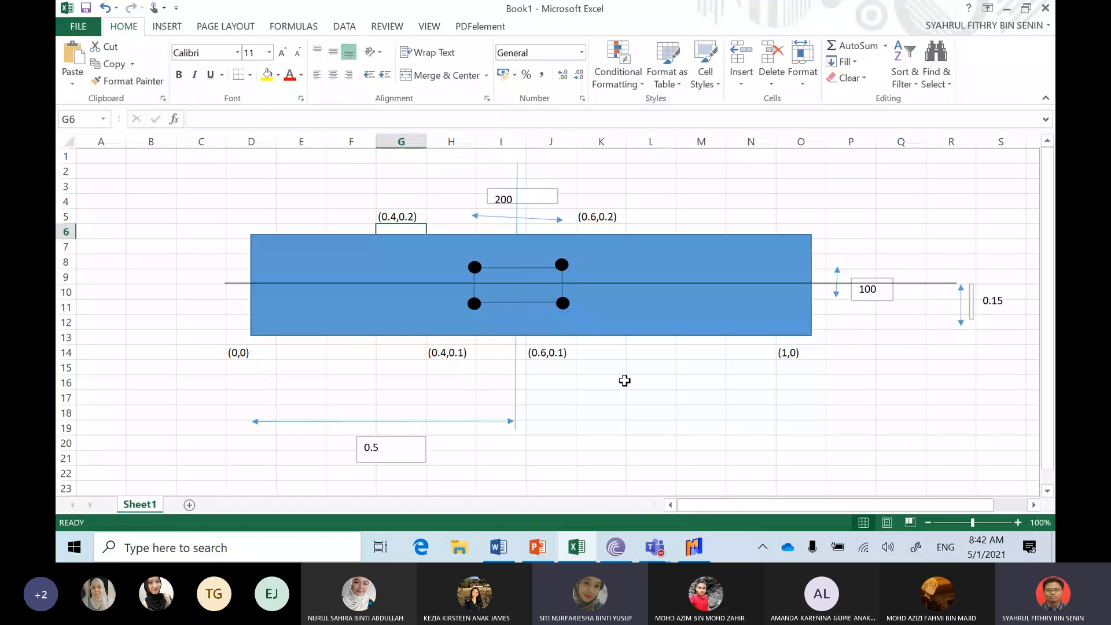
Switch to Mecway and add a new node at X 0.4 m, Y 0.1 m, Z 0 m, with the Excel sketch as reference
{"action": "left_click", "coordinate": [694, 547]}
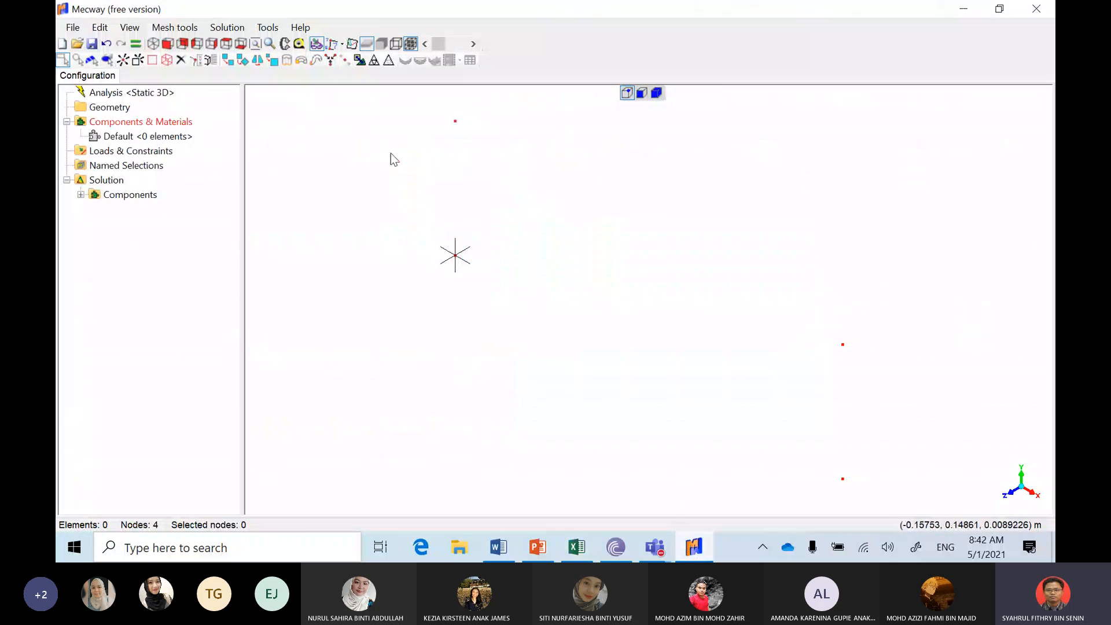
{"action": "left_click", "coordinate": [123, 60]}
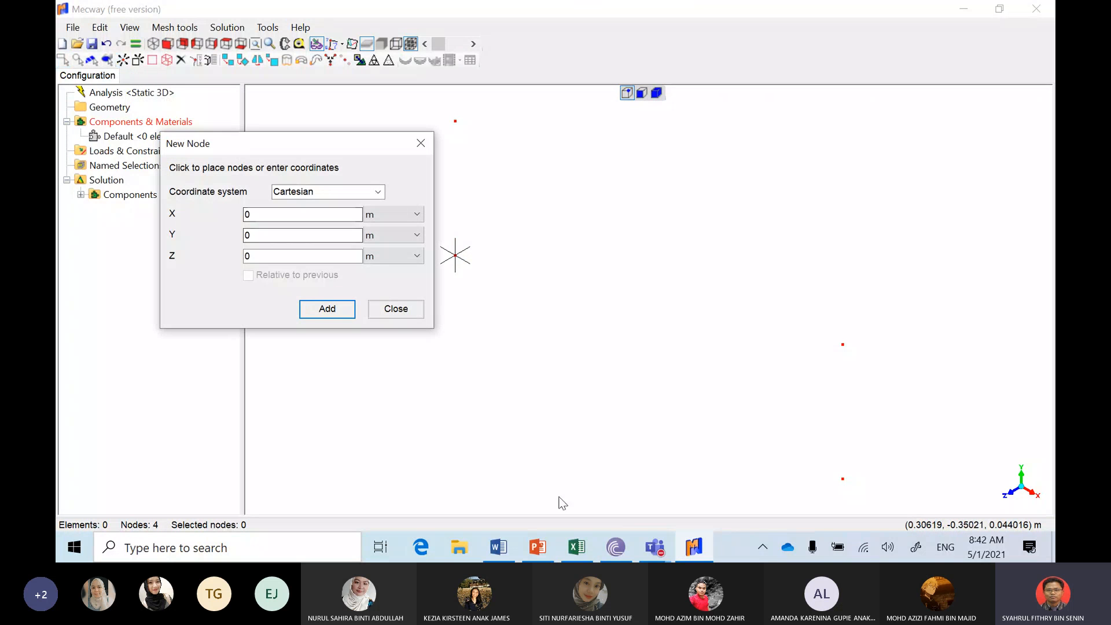
{"action": "left_click", "coordinate": [581, 548]}
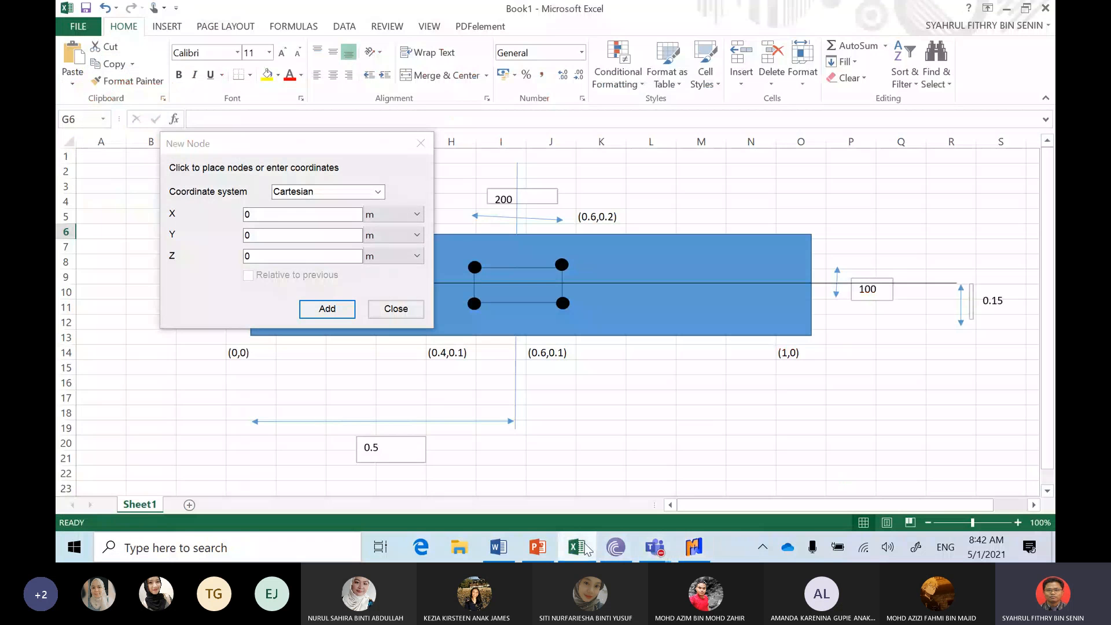
{"action": "left_click", "coordinate": [296, 216]}
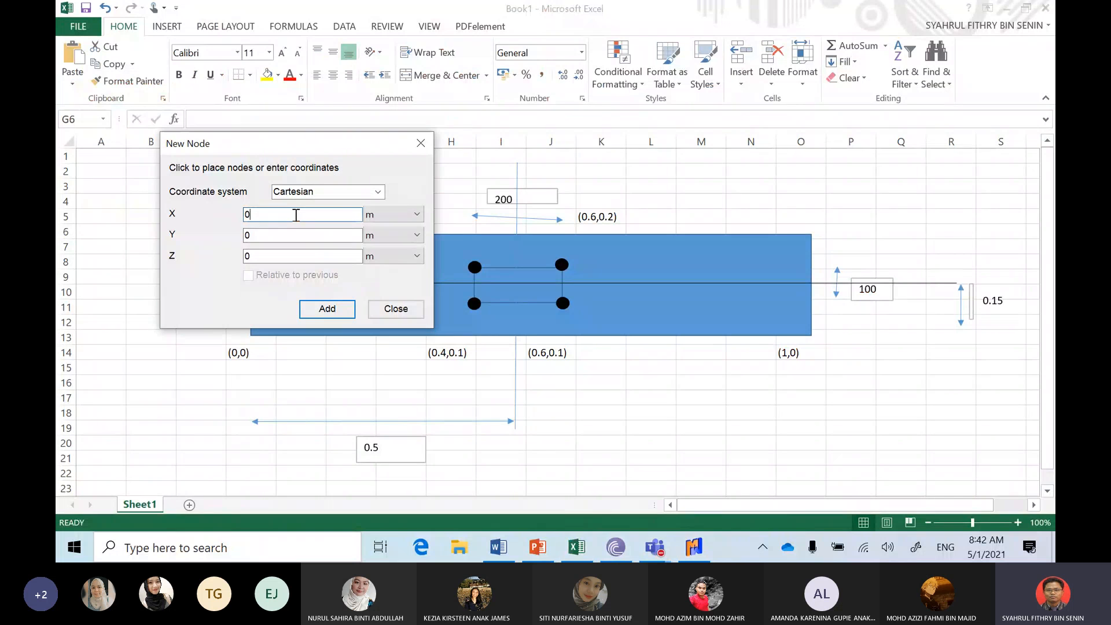
{"action": "left_click", "coordinate": [275, 236]}
{"action": "left_click", "coordinate": [313, 312]}
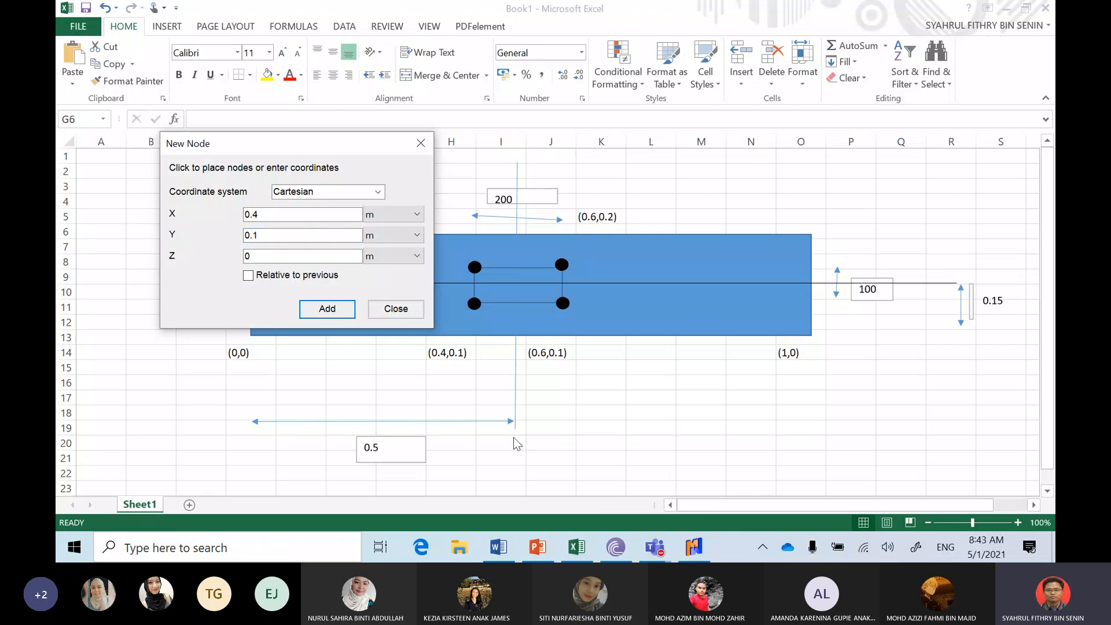
{"action": "left_click", "coordinate": [705, 550]}
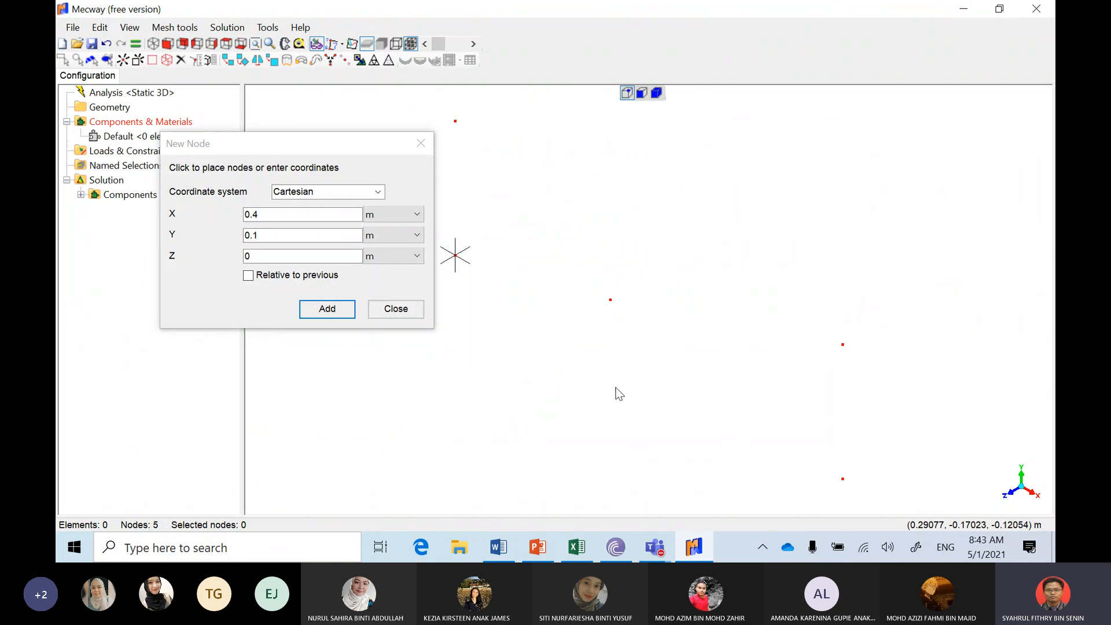
Bring up the Excel sketch behind the New Node dialog and add nodes at X 0.6, Y 0.1 m and X 0.6, Y 0.2 m
{"action": "left_click", "coordinate": [577, 547]}
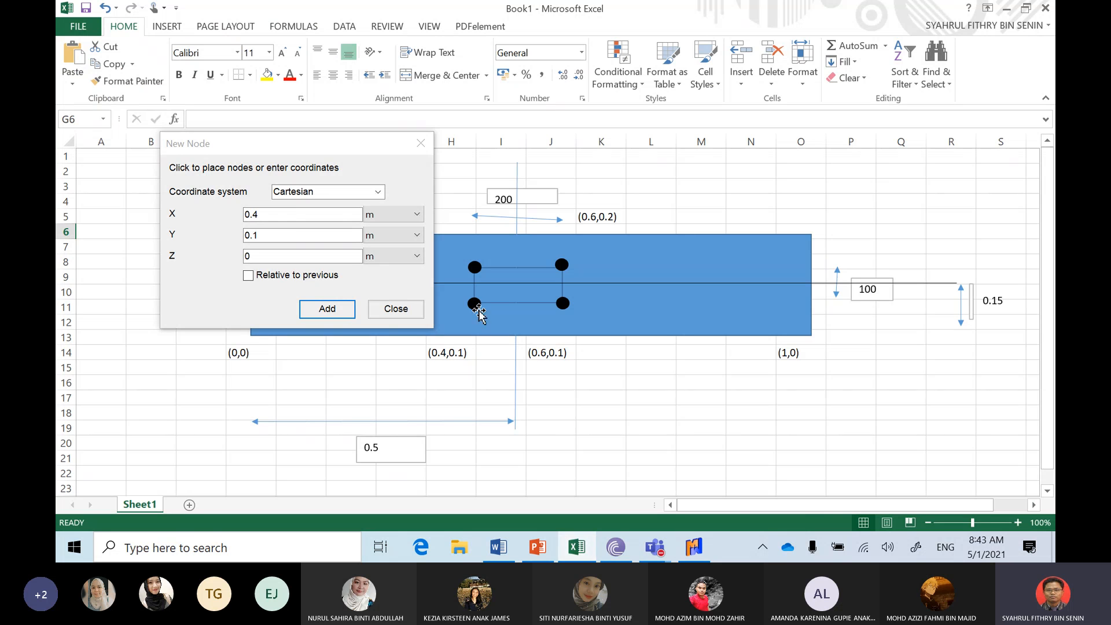
{"action": "left_click", "coordinate": [294, 214]}
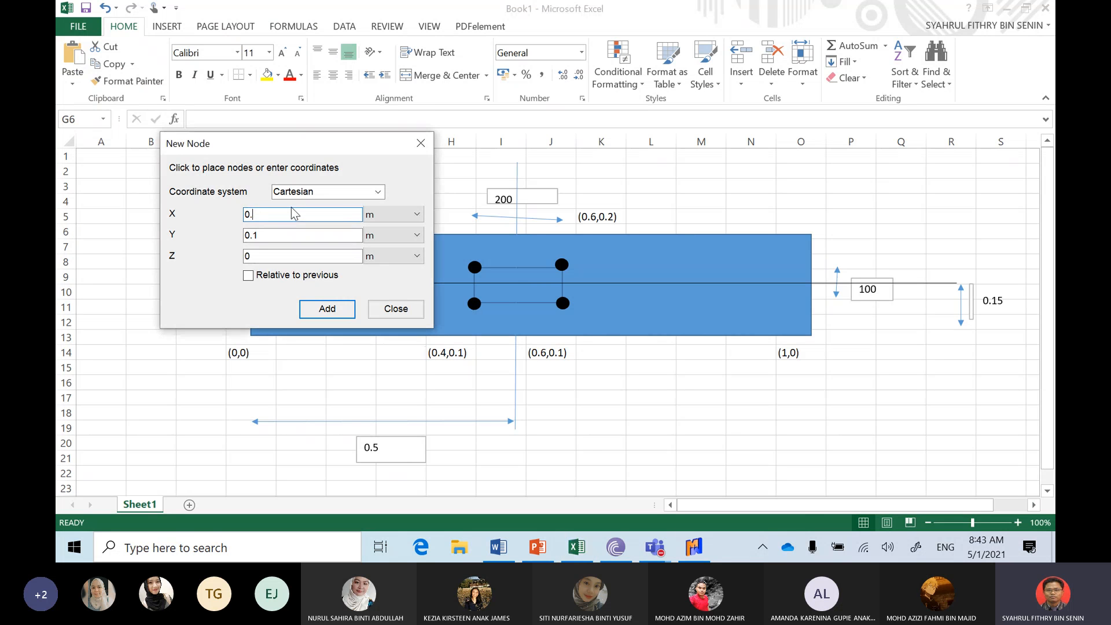
{"action": "left_click", "coordinate": [330, 313]}
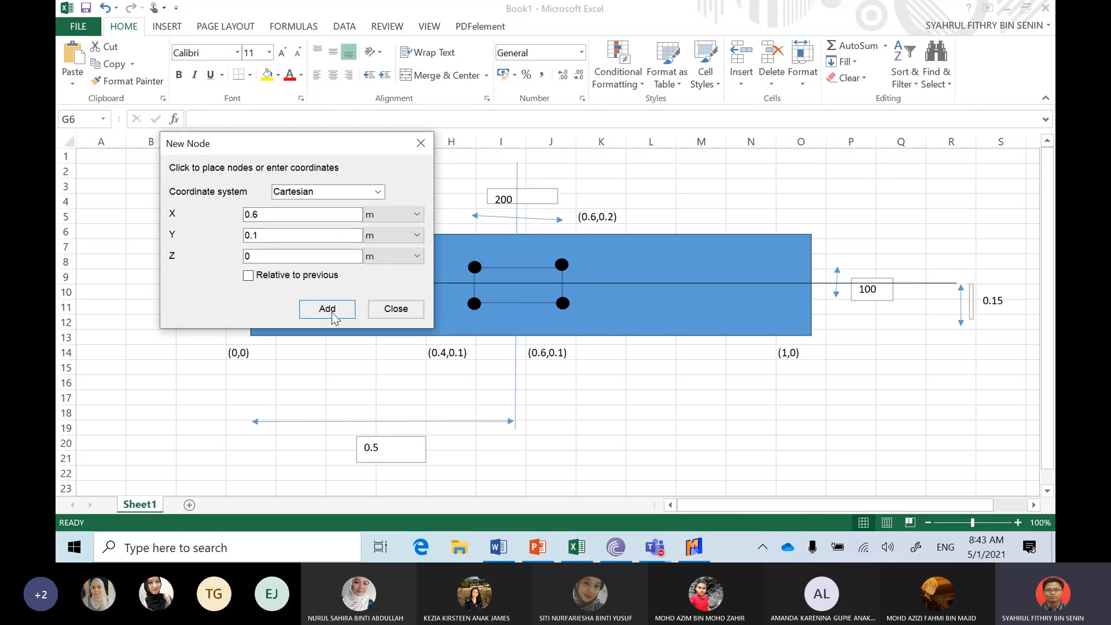
{"action": "left_click", "coordinate": [333, 237]}
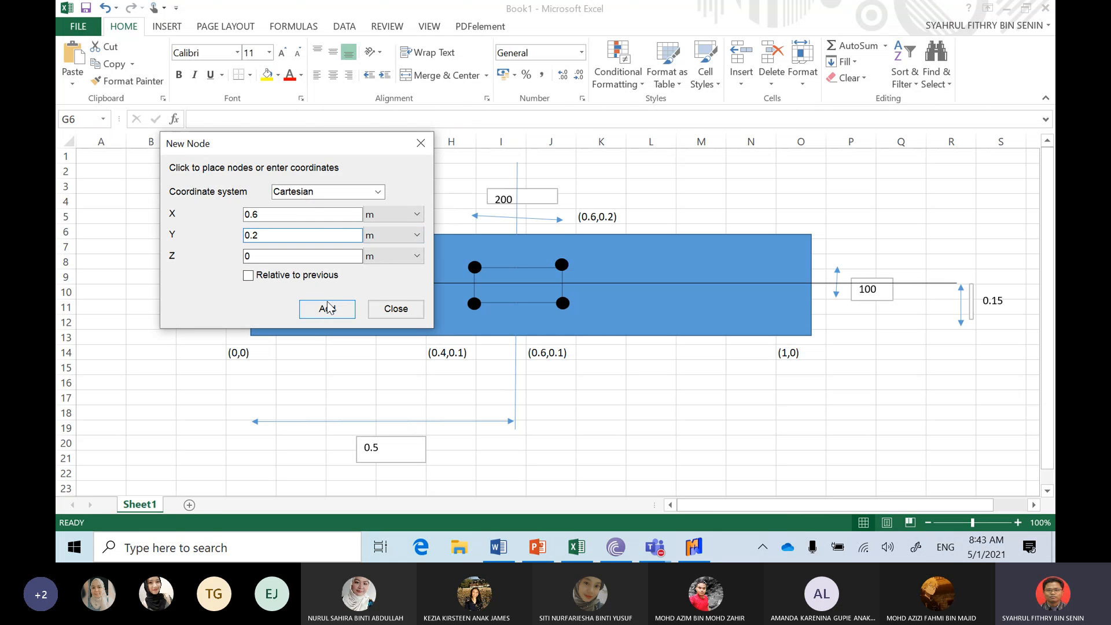
Add the hollow's upper-left corner node at X 0.4 m, Y 0.2 m, Z 0 m and finish adding nodes
{"action": "left_click_drag", "start_coordinate": [325, 146], "coordinate": [761, 254]}
{"action": "left_click", "coordinate": [717, 325]}
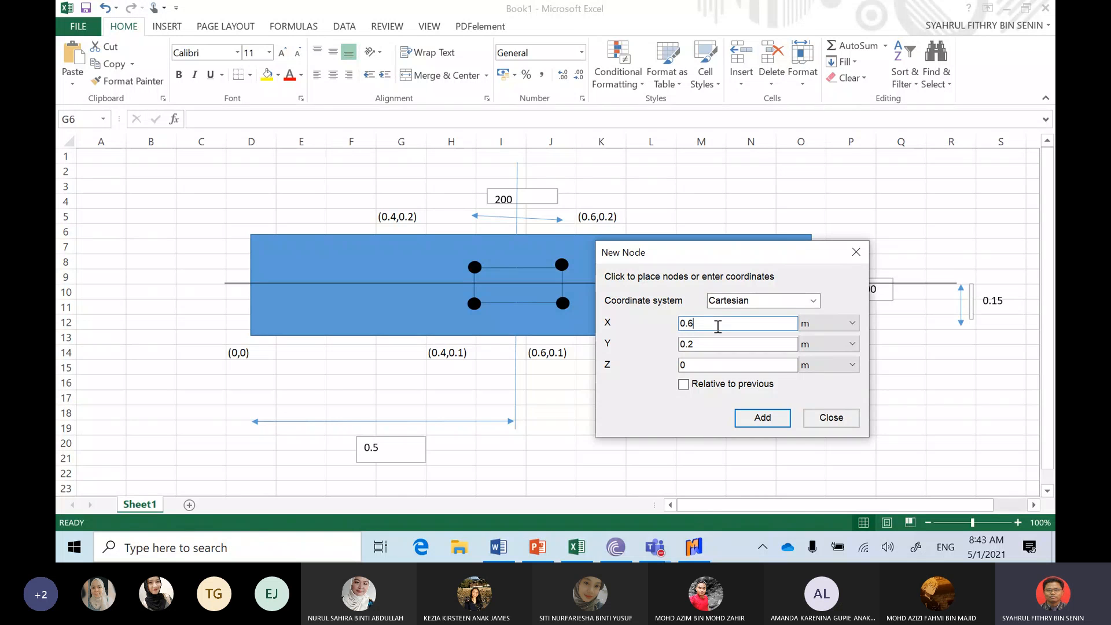
{"action": "key", "text": "BackSpace"}
{"action": "type", "text": "4"}
{"action": "left_click", "coordinate": [785, 422]}
{"action": "left_click", "coordinate": [831, 418]}
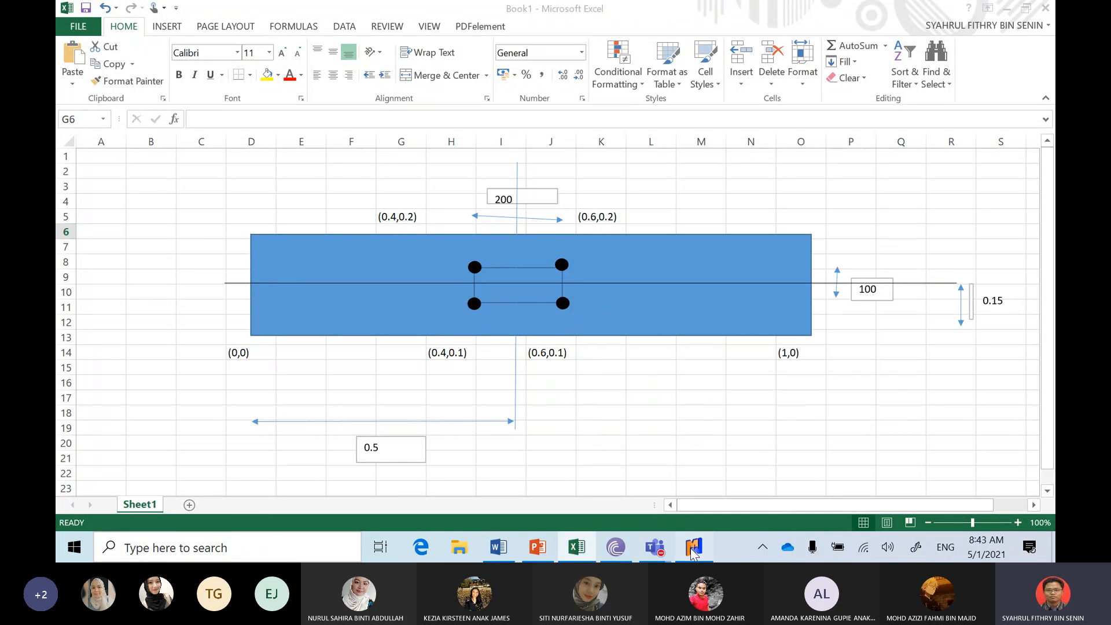
Switch to Mecway and create a quad4 element through nodes 1, 5, 8 and 4
{"action": "left_click", "coordinate": [694, 547]}
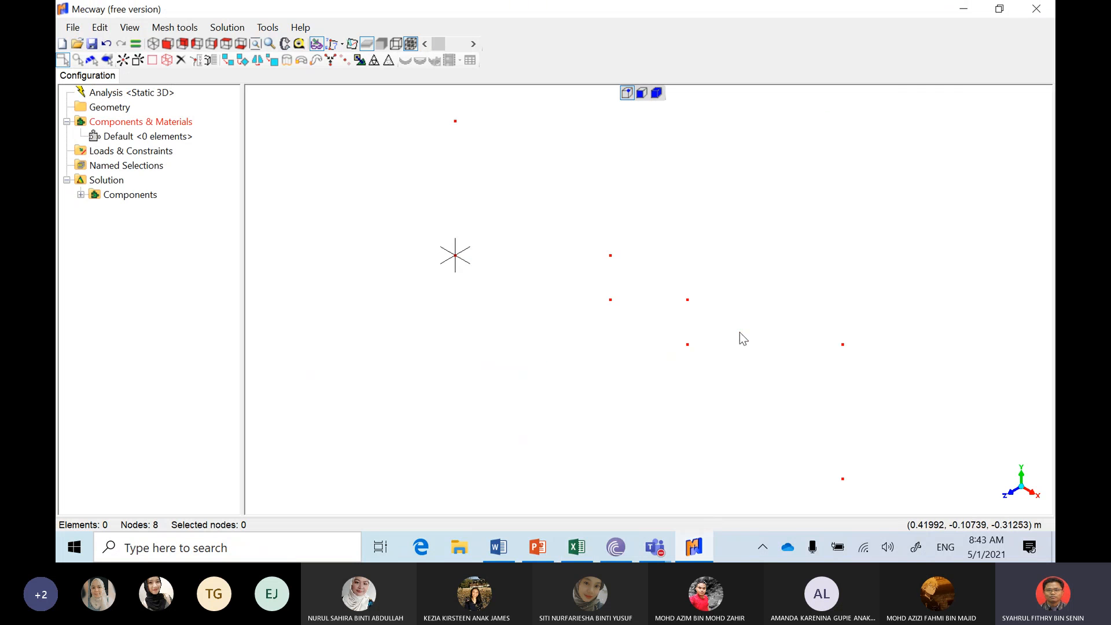
{"action": "left_click", "coordinate": [168, 43]}
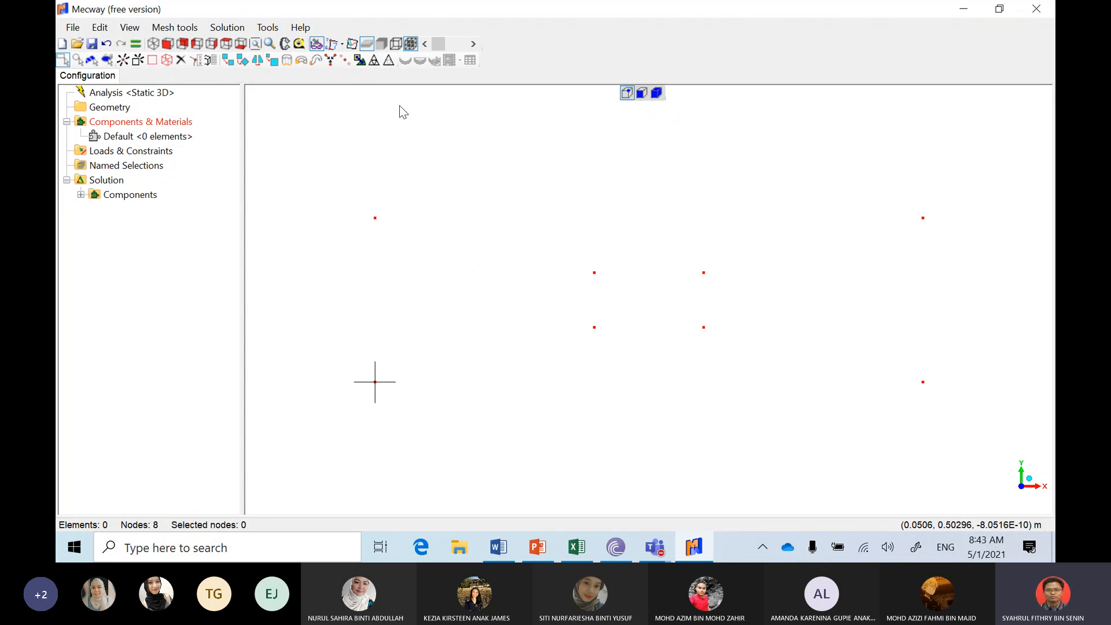
{"action": "left_click", "coordinate": [346, 61]}
{"action": "left_click", "coordinate": [138, 60]}
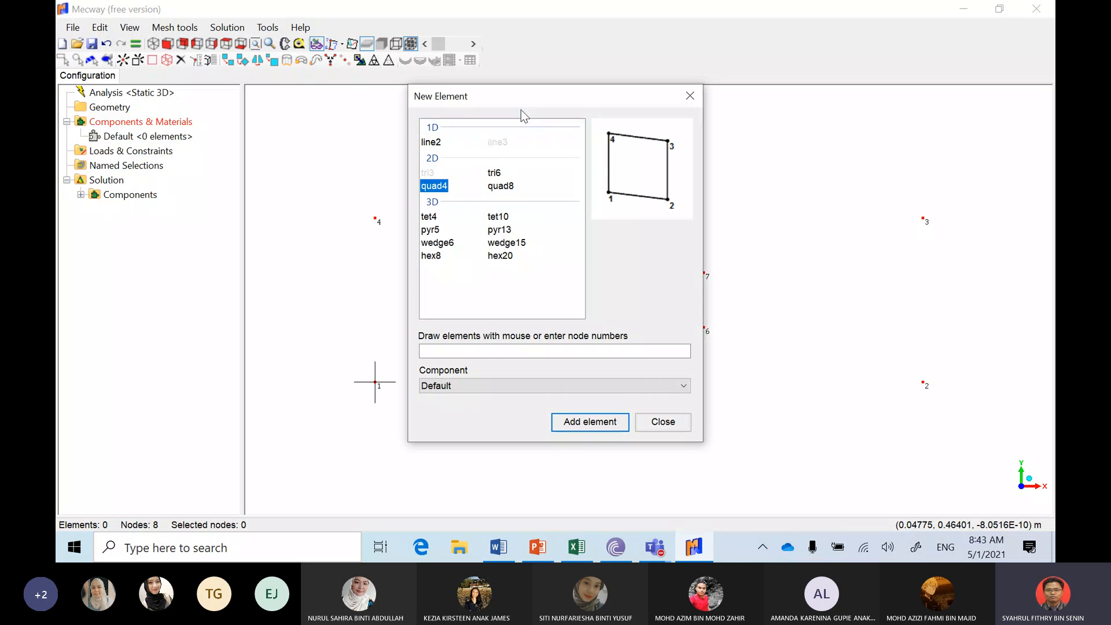
{"action": "left_click_drag", "start_coordinate": [520, 105], "coordinate": [314, 114]}
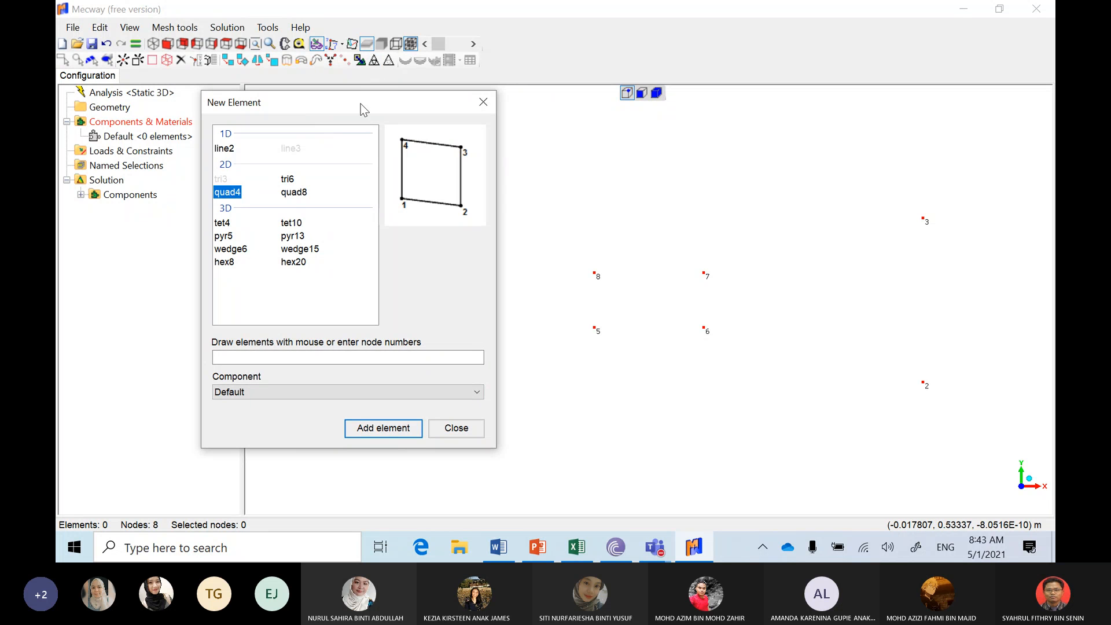
{"action": "left_click_drag", "start_coordinate": [360, 104], "coordinate": [843, 23]}
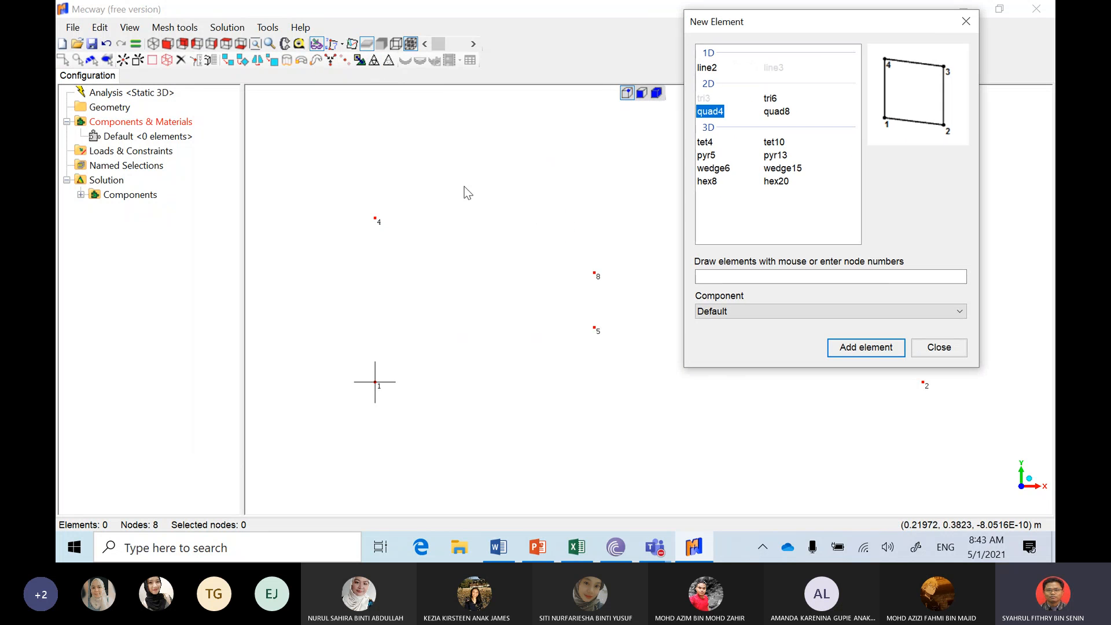
{"action": "left_click", "coordinate": [375, 383]}
{"action": "left_click", "coordinate": [594, 328]}
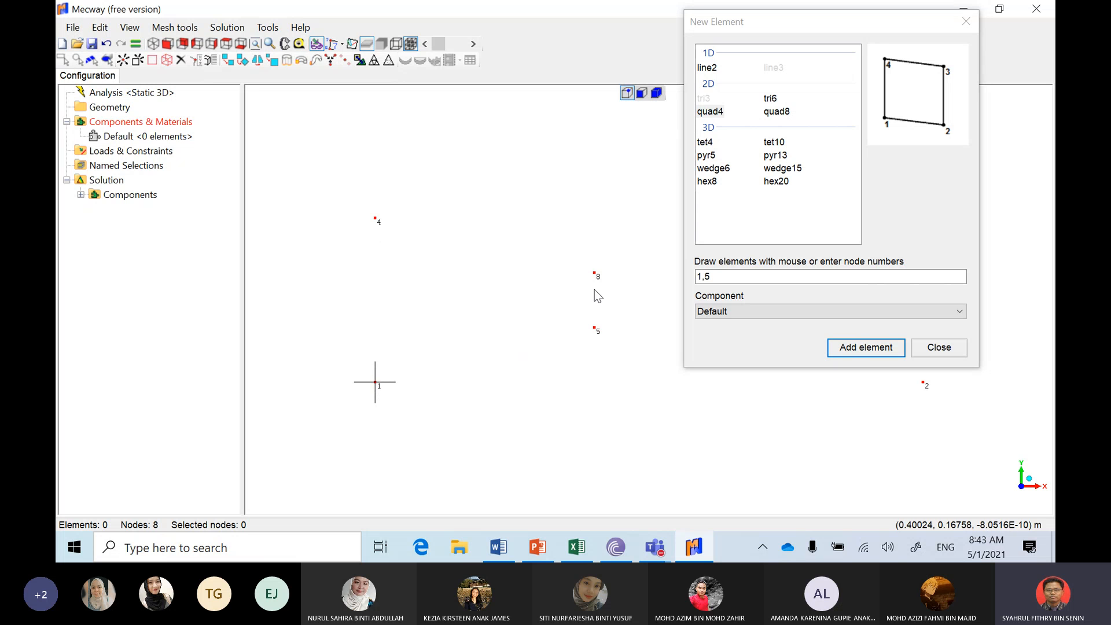
{"action": "left_click", "coordinate": [594, 274]}
{"action": "left_click", "coordinate": [376, 220]}
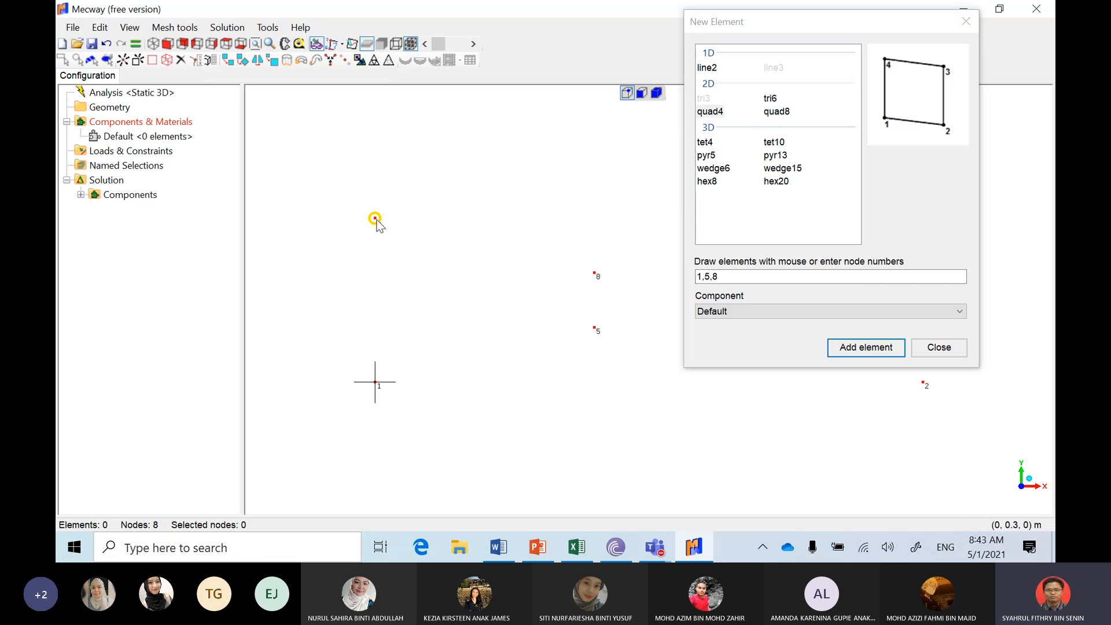
Create the quad4 element below the hollow through nodes 1, 2, 6 and 5
{"action": "left_click_drag", "start_coordinate": [834, 33], "coordinate": [205, 93]}
{"action": "left_click", "coordinate": [376, 383]}
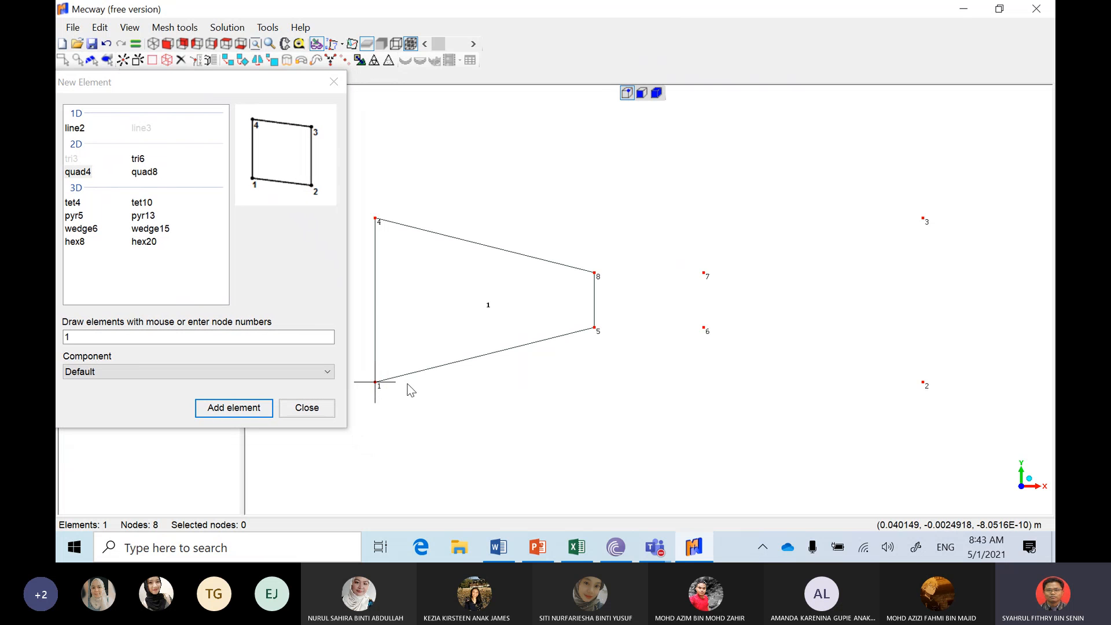
{"action": "left_click", "coordinate": [923, 383]}
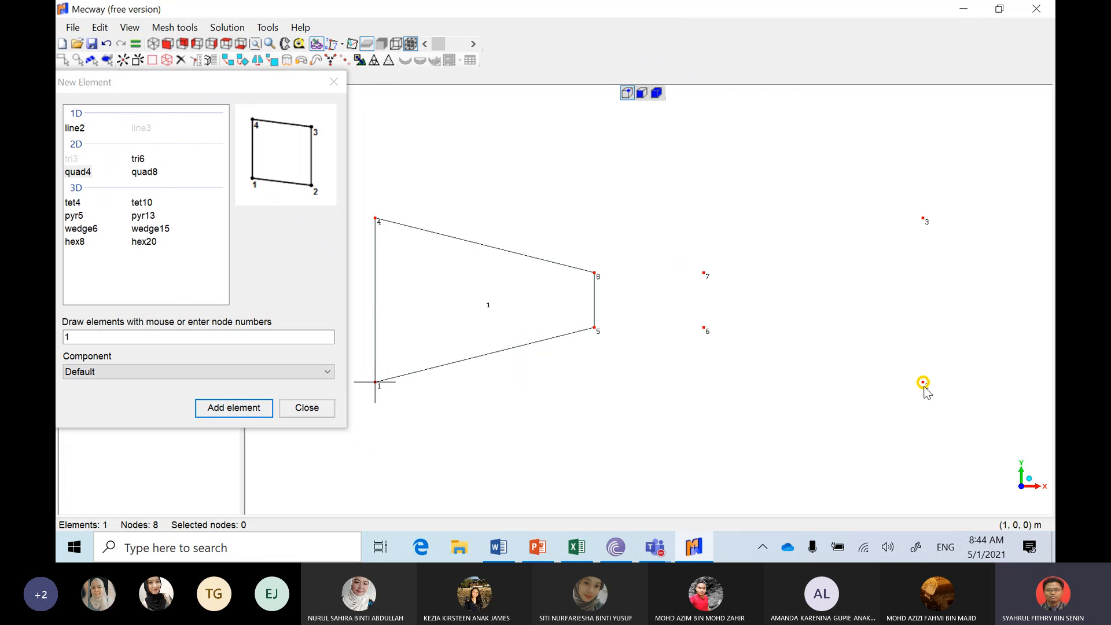
{"action": "left_click", "coordinate": [704, 329]}
{"action": "left_click", "coordinate": [594, 327]}
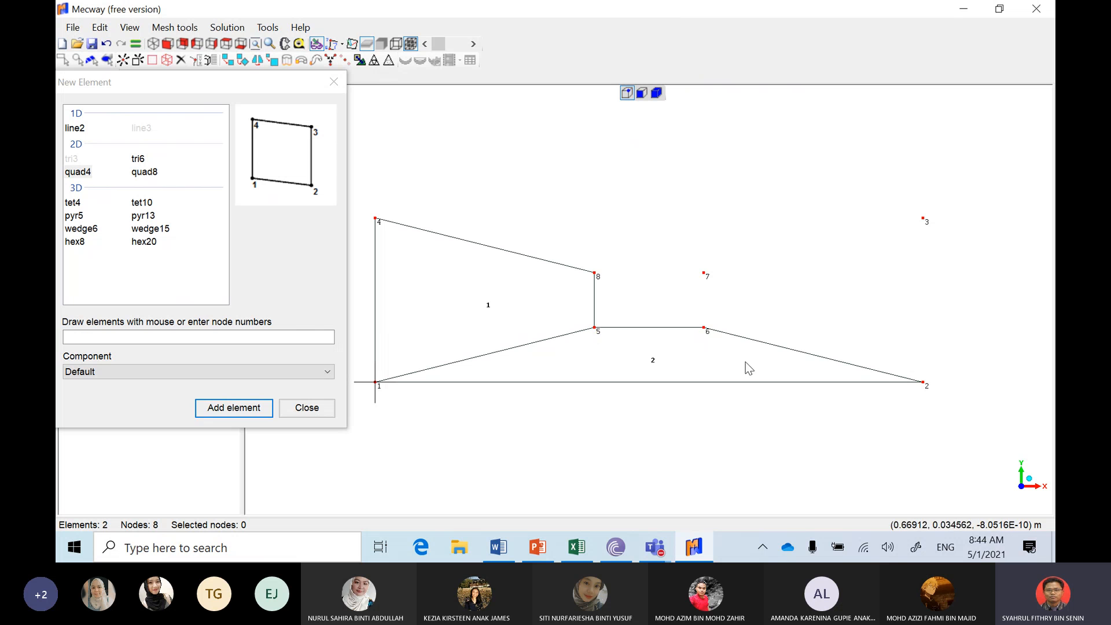
Create the quad4 element to the right of the hollow through nodes 6, 2, 3 and 7
{"action": "left_click", "coordinate": [704, 328]}
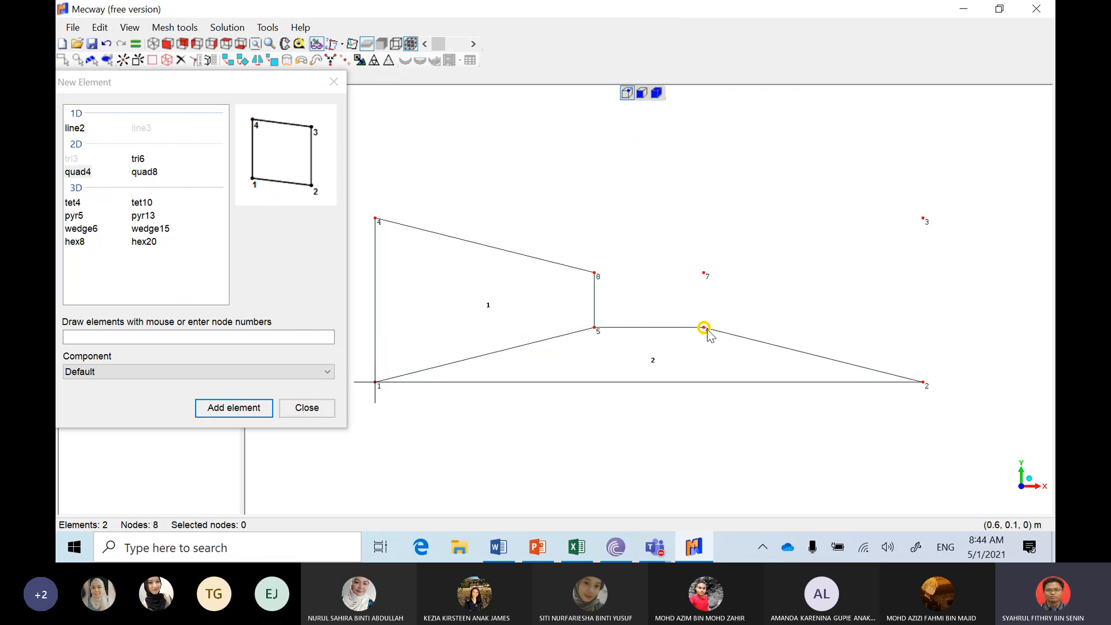
{"action": "left_click", "coordinate": [923, 383]}
{"action": "left_click", "coordinate": [923, 218]}
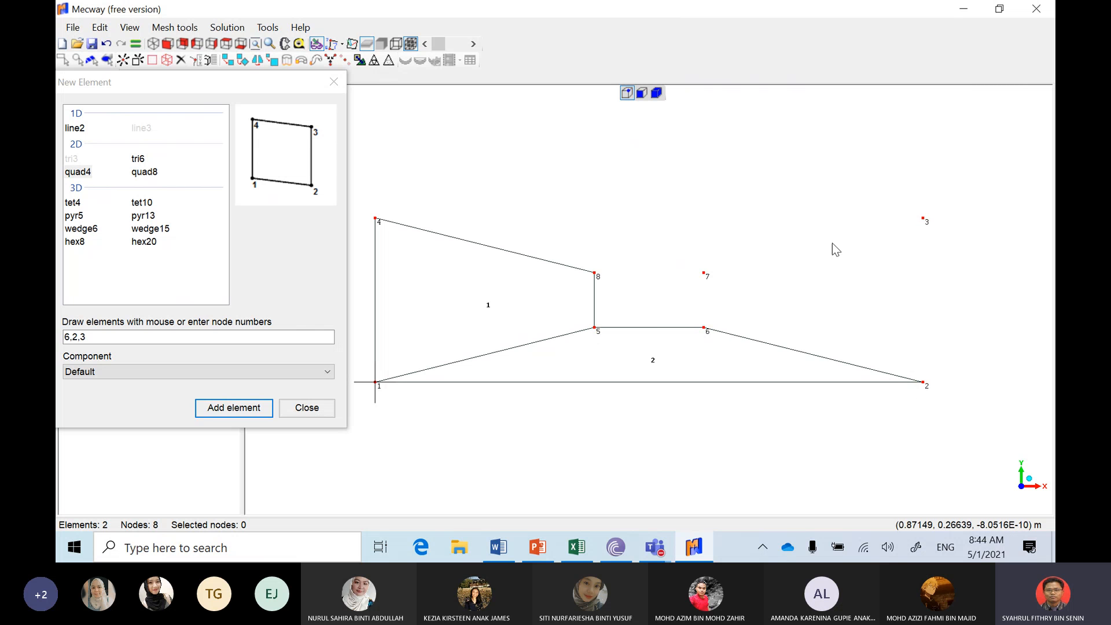
{"action": "left_click", "coordinate": [704, 273]}
Create the quad4 element above the hollow through nodes 8, 7, 3 and 4, and finish adding elements
{"action": "left_click", "coordinate": [595, 274]}
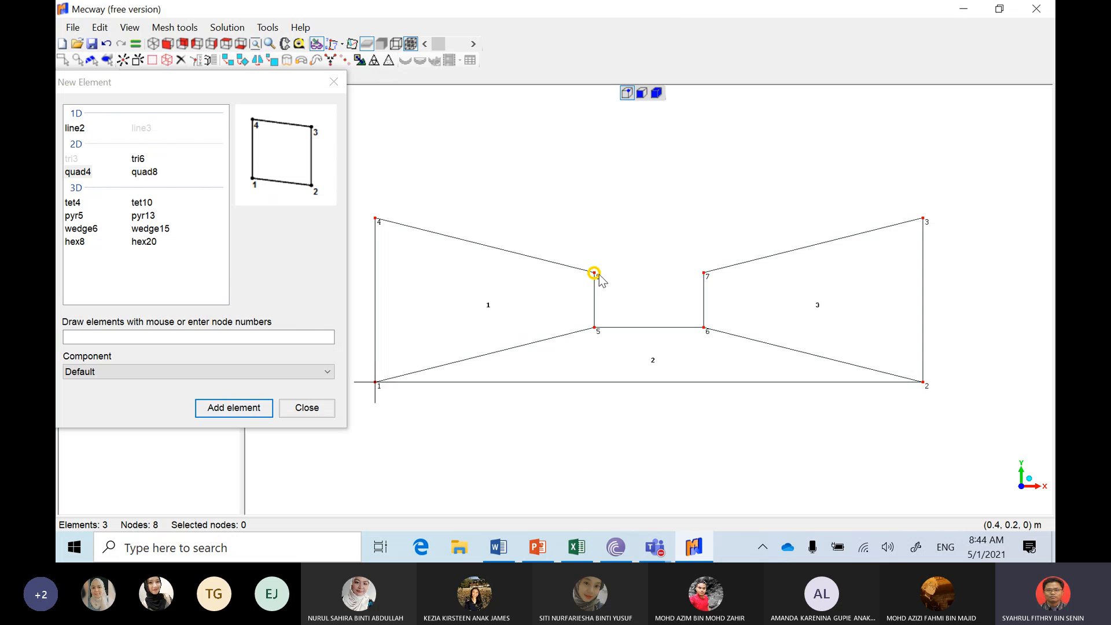
{"action": "left_click", "coordinate": [704, 273]}
{"action": "left_click", "coordinate": [923, 219]}
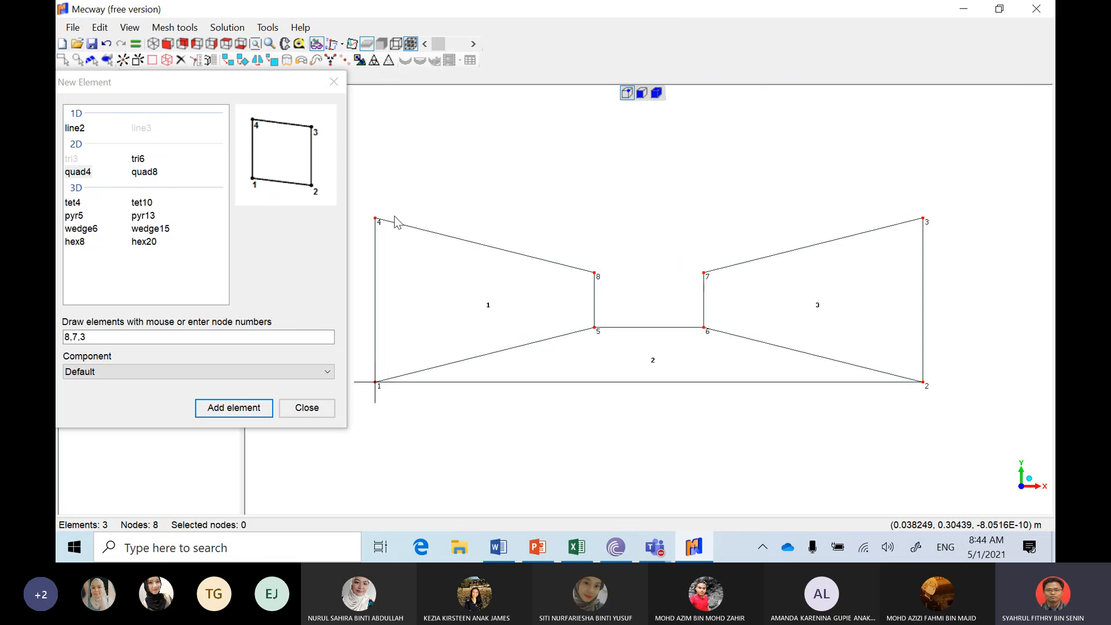
{"action": "left_click", "coordinate": [375, 218]}
{"action": "left_click", "coordinate": [307, 407]}
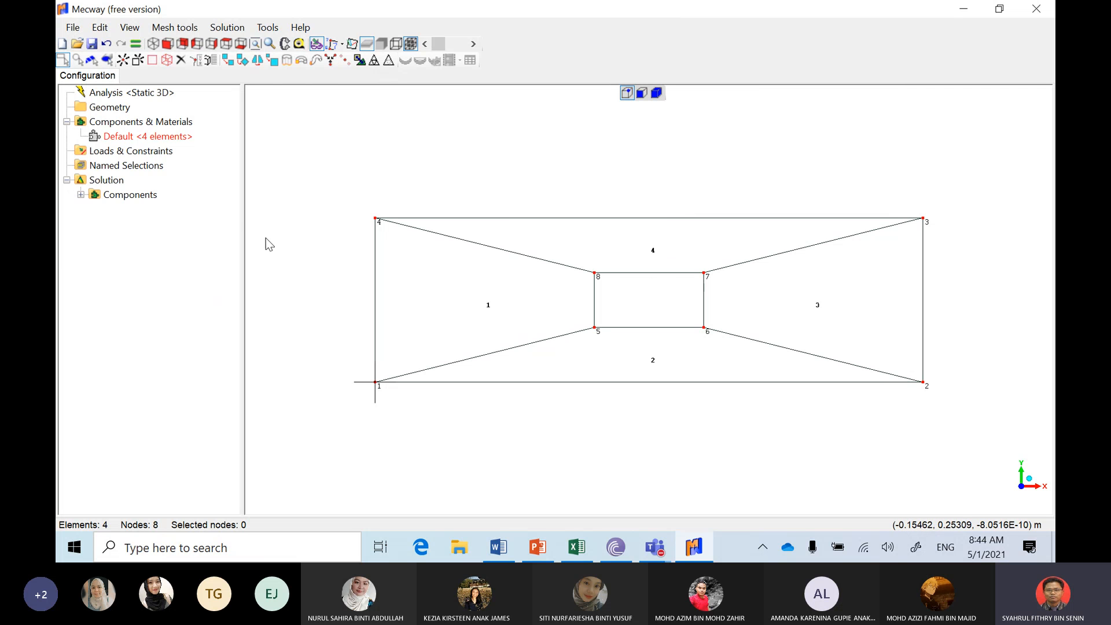
Compare the node layouts of the quad8, tri6 and quad4 element types without adding an element
{"action": "left_click", "coordinate": [137, 60]}
{"action": "left_click", "coordinate": [502, 186]}
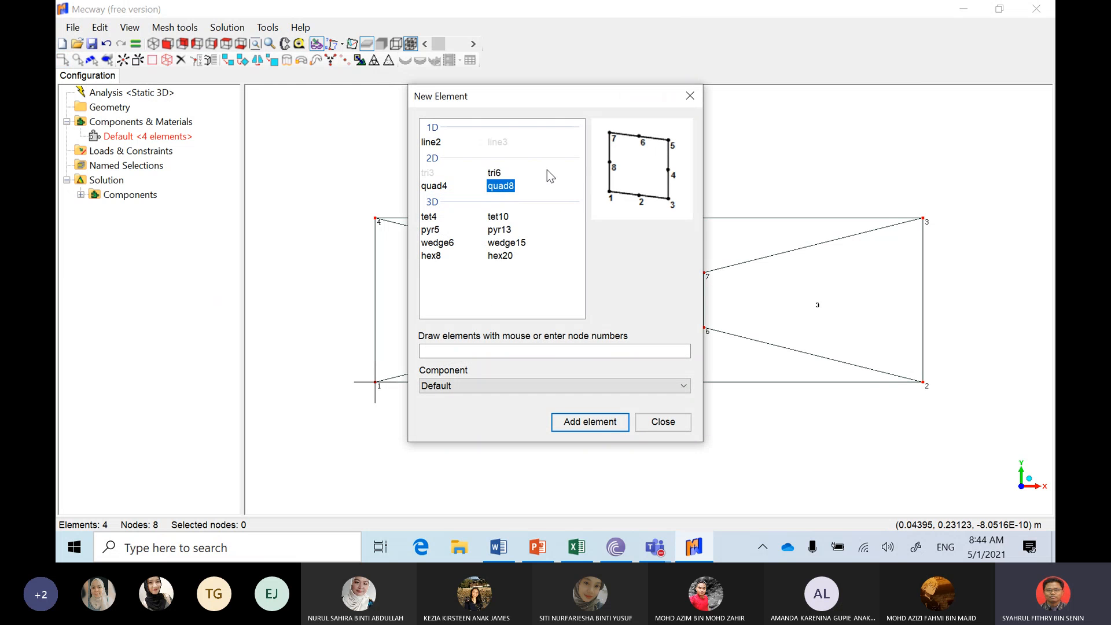
{"action": "left_click", "coordinate": [451, 179]}
{"action": "left_click", "coordinate": [497, 175]}
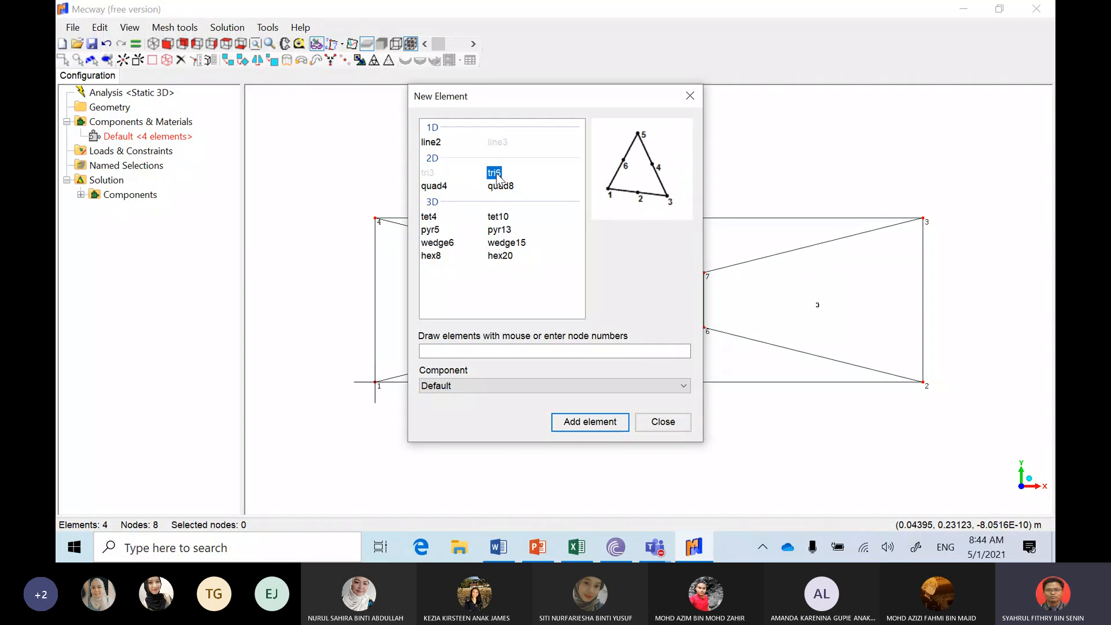
{"action": "left_click", "coordinate": [443, 191]}
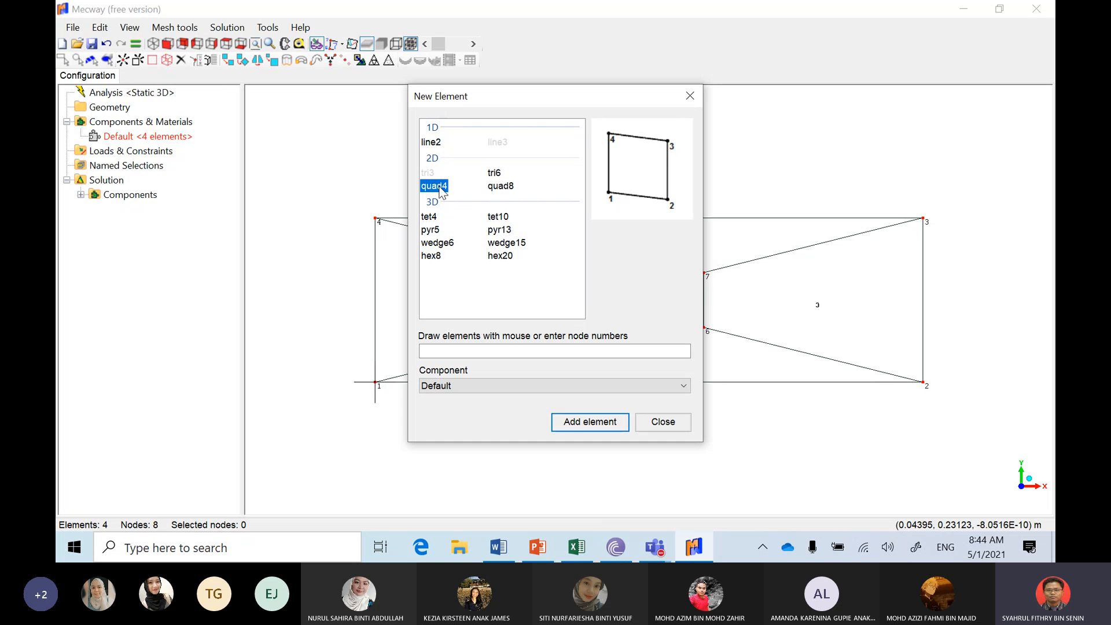
{"action": "left_click", "coordinate": [505, 190]}
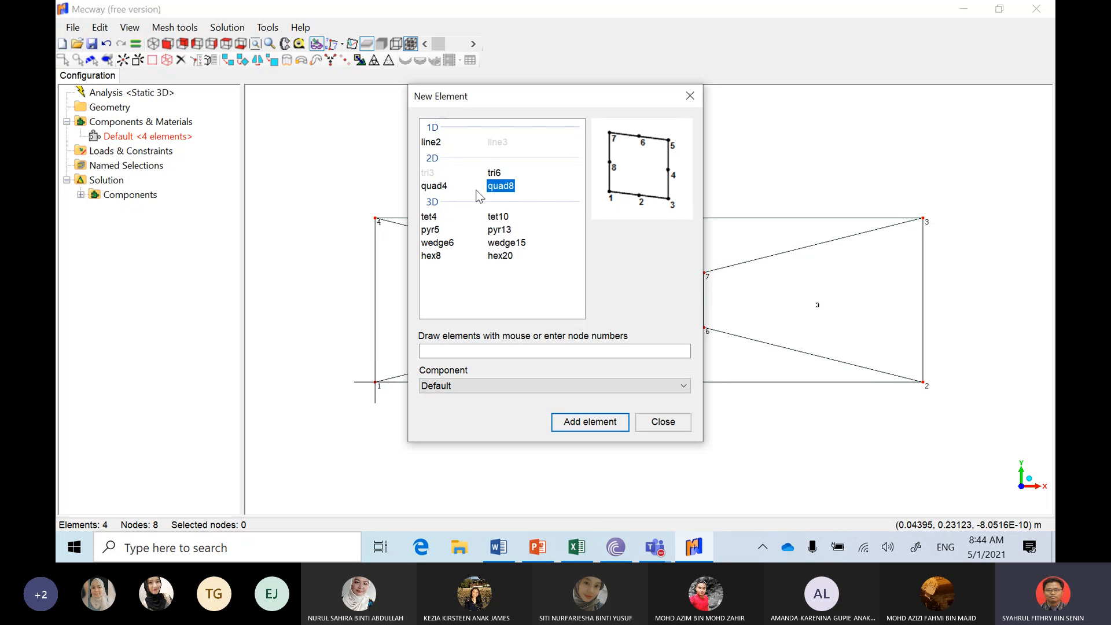
{"action": "left_click", "coordinate": [441, 187]}
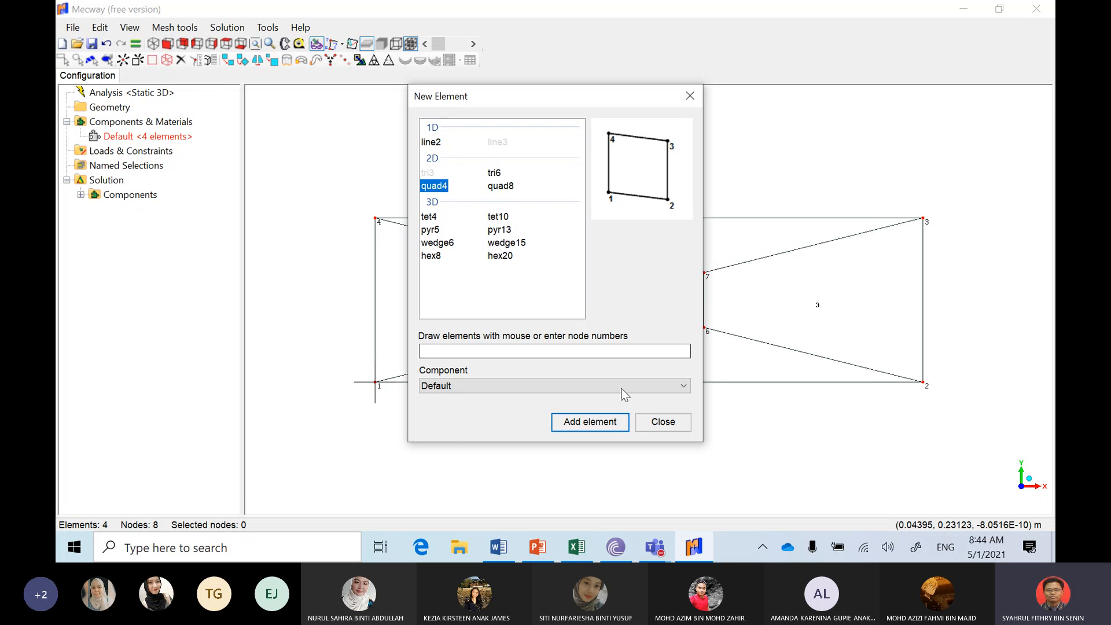
{"action": "left_click", "coordinate": [662, 422]}
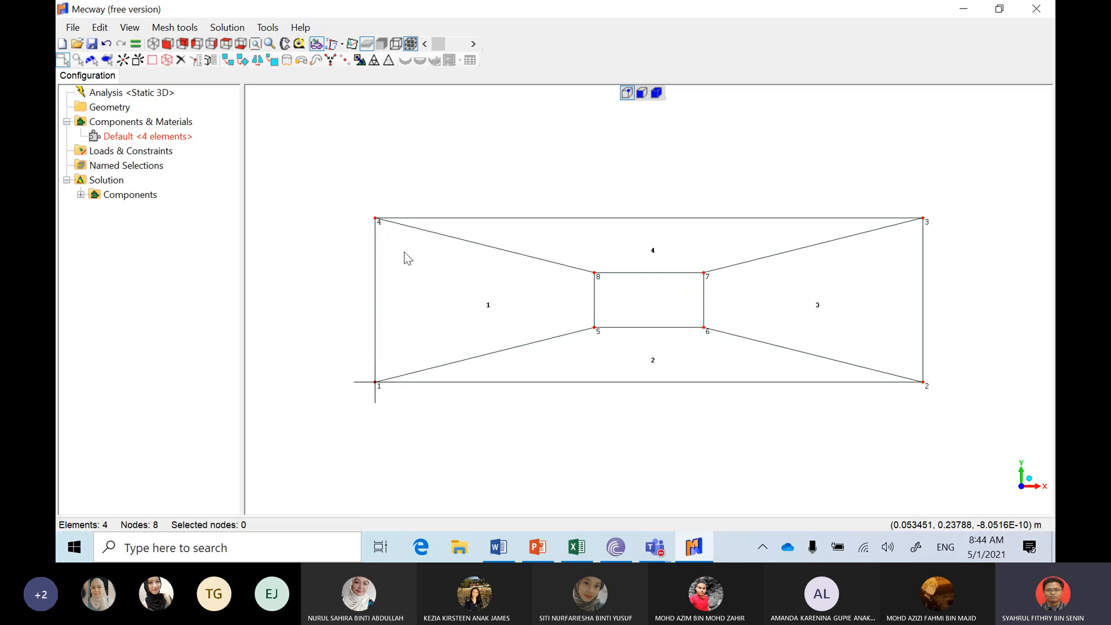
Refine the element face left of the hollow with custom subdivisions of R 4 and S 5
{"action": "left_click", "coordinate": [642, 93]}
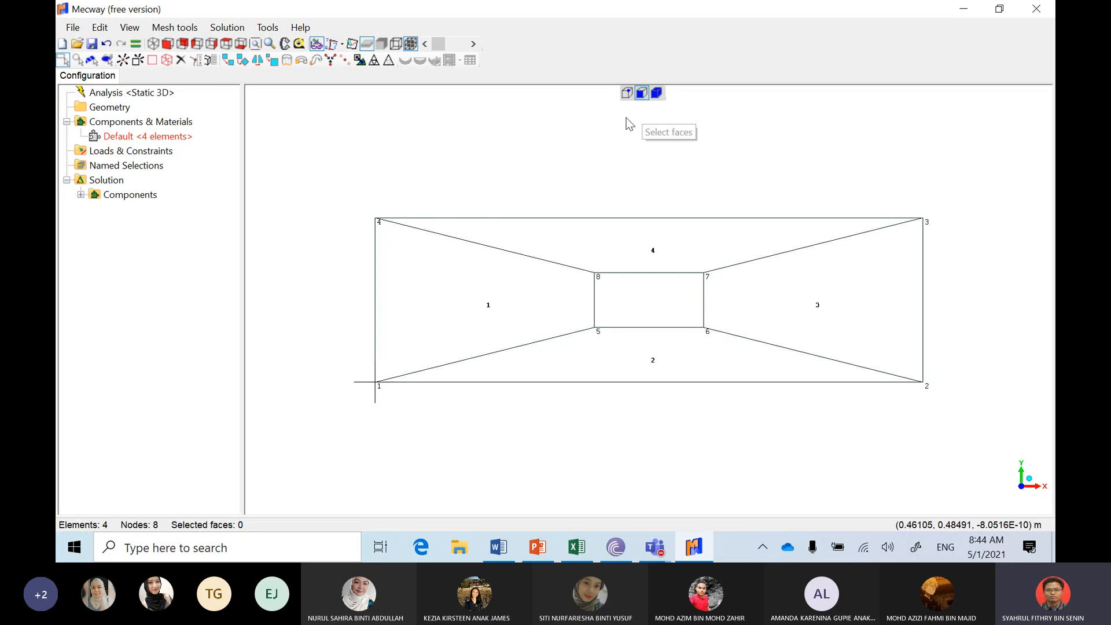
{"action": "right_click", "coordinate": [517, 285]}
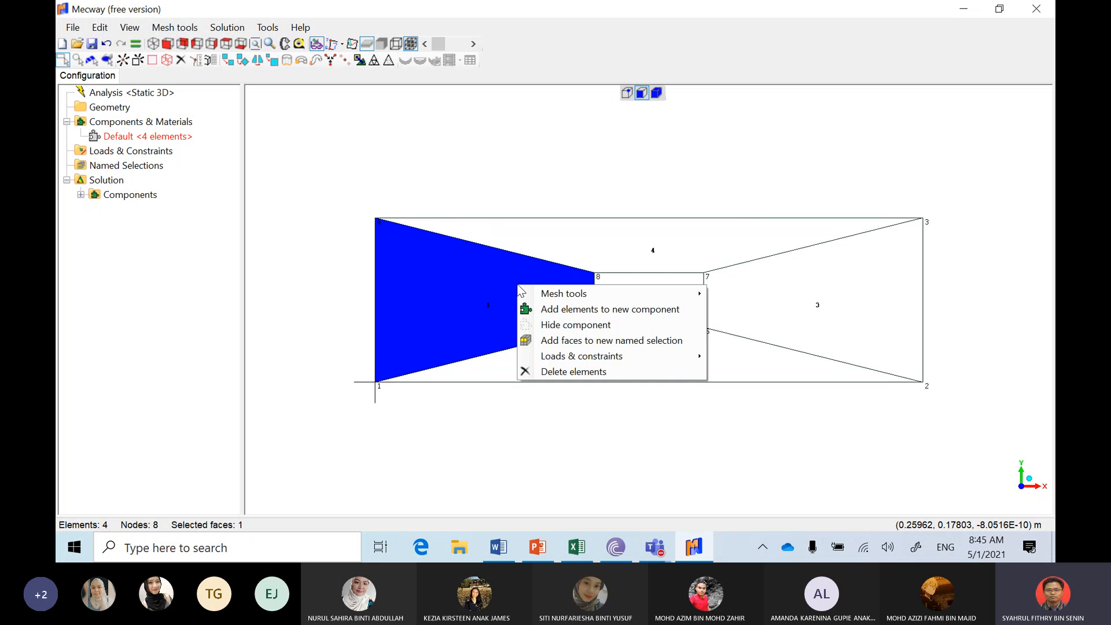
{"action": "mouse_move", "coordinate": [537, 293]}
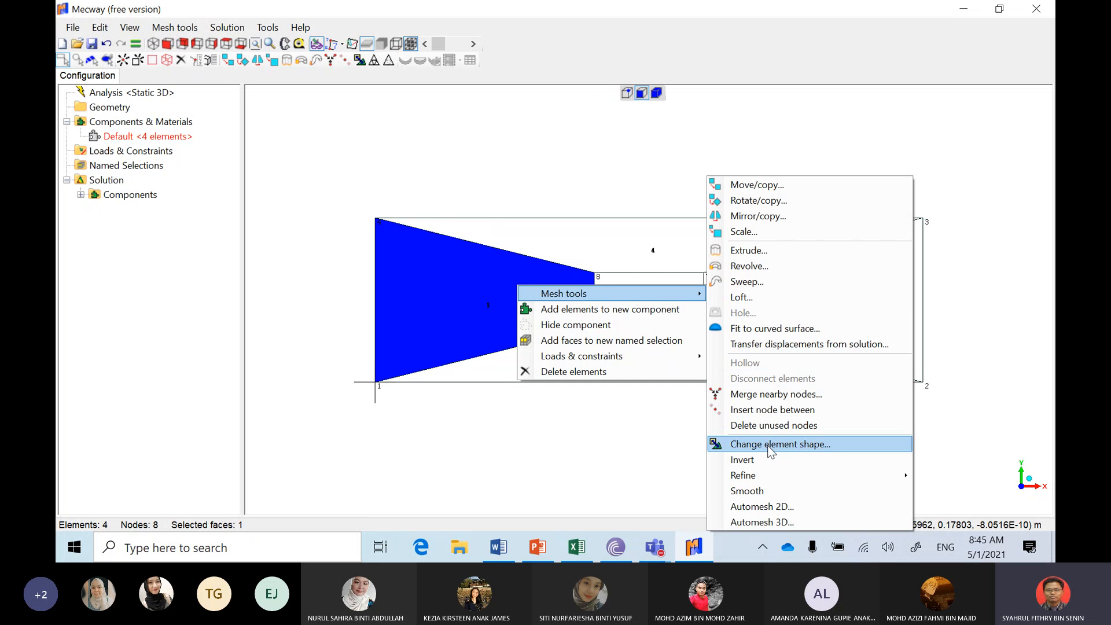
{"action": "mouse_move", "coordinate": [761, 481]}
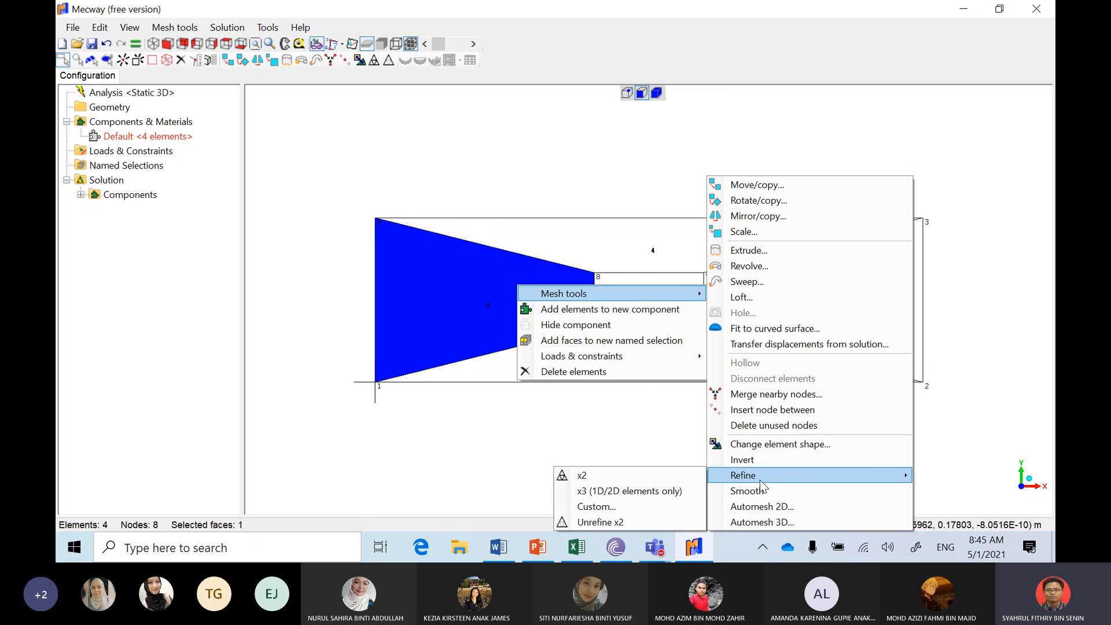
{"action": "left_click", "coordinate": [636, 505]}
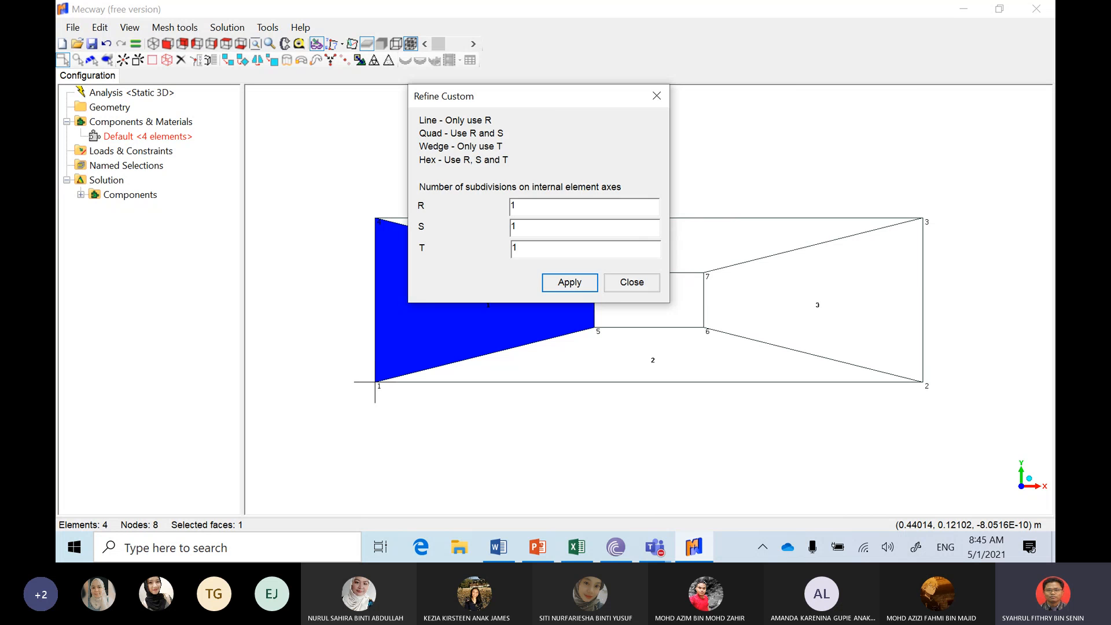
{"action": "left_click_drag", "start_coordinate": [547, 102], "coordinate": [803, 70]}
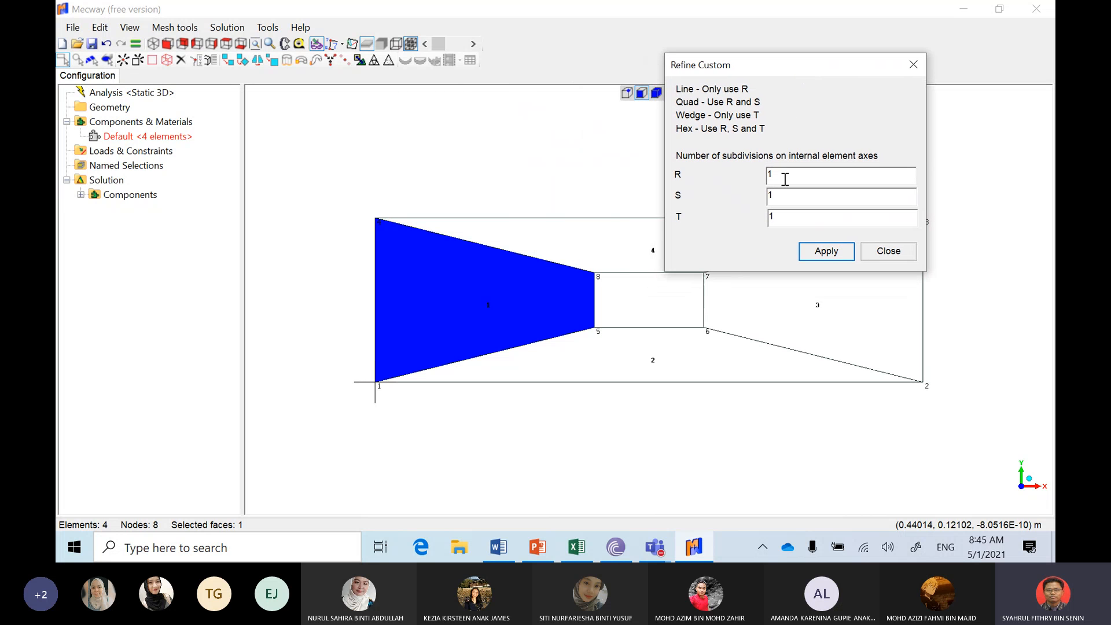
{"action": "left_click_drag", "start_coordinate": [786, 180], "coordinate": [744, 173]}
{"action": "type", "text": "4"}
{"action": "left_click_drag", "start_coordinate": [797, 200], "coordinate": [742, 199]}
{"action": "type", "text": "5"}
{"action": "left_click", "coordinate": [837, 261]}
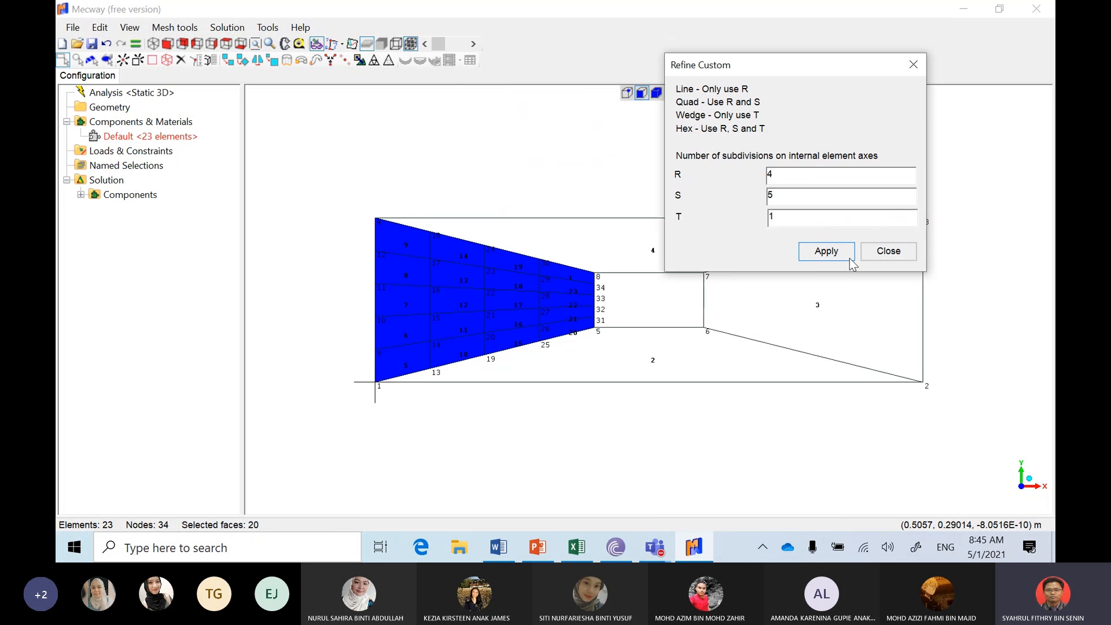
{"action": "left_click", "coordinate": [888, 251]}
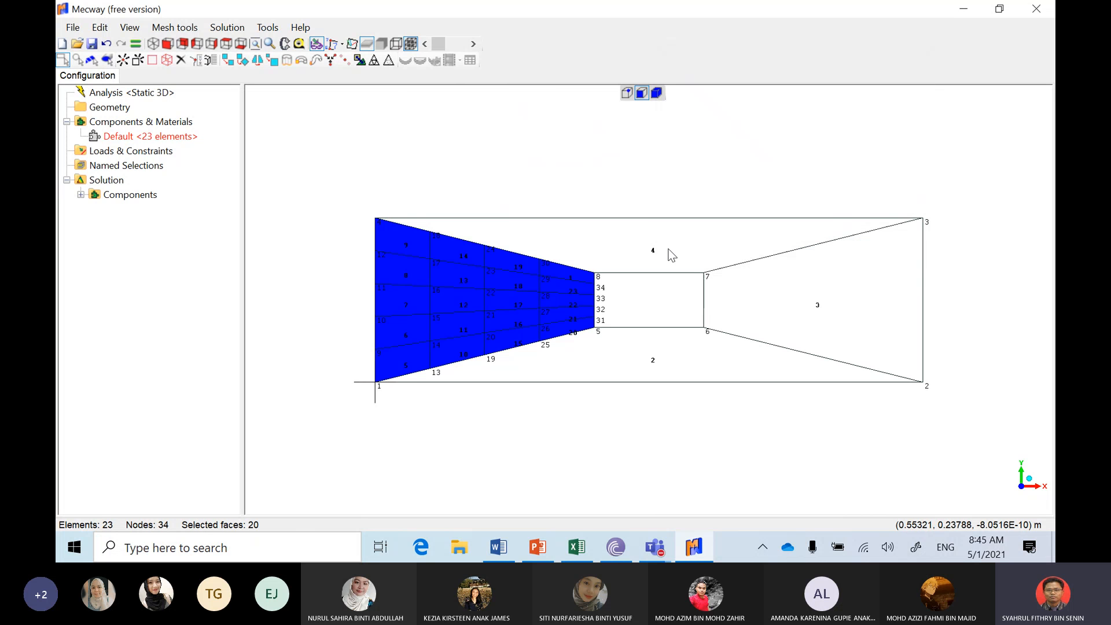
Refine the element face above the hollow with custom subdivisions of R 5 and S 4
{"action": "left_click", "coordinate": [722, 251]}
{"action": "right_click", "coordinate": [703, 247]}
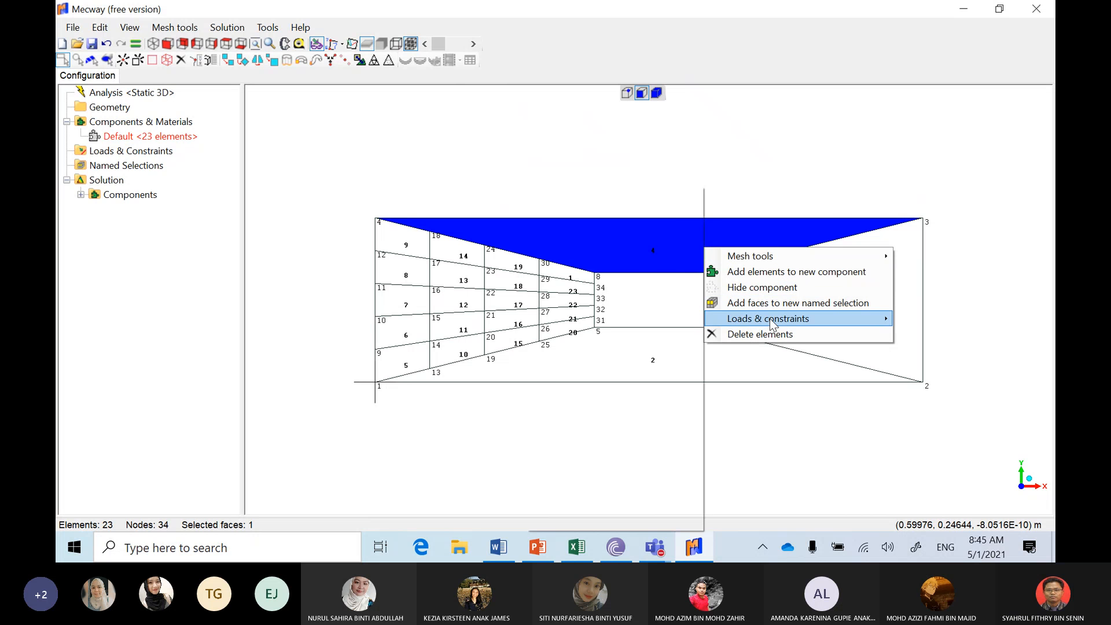
{"action": "mouse_move", "coordinate": [776, 257]}
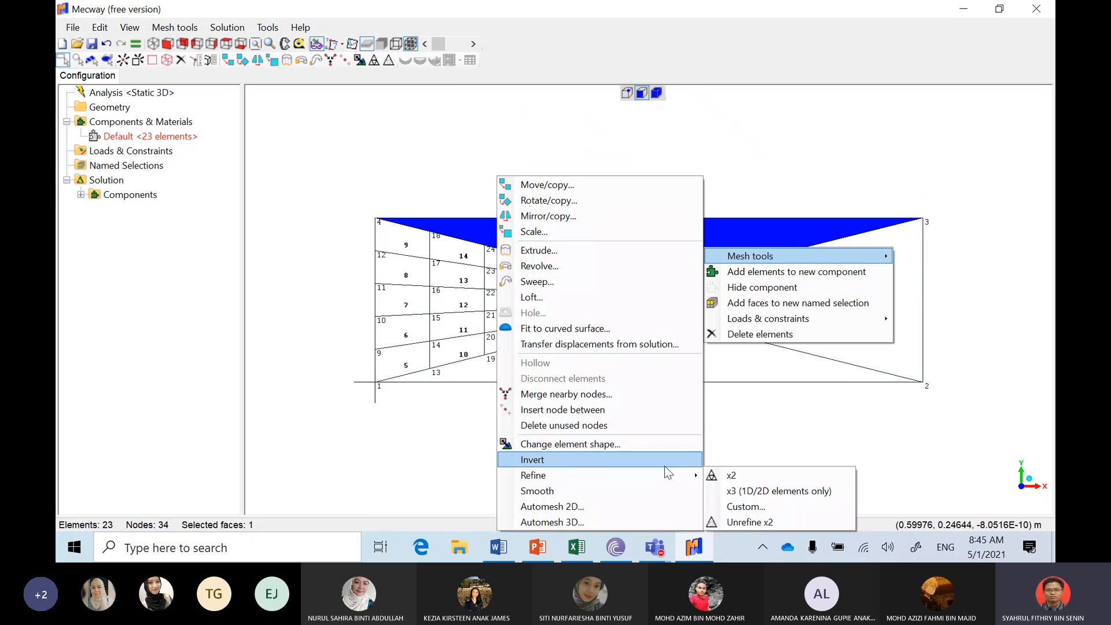
{"action": "mouse_move", "coordinate": [656, 476]}
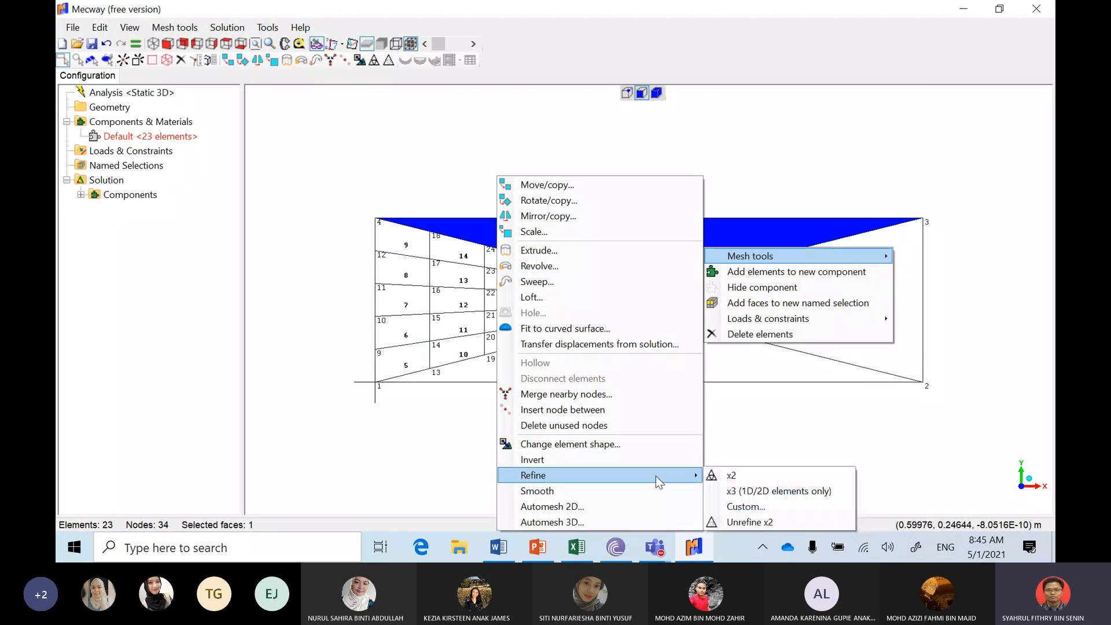
{"action": "left_click", "coordinate": [746, 507]}
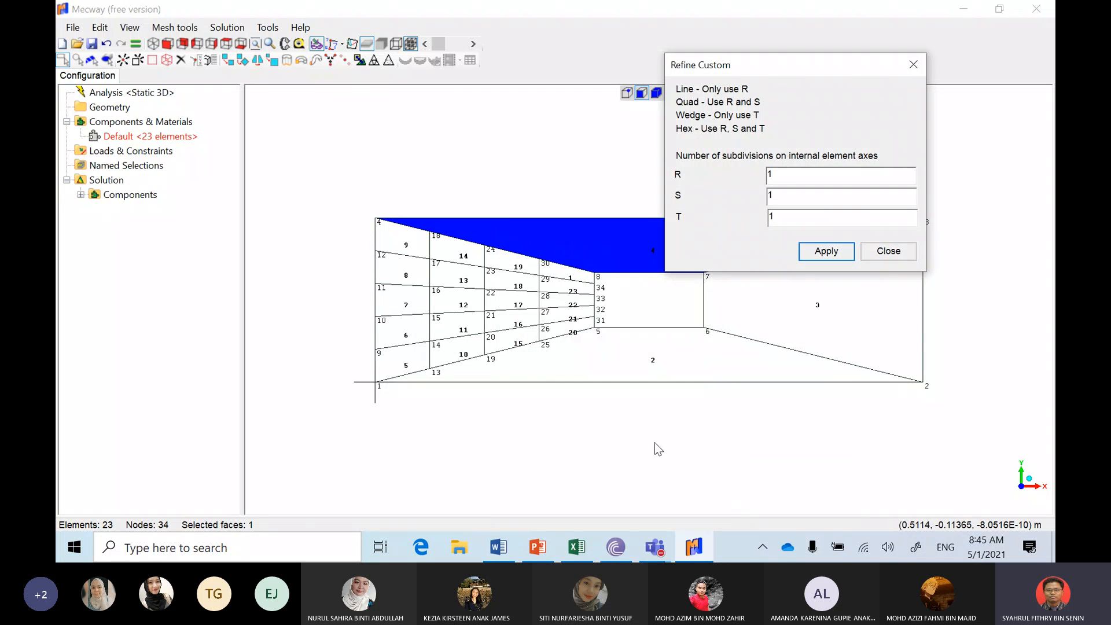
{"action": "double_click", "coordinate": [782, 178]}
{"action": "type", "text": "5"}
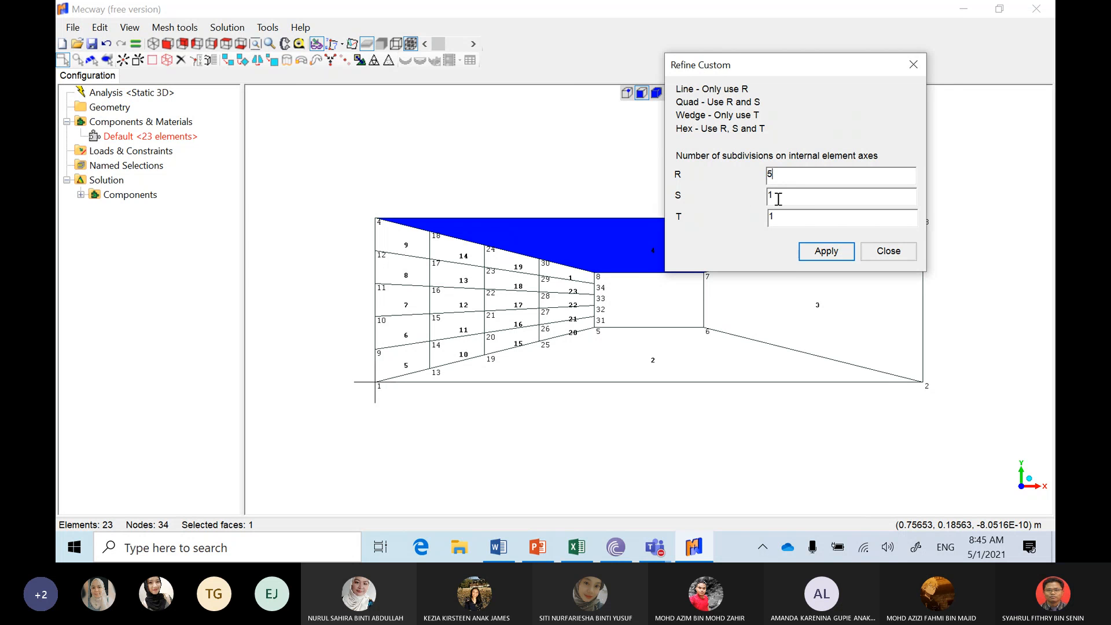
{"action": "double_click", "coordinate": [778, 199]}
{"action": "type", "text": "4"}
{"action": "left_click", "coordinate": [827, 252]}
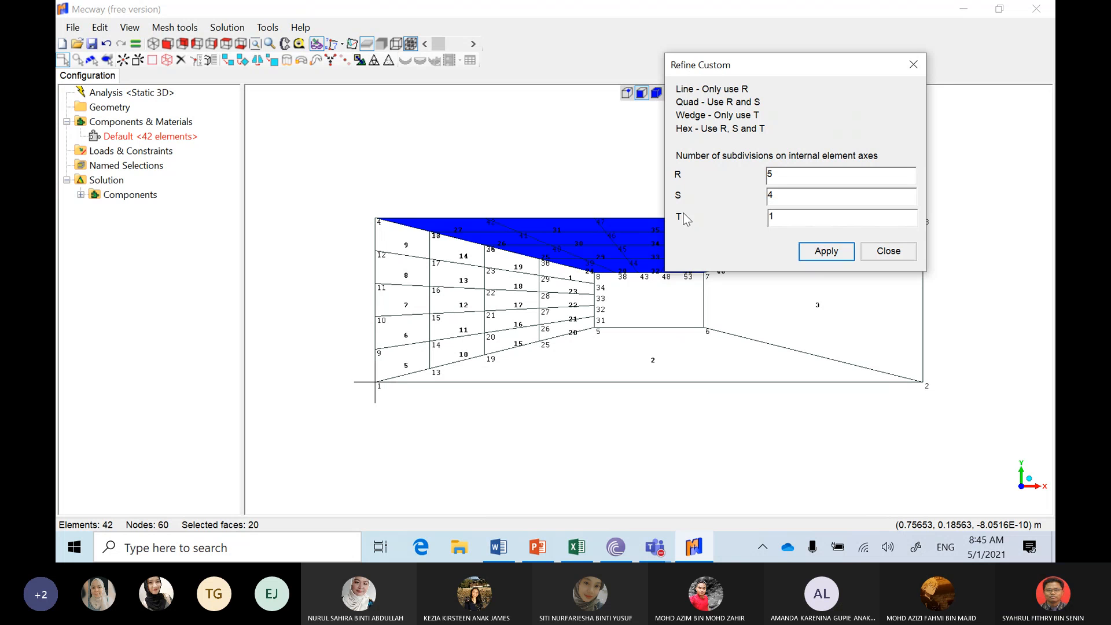
Refine the element faces to the right of and below the hollow with the same R 5 and S 4 subdivisions
{"action": "left_click_drag", "start_coordinate": [807, 71], "coordinate": [378, 89]}
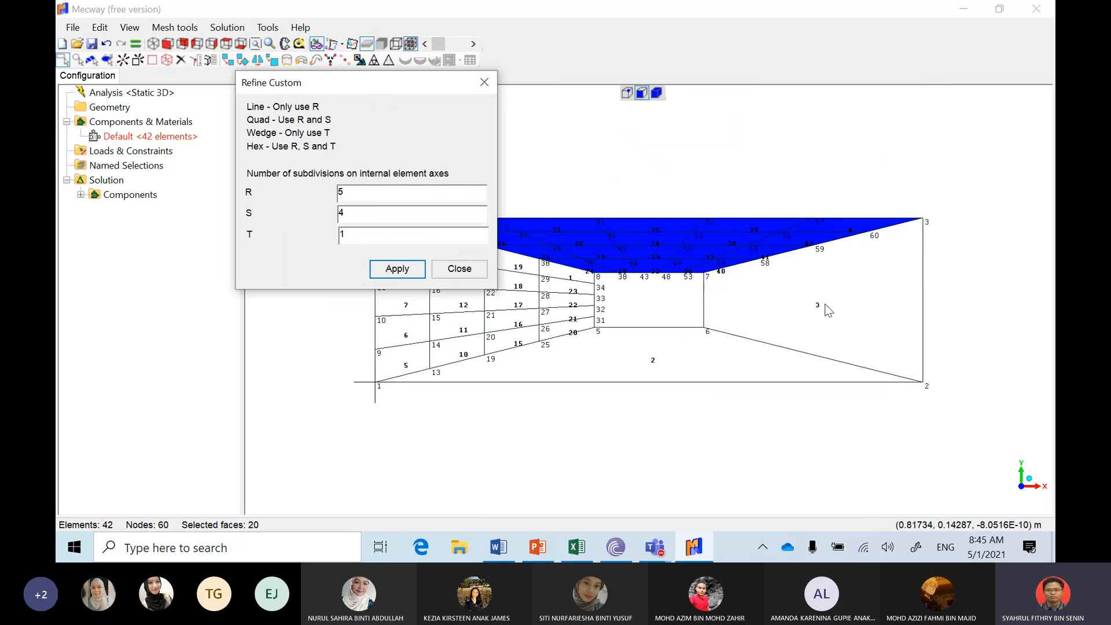
{"action": "left_click", "coordinate": [832, 303]}
{"action": "left_click", "coordinate": [397, 269]}
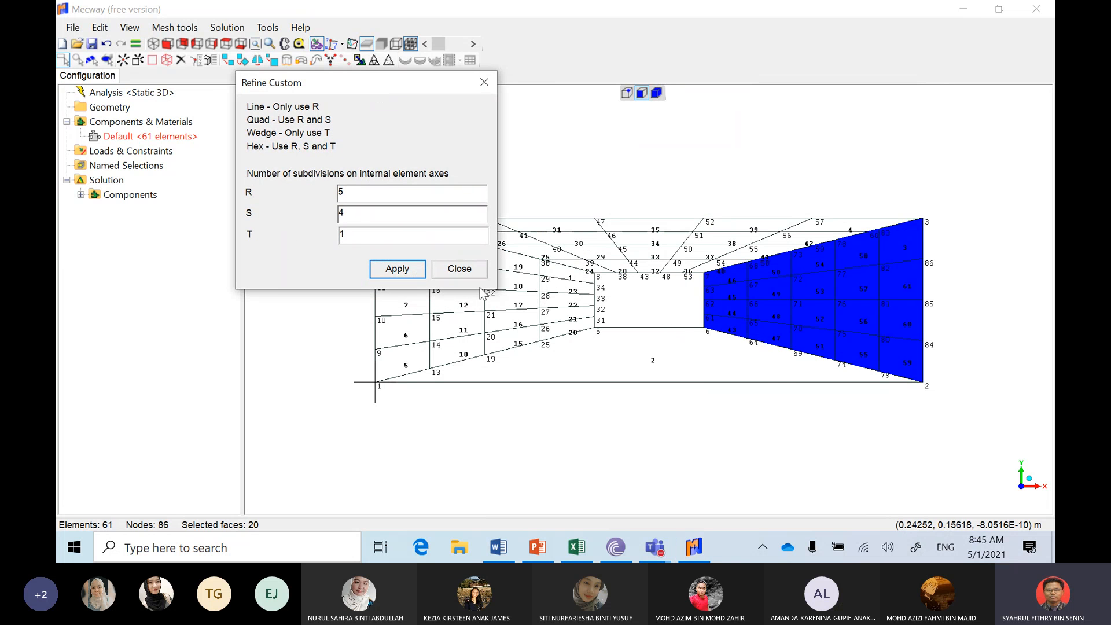
{"action": "left_click", "coordinate": [575, 360]}
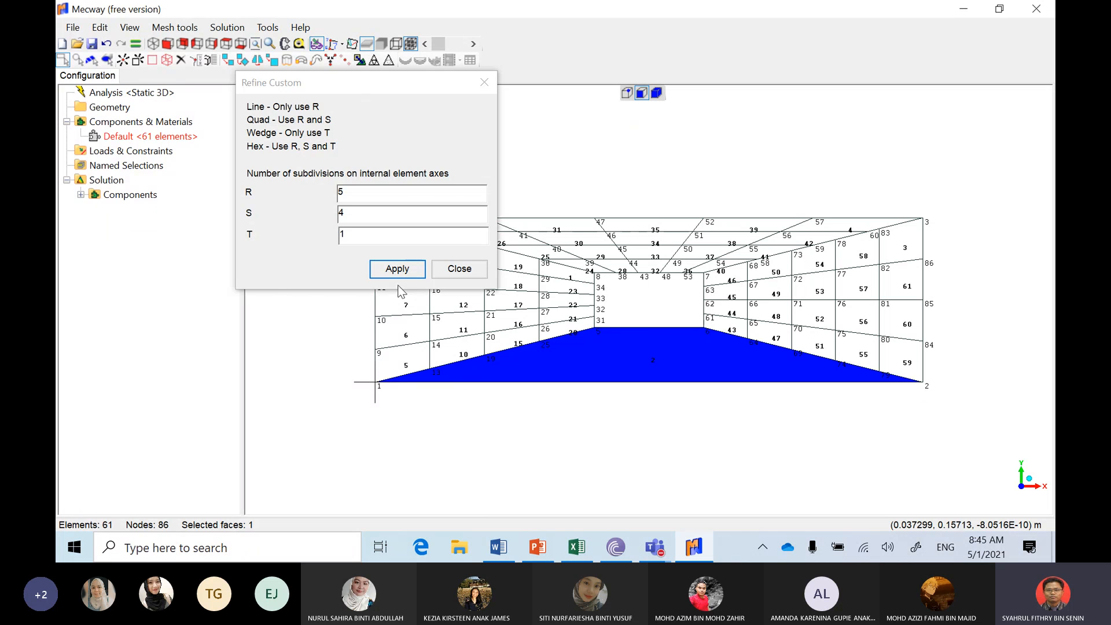
{"action": "left_click", "coordinate": [397, 268]}
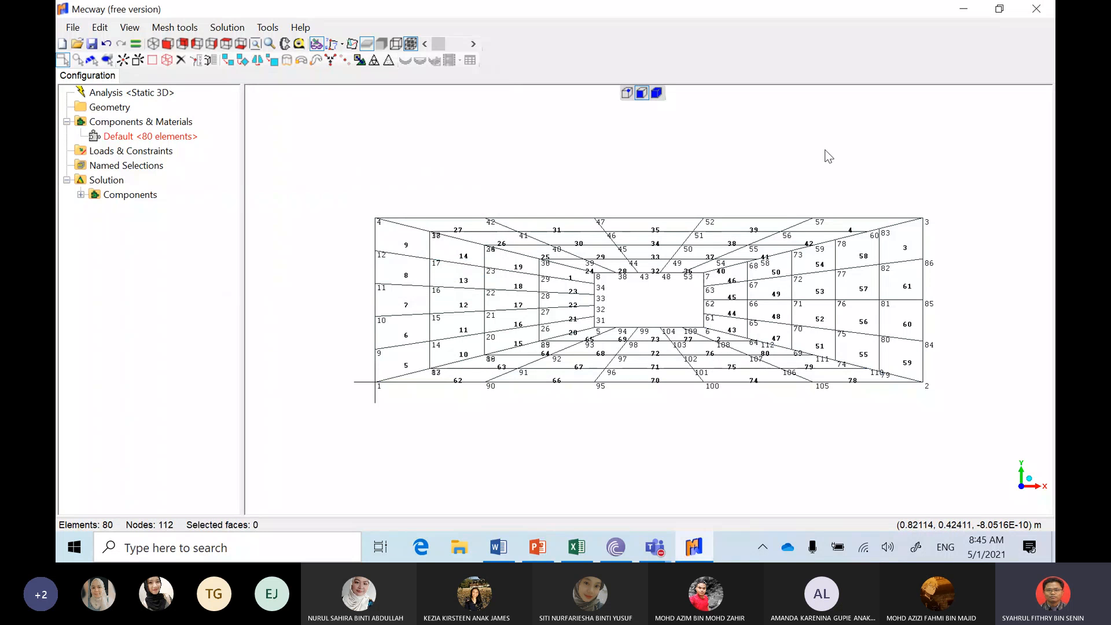
Review the coordinates in the node list down to its last node, and close the list without editing
{"action": "left_click", "coordinate": [175, 27]}
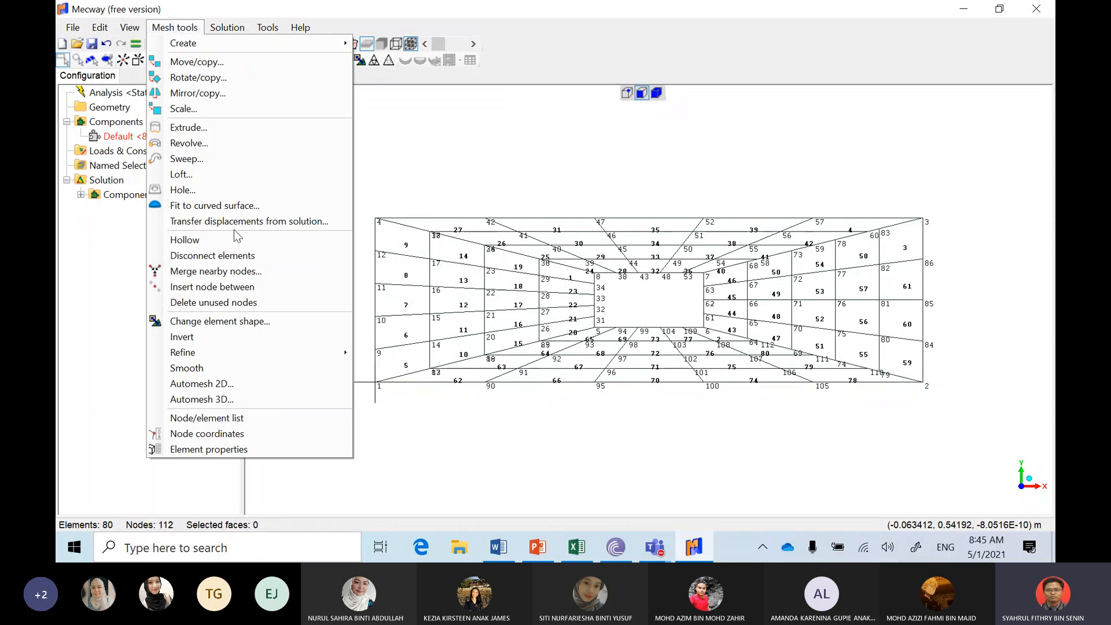
{"action": "left_click", "coordinate": [272, 417]}
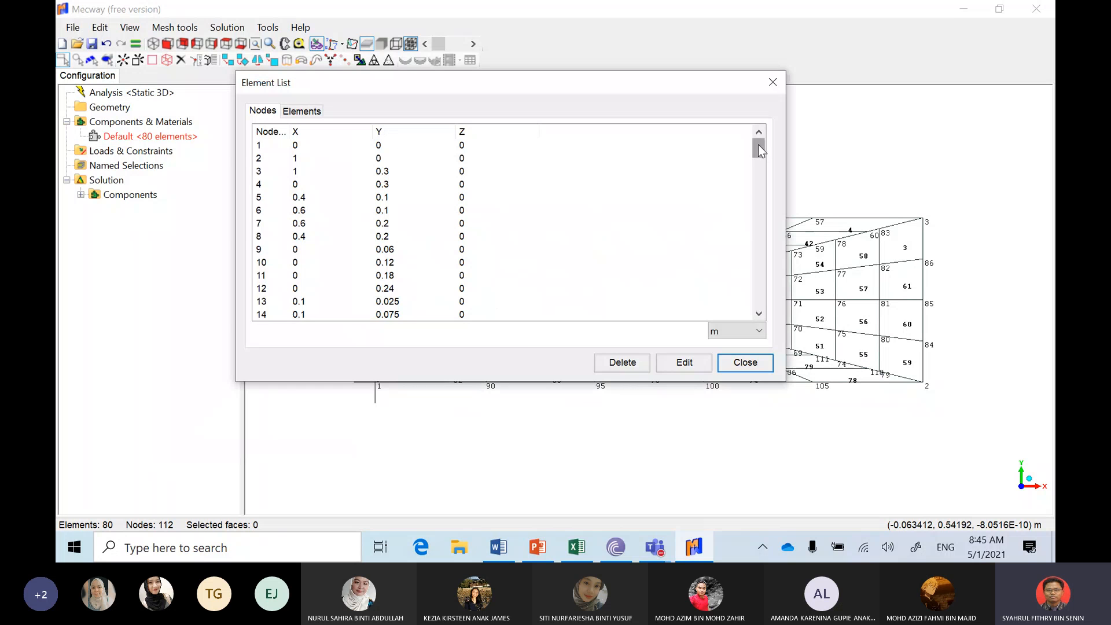
{"action": "left_click_drag", "start_coordinate": [759, 149], "coordinate": [758, 298]}
{"action": "left_click", "coordinate": [268, 302]}
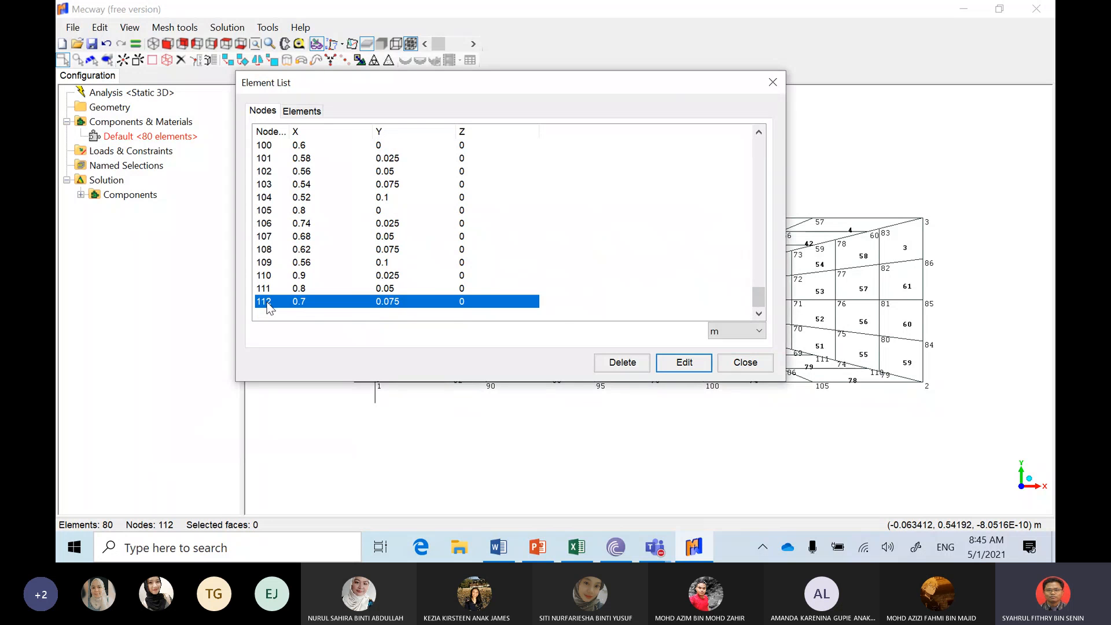
{"action": "left_click", "coordinate": [739, 364]}
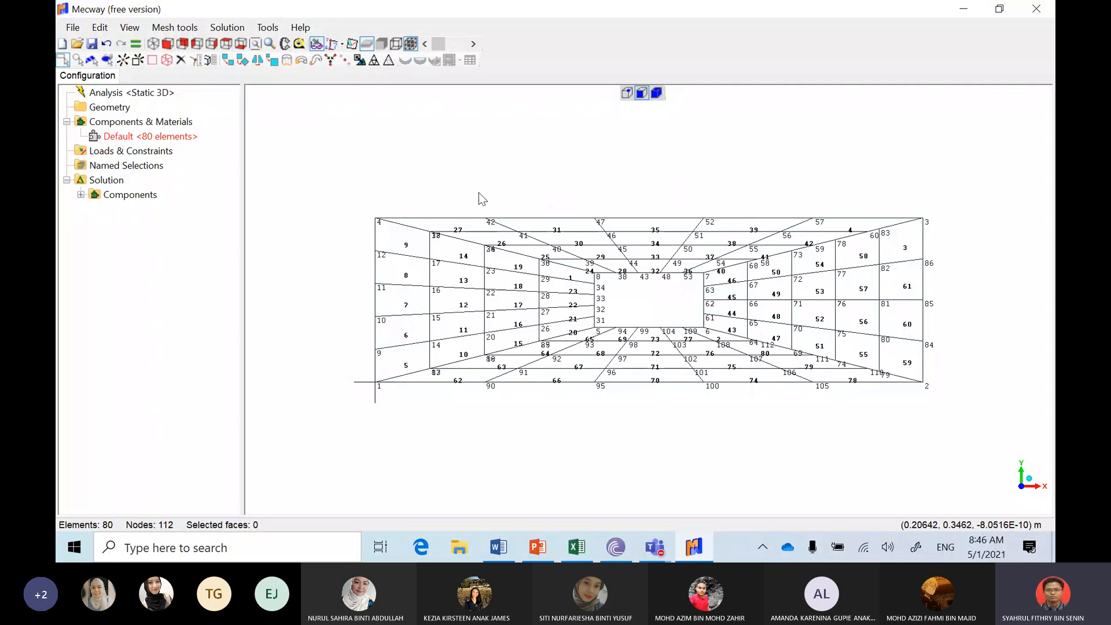
{"action": "left_click", "coordinate": [175, 27]}
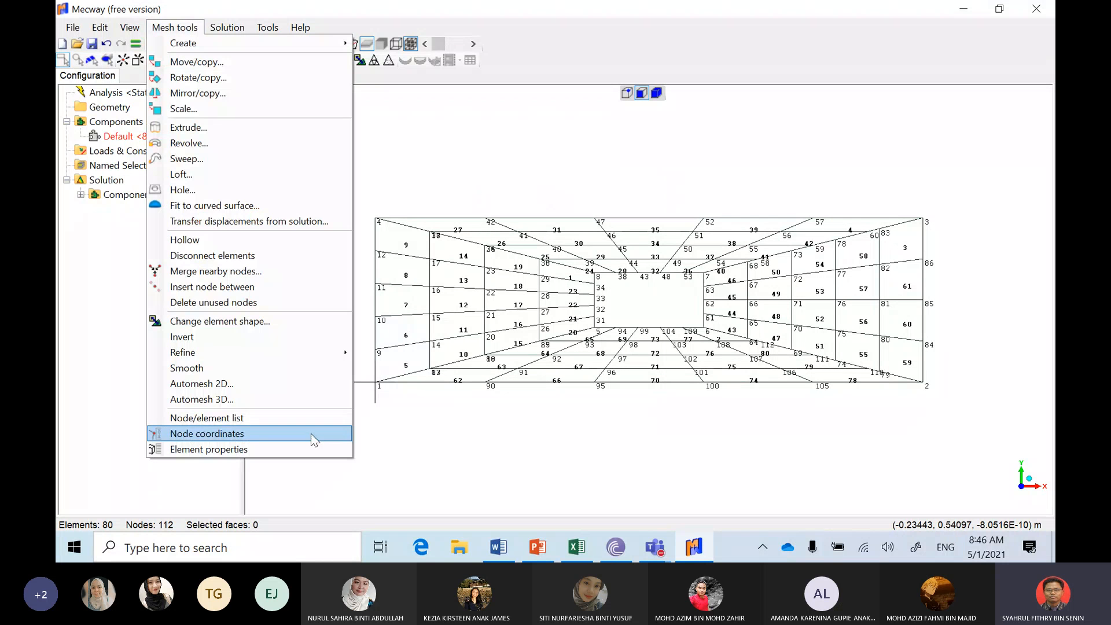
{"action": "left_click", "coordinate": [469, 158]}
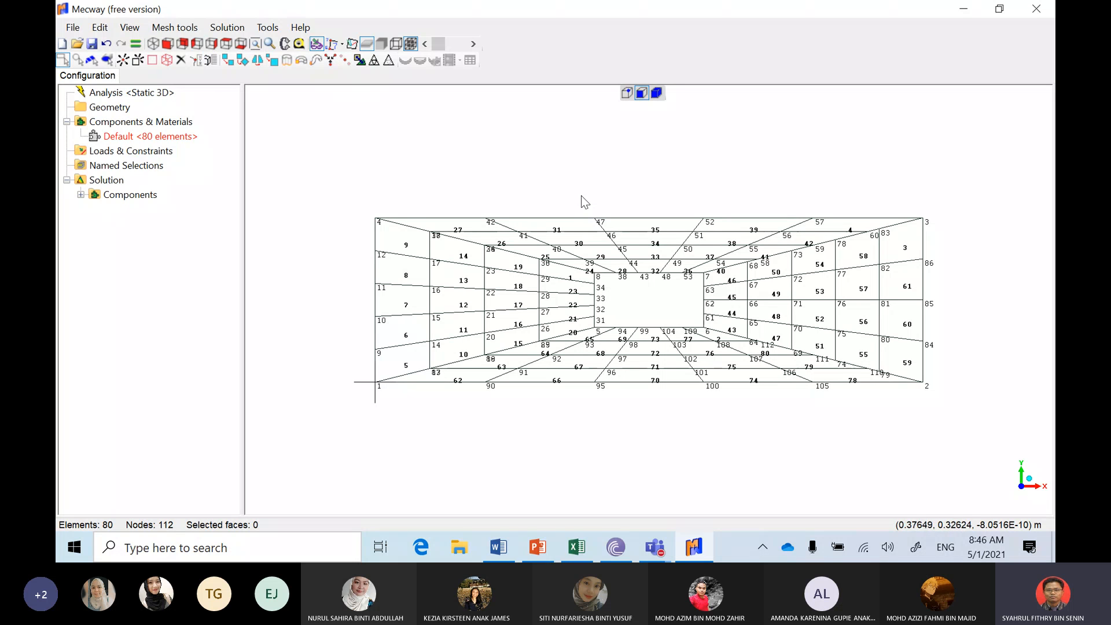
Assign a new material to the Default component as a shell/membrane with a thickness of 15
{"action": "left_click", "coordinate": [184, 139]}
{"action": "right_click", "coordinate": [179, 141]}
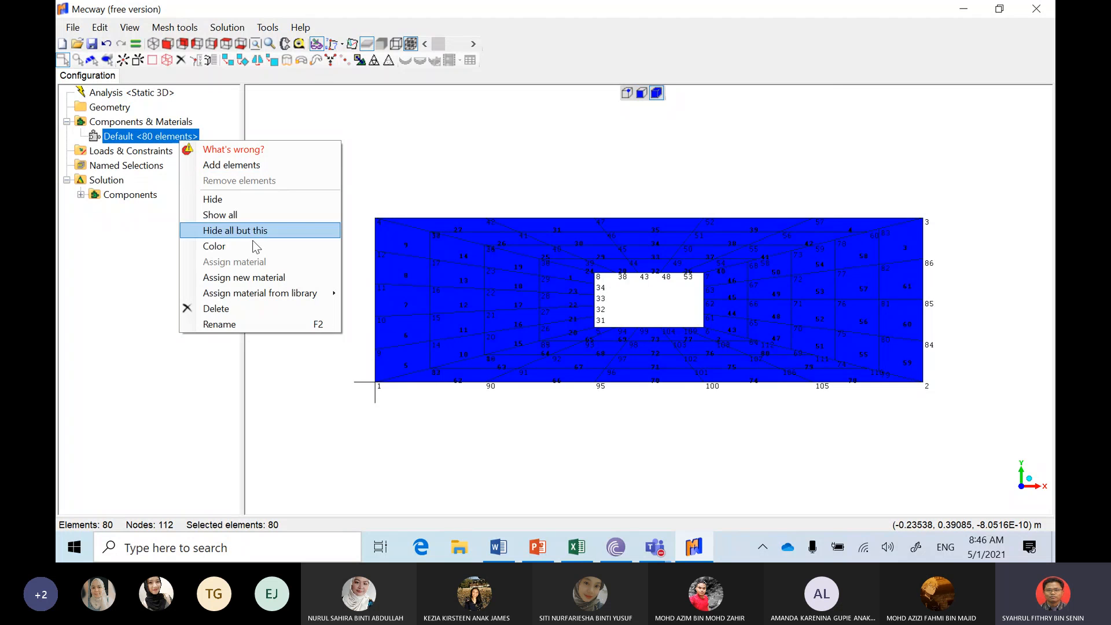
{"action": "left_click", "coordinate": [274, 283]}
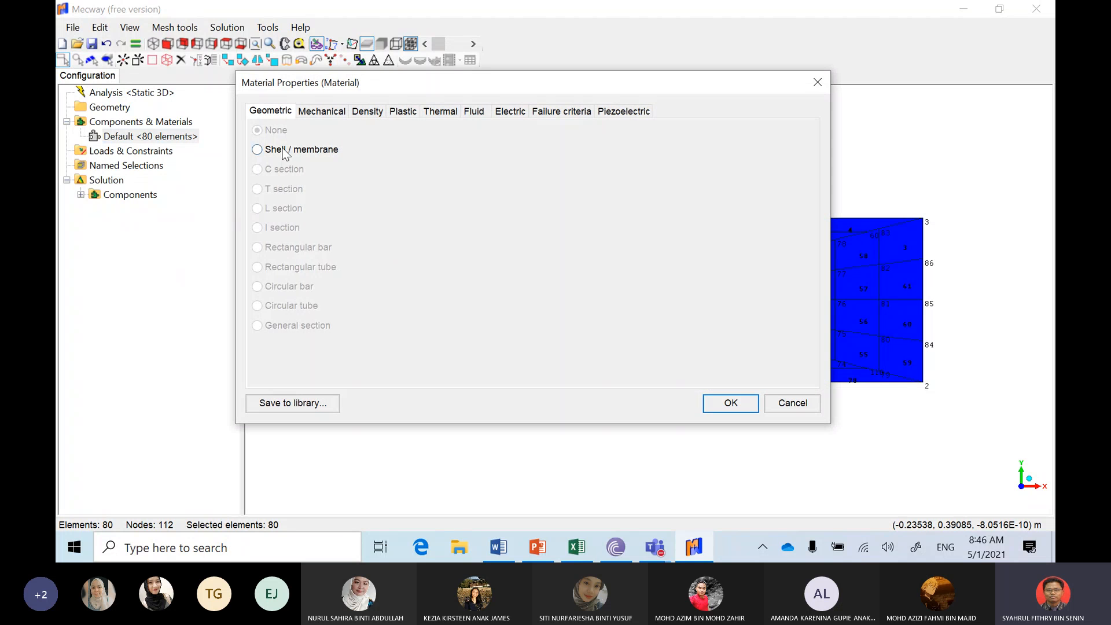
{"action": "left_click", "coordinate": [284, 151]}
{"action": "left_click", "coordinate": [665, 145]}
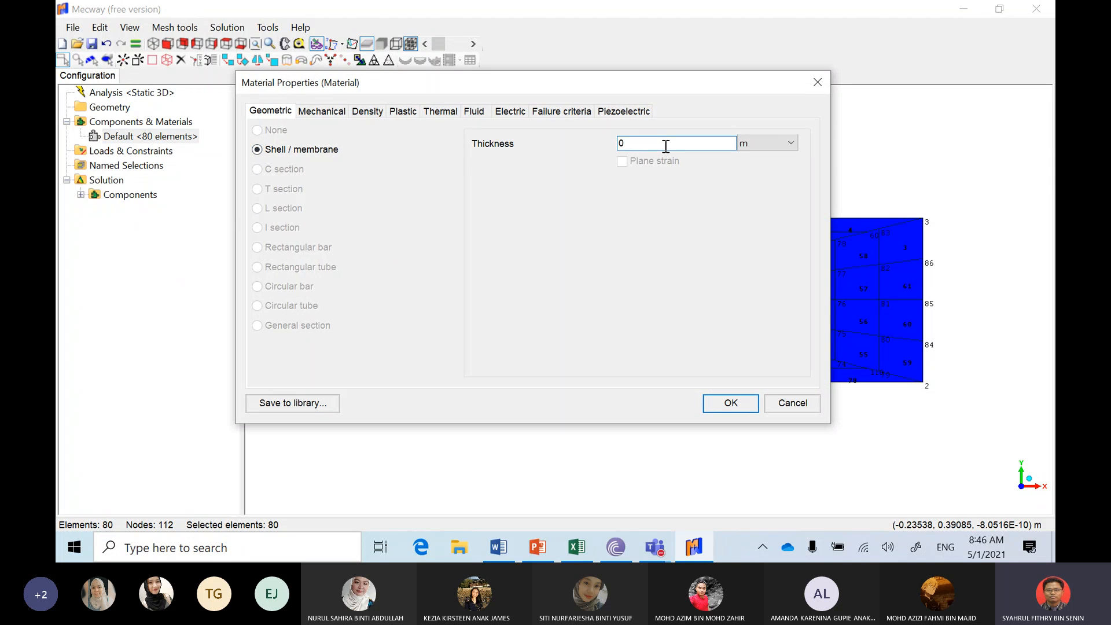
{"action": "left_click", "coordinate": [790, 143]}
{"action": "left_click", "coordinate": [755, 165]}
{"action": "type", "text": "15"}
Make the material mechanically isotropic, enter its Young's modulus in GPa and accept the material properties
{"action": "left_click", "coordinate": [334, 111]}
{"action": "left_click", "coordinate": [293, 150]}
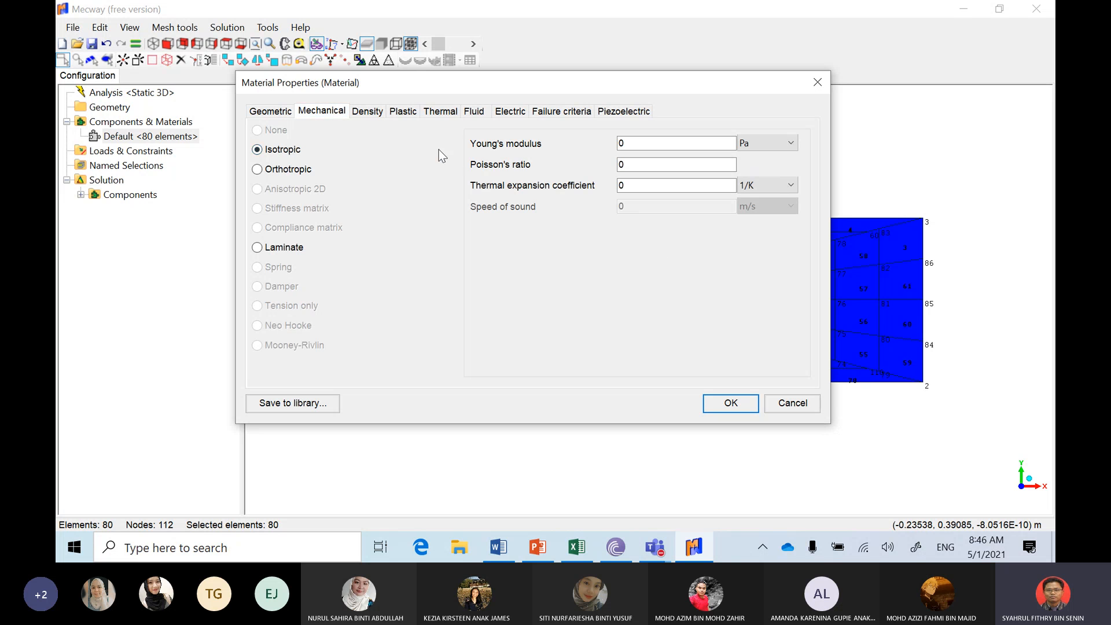
{"action": "left_click", "coordinate": [763, 143]}
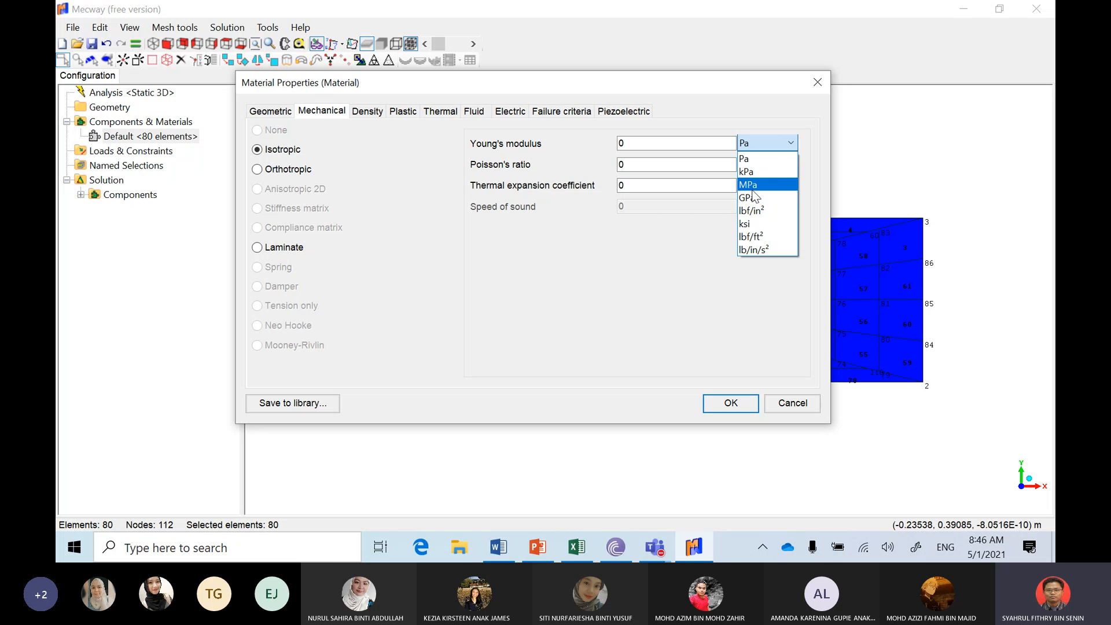
{"action": "left_click", "coordinate": [747, 198]}
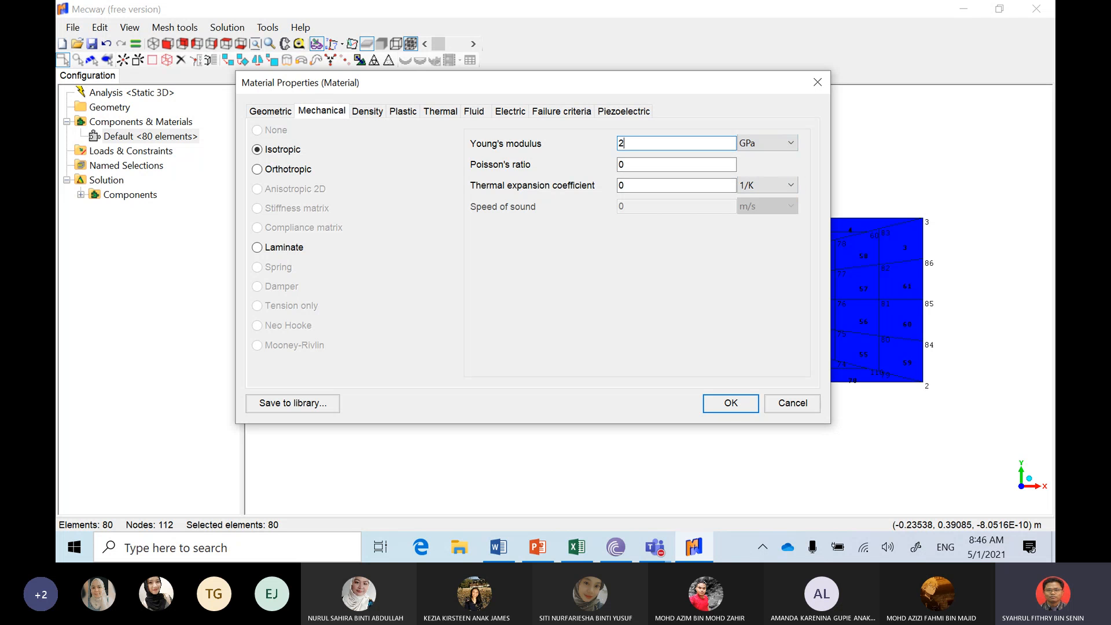
{"action": "left_click", "coordinate": [730, 403]}
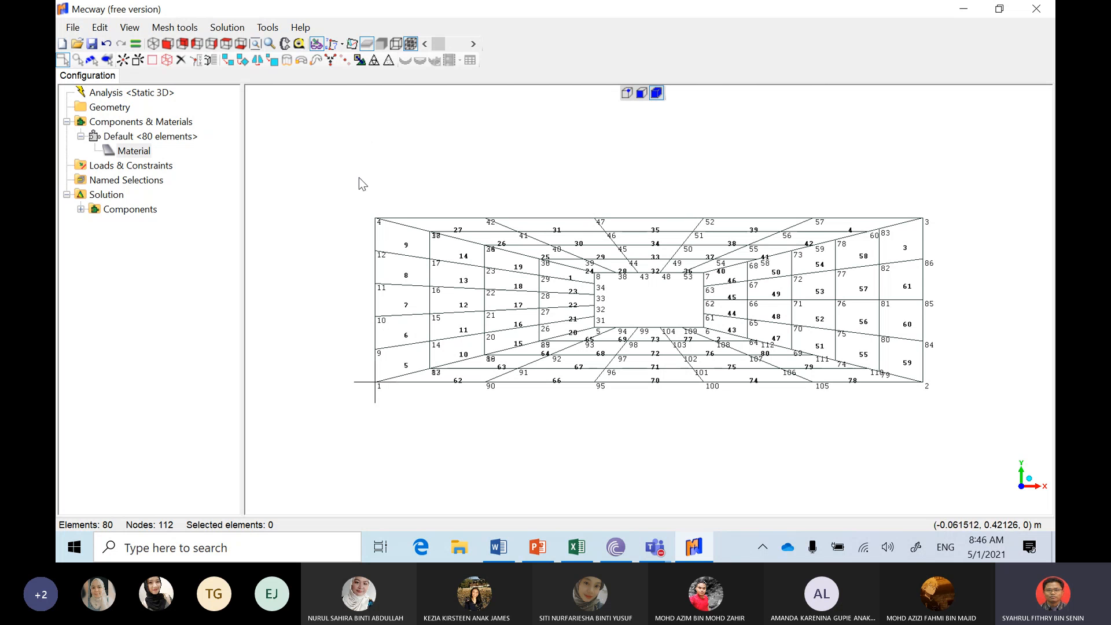
Constrain the six nodes on the beam's left edge with a displacement of 0 in X
{"action": "left_click", "coordinate": [627, 93]}
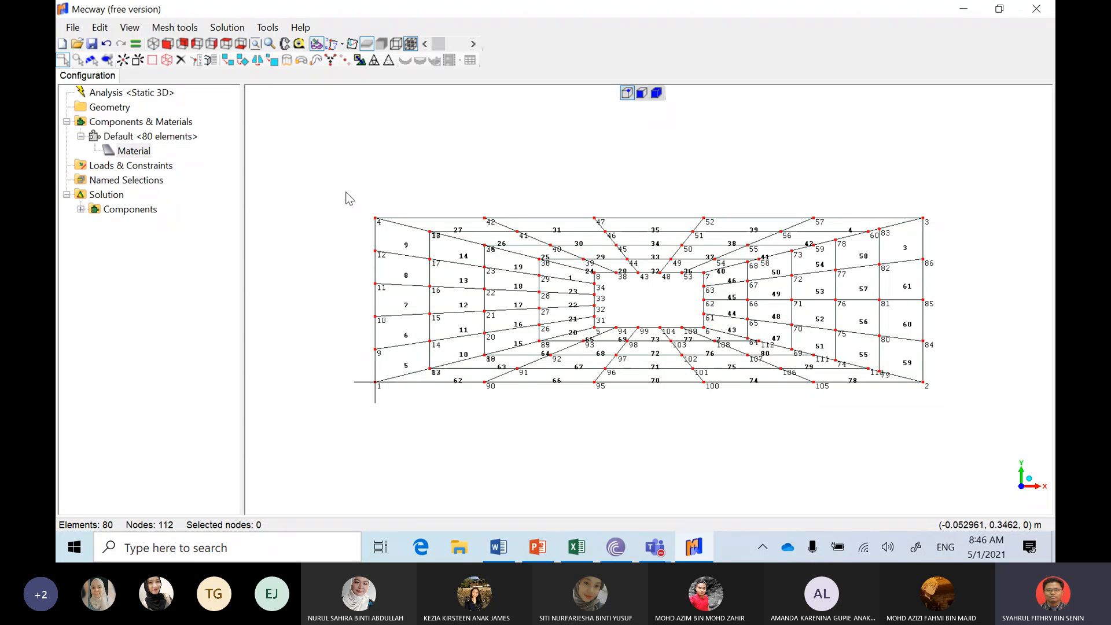
{"action": "left_click_drag", "start_coordinate": [346, 193], "coordinate": [412, 438]}
{"action": "left_click", "coordinate": [139, 165]}
{"action": "right_click", "coordinate": [157, 167]}
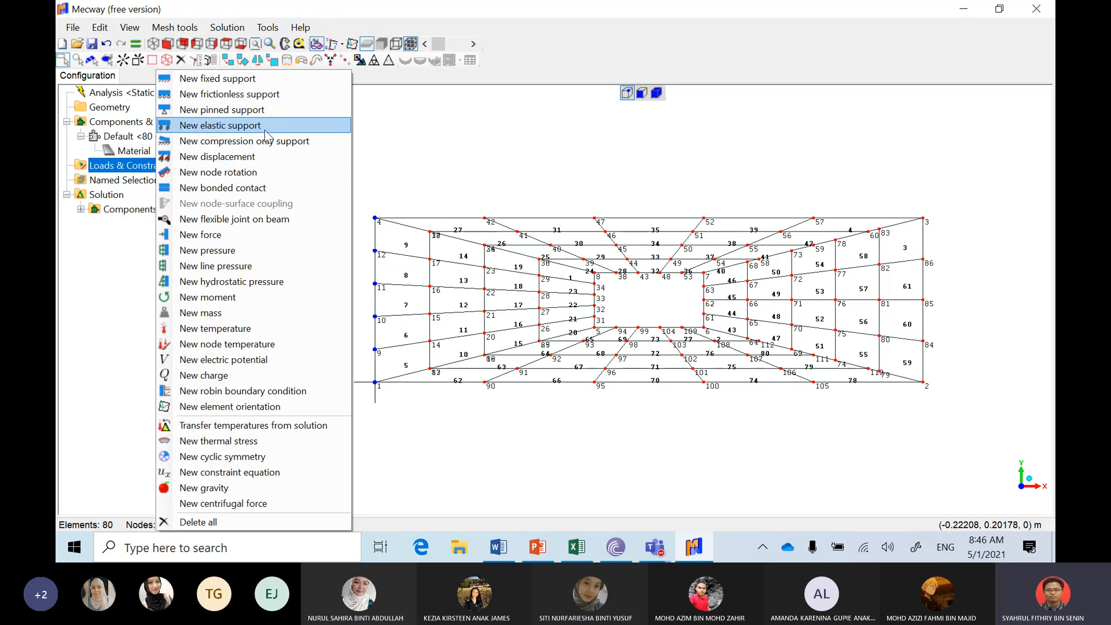
{"action": "left_click", "coordinate": [254, 160]}
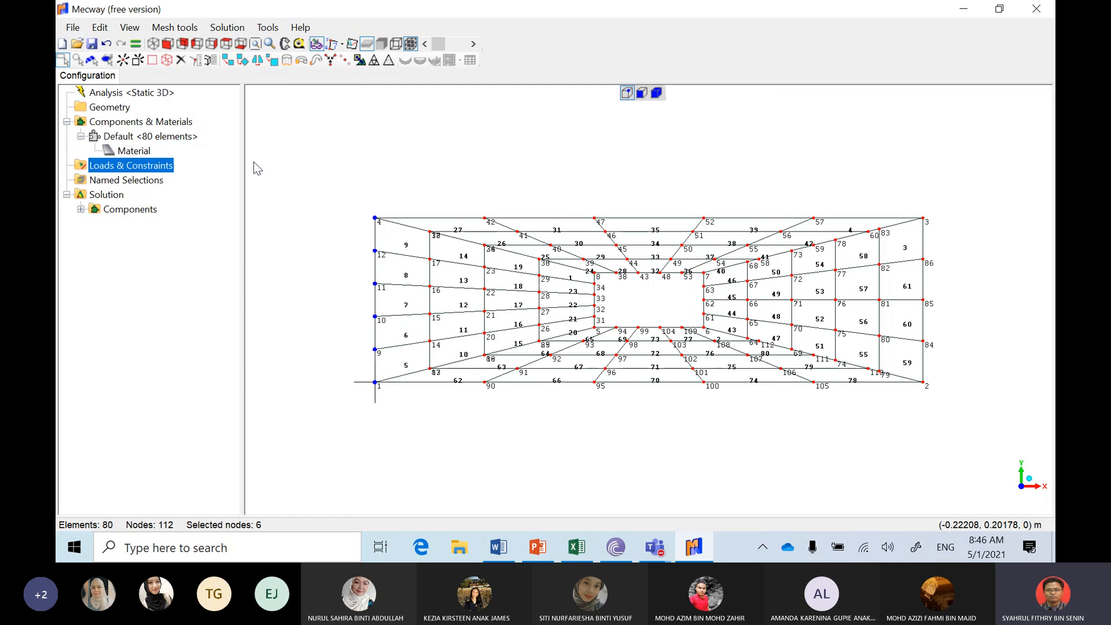
{"action": "left_click", "coordinate": [675, 407]}
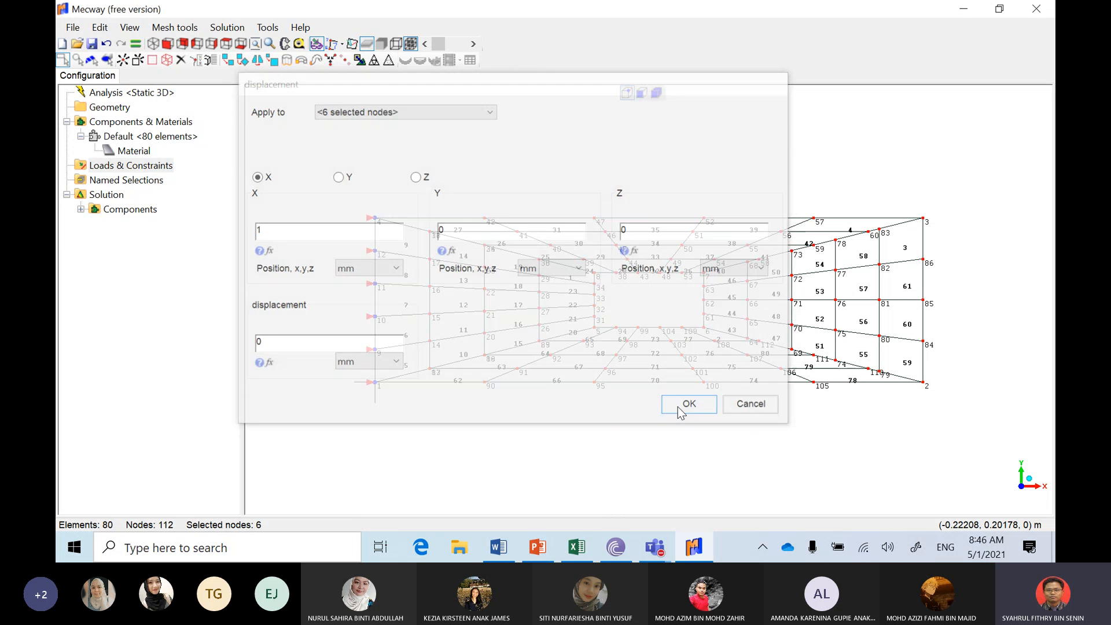
Constrain the same six left-edge nodes with a displacement of 0 in Y
{"action": "left_click", "coordinate": [126, 169]}
{"action": "right_click", "coordinate": [126, 170]}
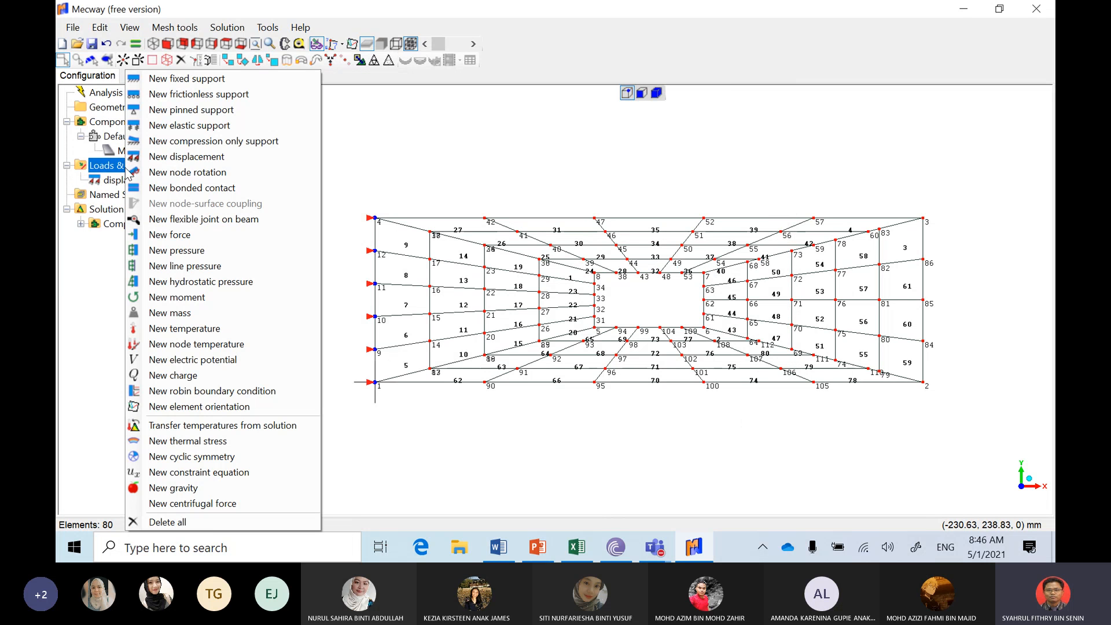
{"action": "left_click", "coordinate": [211, 157]}
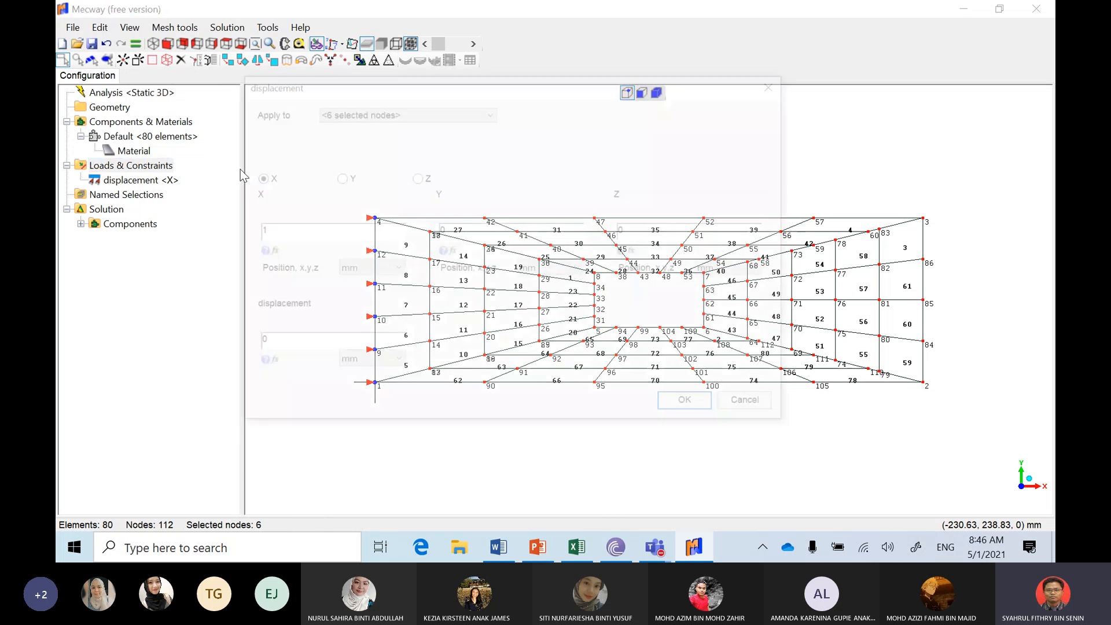
{"action": "left_click", "coordinate": [337, 177]}
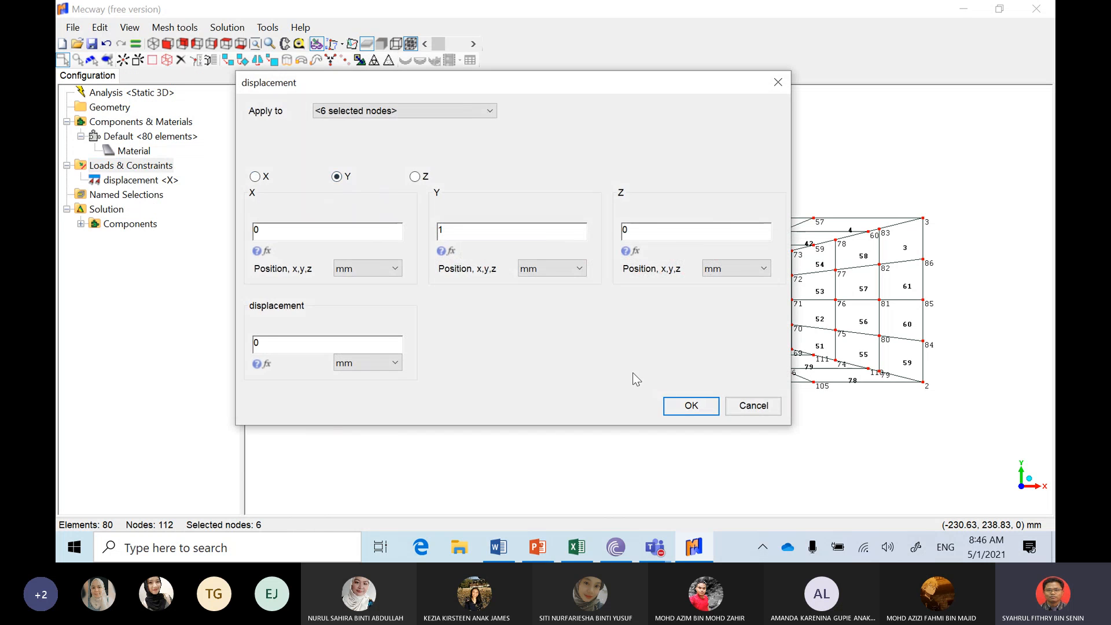
{"action": "left_click", "coordinate": [691, 405]}
Apply a force of -4 kN in Y to node 3 at the beam's upper-right corner
{"action": "left_click", "coordinate": [755, 168]}
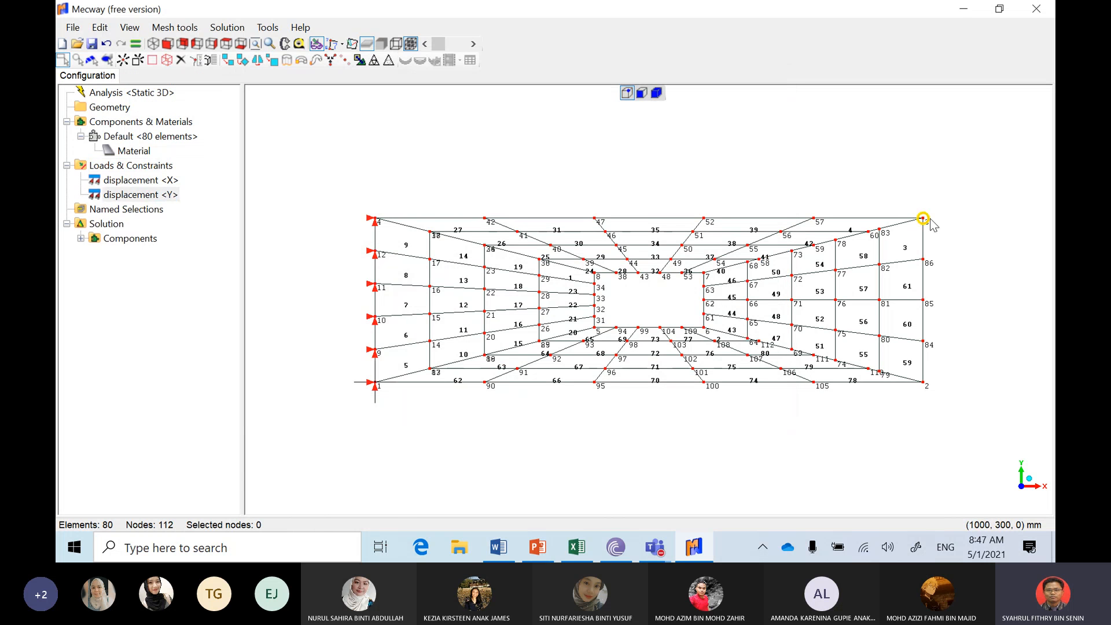
{"action": "left_click_drag", "start_coordinate": [908, 204], "coordinate": [950, 244]}
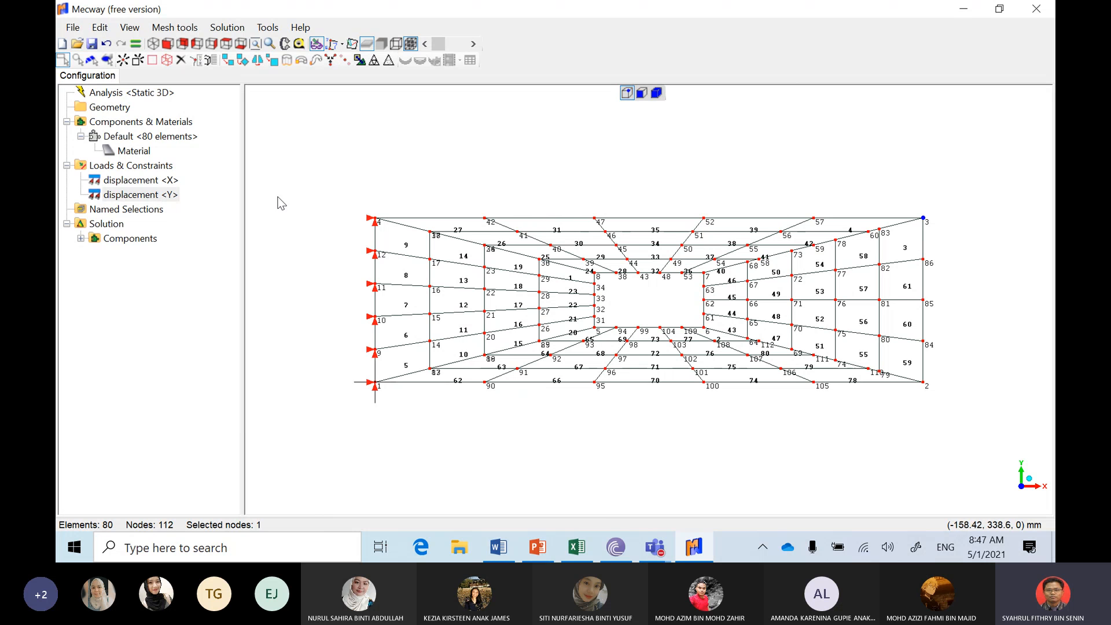
{"action": "right_click", "coordinate": [161, 167]}
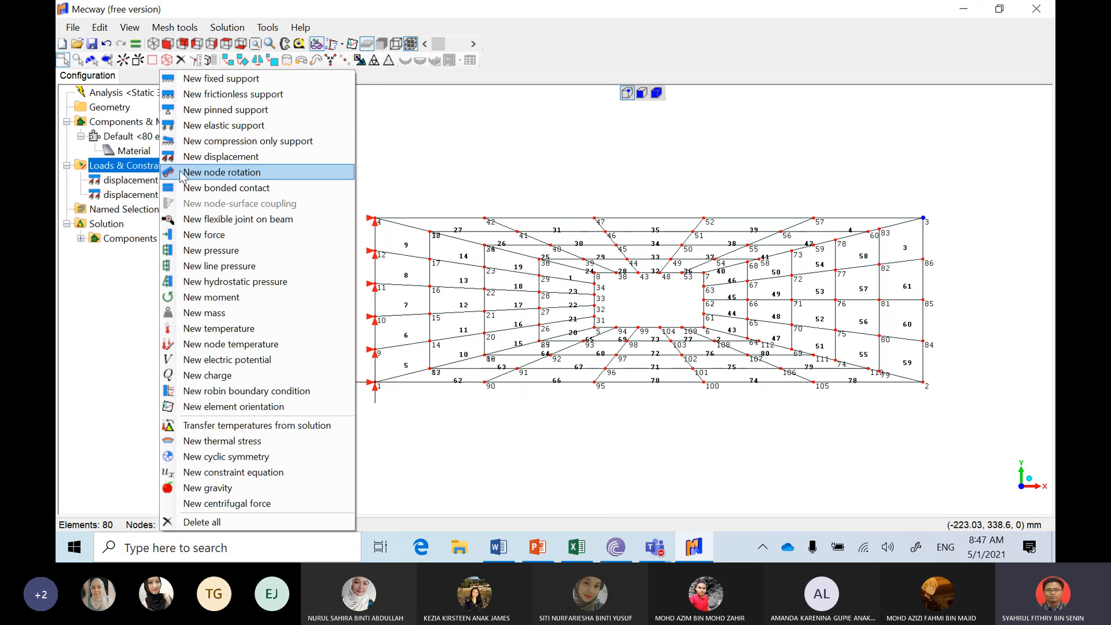
{"action": "left_click", "coordinate": [245, 233]}
{"action": "left_click", "coordinate": [523, 250]}
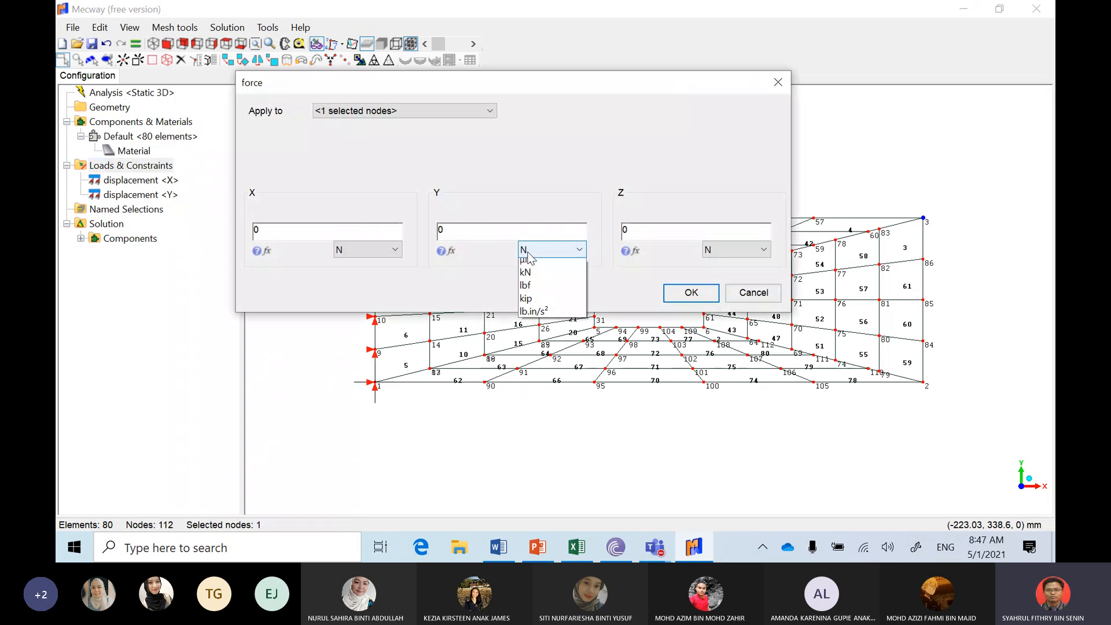
{"action": "left_click", "coordinate": [540, 292]}
{"action": "double_click", "coordinate": [514, 230]}
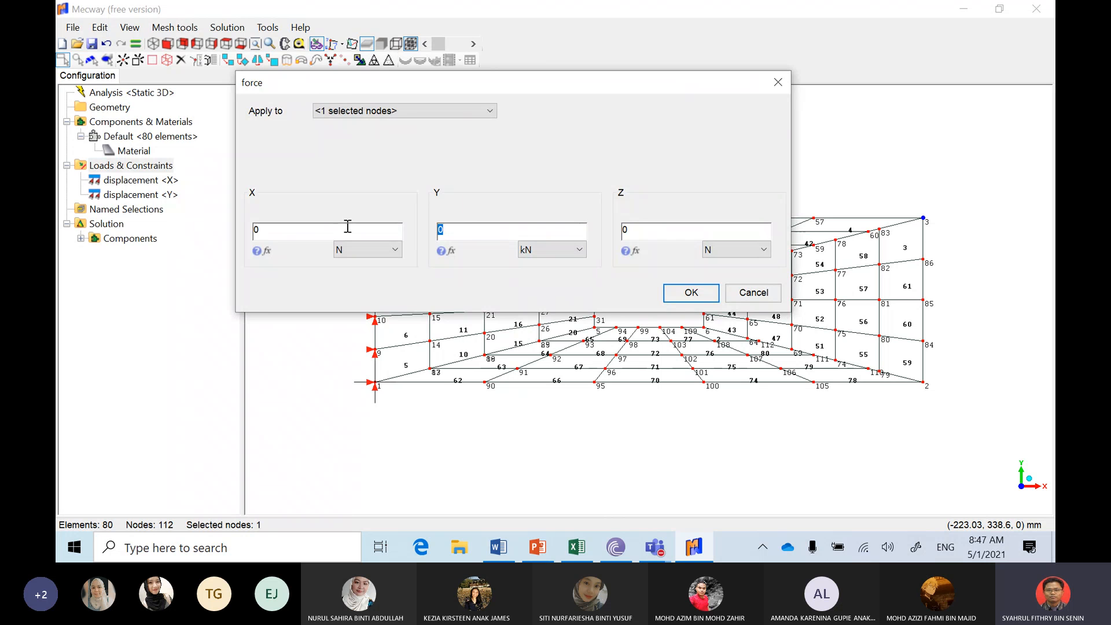
{"action": "type", "text": "-4"}
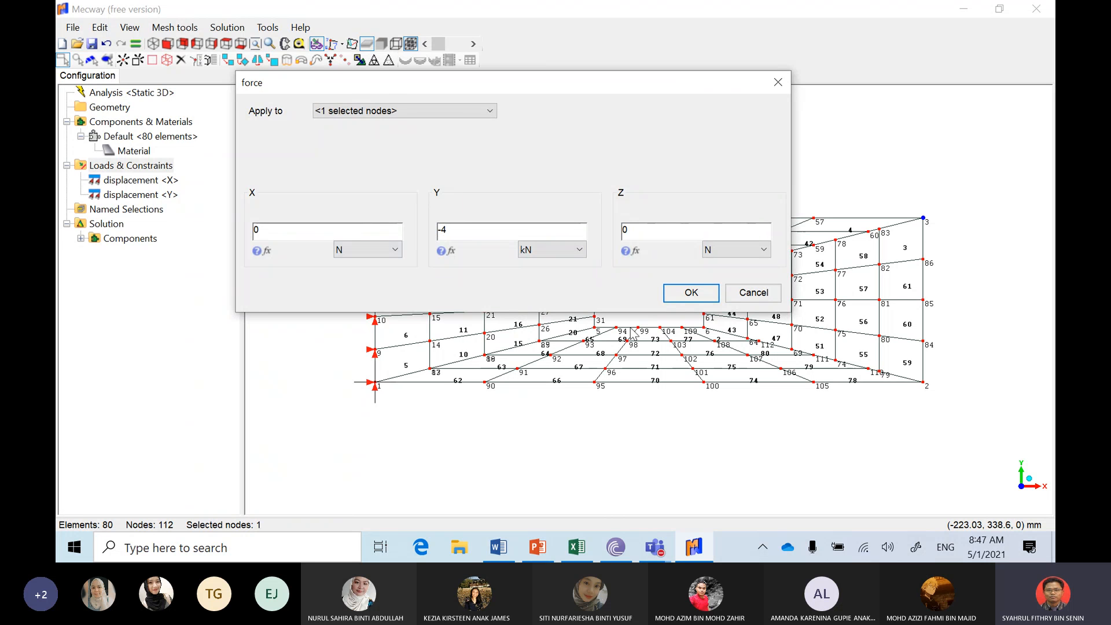
{"action": "left_click", "coordinate": [692, 293]}
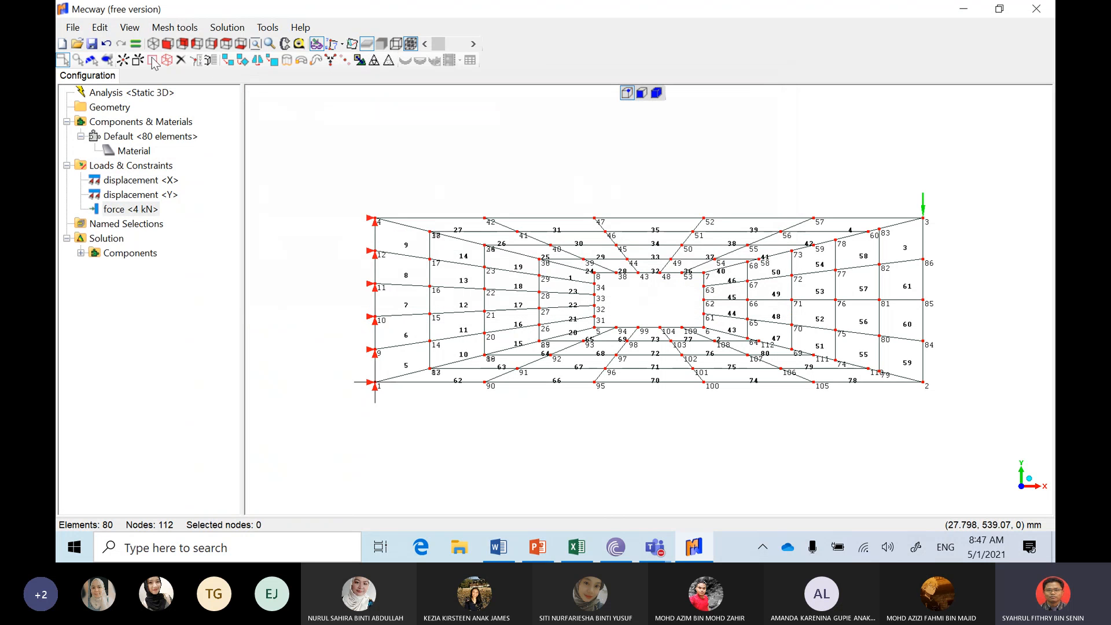
Save the model to the Desktop as example_with_hollow
{"action": "left_click", "coordinate": [73, 28]}
{"action": "left_click", "coordinate": [121, 123]}
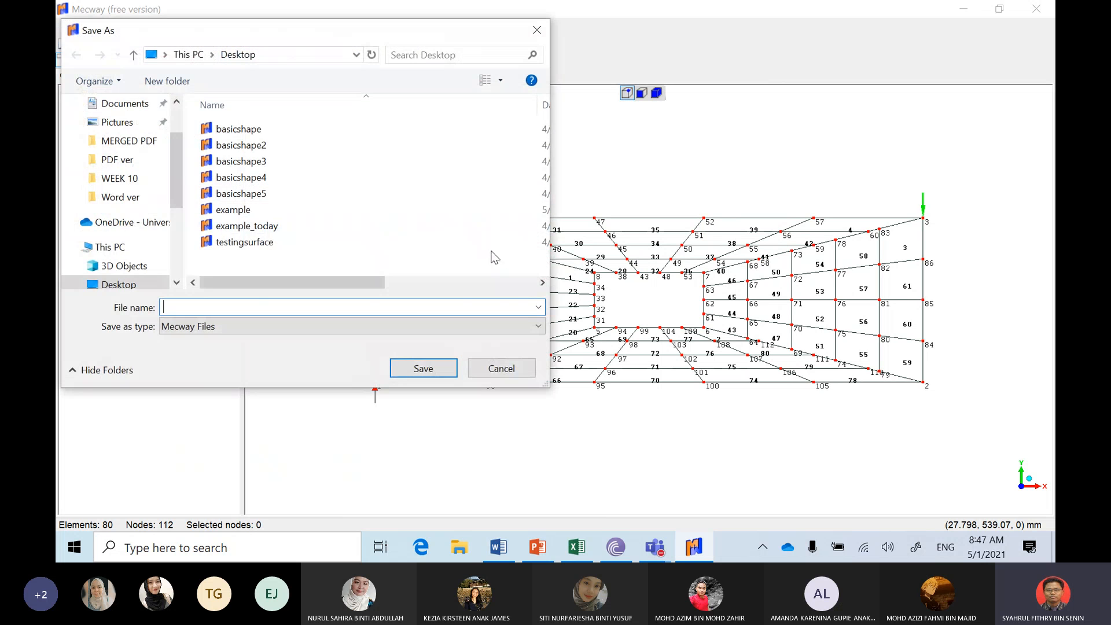
{"action": "type", "text": "ex"}
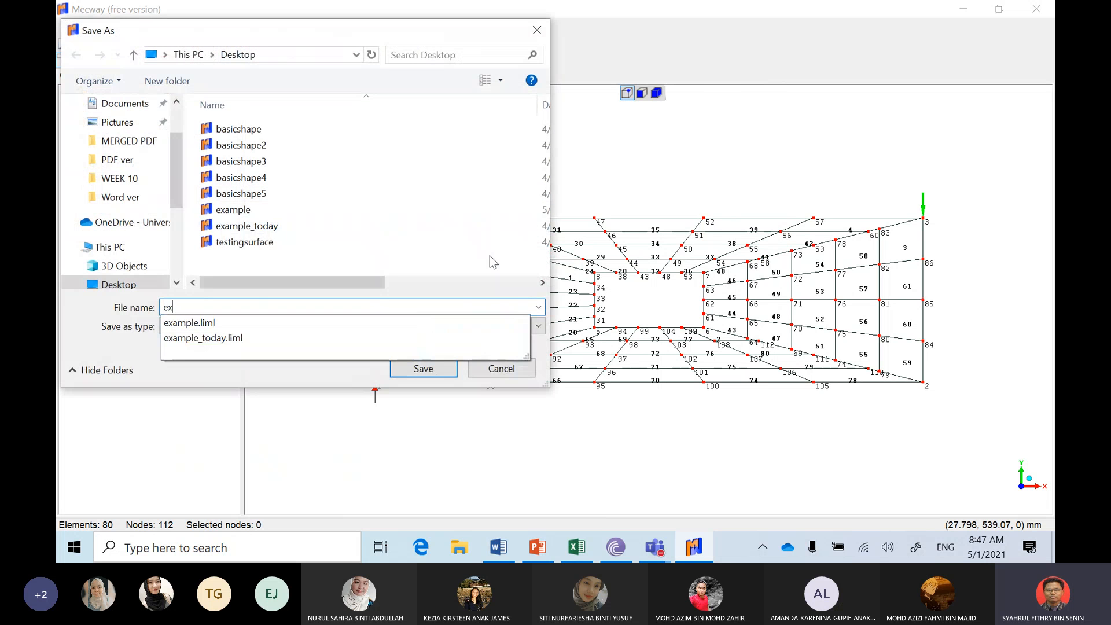
{"action": "type", "text": "ample_with_hollow"}
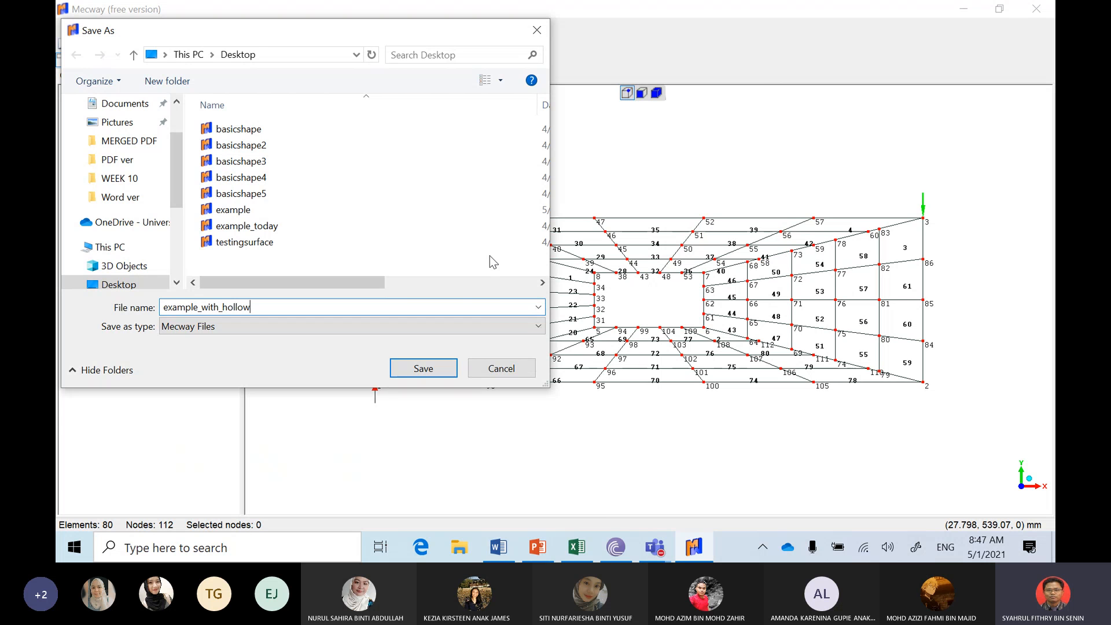
{"action": "left_click", "coordinate": [431, 367]}
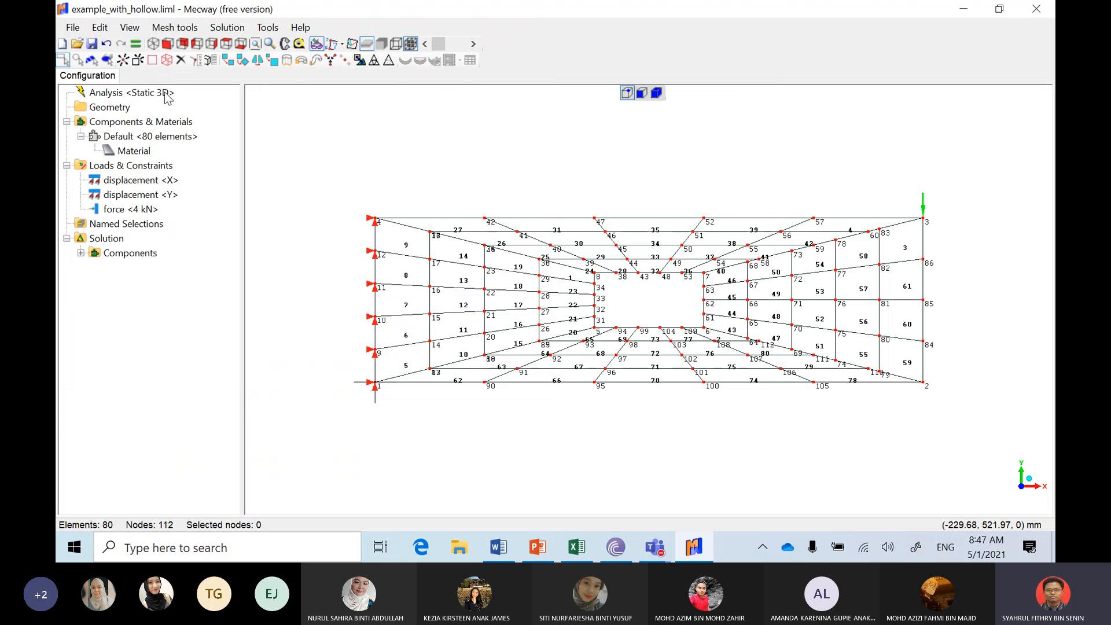
Change the analysis type to Static 2D and use the CCX solver
{"action": "double_click", "coordinate": [167, 95]}
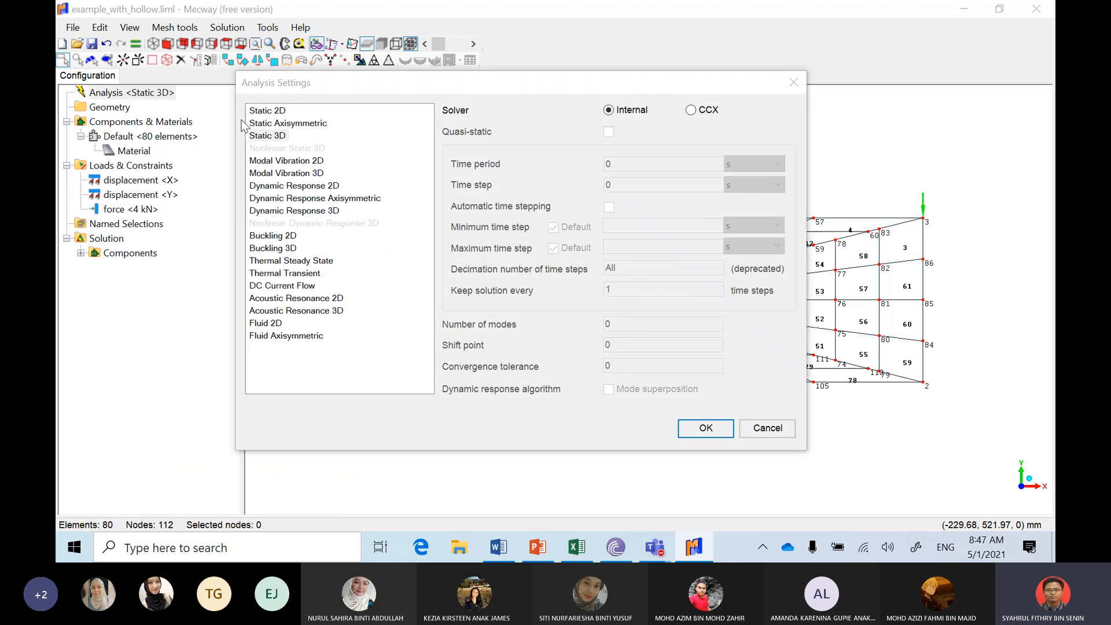
{"action": "left_click", "coordinate": [276, 115]}
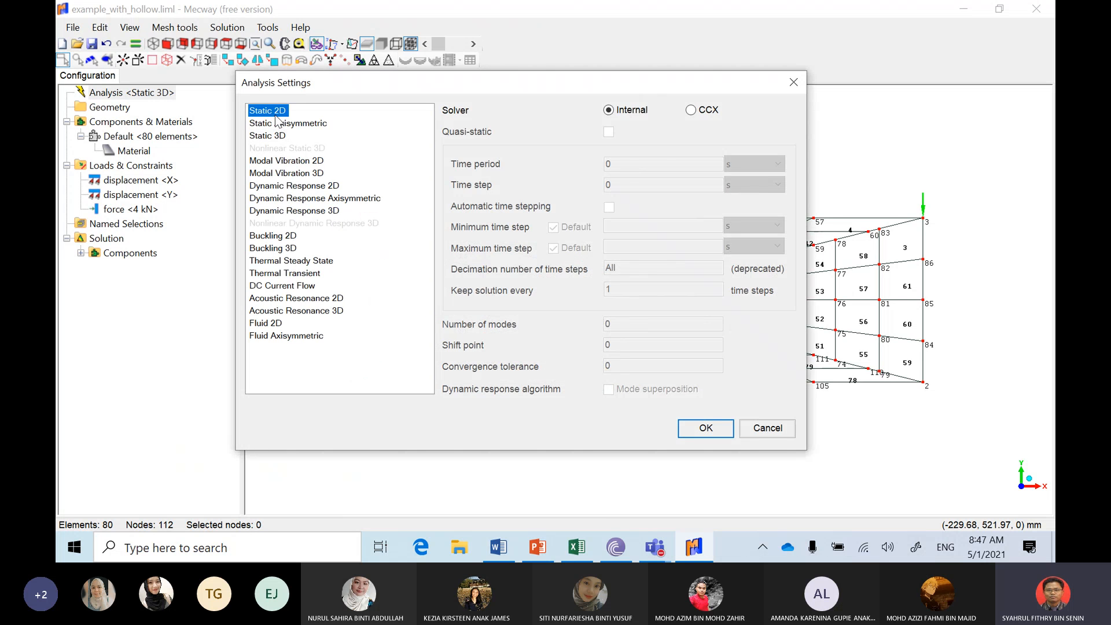
{"action": "left_click", "coordinate": [691, 110]}
{"action": "left_click", "coordinate": [700, 430]}
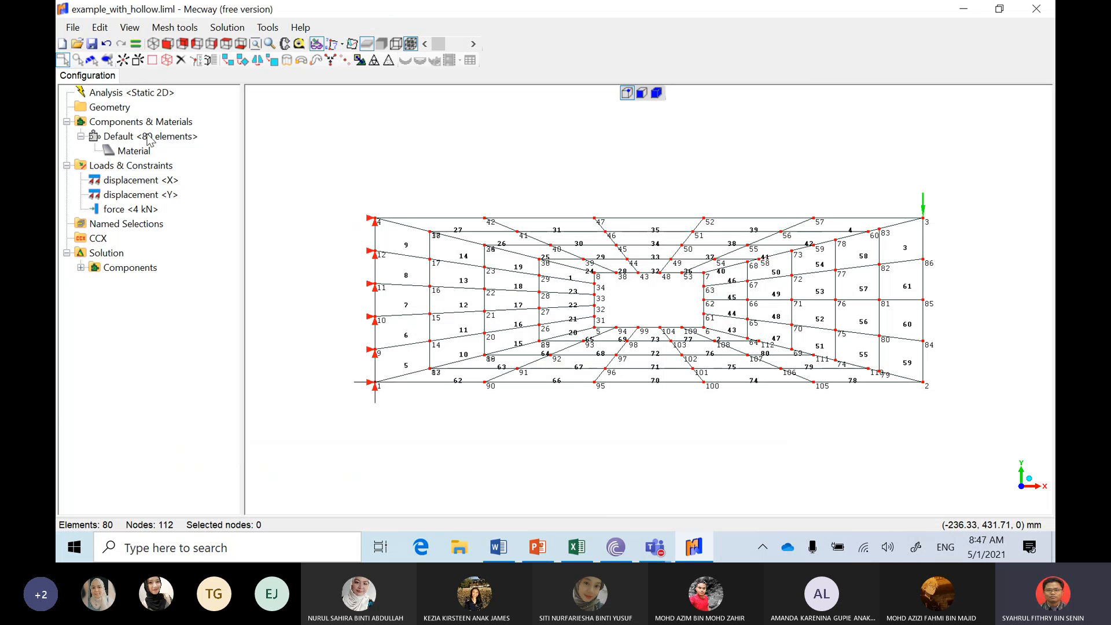
Solve the model, dismiss the solver report and display the Y displacement contours
{"action": "left_click", "coordinate": [153, 44]}
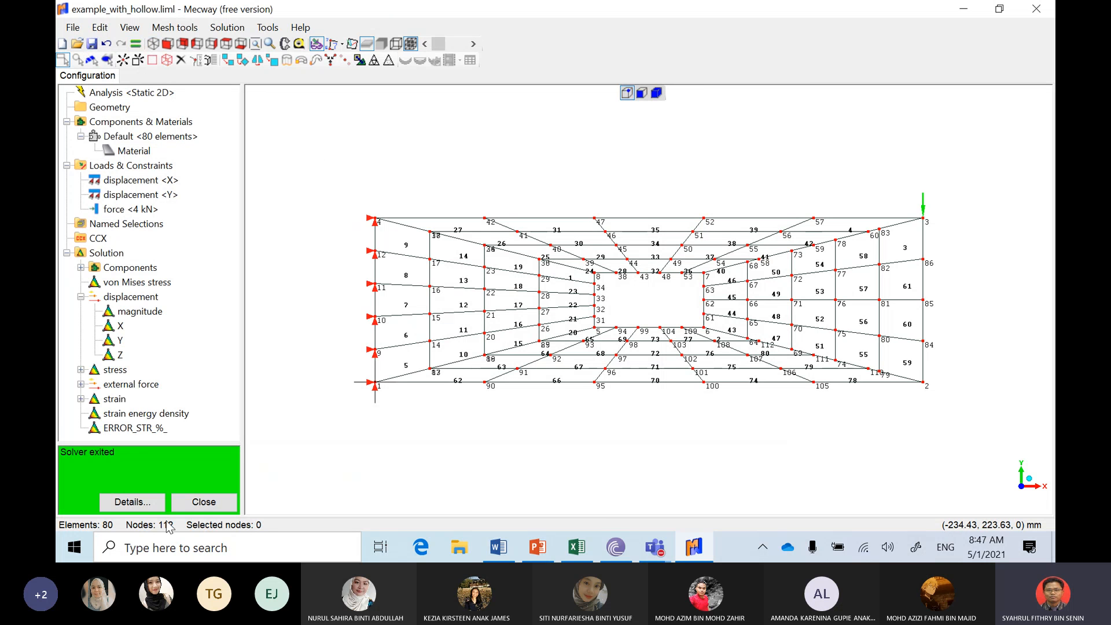
{"action": "left_click", "coordinate": [219, 506]}
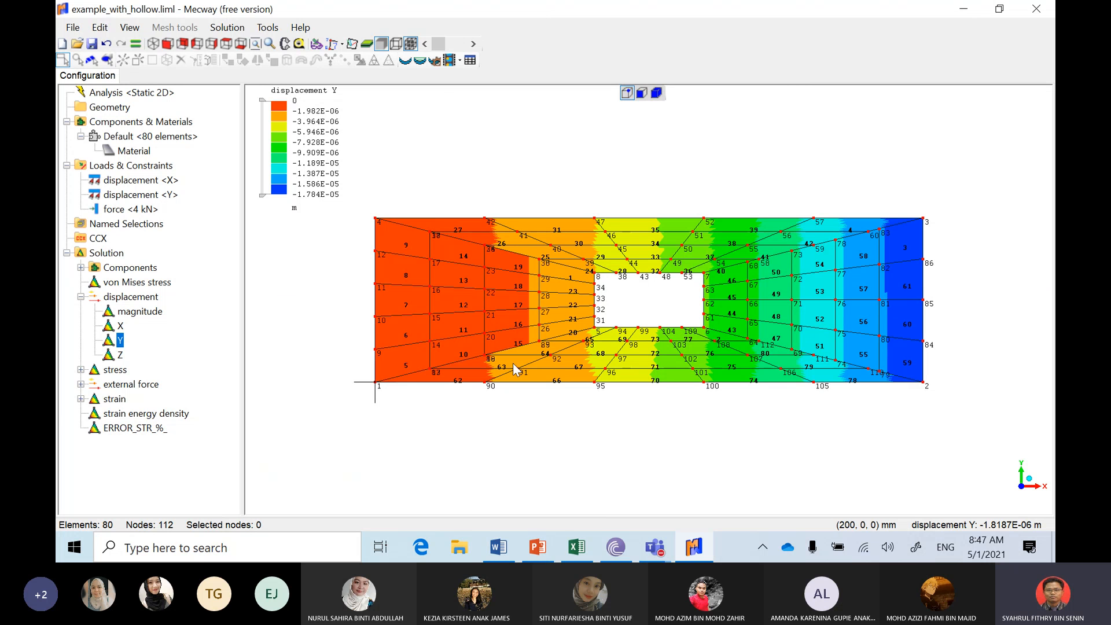
{"action": "left_click", "coordinate": [293, 205]}
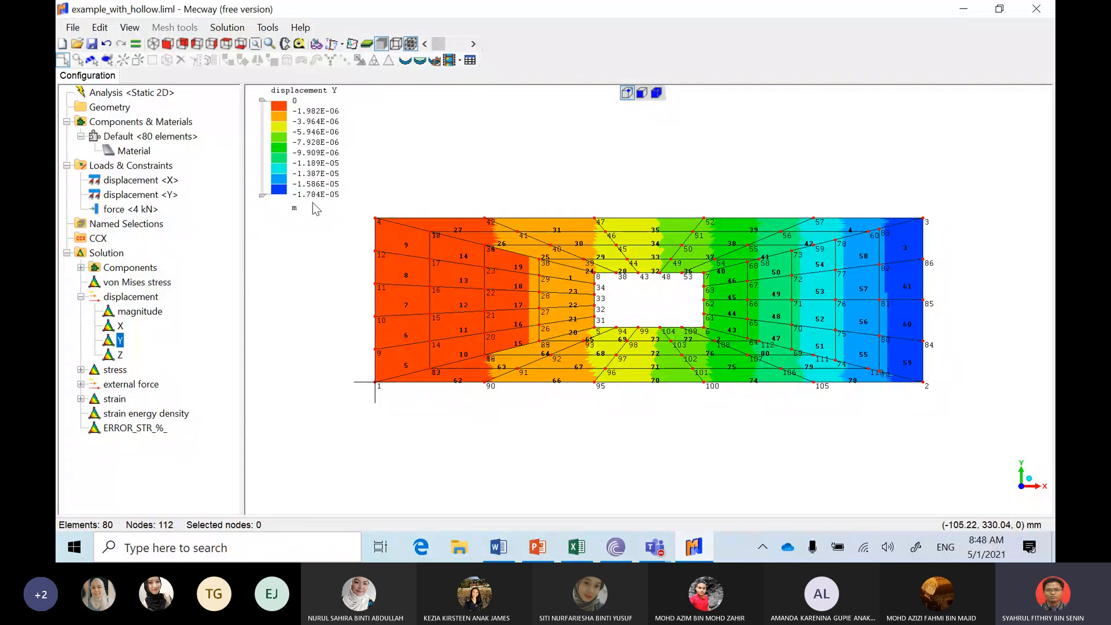
Animate the beam's deformed shape for the Y displacement result and return to the undeformed view
{"action": "left_click", "coordinate": [420, 60]}
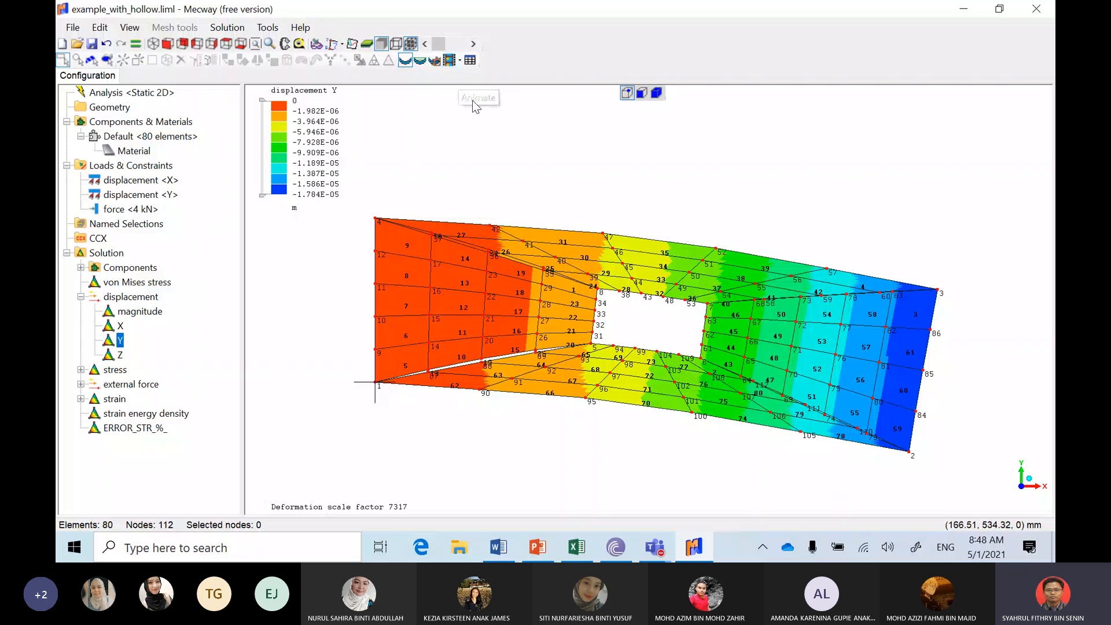
{"action": "left_click", "coordinate": [449, 61]}
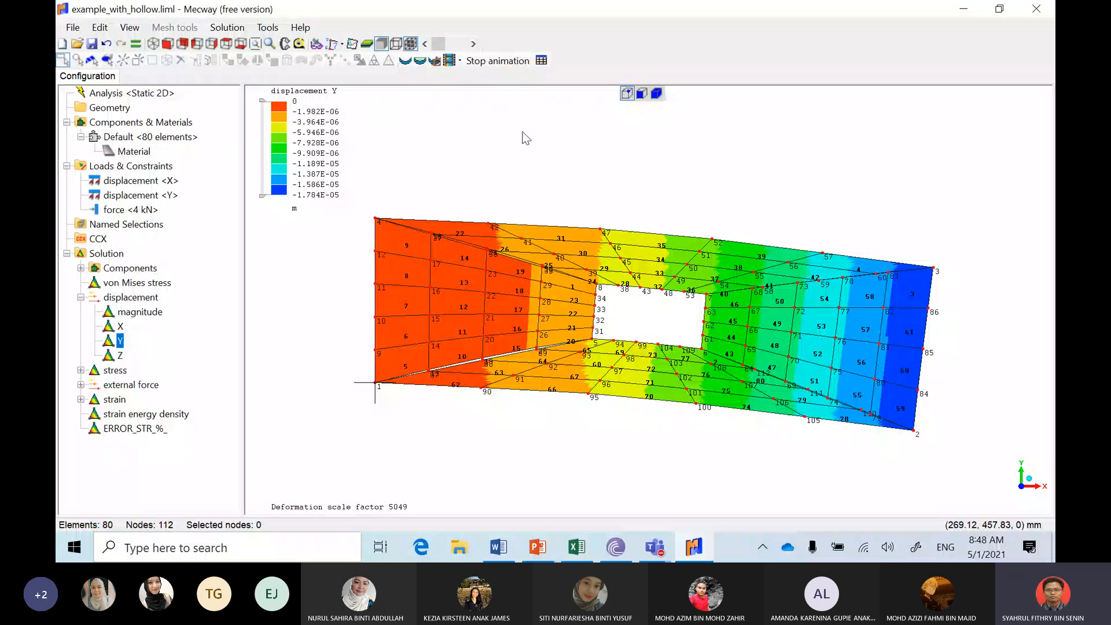
{"action": "left_click", "coordinate": [499, 62]}
{"action": "left_click", "coordinate": [405, 60]}
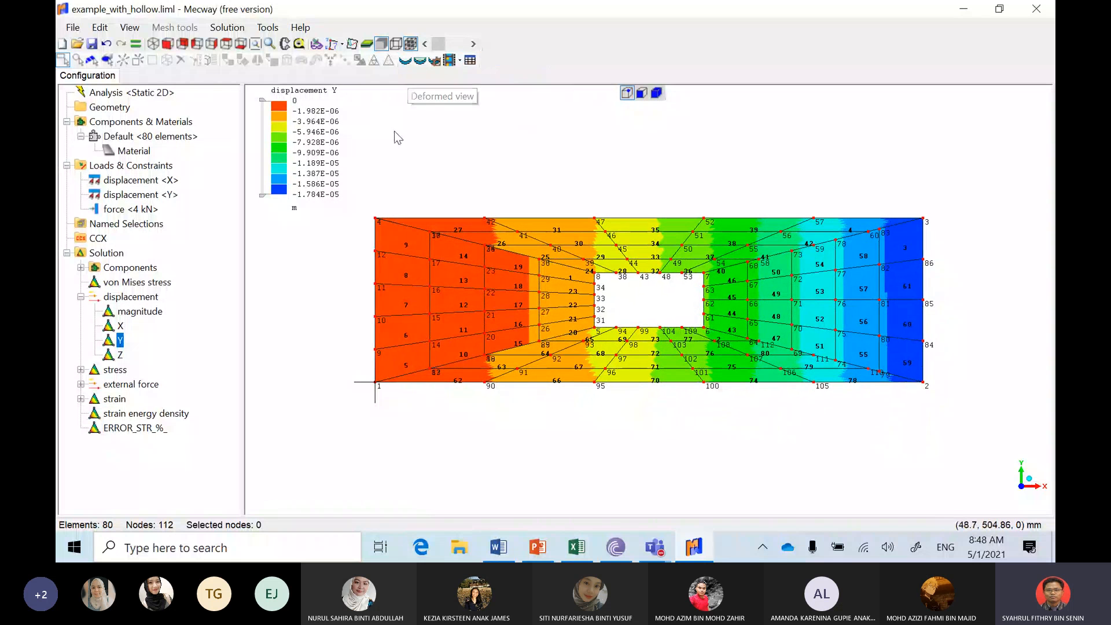
Display the XX stress on the beam with its shell thickness rendered and inspect the contours at the hollow's corner
{"action": "left_click", "coordinate": [81, 370]}
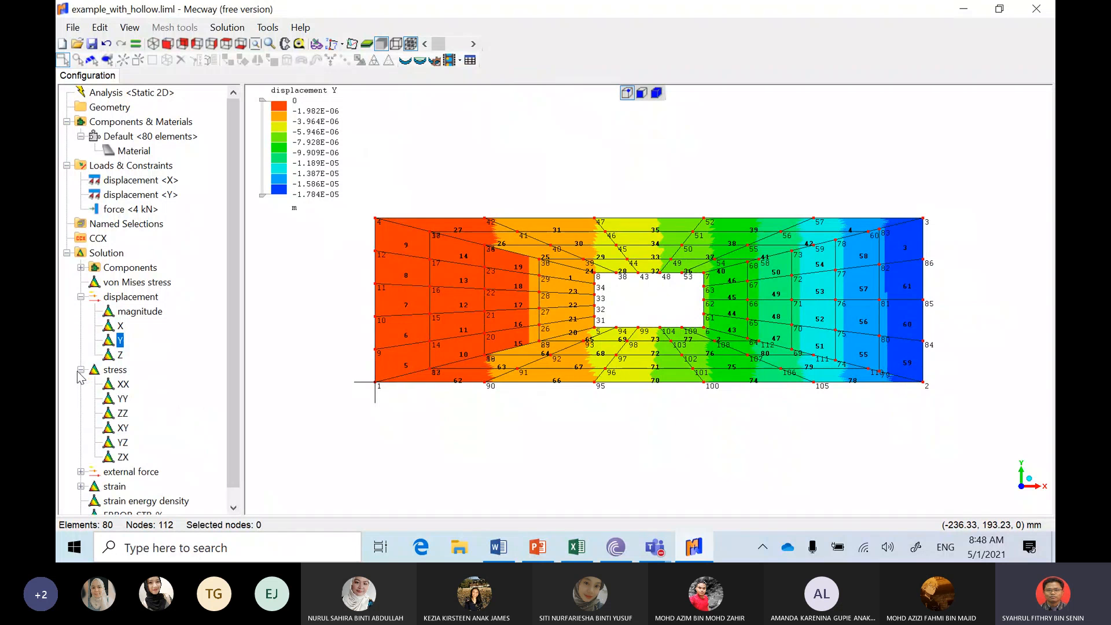
{"action": "left_click", "coordinate": [124, 385]}
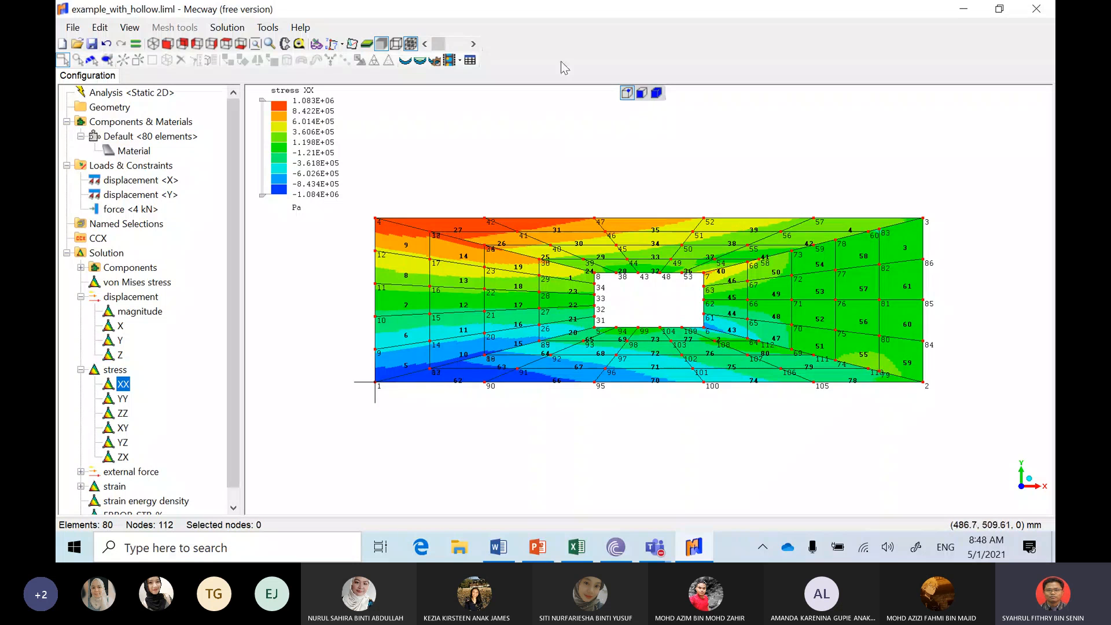
{"action": "left_click", "coordinate": [153, 46]}
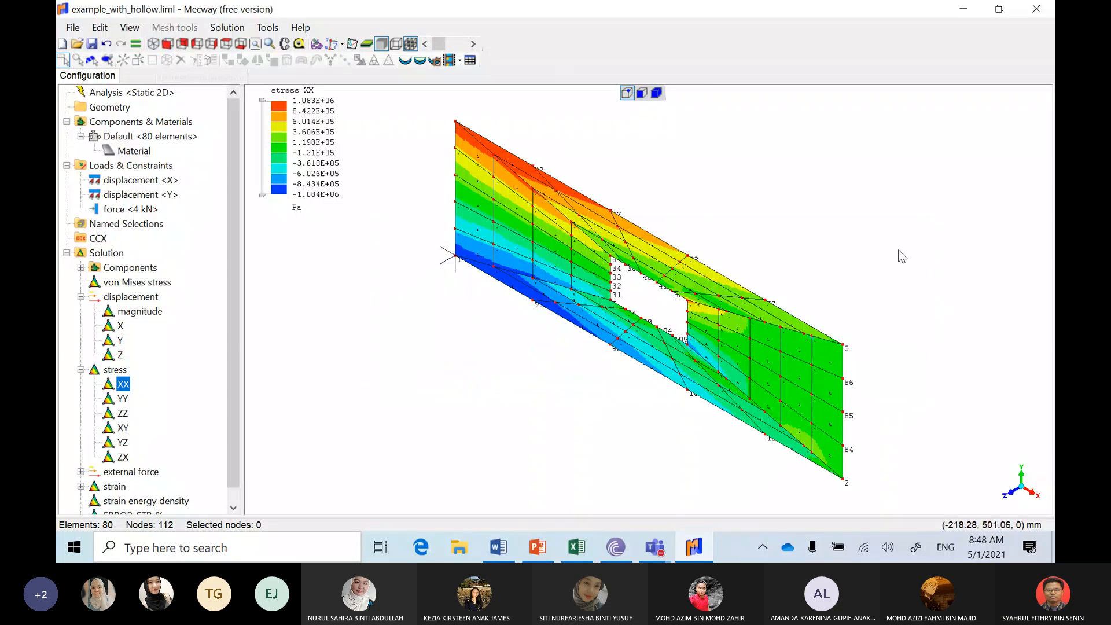
{"action": "left_click", "coordinate": [367, 44]}
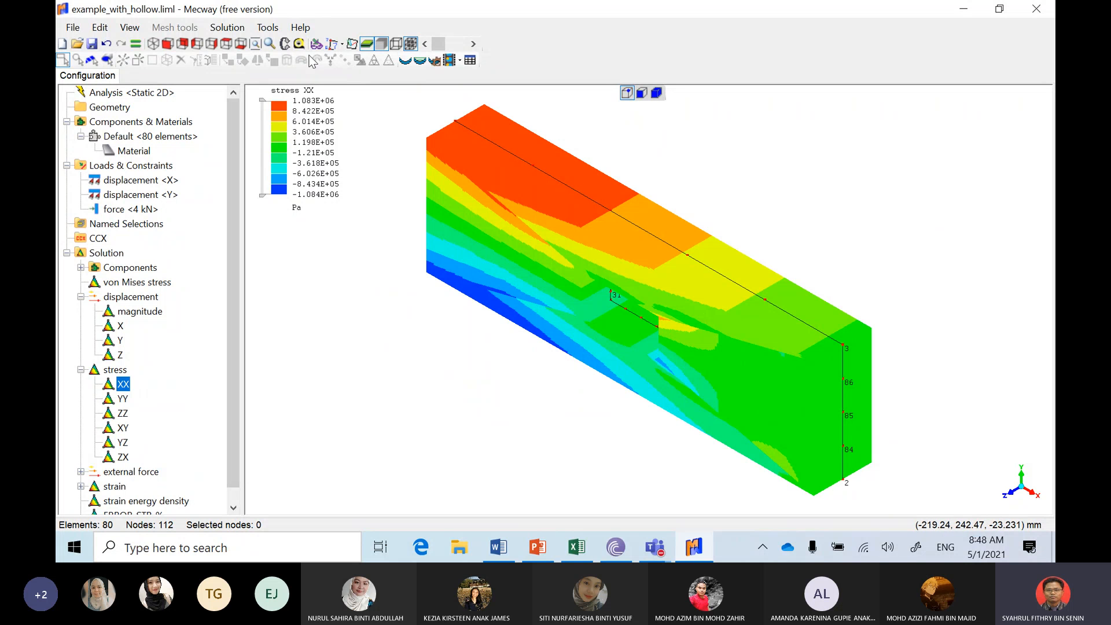
{"action": "left_click", "coordinate": [284, 44]}
{"action": "left_click_drag", "start_coordinate": [641, 312], "coordinate": [696, 268]}
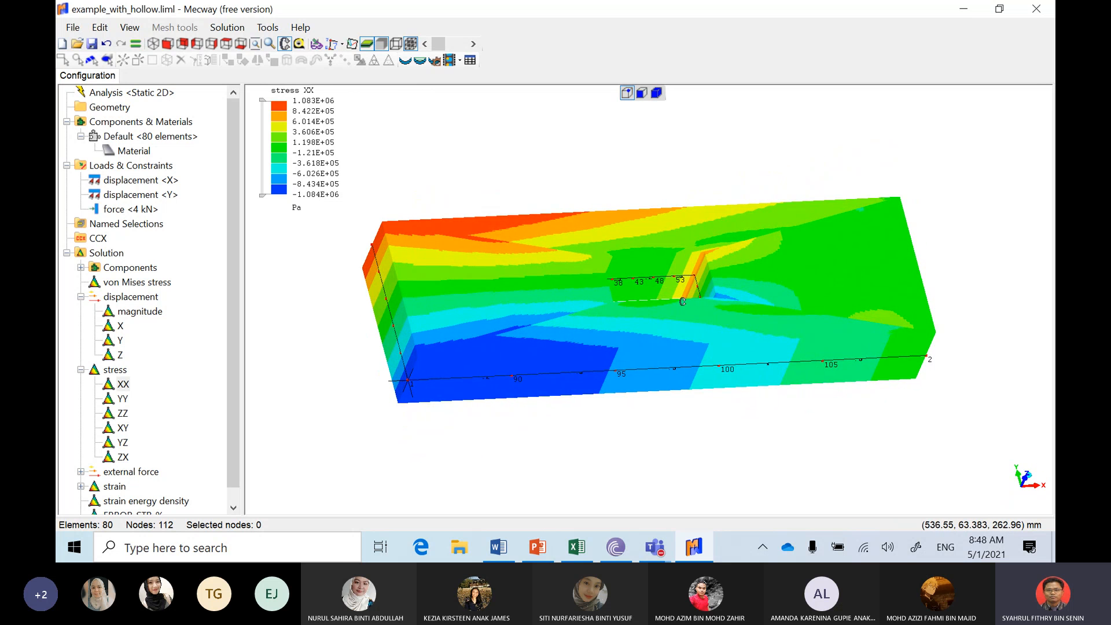
{"action": "left_click_drag", "start_coordinate": [695, 288], "coordinate": [716, 275]}
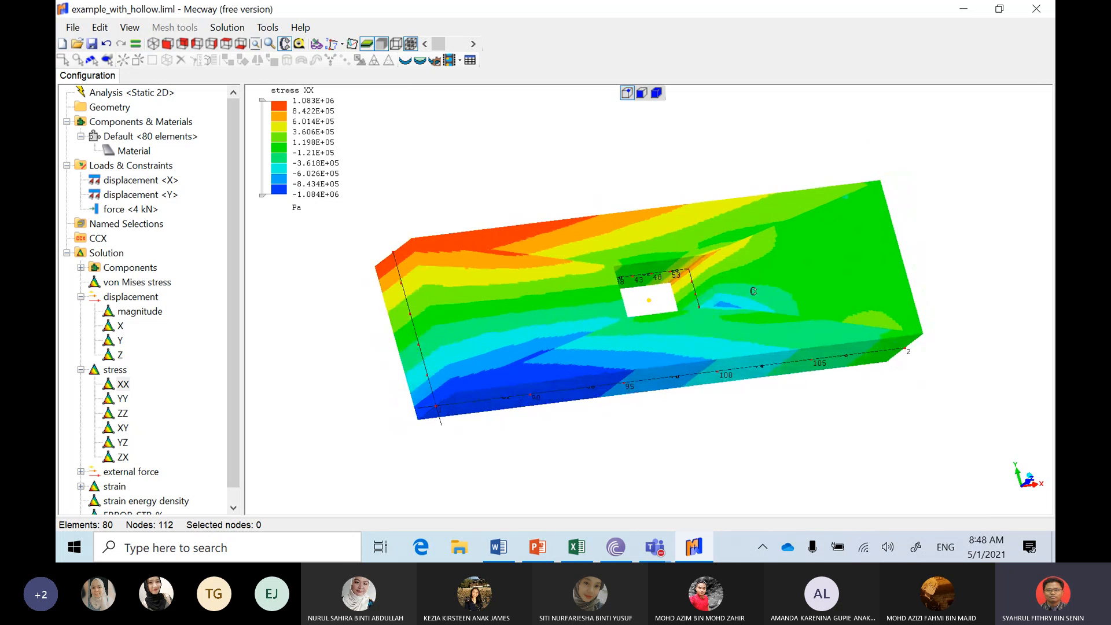
{"action": "scroll", "coordinate": [698, 264], "scroll_direction": "up", "scroll_amount": 10}
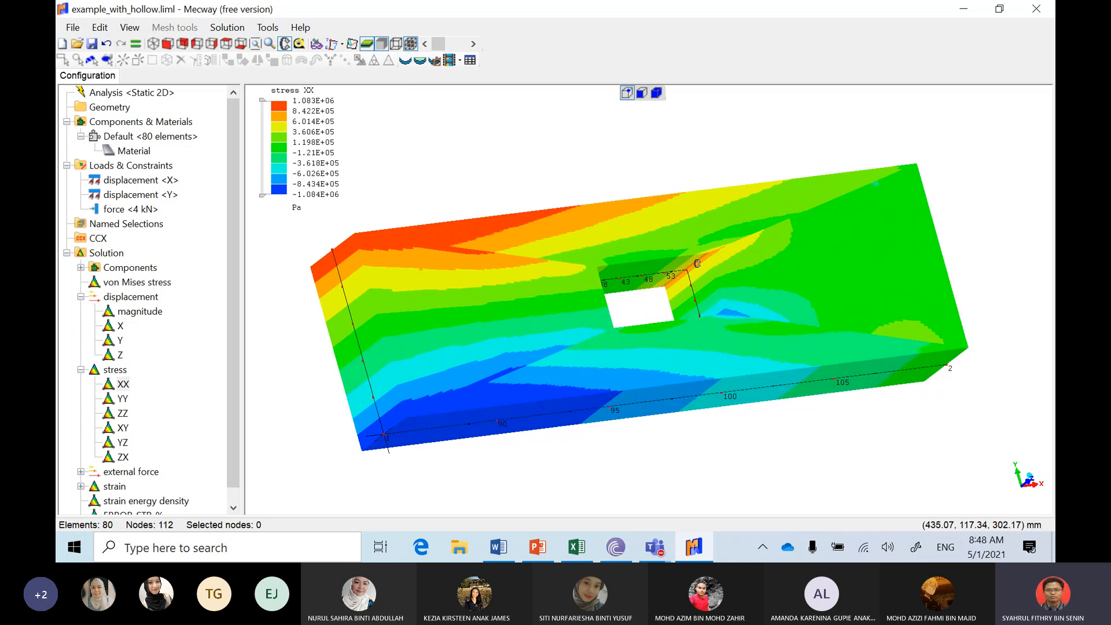
{"action": "scroll", "coordinate": [698, 264], "scroll_direction": "up", "scroll_amount": 3}
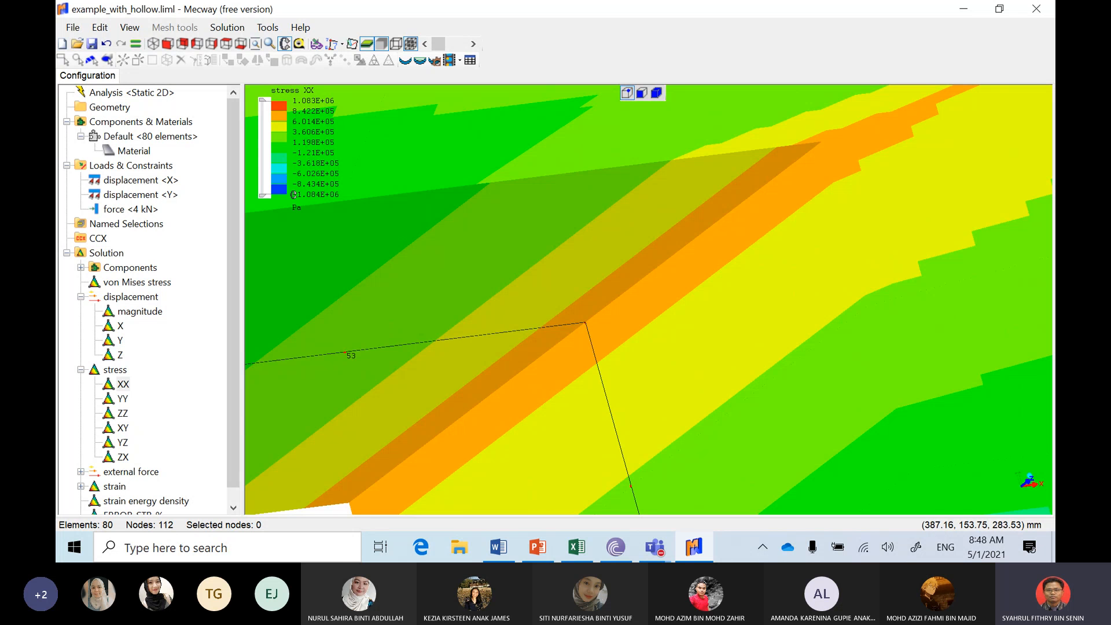
Set the unit of the XX stress legend to MPa
{"action": "left_click", "coordinate": [285, 44]}
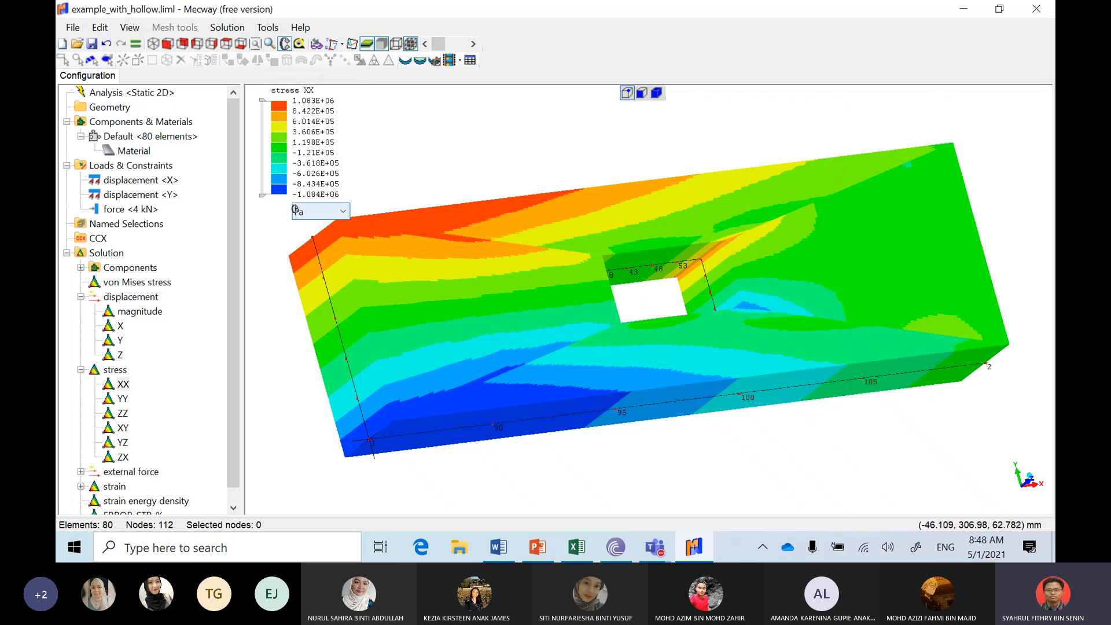
{"action": "left_click", "coordinate": [312, 217]}
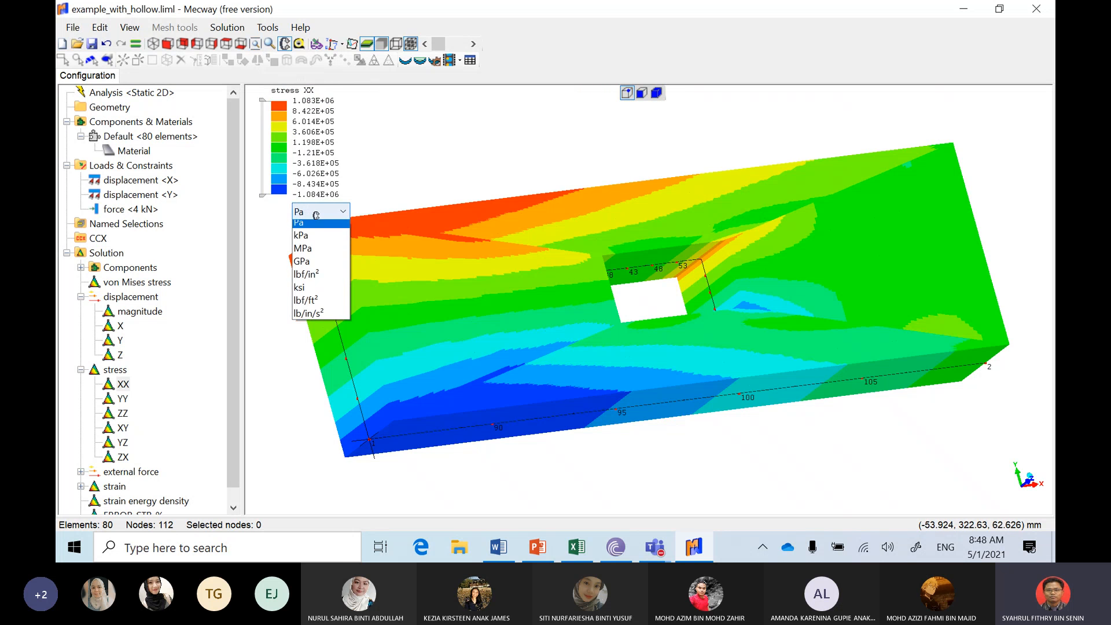
{"action": "left_click", "coordinate": [330, 253]}
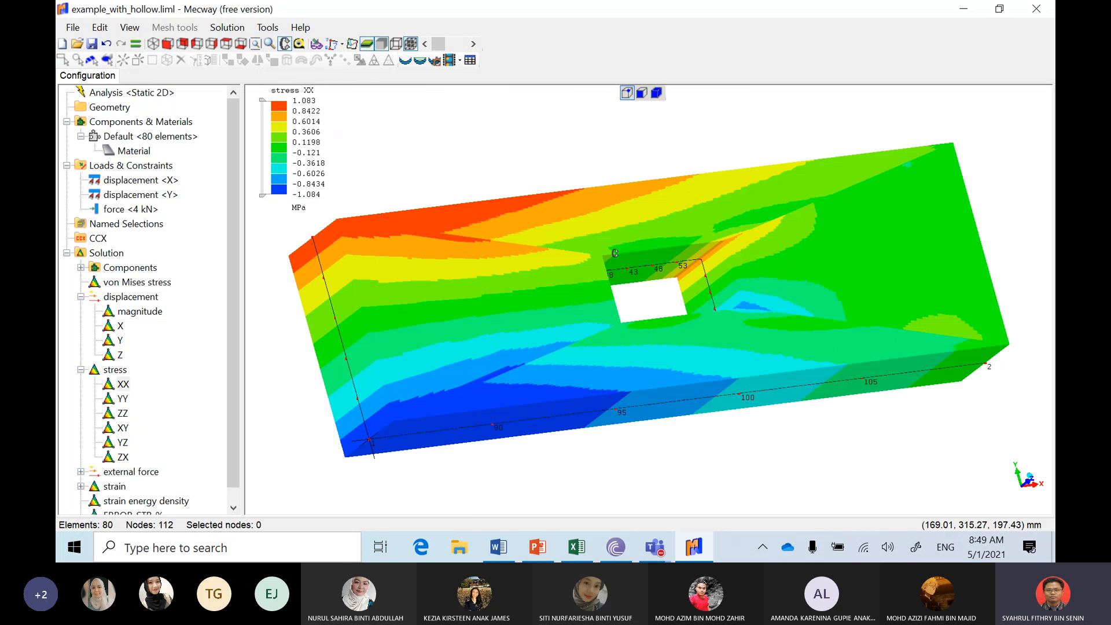
Examine the XX stress distribution around the hollow's corner and at the beam's constrained end
{"action": "scroll", "coordinate": [757, 255], "scroll_direction": "up", "scroll_amount": 8}
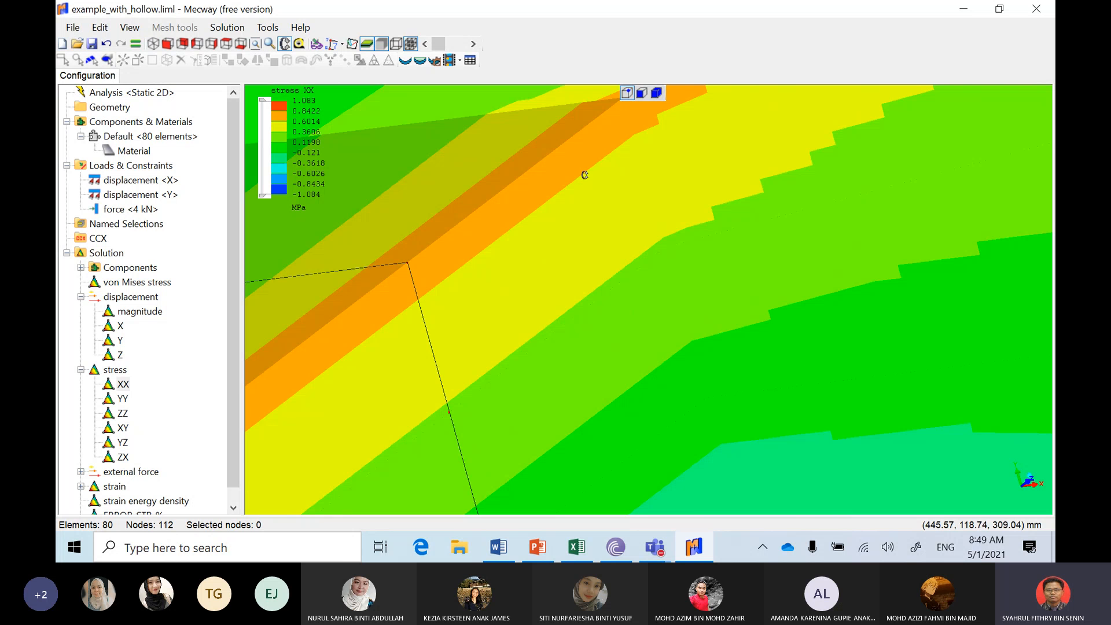
{"action": "scroll", "coordinate": [585, 175], "scroll_direction": "down", "scroll_amount": 9}
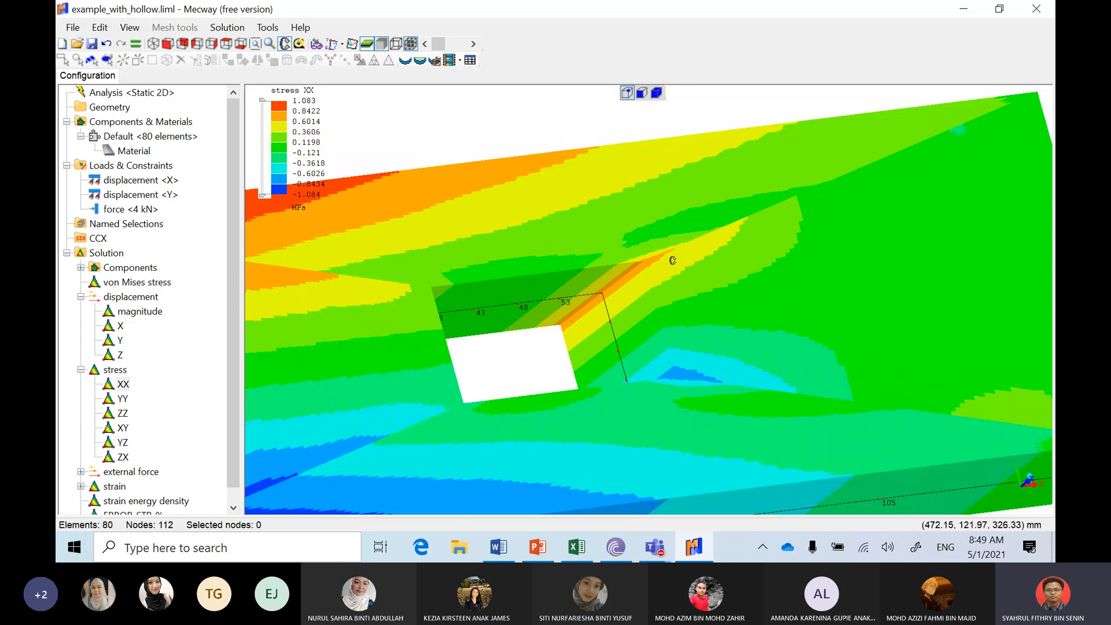
{"action": "left_click_drag", "start_coordinate": [670, 268], "coordinate": [638, 276]}
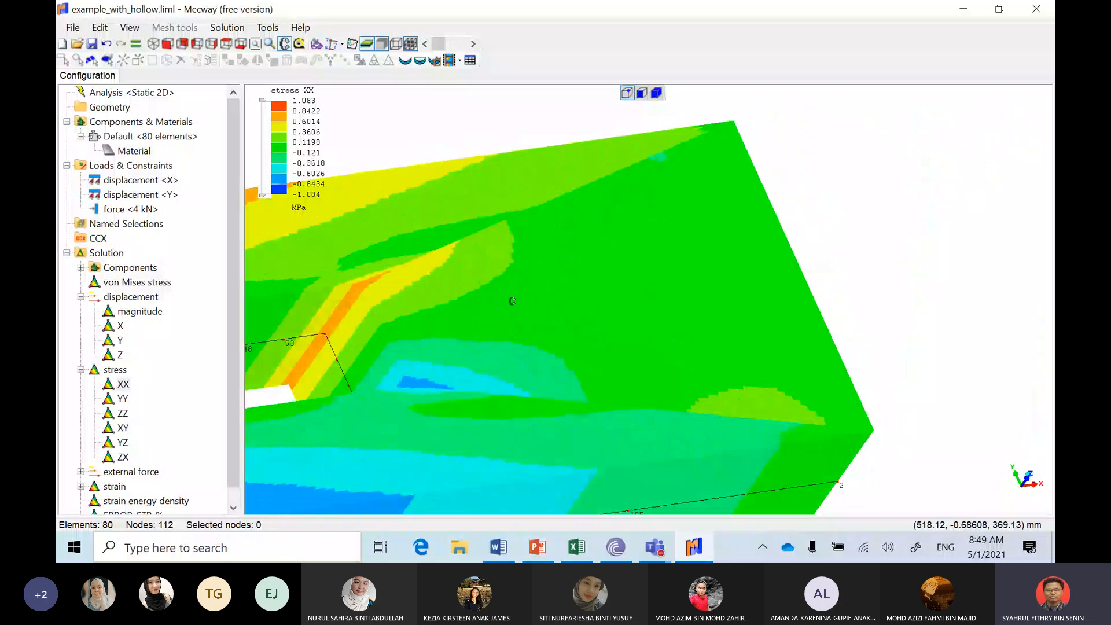
{"action": "left_click_drag", "start_coordinate": [512, 301], "coordinate": [483, 281]}
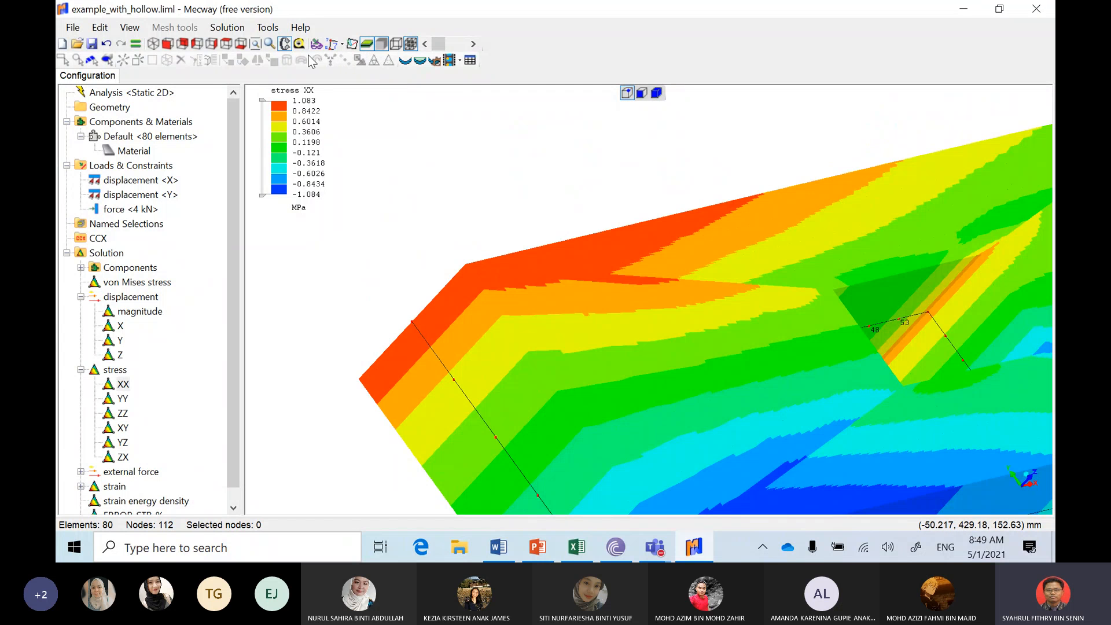
Examine the XX stress contours over the whole beam from an isometric viewpoint
{"action": "left_click", "coordinate": [255, 44]}
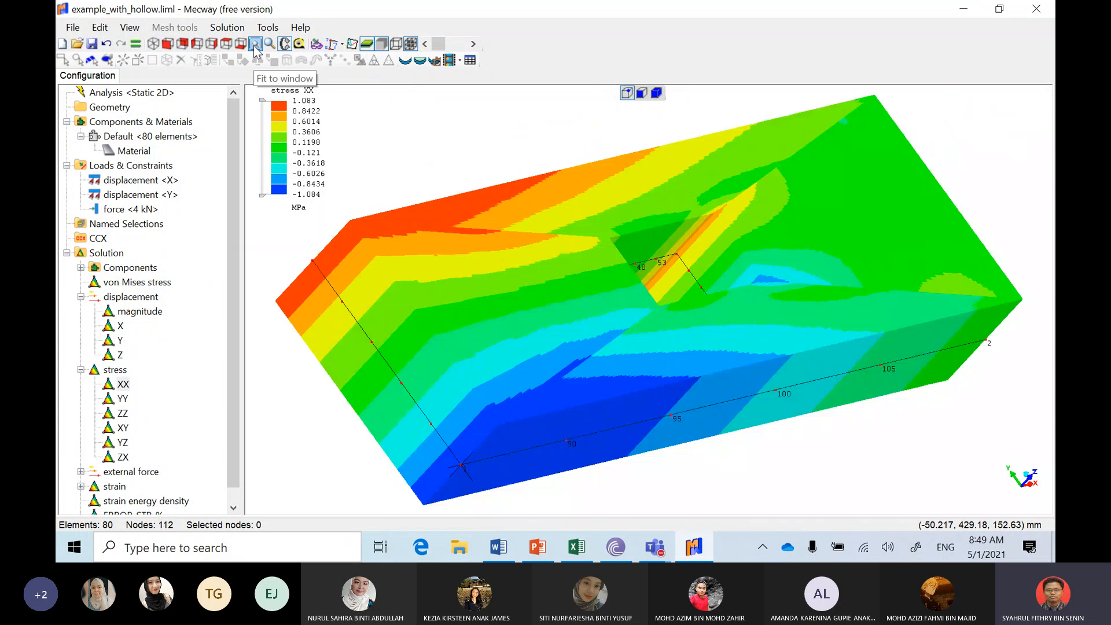
{"action": "left_click", "coordinate": [154, 48]}
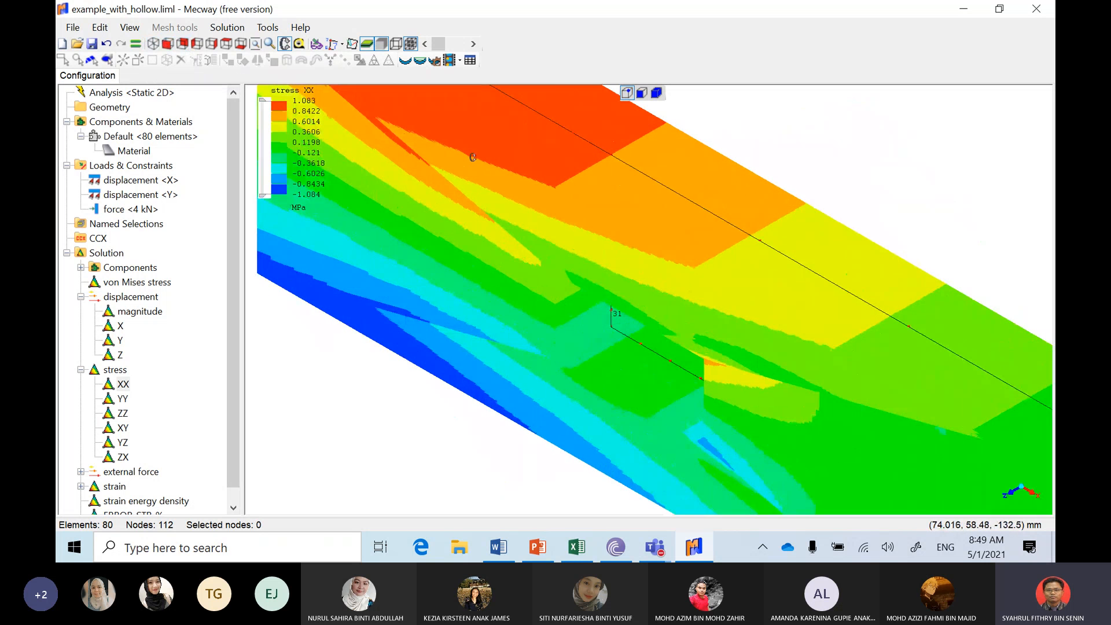
{"action": "scroll", "coordinate": [469, 171], "scroll_direction": "down", "scroll_amount": 1}
{"action": "left_click_drag", "start_coordinate": [442, 166], "coordinate": [452, 163]}
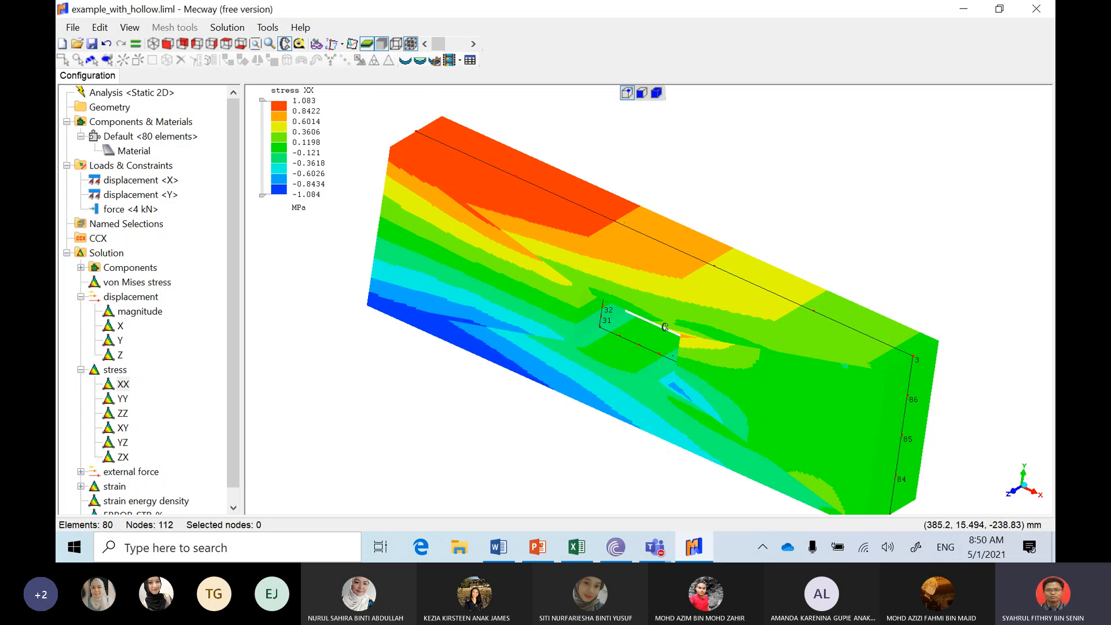
{"action": "scroll", "coordinate": [687, 347], "scroll_direction": "down", "scroll_amount": 2}
{"action": "scroll", "coordinate": [689, 347], "scroll_direction": "up", "scroll_amount": 2}
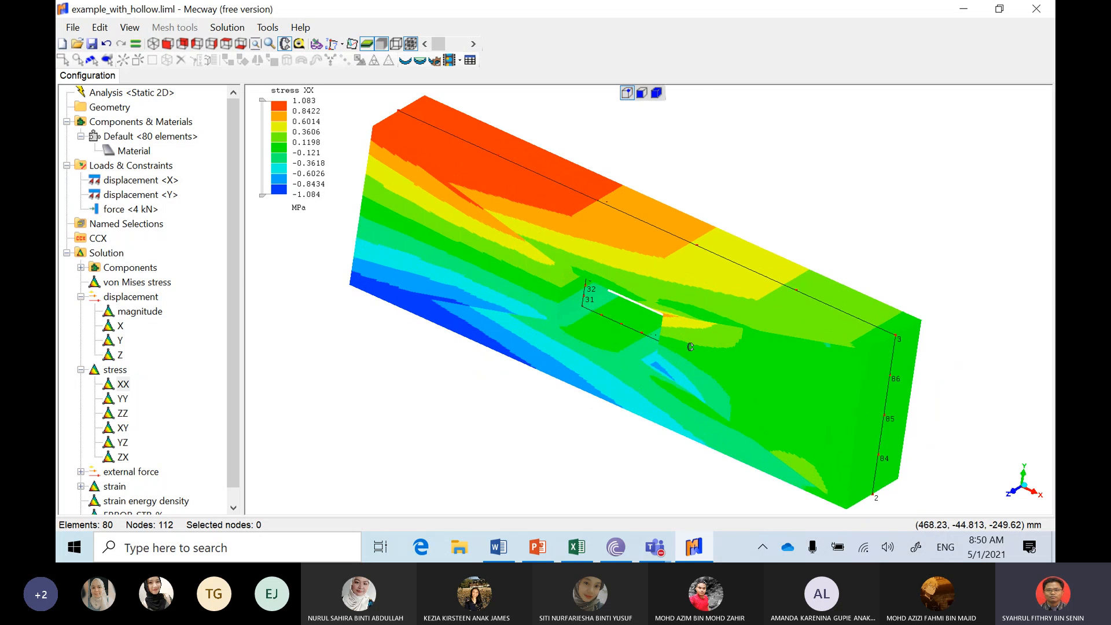
Examine the XX stress concentrations at the hollow's corners and on its inner faces from several angles
{"action": "scroll", "coordinate": [690, 347], "scroll_direction": "up", "scroll_amount": 2}
{"action": "scroll", "coordinate": [677, 305], "scroll_direction": "up", "scroll_amount": 3}
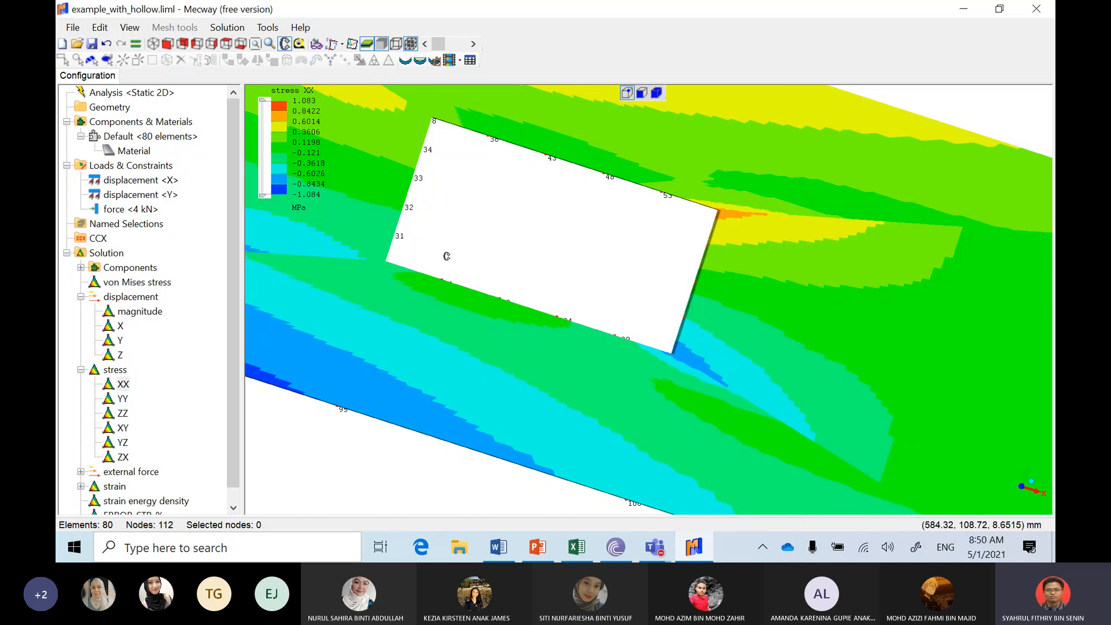
{"action": "scroll", "coordinate": [447, 256], "scroll_direction": "down", "scroll_amount": 4}
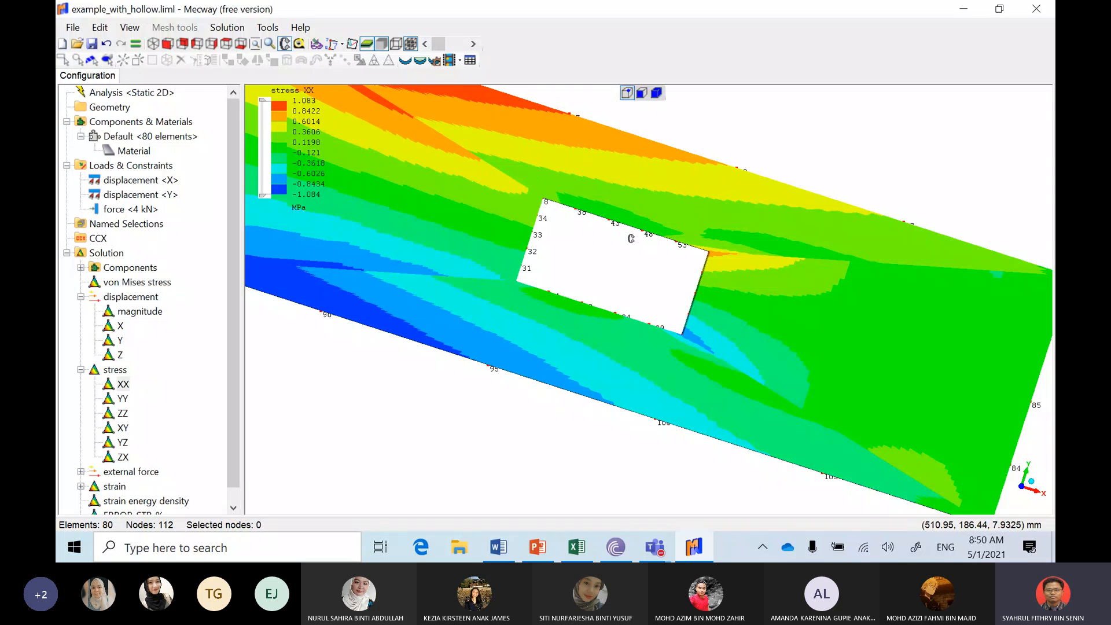
{"action": "left_click_drag", "start_coordinate": [635, 259], "coordinate": [566, 284]}
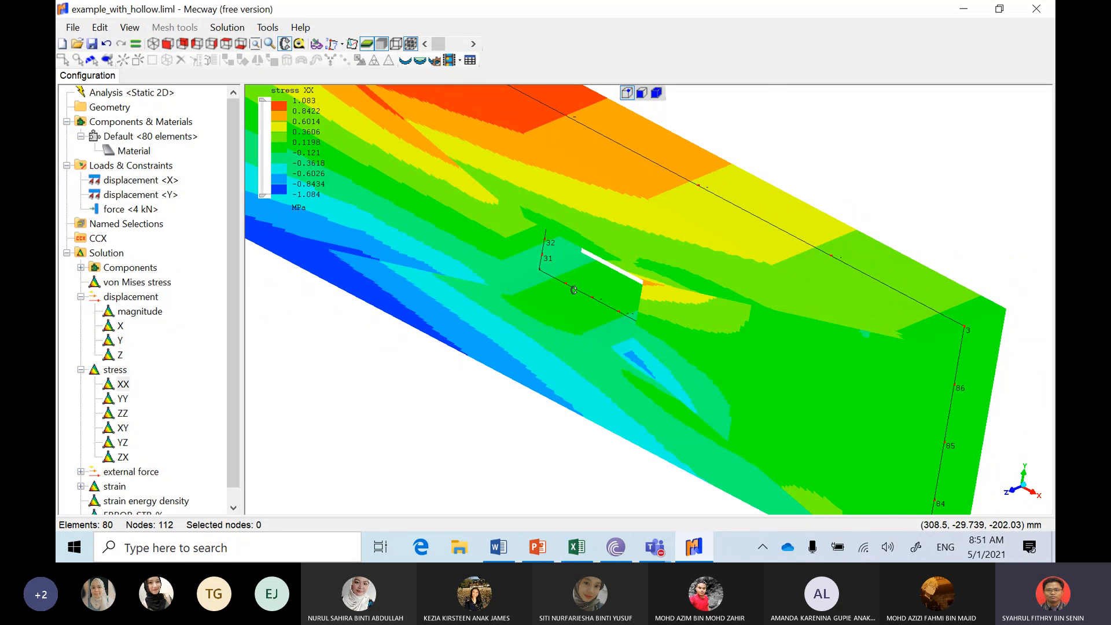
{"action": "scroll", "coordinate": [661, 258], "scroll_direction": "down", "scroll_amount": 1}
{"action": "scroll", "coordinate": [672, 255], "scroll_direction": "up", "scroll_amount": 1}
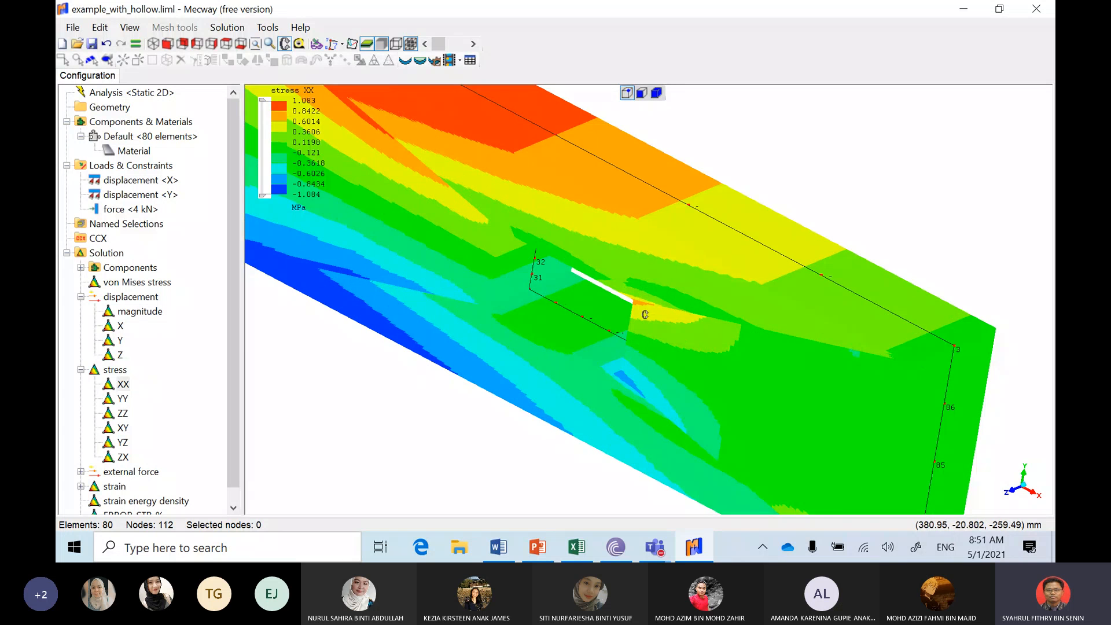
{"action": "left_click_drag", "start_coordinate": [646, 314], "coordinate": [675, 258]}
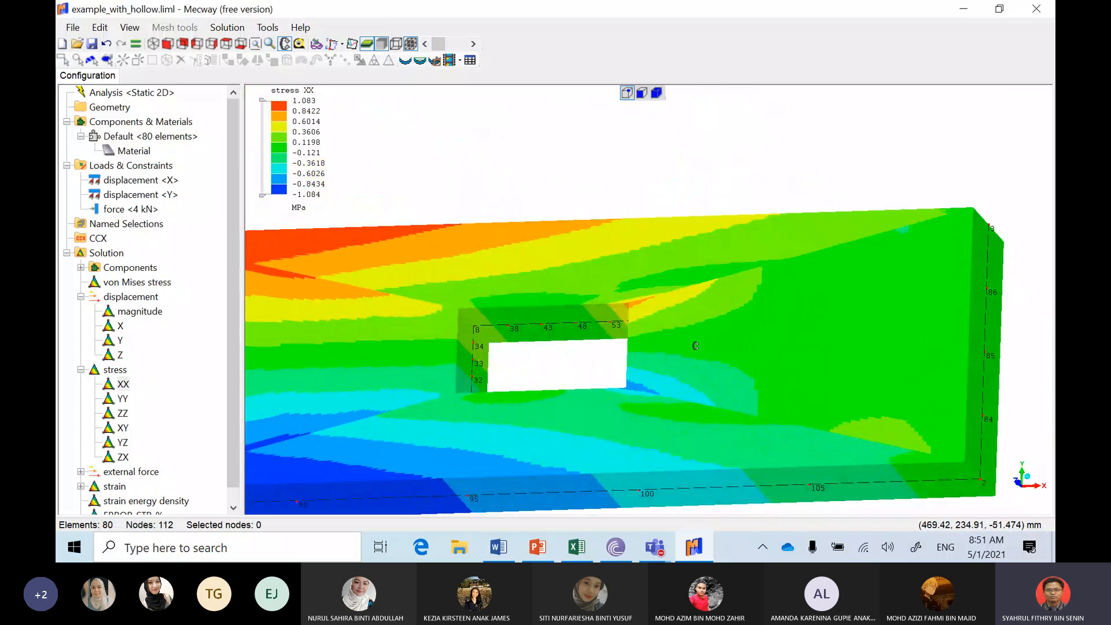
{"action": "left_click_drag", "start_coordinate": [673, 327], "coordinate": [676, 360]}
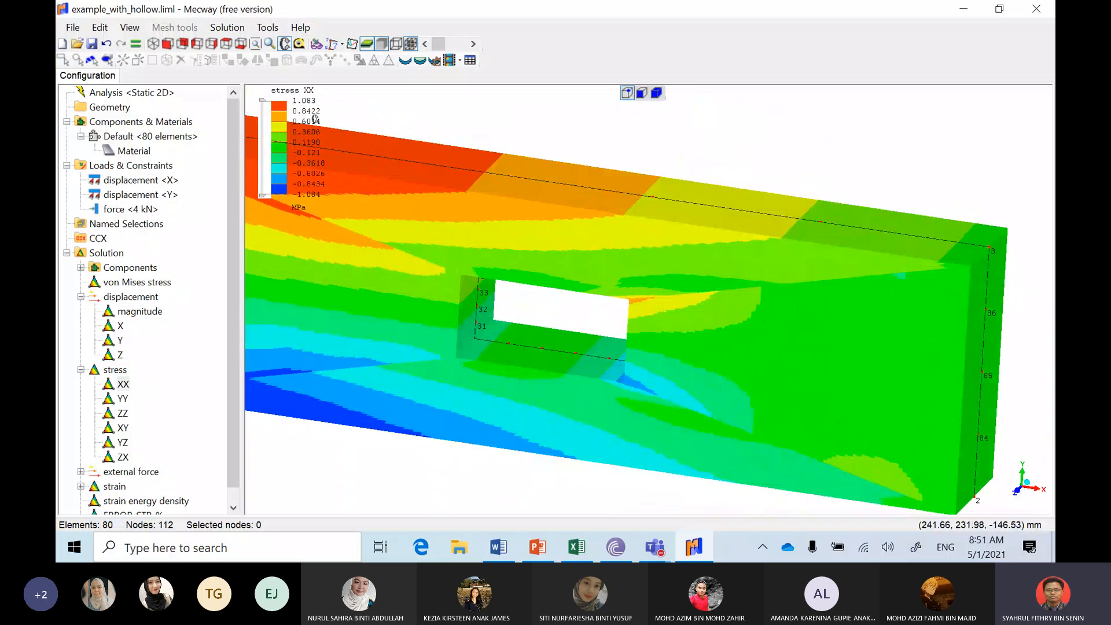
Save the solved model example_with_hollow.liml with the whole beam in view and close Mecway
{"action": "left_click", "coordinate": [255, 45]}
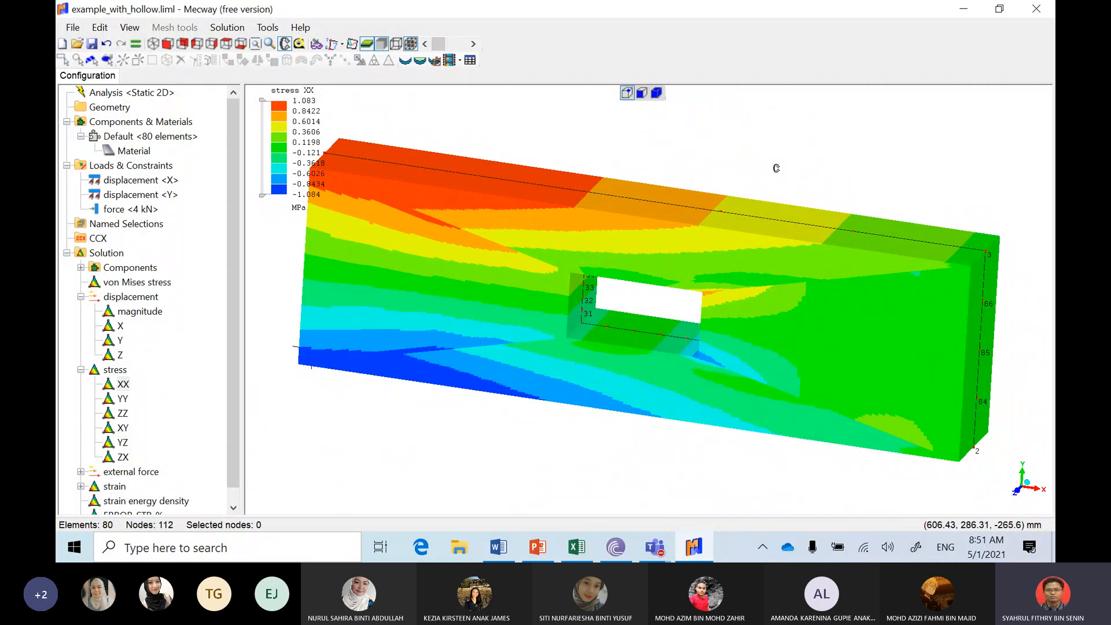
{"action": "left_click", "coordinate": [92, 45]}
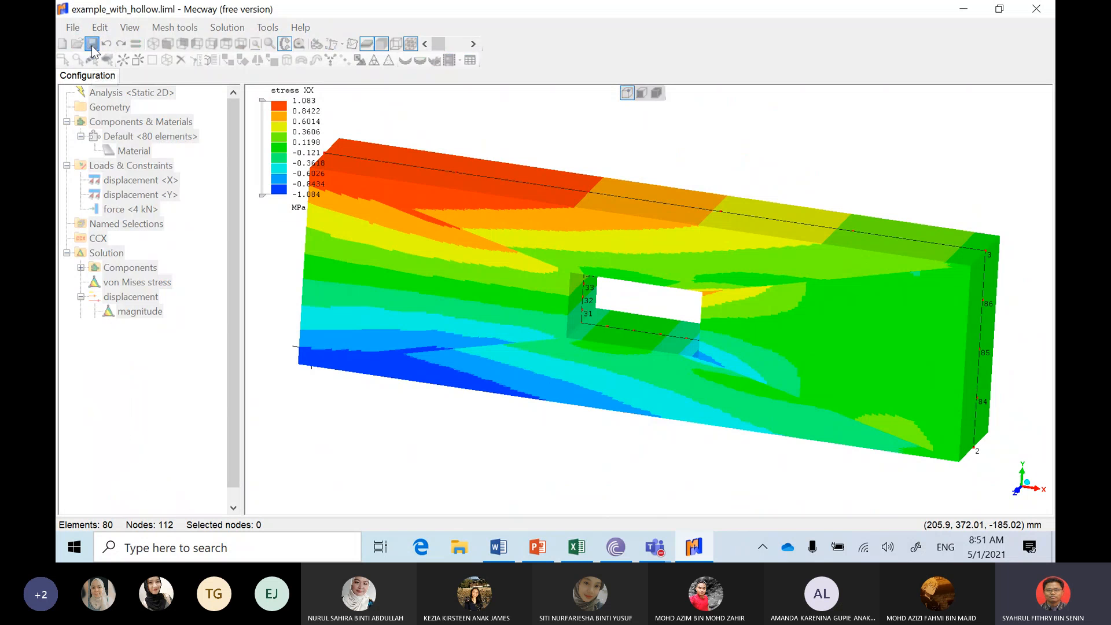
{"action": "left_click", "coordinate": [1040, 8]}
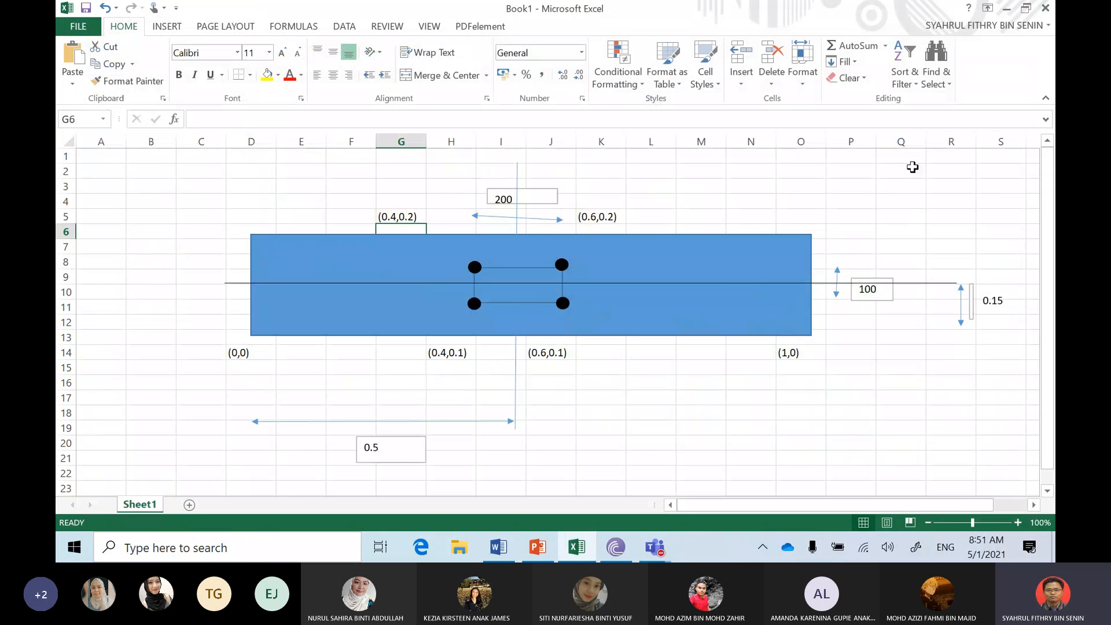
Close the Book1 workbook with the beam sketch without saving it and exit Excel
{"action": "left_click", "coordinate": [1044, 8]}
{"action": "left_click", "coordinate": [556, 303]}
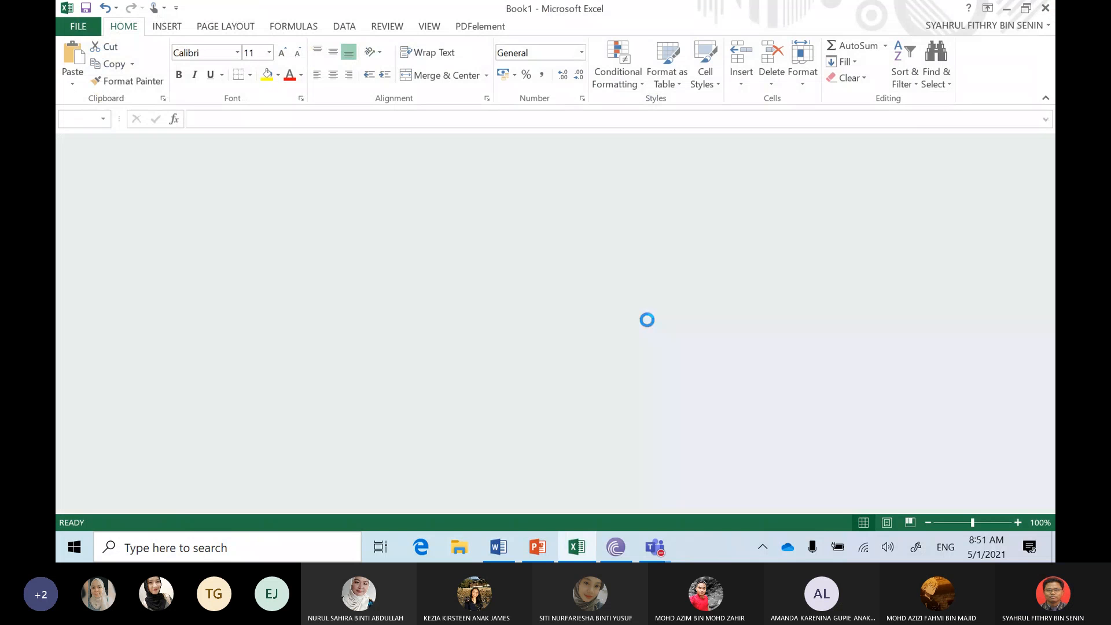
{"action": "left_click", "coordinate": [1045, 8]}
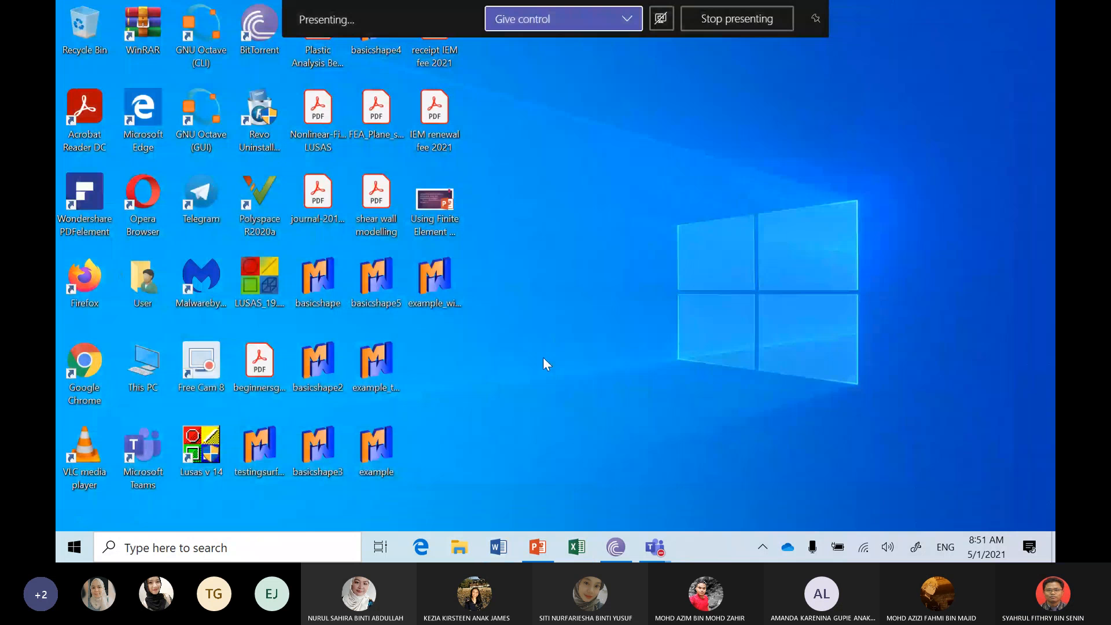
Switch to the ongoing Microsoft Teams meeting and stop sharing the screen
{"action": "mouse_move", "coordinate": [654, 547]}
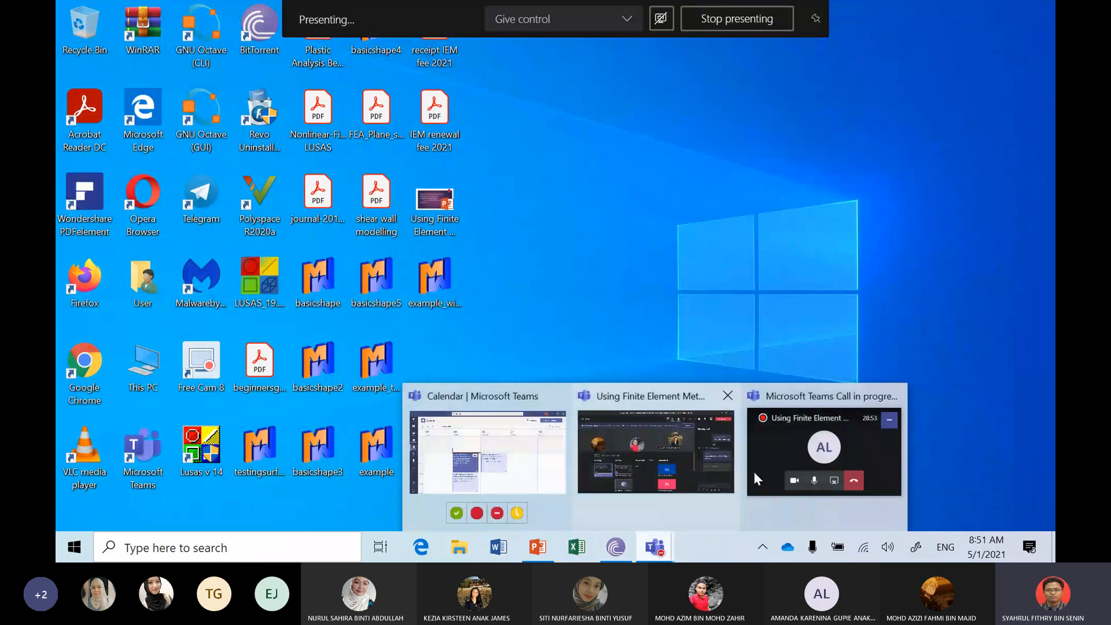
{"action": "left_click", "coordinate": [795, 450]}
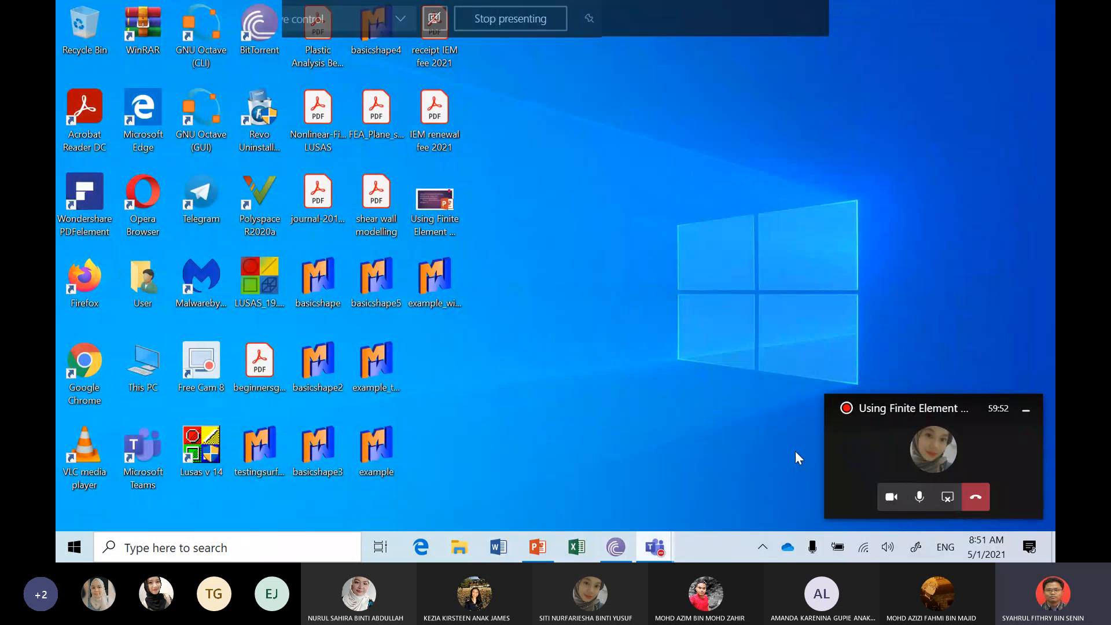
{"action": "left_click", "coordinate": [896, 453]}
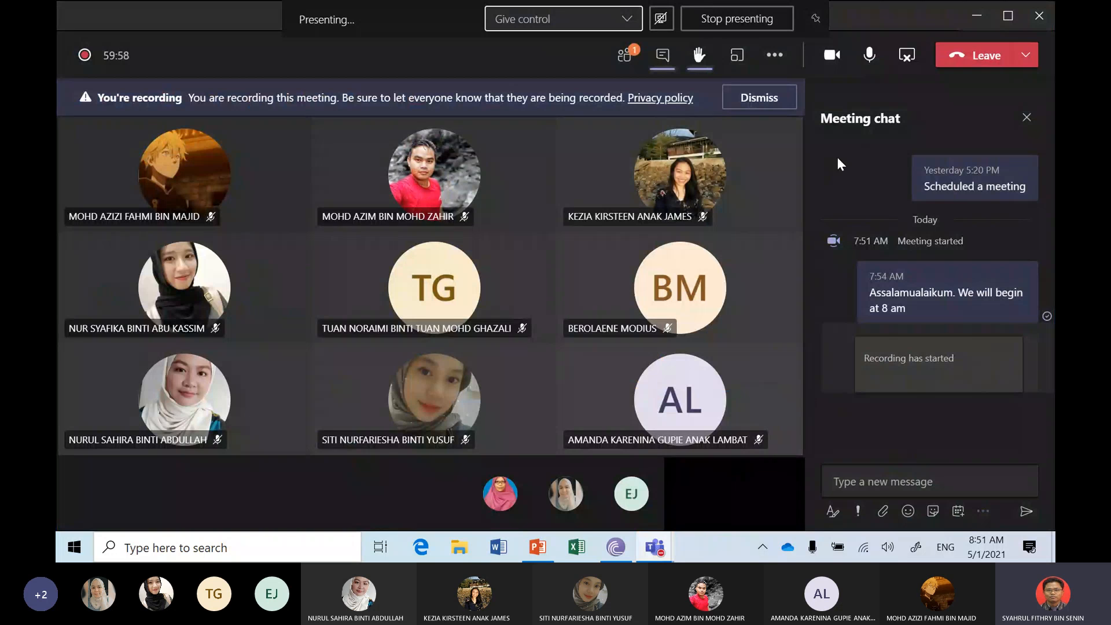
{"action": "left_click", "coordinate": [903, 58]}
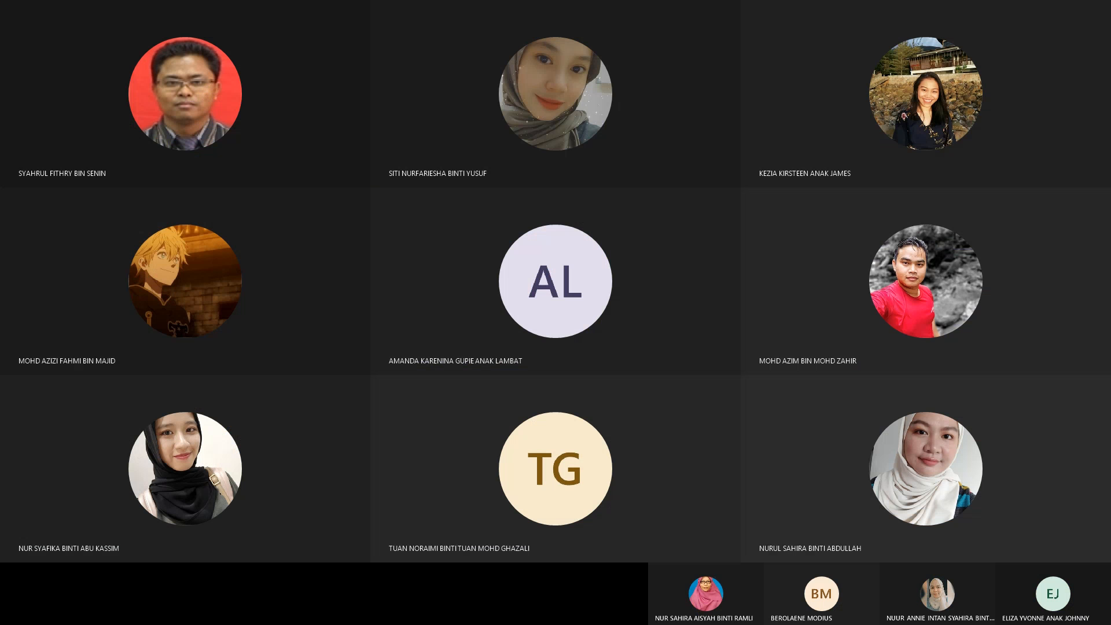